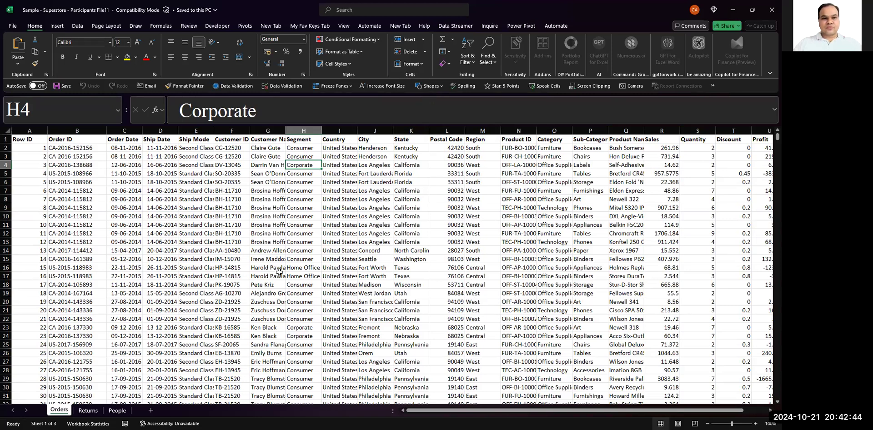
{"action": "key", "text": "Left"}
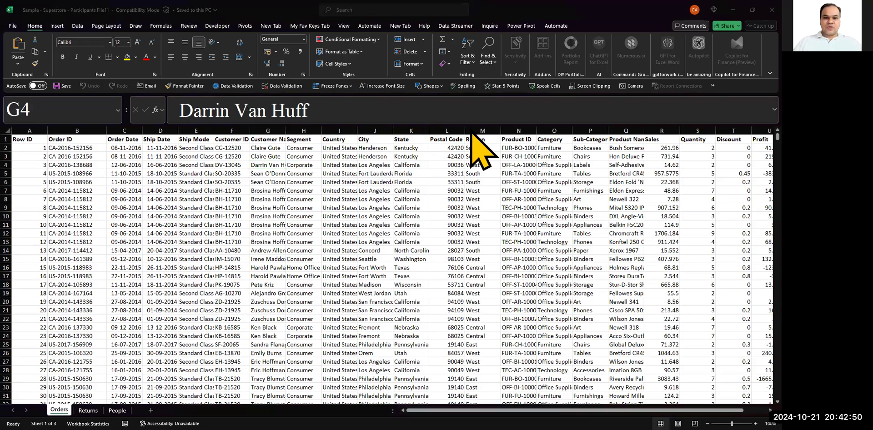
{"action": "left_click", "coordinate": [186, 216]}
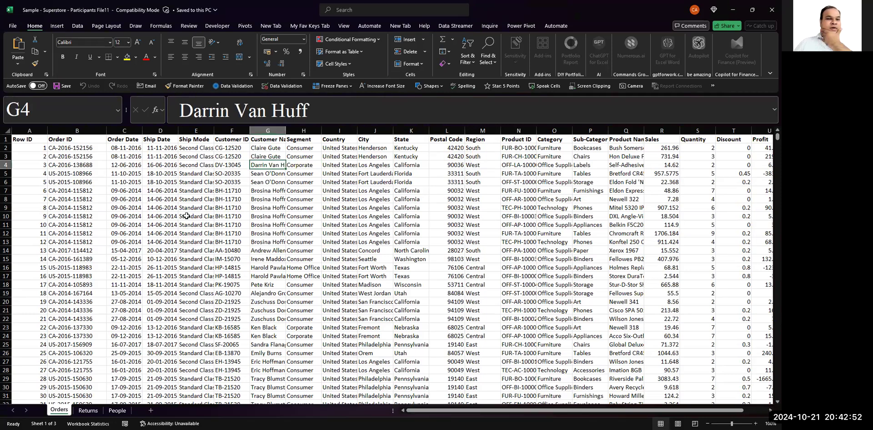
{"action": "key", "text": "Right"}
{"action": "key", "text": "Left"}
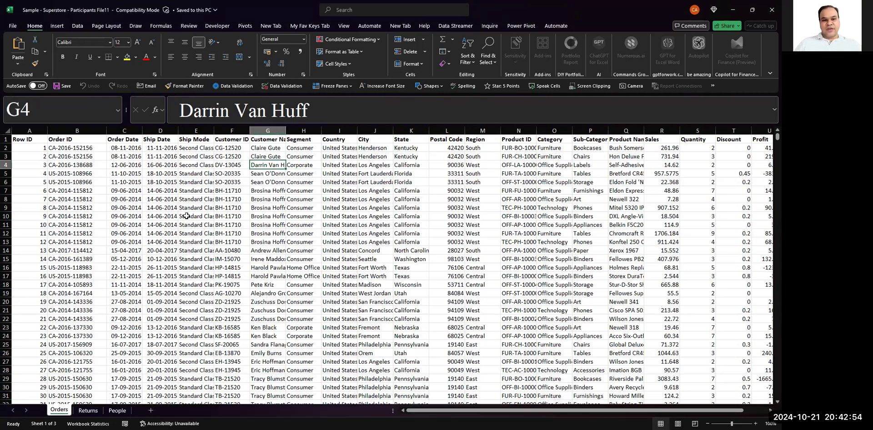
{"action": "key", "text": "Left"}
{"action": "key", "text": "Left"}
{"action": "key", "text": "Left"}
{"action": "key", "text": "Left"}
{"action": "key", "text": "Left"}
{"action": "key", "text": "Left"}
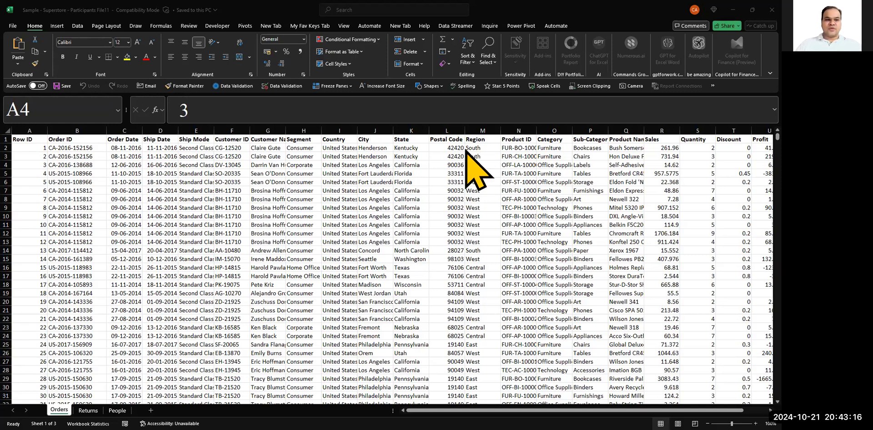
{"action": "left_click", "coordinate": [312, 219]}
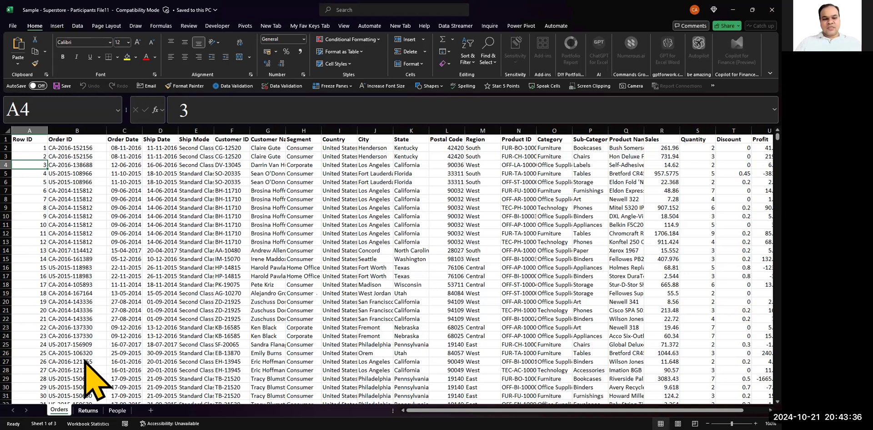
- Look through the Returns and People sheets, and return to the Orders sheet
{"action": "key", "text": "ctrl+Page_Down"}
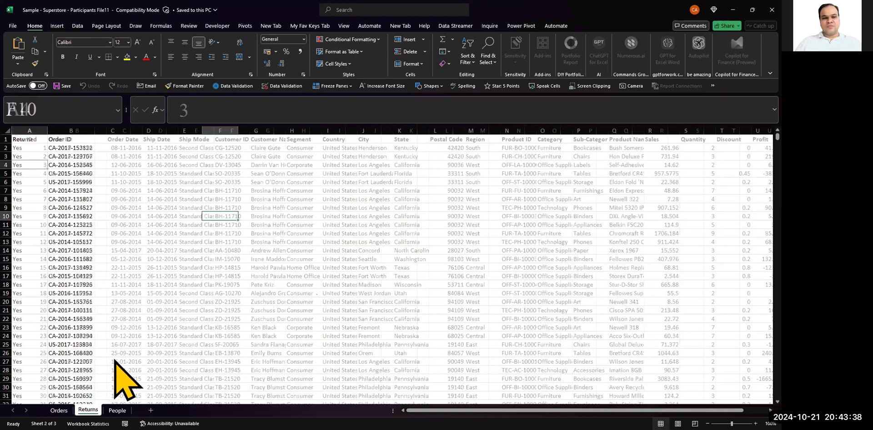
{"action": "key", "text": "ctrl+Page_Down"}
{"action": "scroll", "coordinate": [50, 292], "scroll_direction": "up", "scroll_amount": 8, "text": "ctrl"}
{"action": "scroll", "coordinate": [51, 292], "scroll_direction": "up", "scroll_amount": 4}
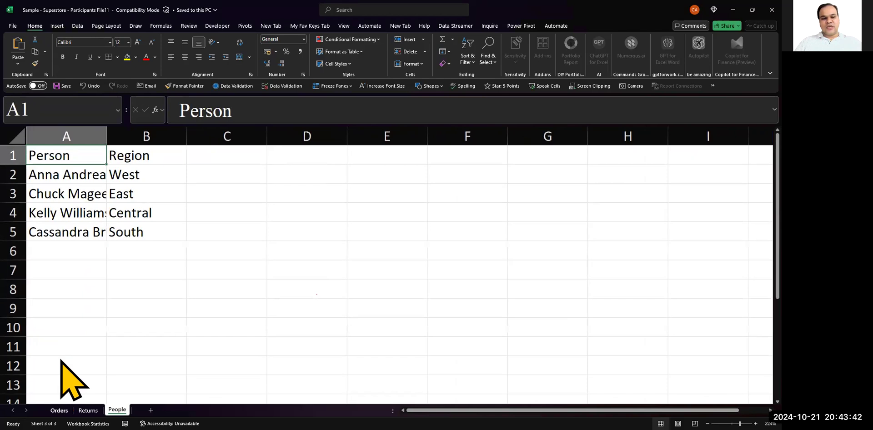
{"action": "key", "text": "ctrl+Page_Up"}
{"action": "key", "text": "ctrl+Page_Up"}
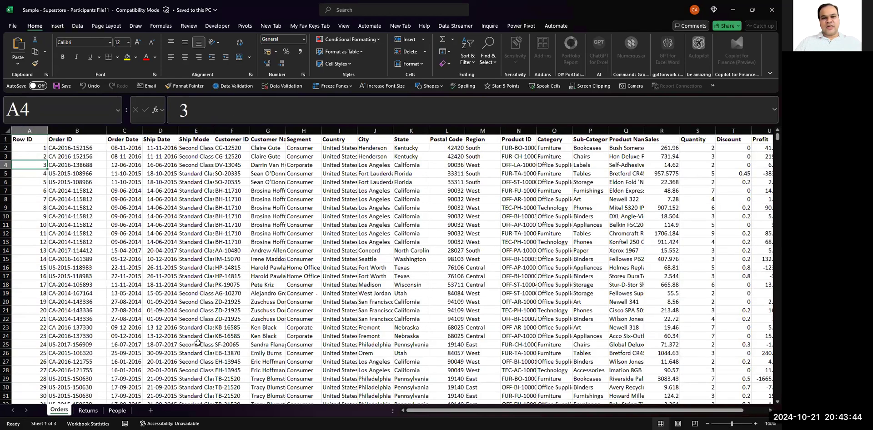
- Review the column headers of the Orders sheet one by one, from Row ID through the product fields to Quantity and Discount
{"action": "scroll", "coordinate": [198, 343], "scroll_direction": "up", "scroll_amount": 5, "text": "ctrl"}
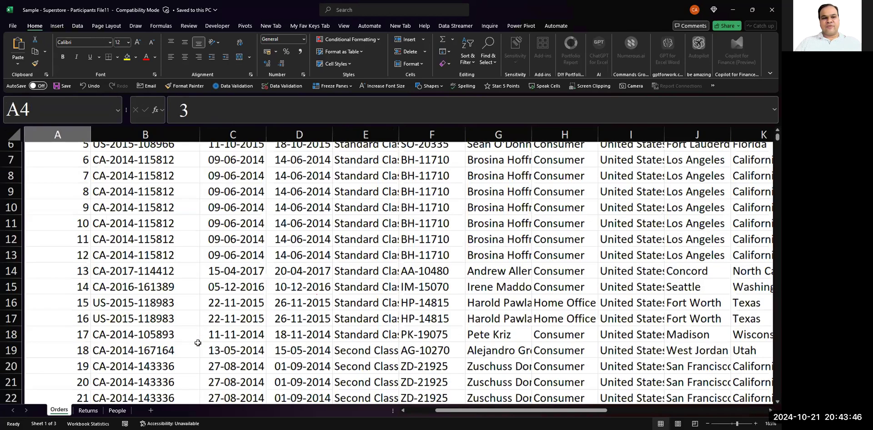
{"action": "scroll", "coordinate": [73, 166], "scroll_direction": "up", "scroll_amount": 2}
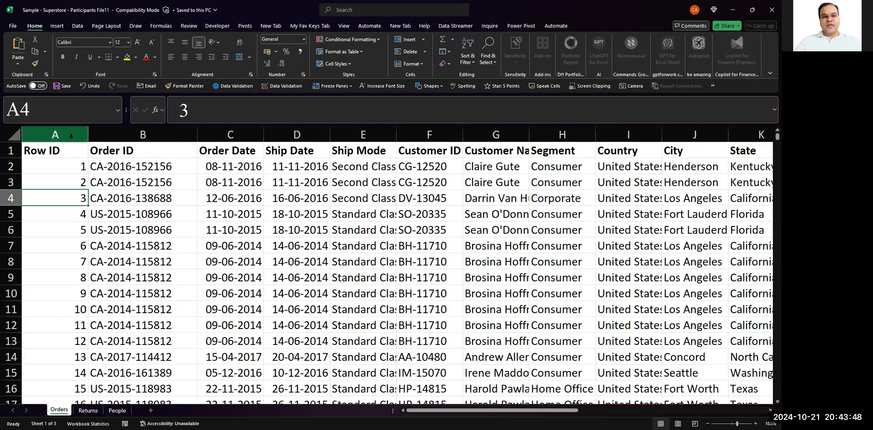
{"action": "left_click", "coordinate": [65, 157]}
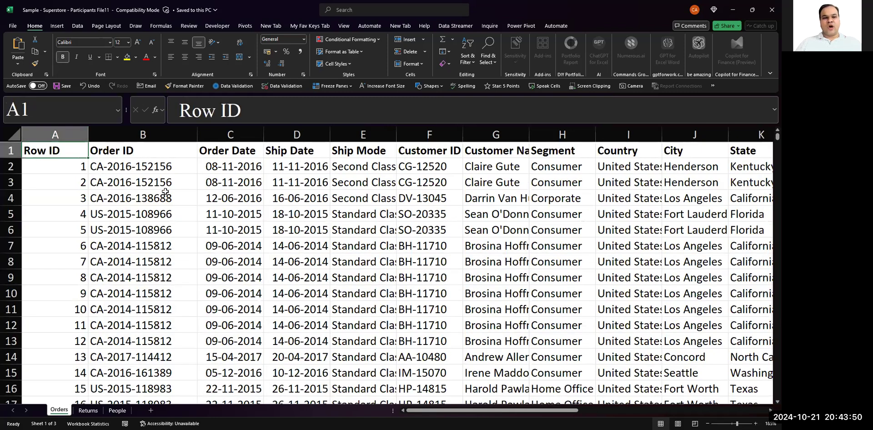
{"action": "key", "text": "Right"}
{"action": "key", "text": "Right"}
{"action": "key", "text": "Right"}
{"action": "key", "text": "Right"}
{"action": "key", "text": "Right"}
{"action": "key", "text": "Right"}
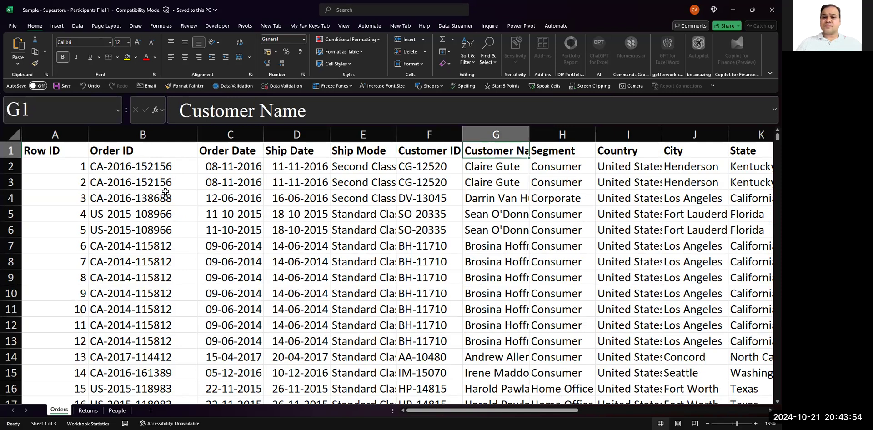
{"action": "key", "text": "Right"}
{"action": "key", "text": "Right"}
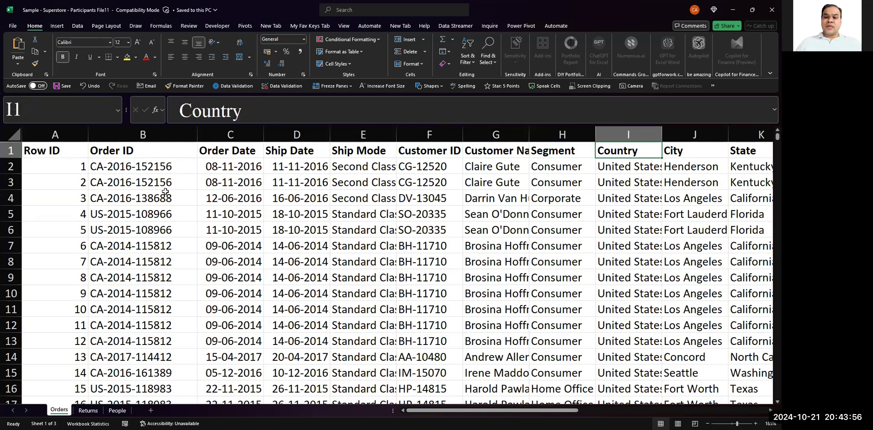
{"action": "key", "text": "Right"}
{"action": "key", "text": "Right"}
{"action": "key", "text": "Right"}
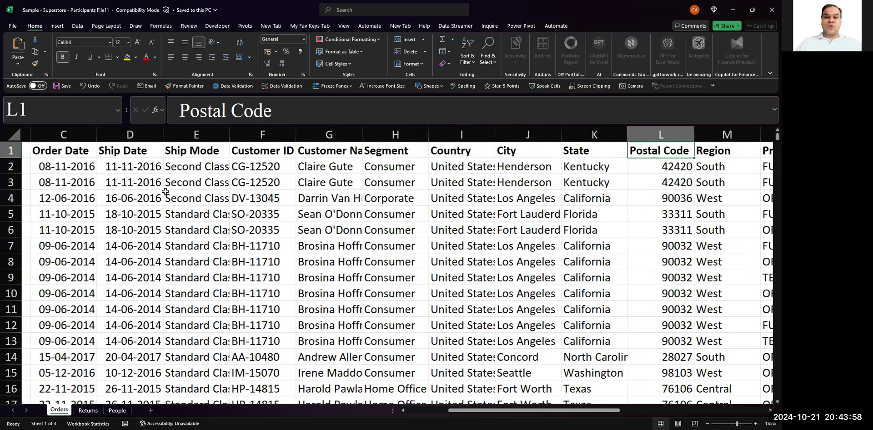
{"action": "key", "text": "Right"}
{"action": "key", "text": "Right"}
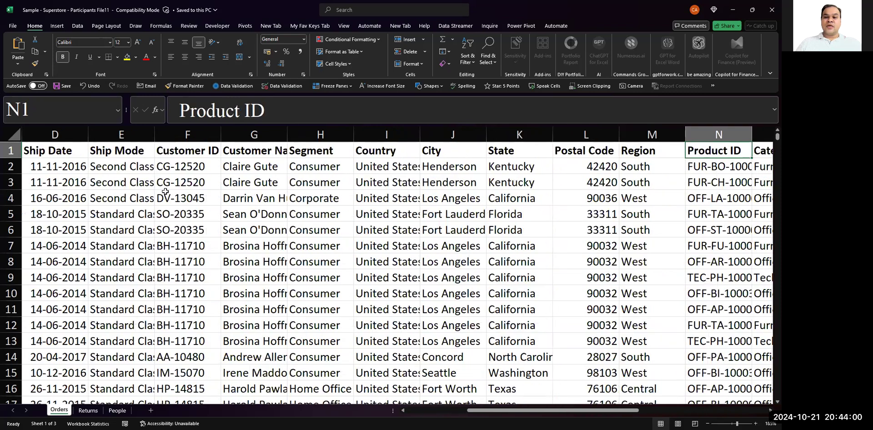
{"action": "key", "text": "Right"}
{"action": "key", "text": "Right"}
{"action": "key", "text": "Right"}
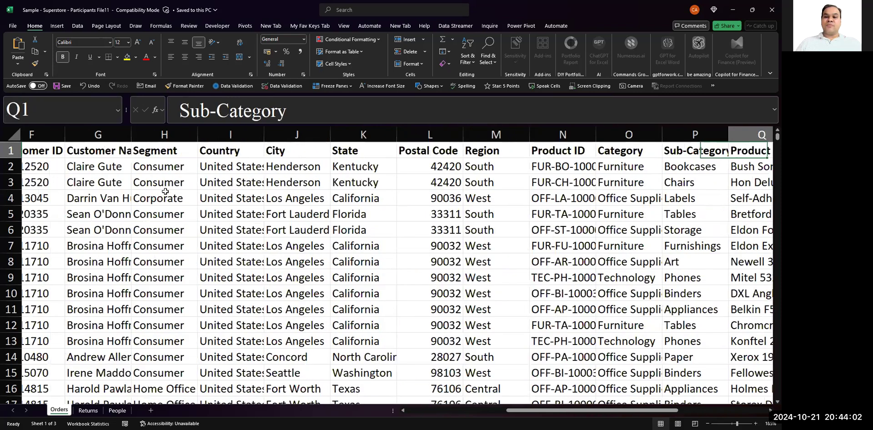
{"action": "key", "text": "Right"}
{"action": "key", "text": "Right"}
{"action": "key", "text": "Right"}
{"action": "key", "text": "Right"}
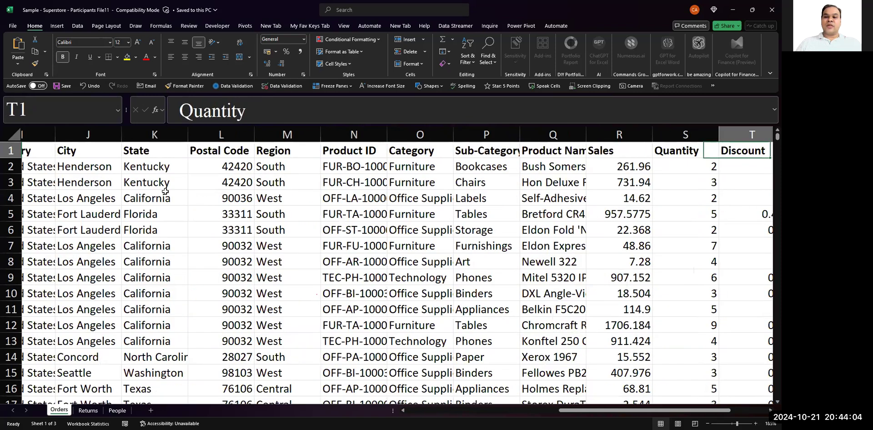
- Check where the Orders header row ends around the Profit column, and return to the Row ID header
{"action": "key", "text": "Left"}
{"action": "key", "text": "Left"}
{"action": "key", "text": "Left"}
{"action": "key", "text": "Left"}
{"action": "key", "text": "Left"}
{"action": "key", "text": "Left"}
{"action": "key", "text": "Left"}
{"action": "key", "text": "Left"}
{"action": "key", "text": "Left"}
{"action": "key", "text": "Left"}
{"action": "key", "text": "Left"}
{"action": "key", "text": "Left"}
{"action": "key", "text": "Left"}
{"action": "key", "text": "Left"}
{"action": "key", "text": "Left"}
{"action": "key", "text": "Left"}
{"action": "key", "text": "Left"}
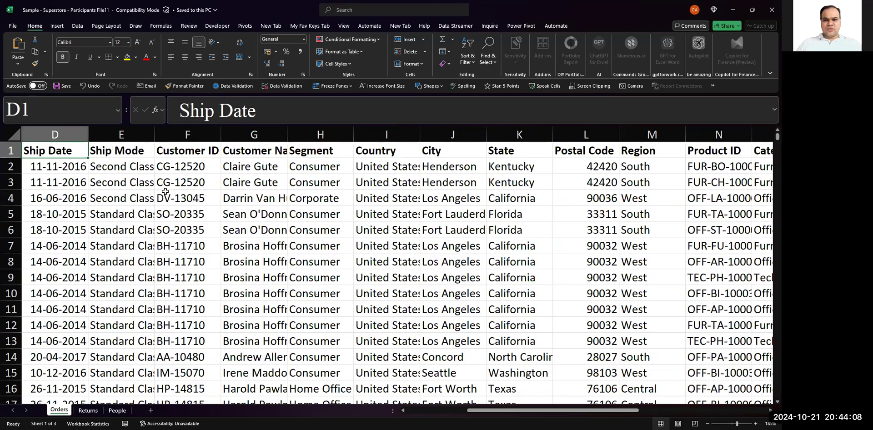
{"action": "key", "text": "ctrl+Right"}
{"action": "key", "text": "Right"}
{"action": "key", "text": "Left"}
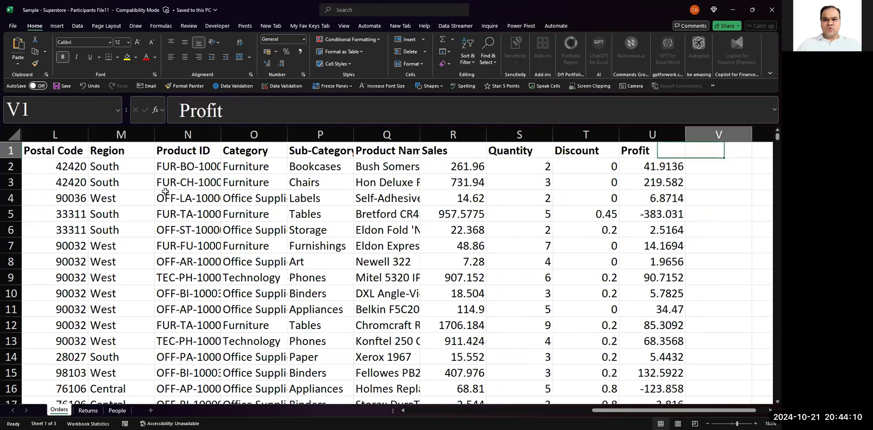
{"action": "key", "text": "Right"}
{"action": "key", "text": "Right"}
{"action": "key", "text": "Right"}
{"action": "key", "text": "Right"}
{"action": "key", "text": "Right"}
{"action": "key", "text": "Left"}
{"action": "key", "text": "Left"}
{"action": "key", "text": "Left"}
{"action": "key", "text": "Left"}
{"action": "key", "text": "Left"}
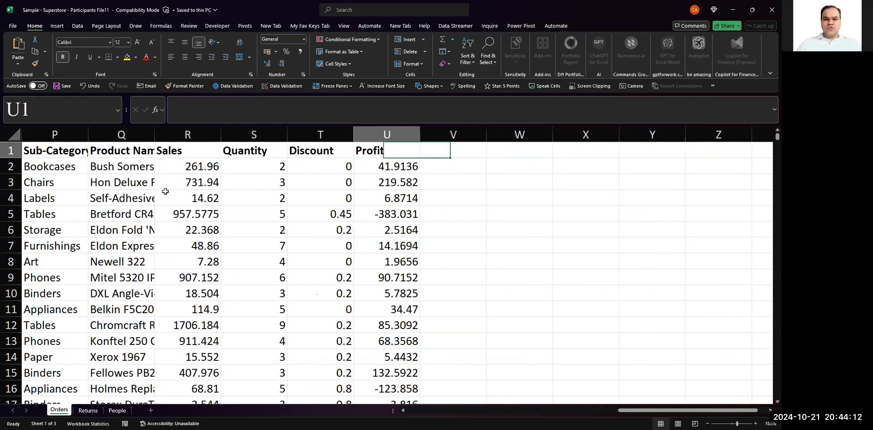
{"action": "key", "text": "ctrl+Left"}
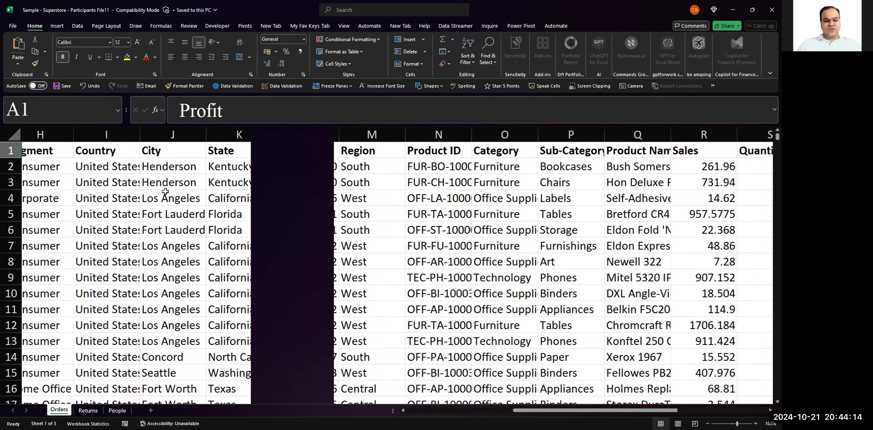
- Check the last row of the Orders data, and select the whole data range from A1 to its last cell
{"action": "key", "text": "ctrl+Down"}
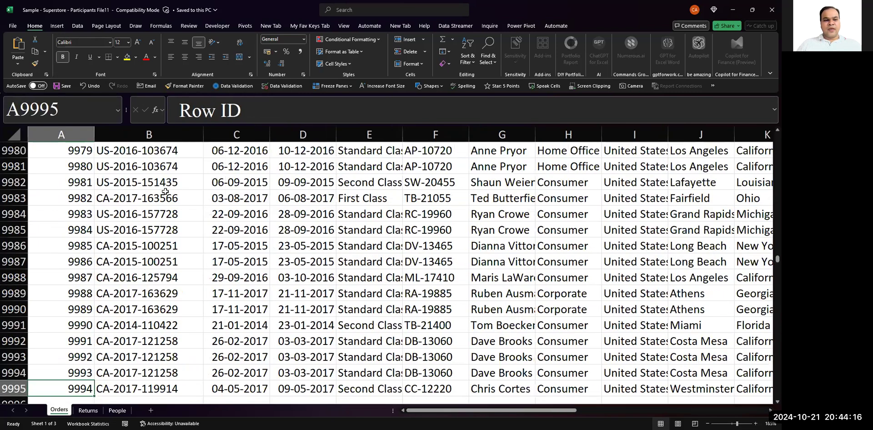
{"action": "key", "text": "Down"}
{"action": "key", "text": "Up"}
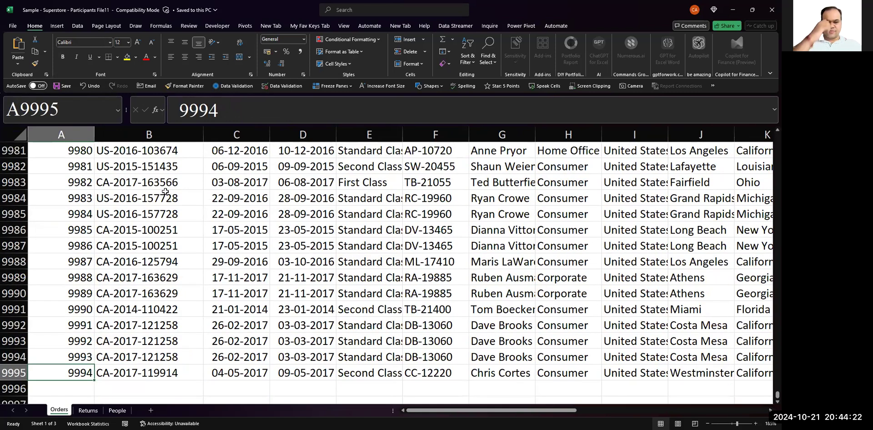
{"action": "key", "text": "ctrl+Up"}
{"action": "key", "text": "ctrl+Right"}
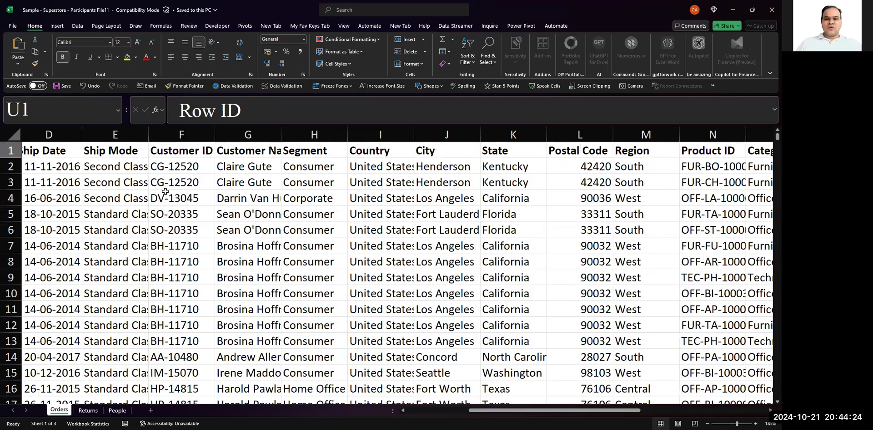
{"action": "key", "text": "ctrl+Left"}
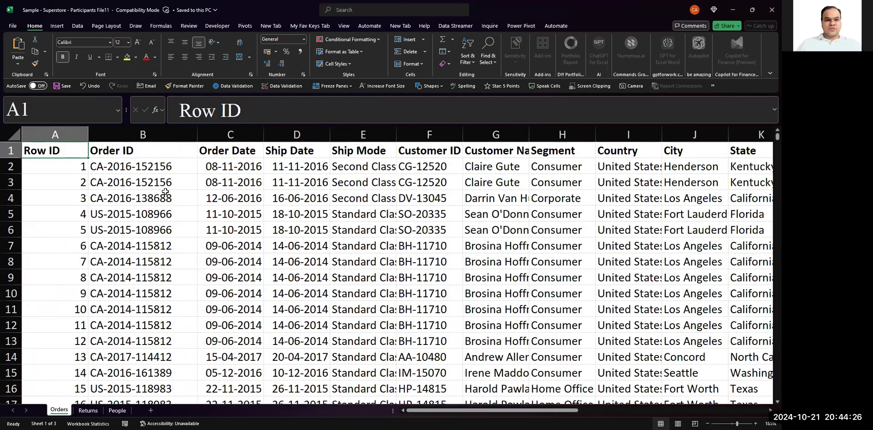
{"action": "key", "text": "ctrl+shift+End"}
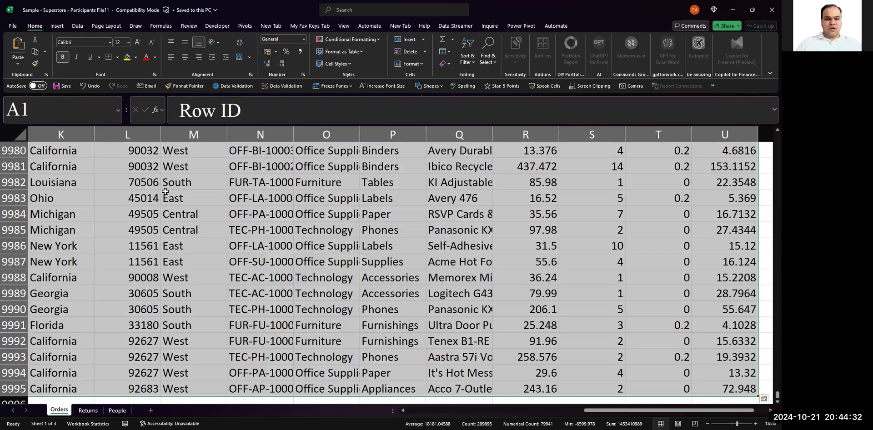
{"action": "left_click", "coordinate": [166, 191]}
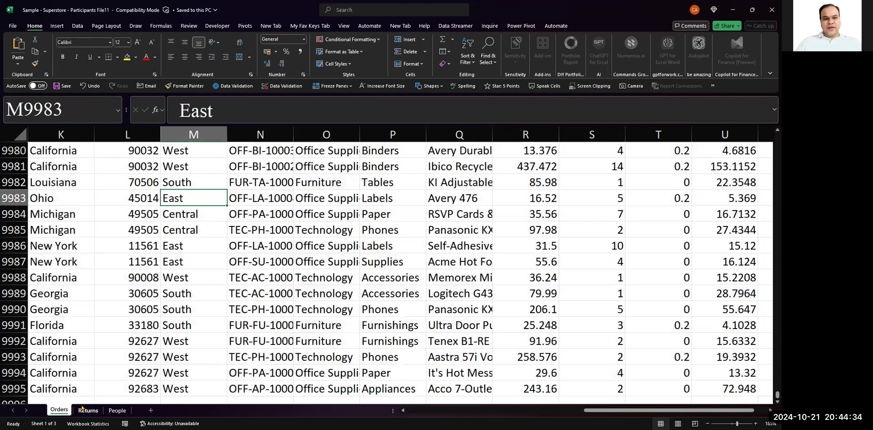
- Open the Returns sheet and check how far its Returned column extends from the header in A1
{"action": "left_click", "coordinate": [82, 408]}
{"action": "scroll", "coordinate": [80, 243], "scroll_direction": "up", "scroll_amount": 4, "text": "ctrl"}
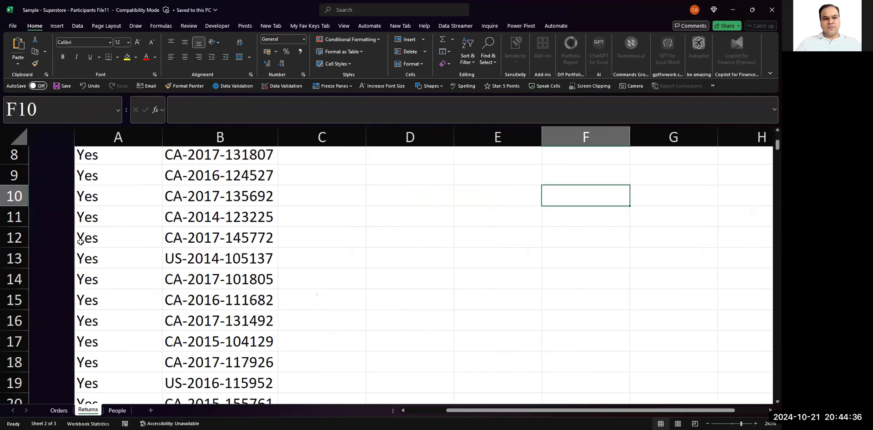
{"action": "left_click", "coordinate": [81, 242]}
{"action": "key", "text": "ctrl+Home"}
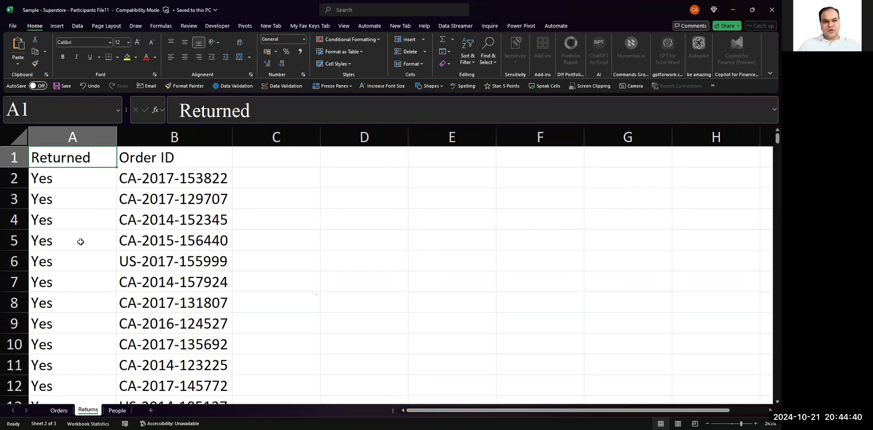
{"action": "key", "text": "Down"}
{"action": "key", "text": "ctrl+Down"}
{"action": "key", "text": "ctrl+Up"}
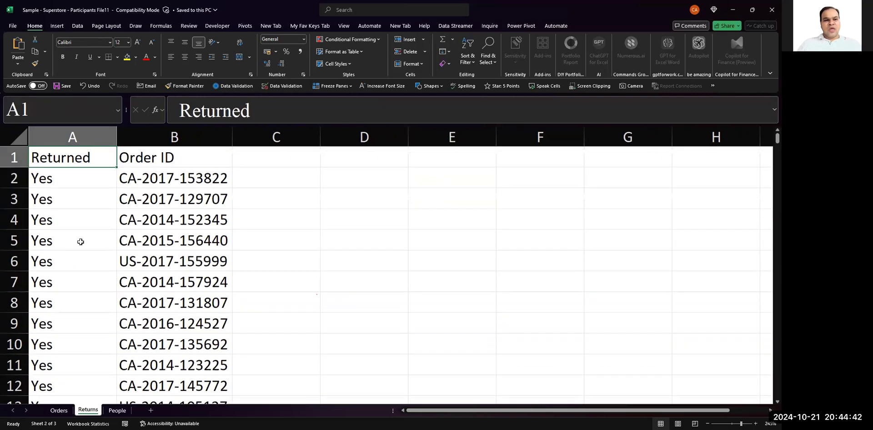
- Count the Returned column's entries by selecting it first with its header and again from A2 down
{"action": "key", "text": "Right"}
{"action": "key", "text": "Left"}
{"action": "key", "text": "ctrl+shift+Down"}
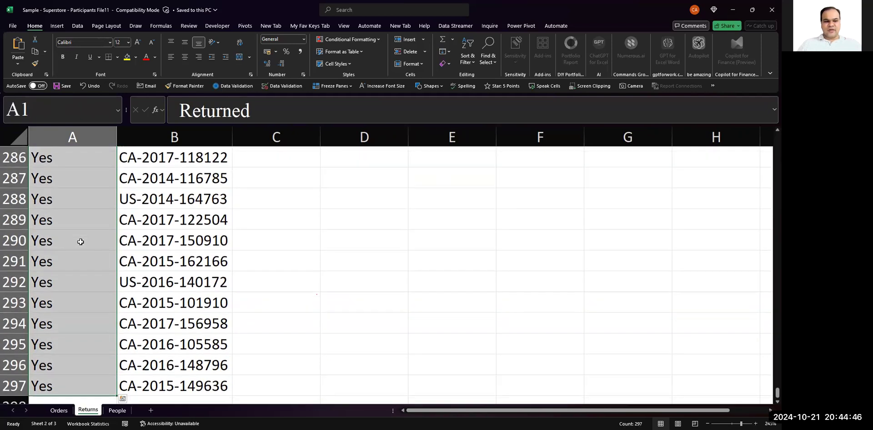
{"action": "key", "text": "ctrl+Home"}
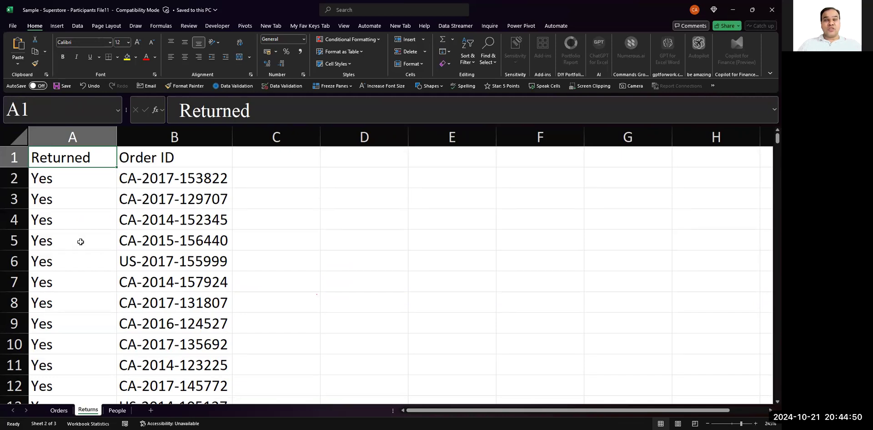
{"action": "key", "text": "Down"}
{"action": "key", "text": "ctrl+shift+Down"}
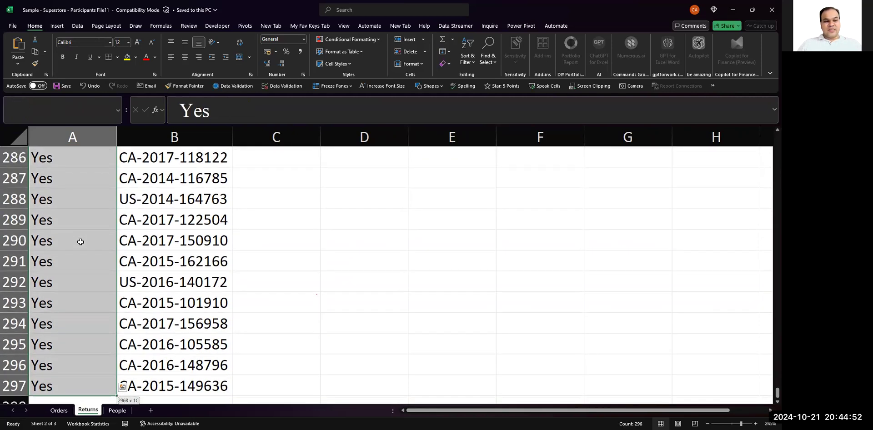
- Examine the first order numbers under the Order ID header in column B of the Returns sheet
{"action": "key", "text": "ctrl+Home"}
{"action": "key", "text": "Right"}
{"action": "key", "text": "Down"}
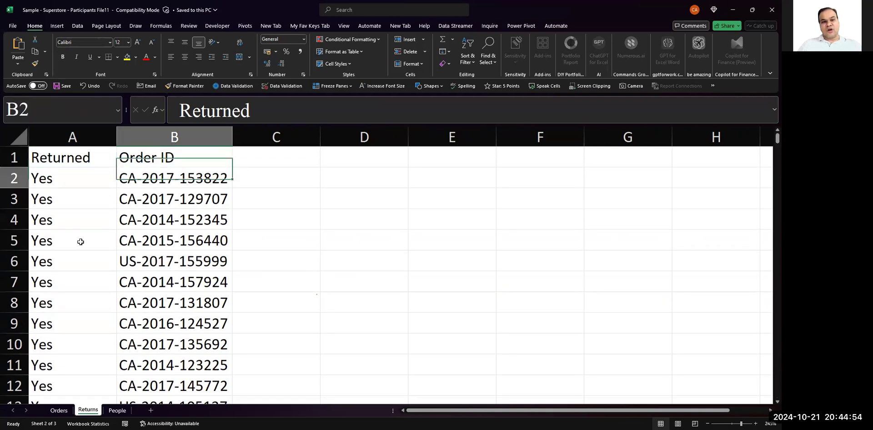
{"action": "key", "text": "Down"}
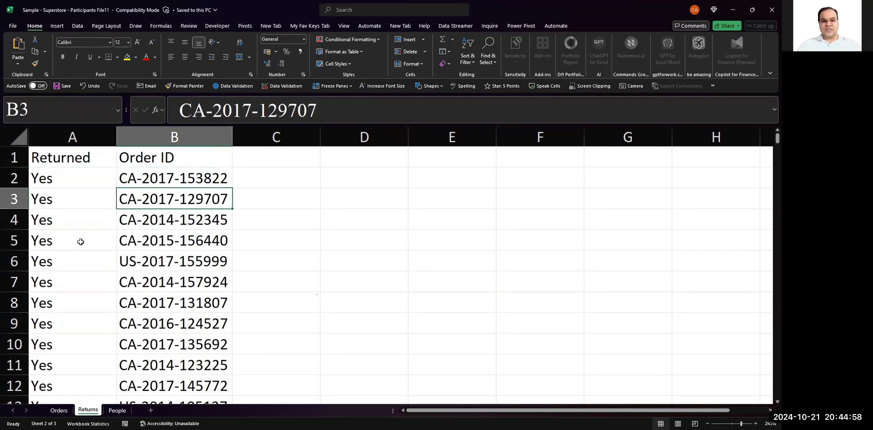
- Open the People sheet and autofit column A so the full entries under Person fit
{"action": "left_click", "coordinate": [117, 410]}
{"action": "scroll", "coordinate": [111, 293], "scroll_direction": "up", "scroll_amount": 10}
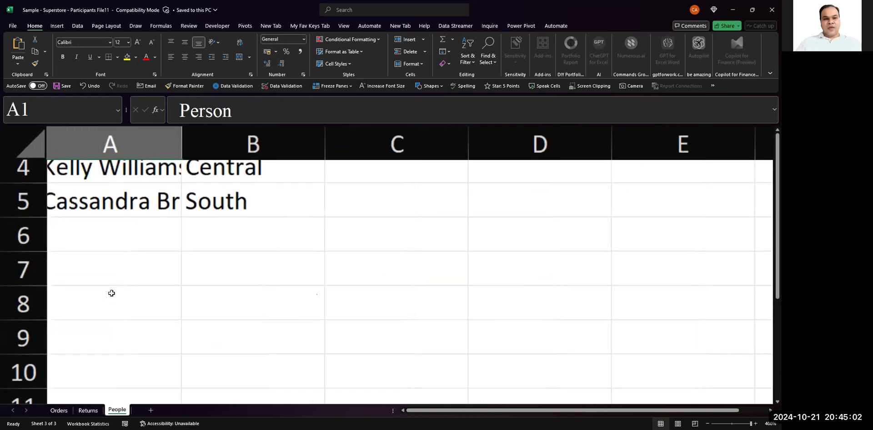
{"action": "scroll", "coordinate": [111, 293], "scroll_direction": "down", "scroll_amount": 6}
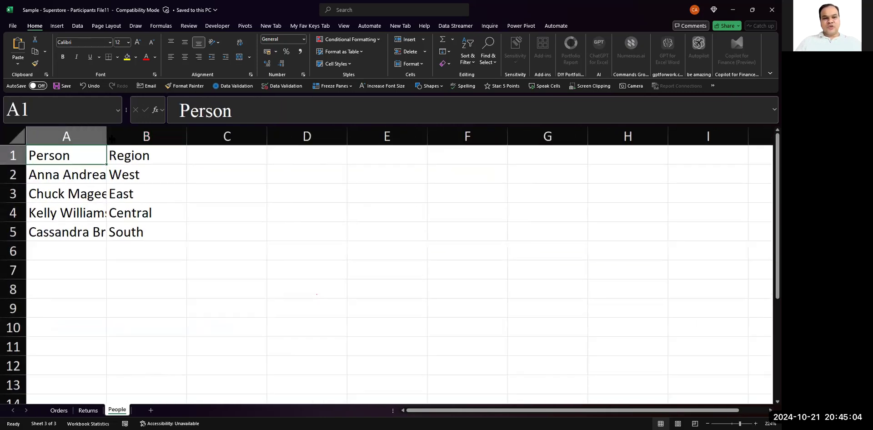
{"action": "double_click", "coordinate": [107, 137]}
- Review which person belongs to which region by selecting the Person entries in A1:A5 and the Region entries in B1:B5
{"action": "left_click_drag", "start_coordinate": [90, 156], "coordinate": [97, 214]}
{"action": "left_click_drag", "start_coordinate": [170, 158], "coordinate": [171, 233]}
{"action": "left_click_drag", "start_coordinate": [189, 160], "coordinate": [191, 235]}
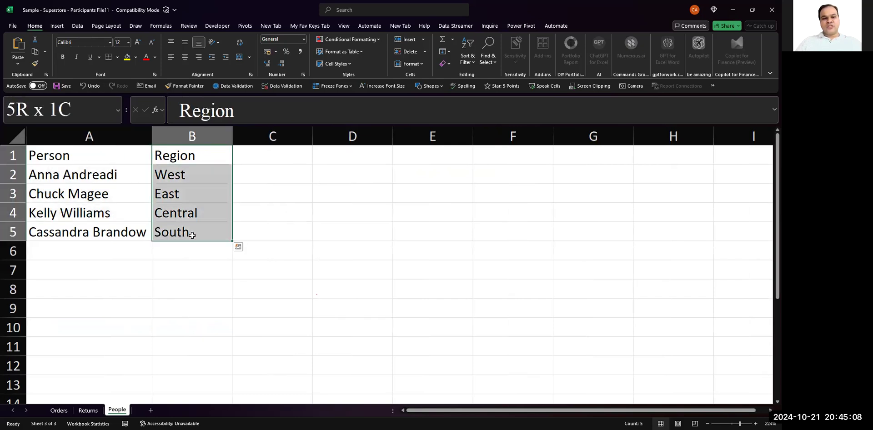
{"action": "left_click_drag", "start_coordinate": [102, 159], "coordinate": [100, 235]}
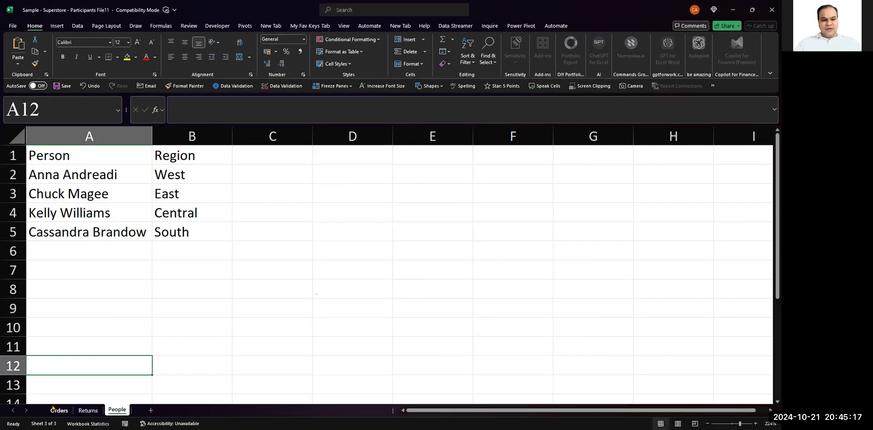
- Return to the Orders sheet and examine its header row from the Region column back to Row ID in A1
{"action": "left_click", "coordinate": [59, 420]}
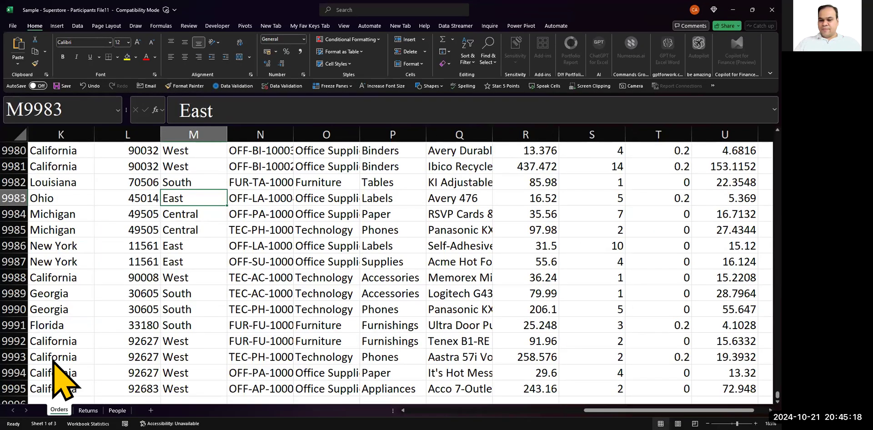
{"action": "left_click", "coordinate": [166, 268]}
{"action": "scroll", "coordinate": [167, 268], "scroll_direction": "up", "scroll_amount": 7}
{"action": "scroll", "coordinate": [167, 267], "scroll_direction": "up", "scroll_amount": 2}
{"action": "key", "text": "ctrl+Up"}
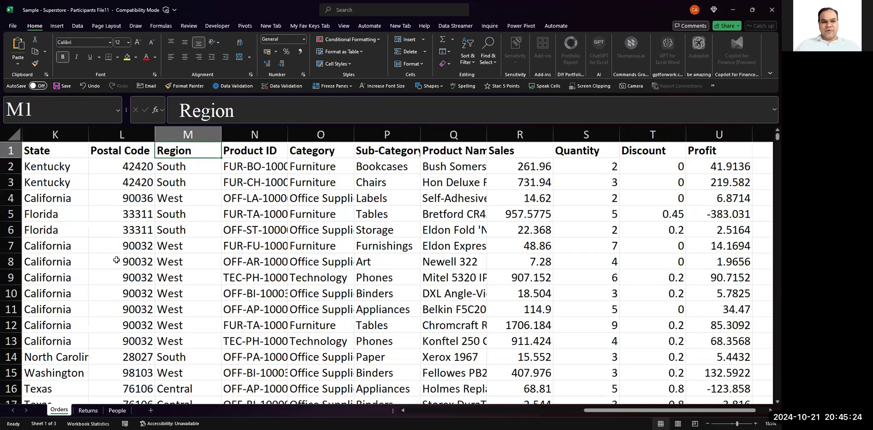
{"action": "key", "text": "Left"}
{"action": "key", "text": "Left"}
{"action": "key", "text": "Left"}
{"action": "key", "text": "Left"}
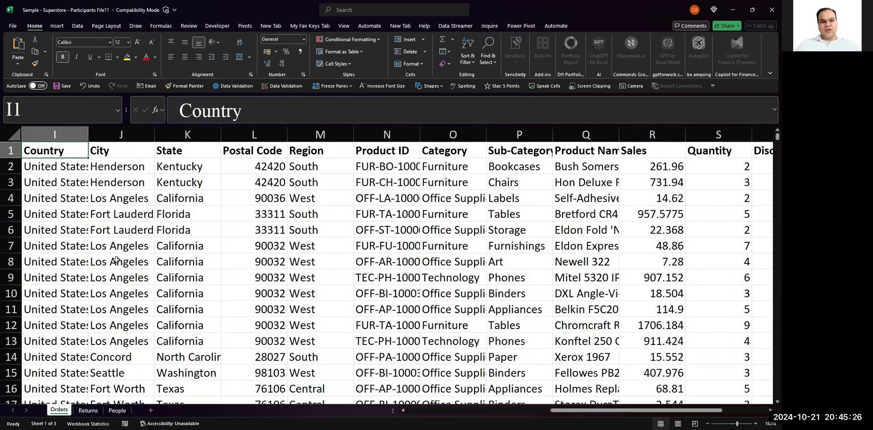
{"action": "key", "text": "Left"}
{"action": "key", "text": "Left"}
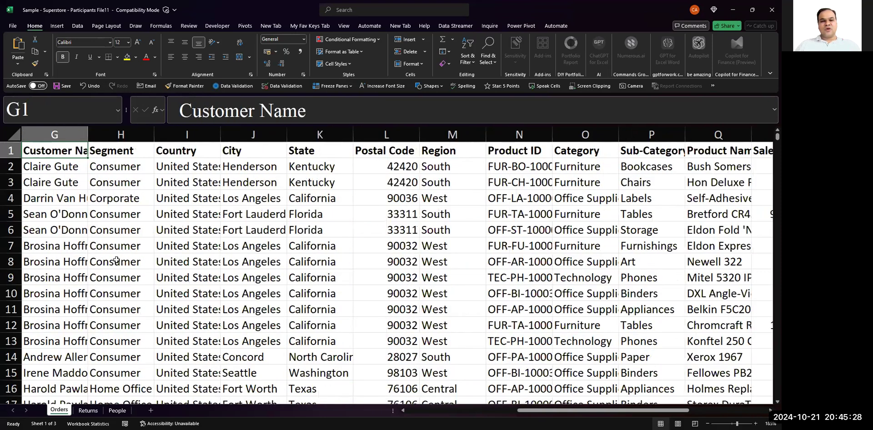
{"action": "key", "text": "ctrl+Left"}
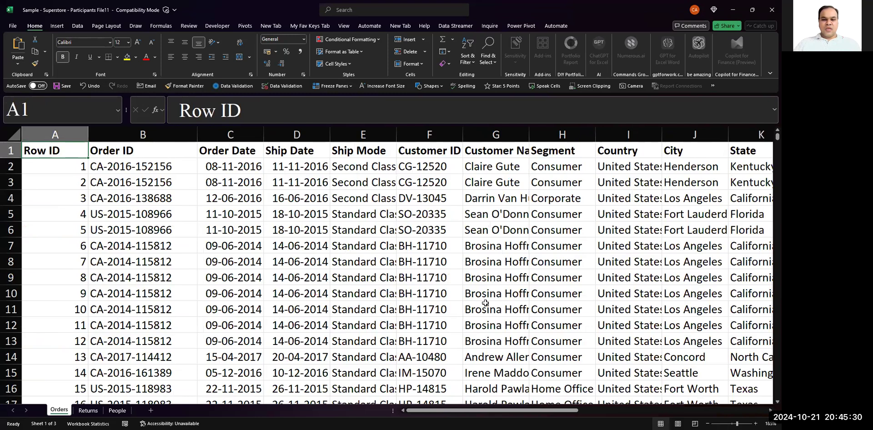
{"action": "key", "text": "alt+Tab"}
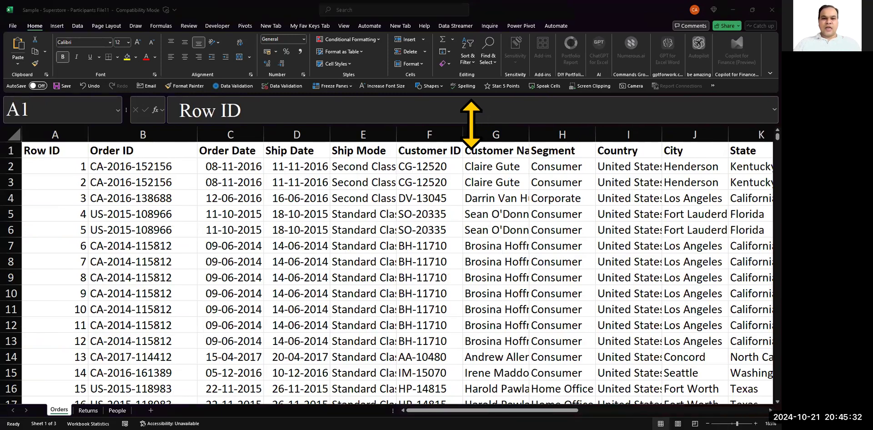
{"action": "key", "text": "alt+Tab"}
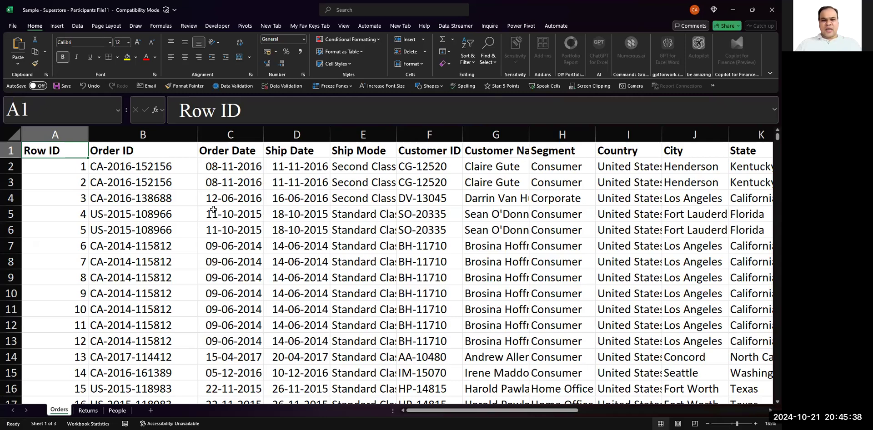
{"action": "left_click", "coordinate": [480, 152]}
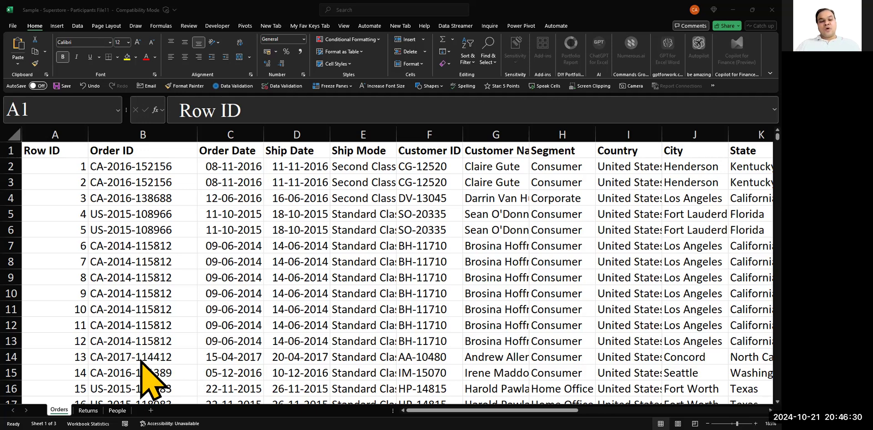
- Add a new worksheet to the workbook and name it Management Report
{"action": "left_click", "coordinate": [150, 410]}
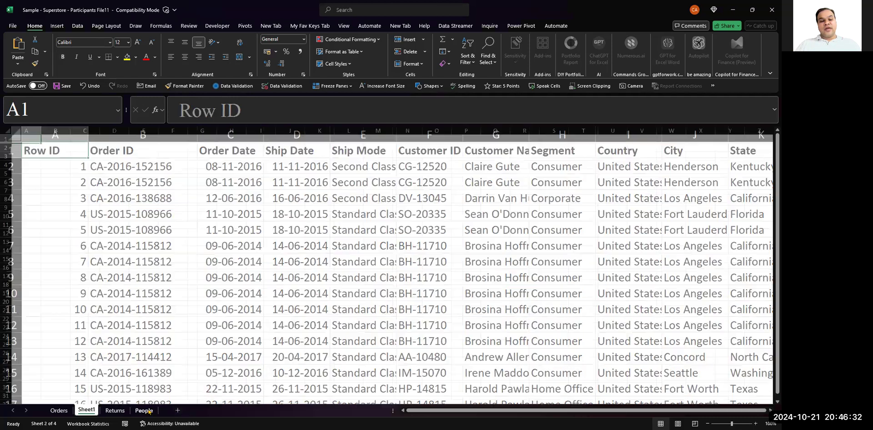
{"action": "double_click", "coordinate": [87, 410]}
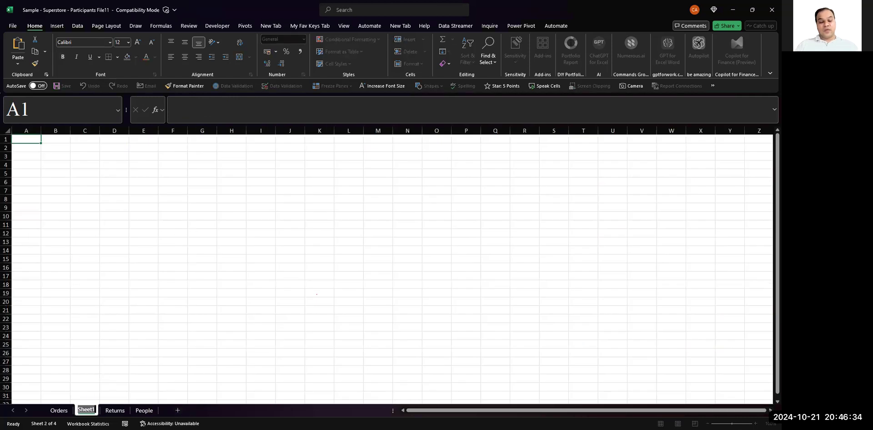
{"action": "type", "text": "M"}
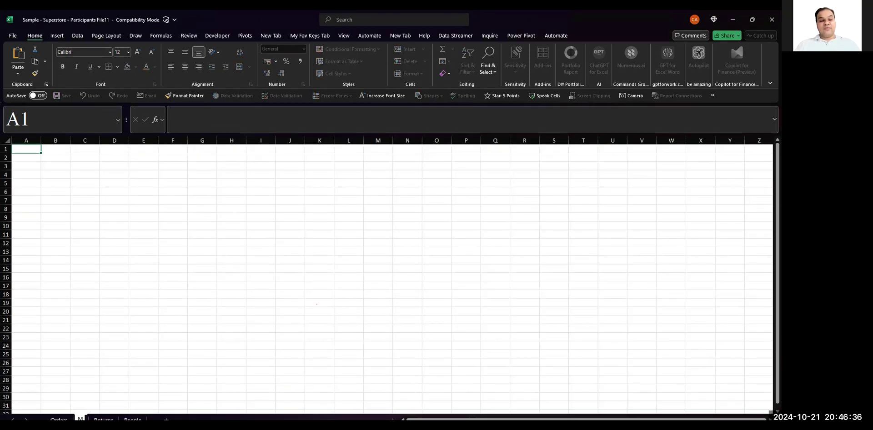
{"action": "type", "text": "anagement"}
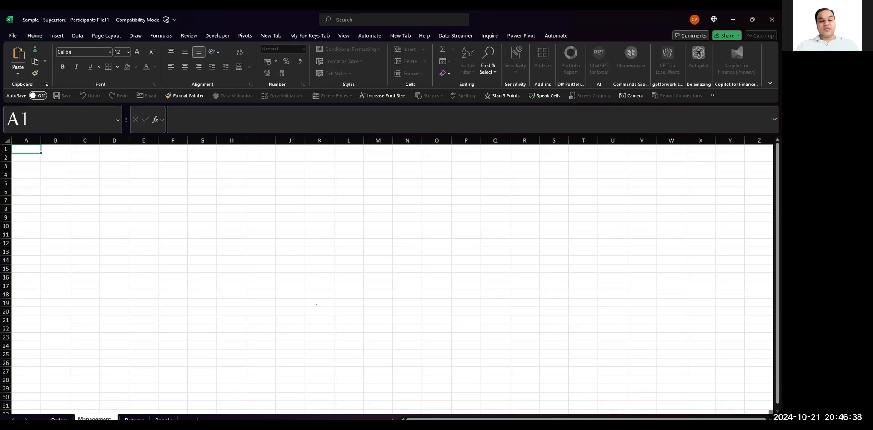
{"action": "type", "text": " Report"}
{"action": "left_click", "coordinate": [119, 319]}
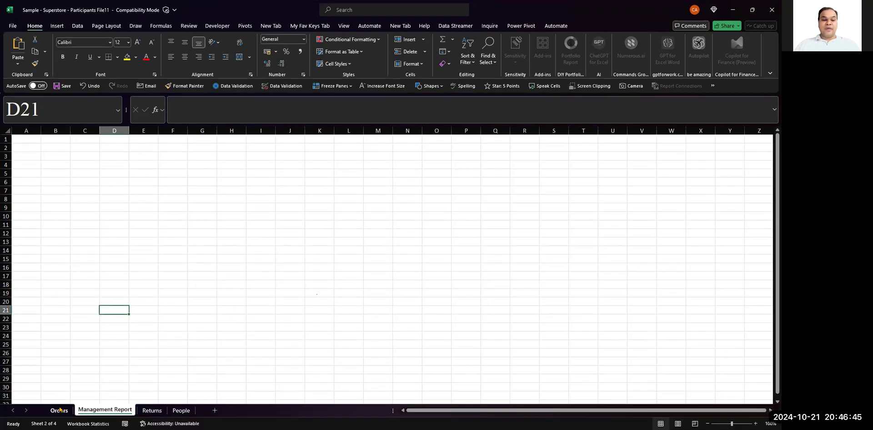
- Move the Management Report sheet to the end of the workbook, after People, and return to Orders
{"action": "left_click", "coordinate": [59, 419]}
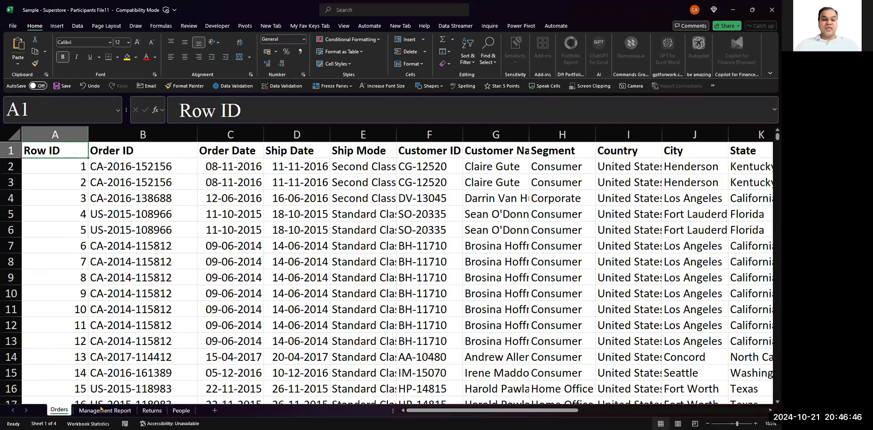
{"action": "left_click", "coordinate": [101, 408]}
{"action": "left_click_drag", "start_coordinate": [200, 399], "coordinate": [207, 402]}
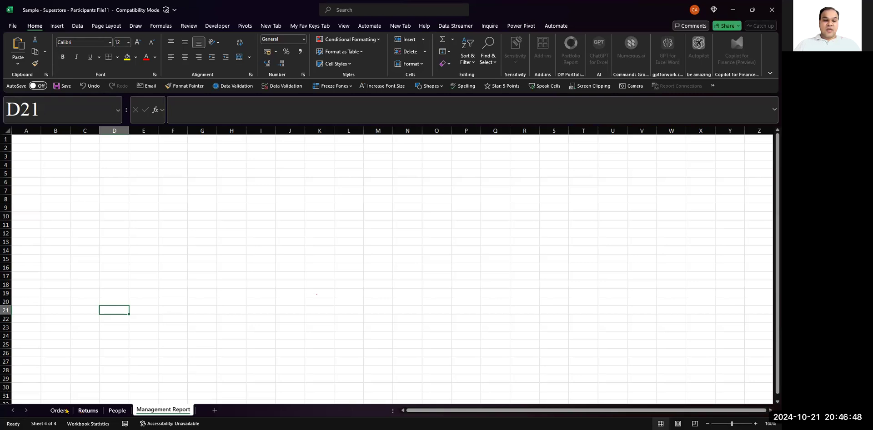
{"action": "left_click", "coordinate": [59, 410]}
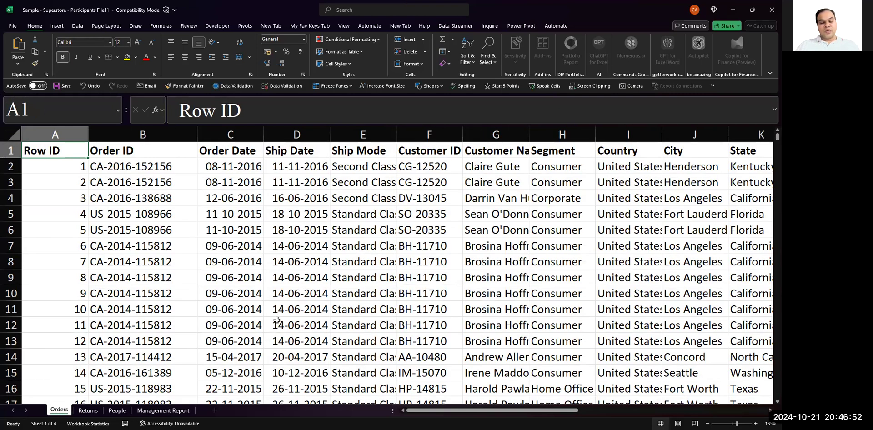
- Enter the title "Management Report - Performance Report" in cell B2 of the Management Report sheet
{"action": "left_click", "coordinate": [157, 411]}
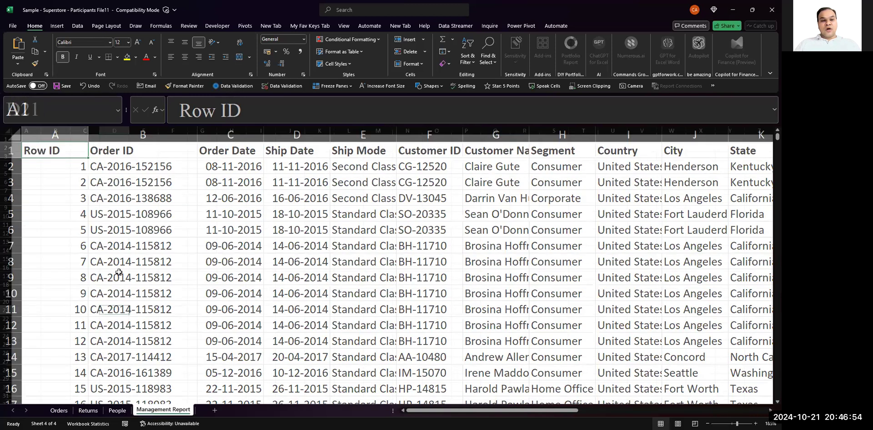
{"action": "scroll", "coordinate": [117, 262], "scroll_direction": "up", "scroll_amount": 3}
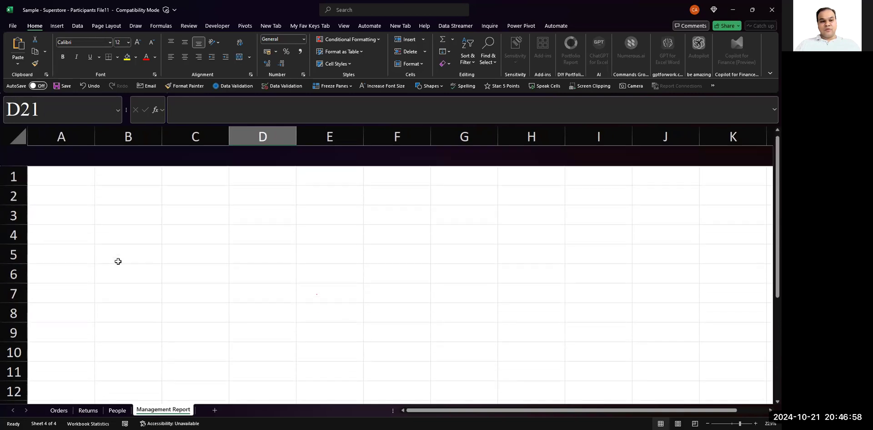
{"action": "left_click", "coordinate": [123, 171]}
{"action": "type", "text": "Mana"}
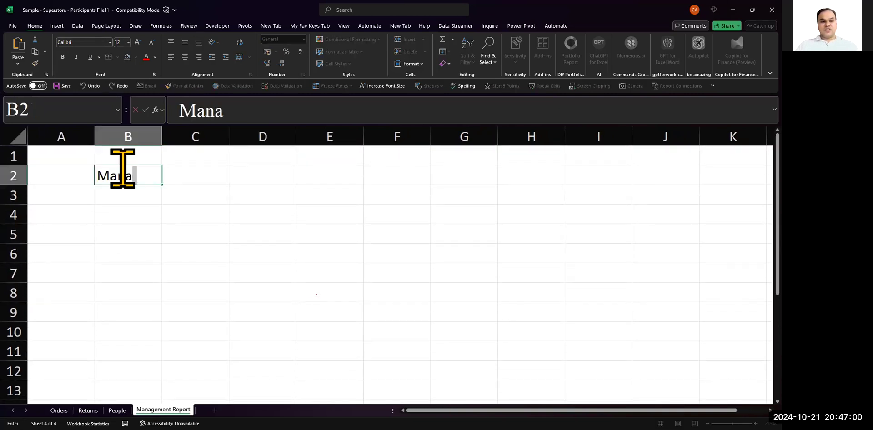
{"action": "type", "text": "gement Report - "}
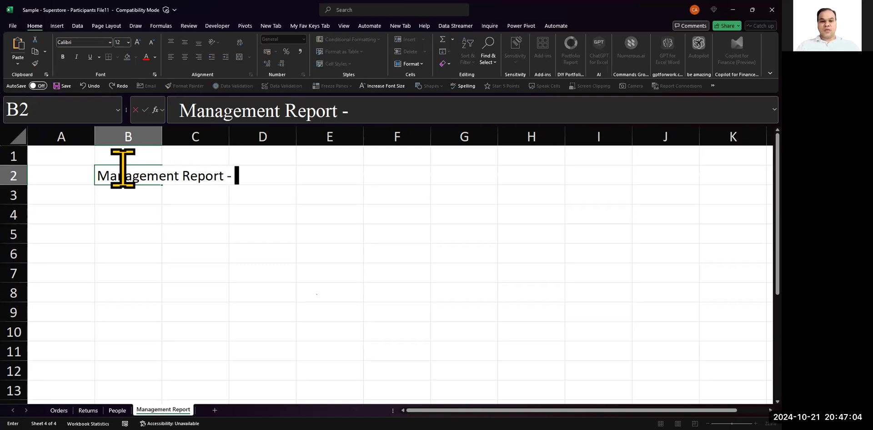
{"action": "type", "text": "Perfo"}
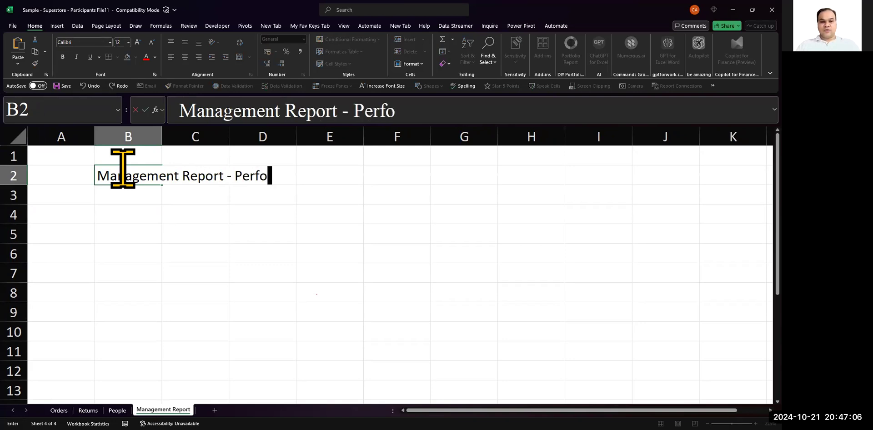
{"action": "type", "text": "rmance Reprot"}
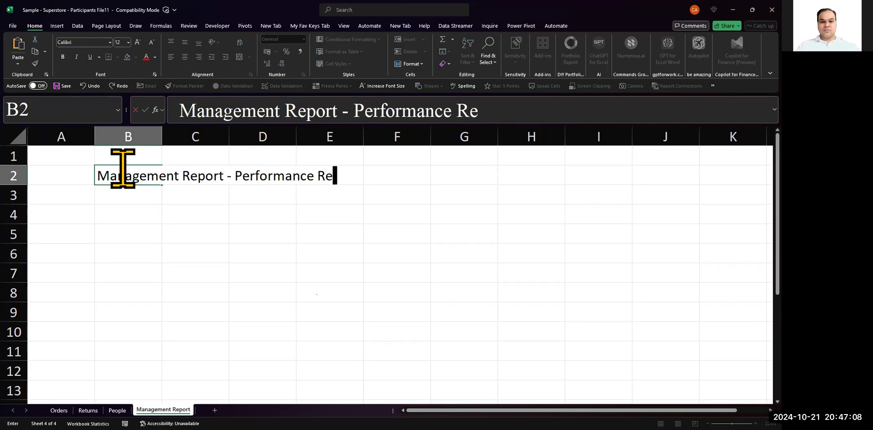
{"action": "key", "text": "BackSpace"}
{"action": "key", "text": "BackSpace"}
{"action": "type", "text": "ort"}
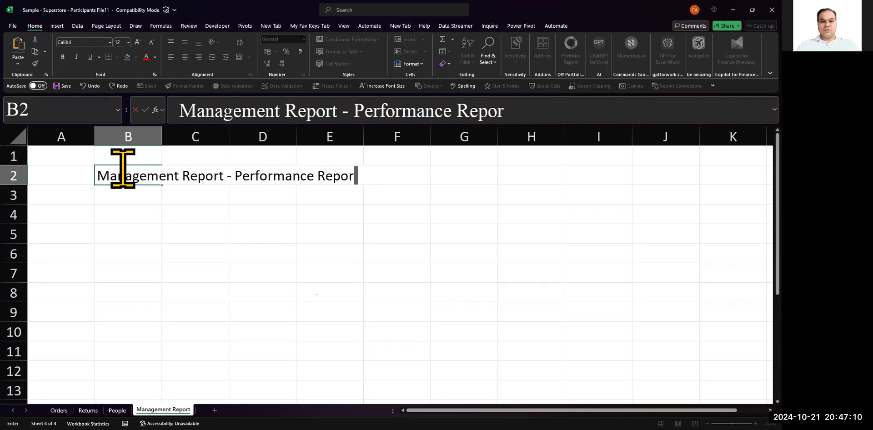
- Insert the word "Business" before "Performance" so the B2 title reads "Management Report - Business Performance Report"
{"action": "key", "text": "Left"}
{"action": "key", "text": "Left"}
{"action": "key", "text": "Left"}
{"action": "key", "text": "Left"}
{"action": "key", "text": "Left"}
{"action": "key", "text": "Left"}
{"action": "key", "text": "Left"}
{"action": "key", "text": "Left"}
{"action": "key", "text": "Left"}
{"action": "key", "text": "Left"}
{"action": "key", "text": "Left"}
{"action": "key", "text": "Left"}
{"action": "key", "text": "Left"}
{"action": "key", "text": "Left"}
{"action": "key", "text": "Left"}
{"action": "key", "text": "Left"}
{"action": "key", "text": "Left"}
{"action": "key", "text": "Left"}
{"action": "type", "text": "Busin"}
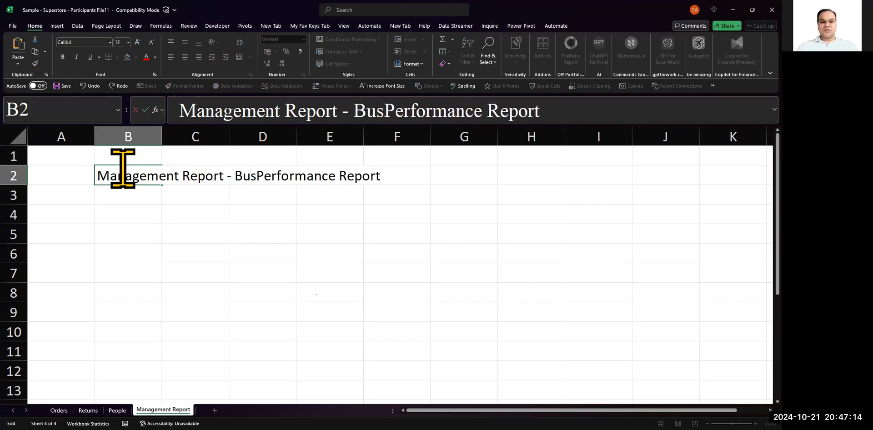
{"action": "type", "text": "ess"}
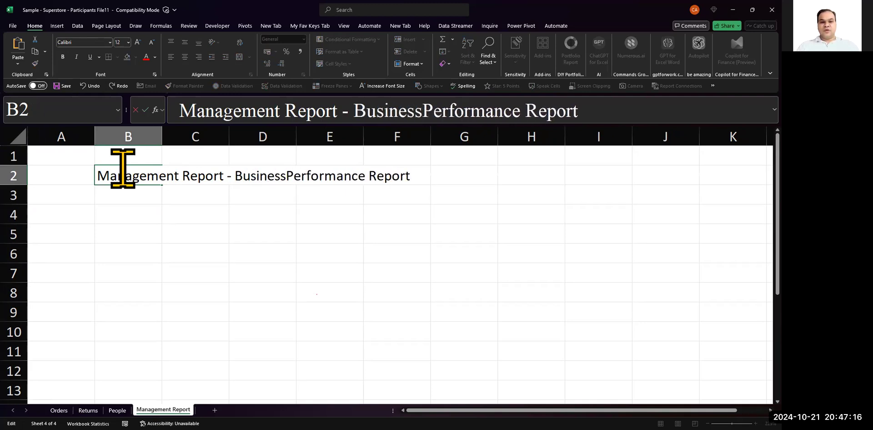
{"action": "key", "text": "Return"}
- Make the B2 title bold, and merge and center it across B2:I2
{"action": "left_click", "coordinate": [121, 169]}
{"action": "key", "text": "ctrl+b"}
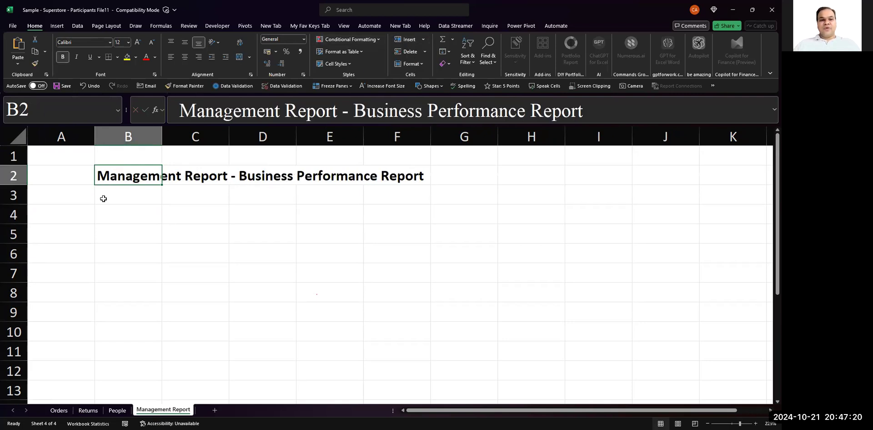
{"action": "key", "text": "shift+Right"}
{"action": "key", "text": "shift+Right"}
{"action": "key", "text": "shift+Right"}
{"action": "key", "text": "shift+Right"}
{"action": "key", "text": "shift+Right"}
{"action": "key", "text": "shift+Right"}
{"action": "key", "text": "shift+Right"}
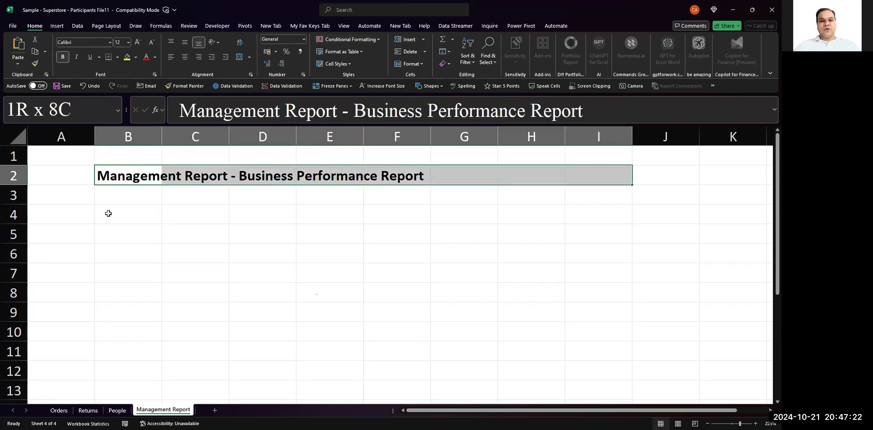
{"action": "left_click", "coordinate": [239, 57]}
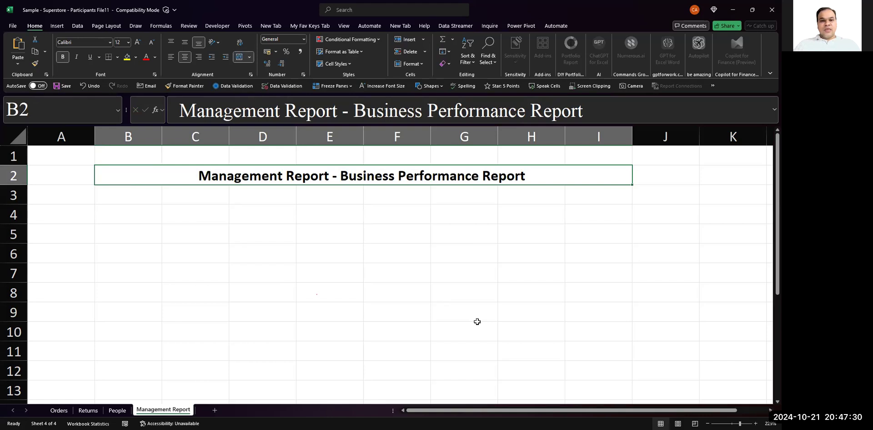
{"action": "key", "text": "alt+Tab"}
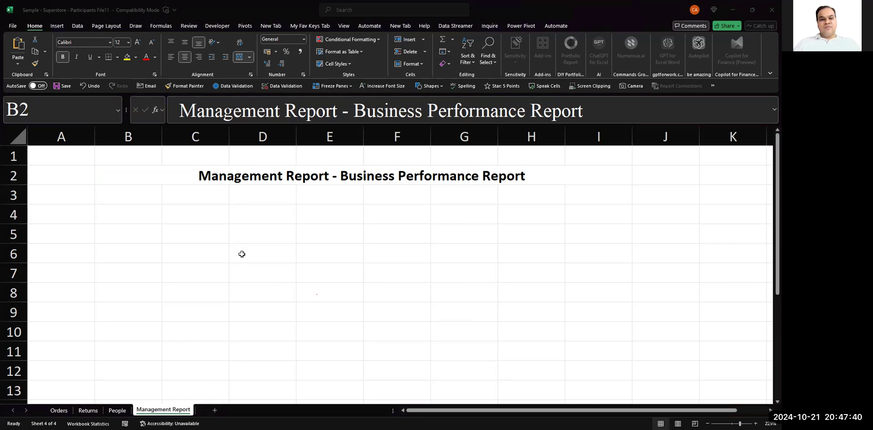
{"action": "key", "text": "alt+Tab"}
- Select cell B4 below the report title and go back to the Orders sheet to view its data
{"action": "left_click", "coordinate": [139, 219]}
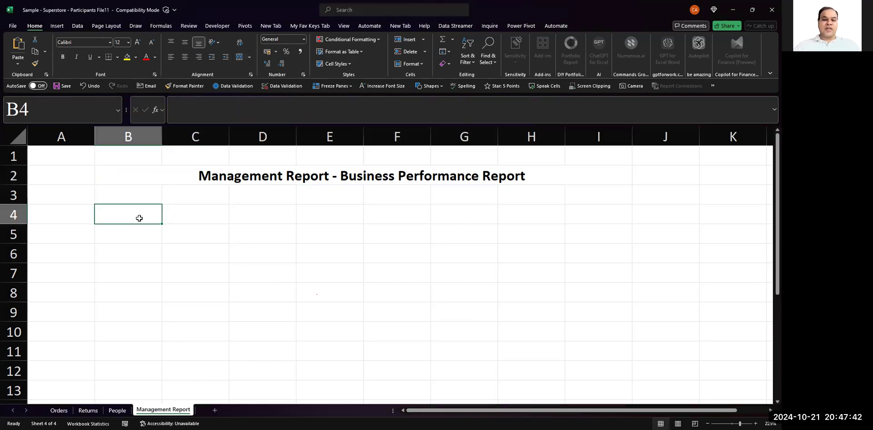
{"action": "key", "text": "ctrl+Page_Up"}
{"action": "key", "text": "ctrl+Page_Up"}
{"action": "key", "text": "ctrl+Page_Up"}
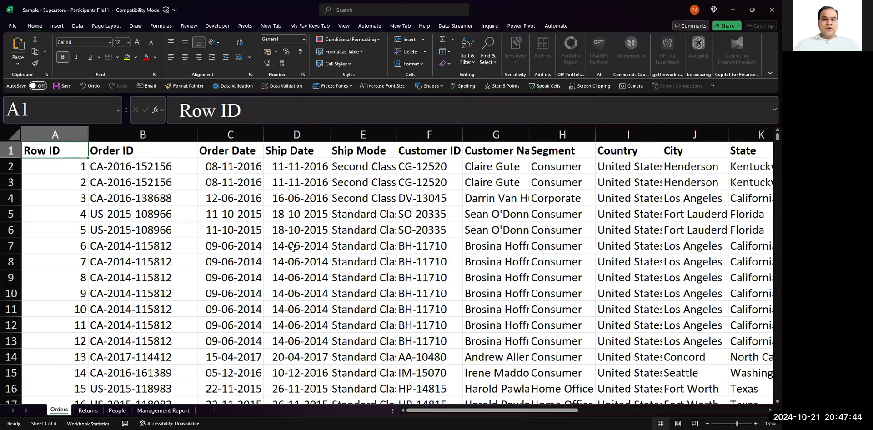
- Select the Sales, Quantity, Discount and Profit columns of the Orders data from R1 through the last row
{"action": "scroll", "coordinate": [293, 248], "scroll_direction": "right", "scroll_amount": 4}
{"action": "scroll", "coordinate": [293, 247], "scroll_direction": "right", "scroll_amount": 6}
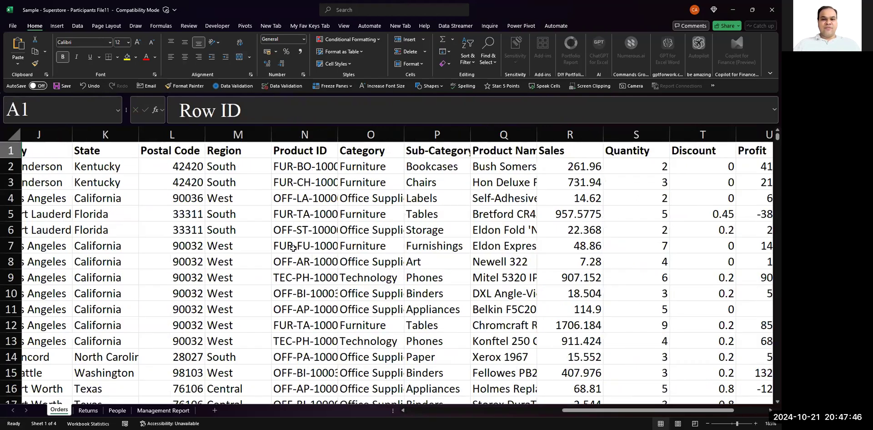
{"action": "left_click", "coordinate": [343, 150]}
{"action": "key", "text": "ctrl+shift+Down"}
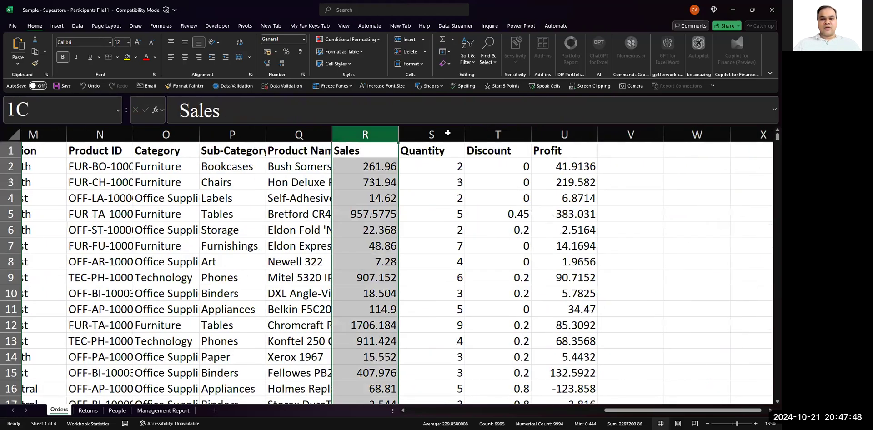
{"action": "key", "text": "ctrl+shift+Right"}
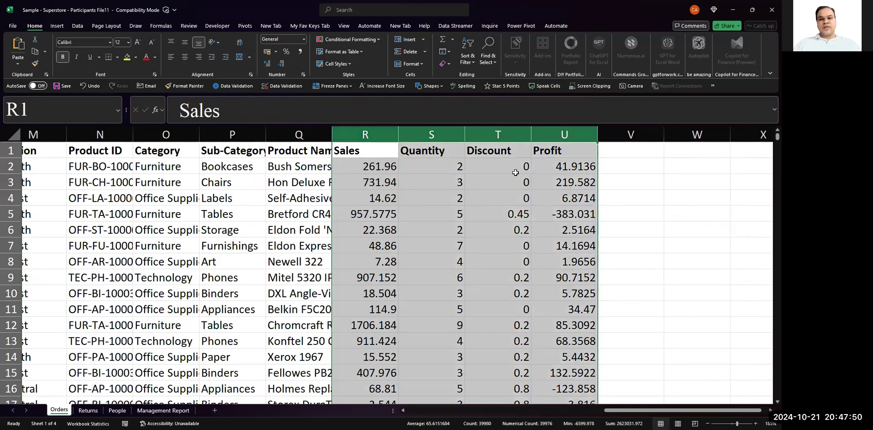
- Examine the descriptive columns and order dates in the Orders sheet, and return to the Management Report sheet
{"action": "scroll", "coordinate": [206, 182], "scroll_direction": "left", "scroll_amount": 7}
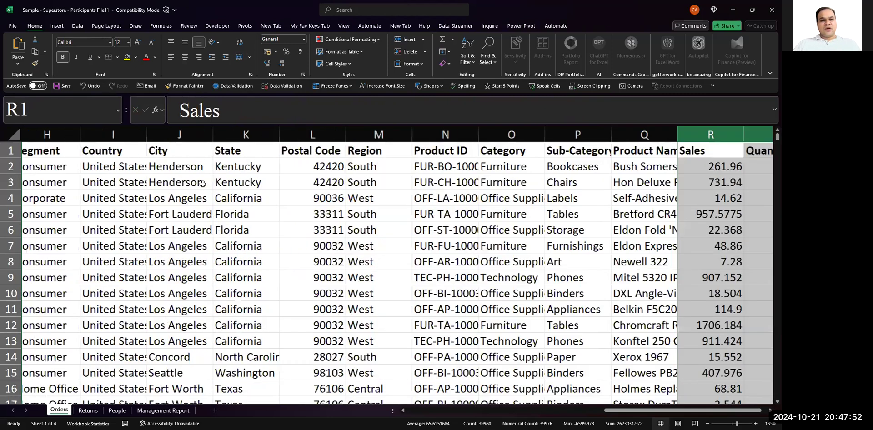
{"action": "scroll", "coordinate": [202, 183], "scroll_direction": "left", "scroll_amount": 4}
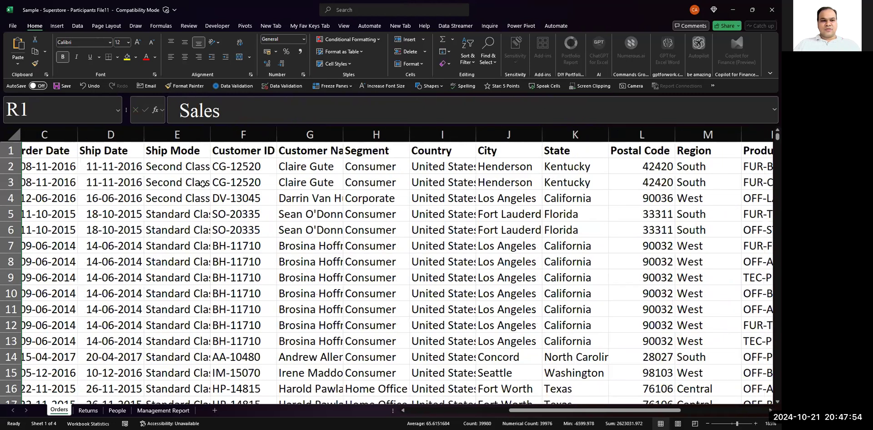
{"action": "scroll", "coordinate": [202, 184], "scroll_direction": "left", "scroll_amount": 2}
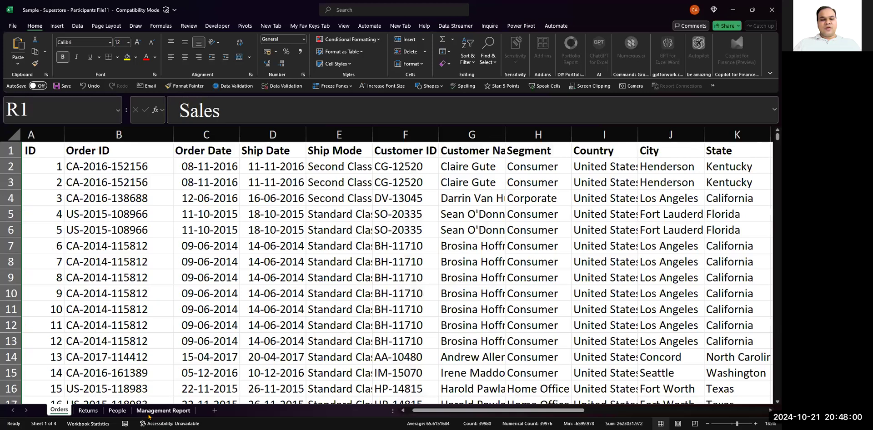
{"action": "left_click", "coordinate": [193, 241]}
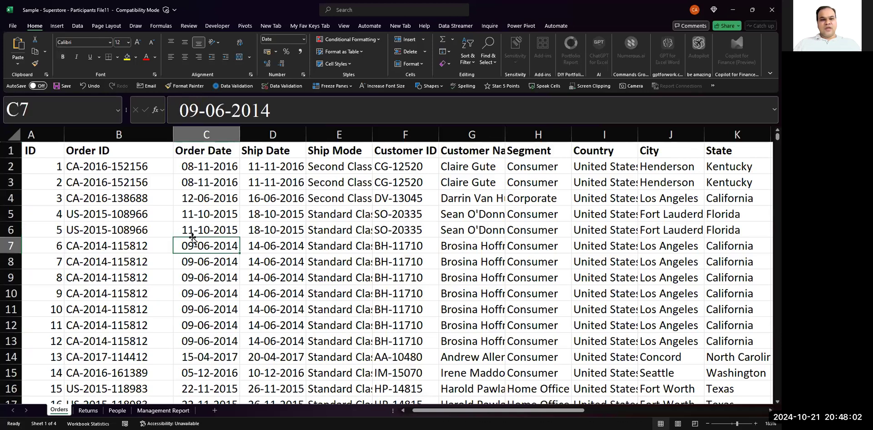
{"action": "scroll", "coordinate": [189, 265], "scroll_direction": "down", "scroll_amount": 8}
{"action": "scroll", "coordinate": [189, 265], "scroll_direction": "down", "scroll_amount": 20}
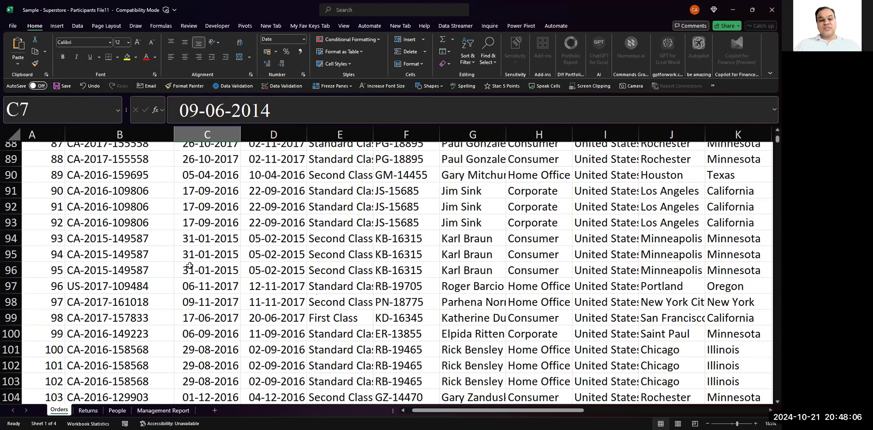
{"action": "scroll", "coordinate": [189, 265], "scroll_direction": "down", "scroll_amount": 10}
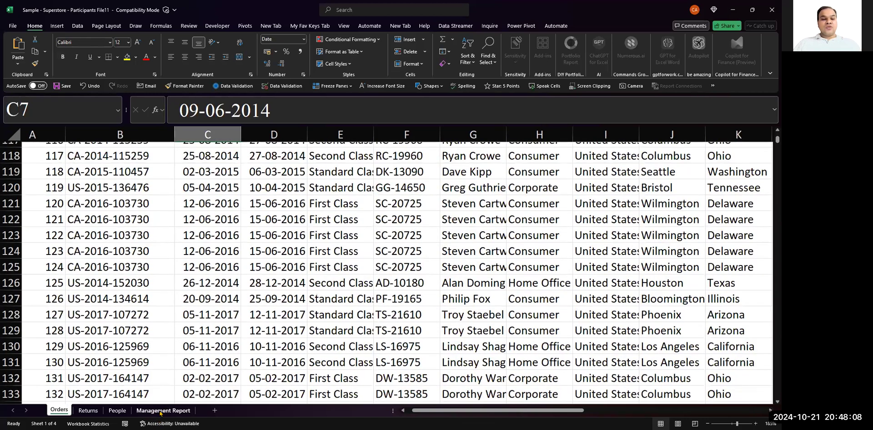
{"action": "left_click", "coordinate": [162, 411]}
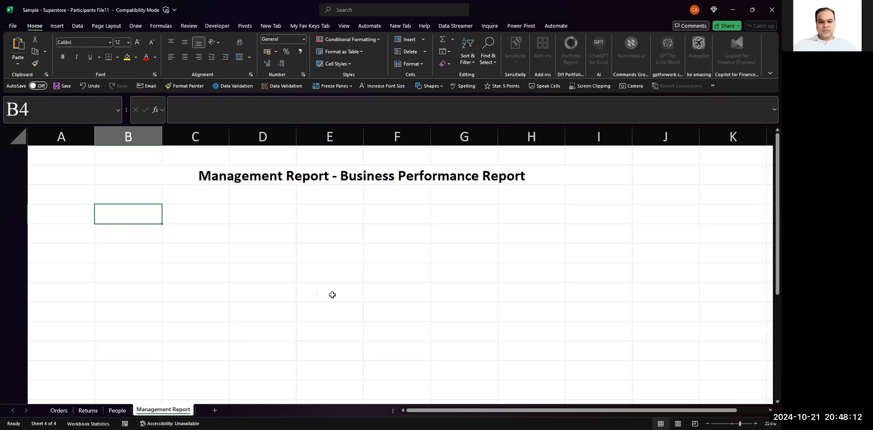
{"action": "left_click", "coordinate": [491, 244]}
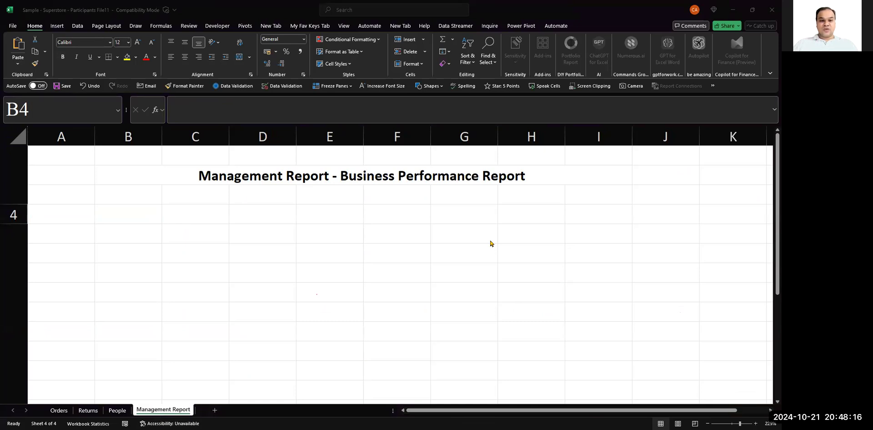
{"action": "left_click", "coordinate": [137, 221]}
{"action": "key", "text": "Down"}
{"action": "key", "text": "Up"}
{"action": "key", "text": "Right"}
{"action": "key", "text": "Right"}
{"action": "key", "text": "Down"}
{"action": "key", "text": "Left"}
{"action": "key", "text": "Left"}
{"action": "key", "text": "Up"}
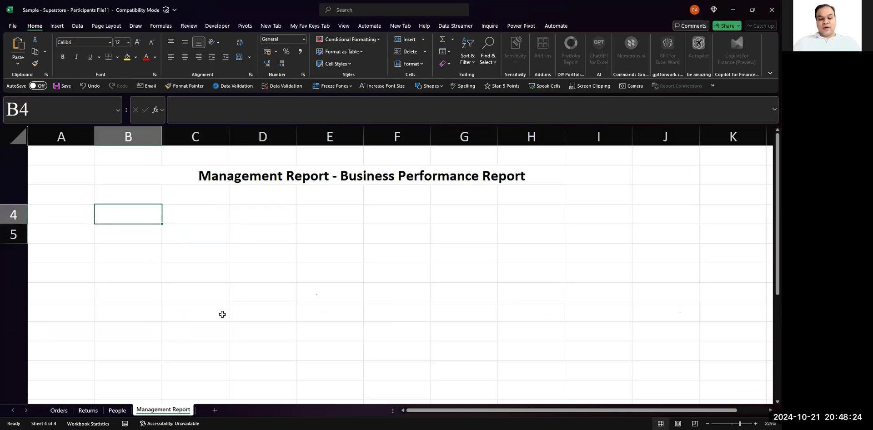
- Enter "Top Line" in B4 and "Bottom Line" in B5, and fit column B's width to its contents
{"action": "type", "text": "Top Li"}
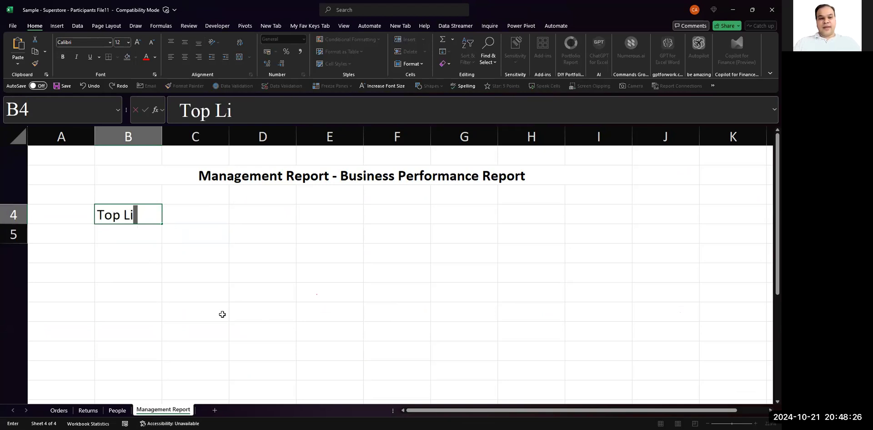
{"action": "type", "text": "ne"}
{"action": "key", "text": "Return"}
{"action": "type", "text": "Bot"}
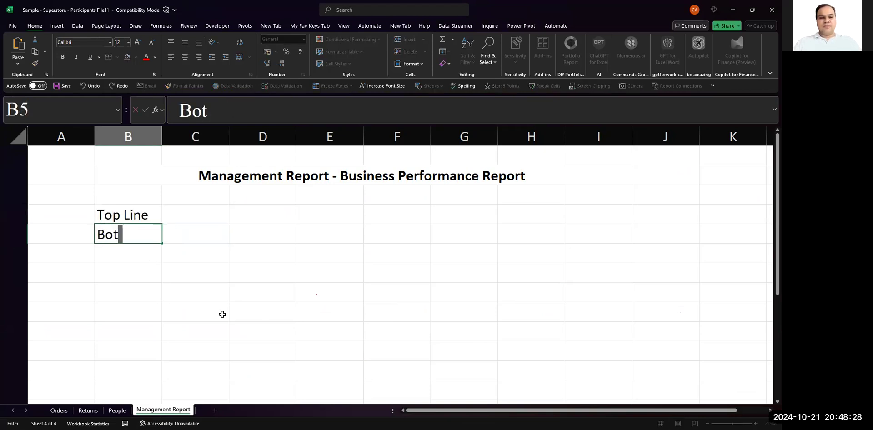
{"action": "type", "text": "tom Line"}
{"action": "key", "text": "Return"}
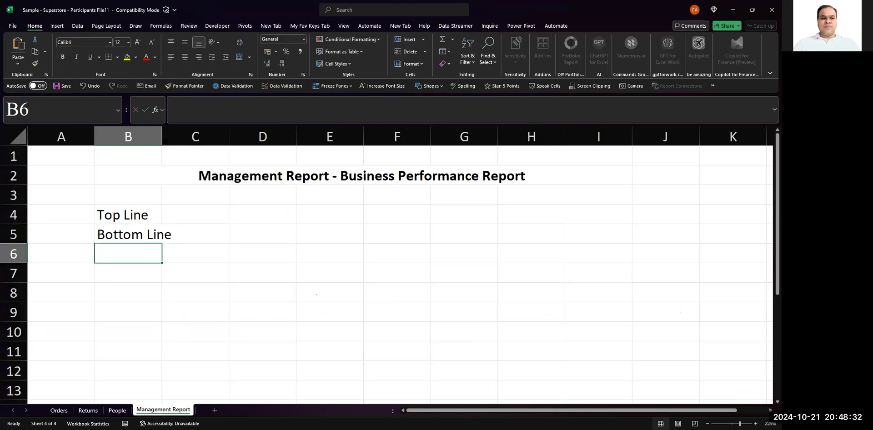
{"action": "double_click", "coordinate": [162, 136]}
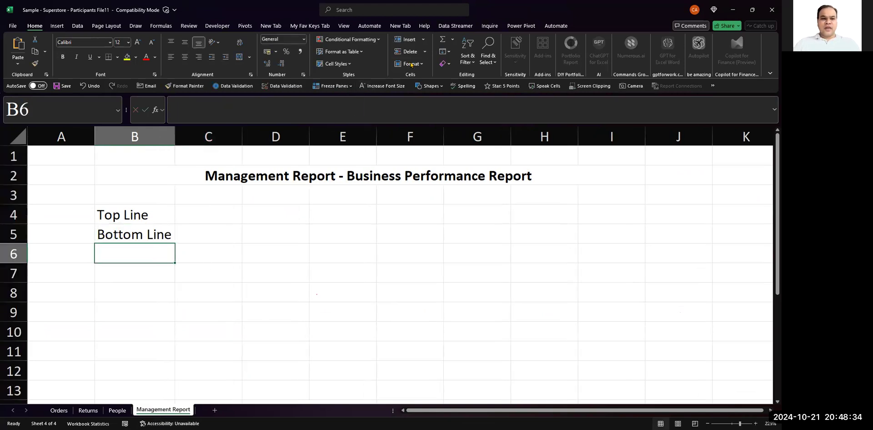
- Enter the heading "Profit & Loss" in cell B3 above Top Line and make it bold
{"action": "left_click", "coordinate": [140, 198]}
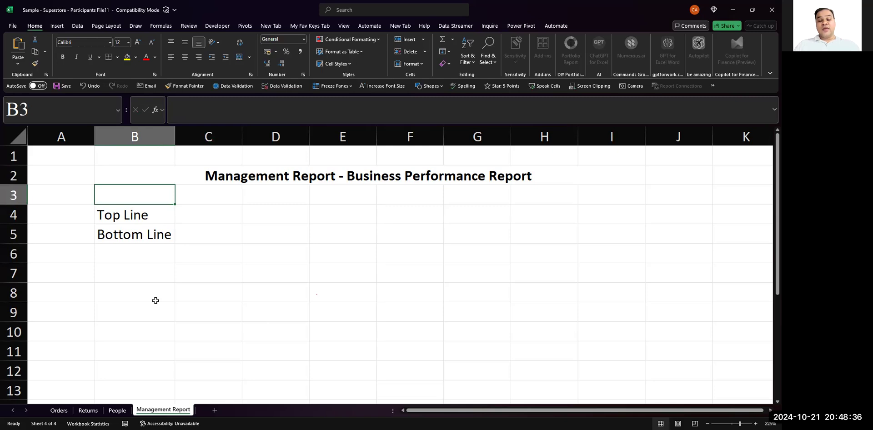
{"action": "type", "text": "P"}
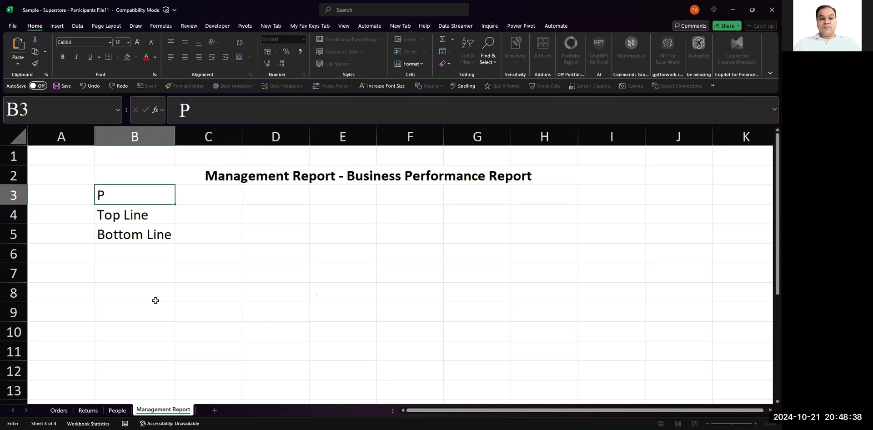
{"action": "type", "text": "rofit & Loss"}
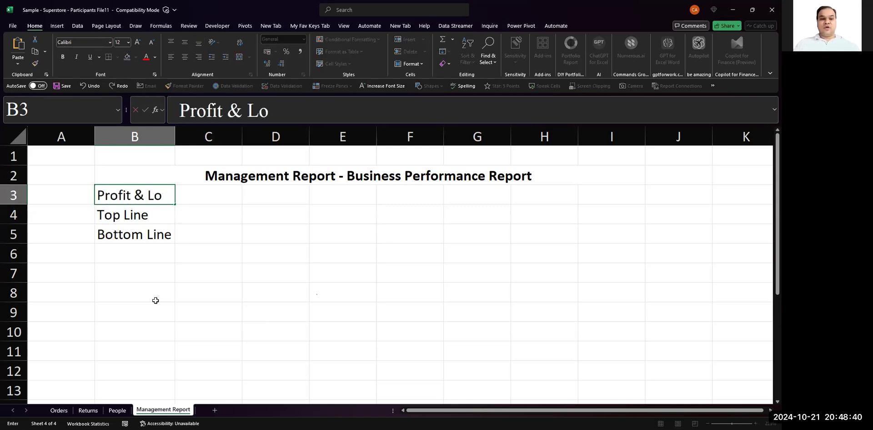
{"action": "key", "text": "Return"}
{"action": "key", "text": "Up"}
{"action": "key", "text": "ctrl+b"}
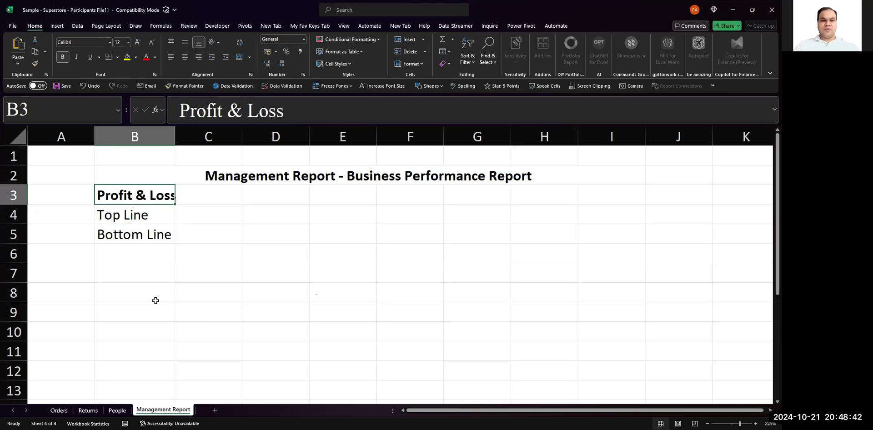
- Widen column B to fit the bold heading, and insert a blank cell at B3 that shifts the Profit & Loss block down
{"action": "left_click_drag", "start_coordinate": [174, 135], "coordinate": [195, 135]}
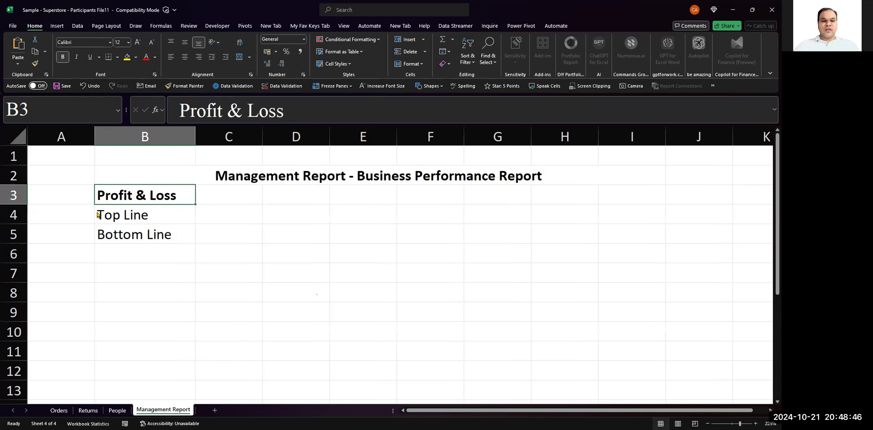
{"action": "key", "text": "ctrl+shift+plus"}
{"action": "key", "text": "Return"}
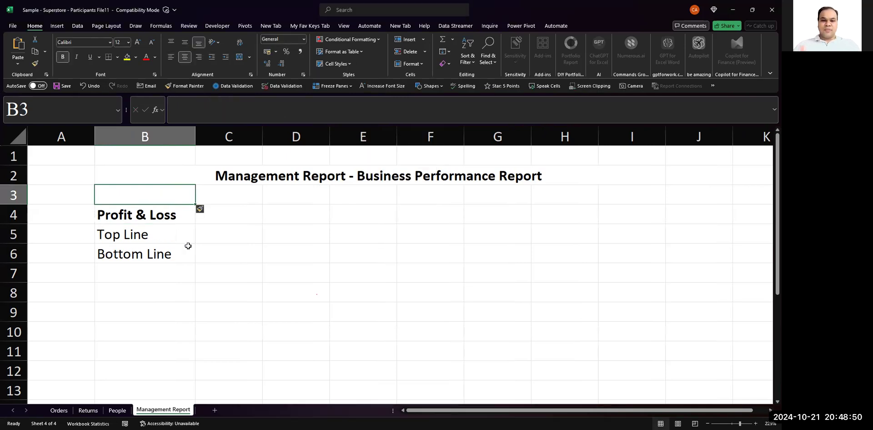
- Widen column C of the Management Report sheet and select cell C5 beside Top Line
{"action": "key", "text": "alt+Tab"}
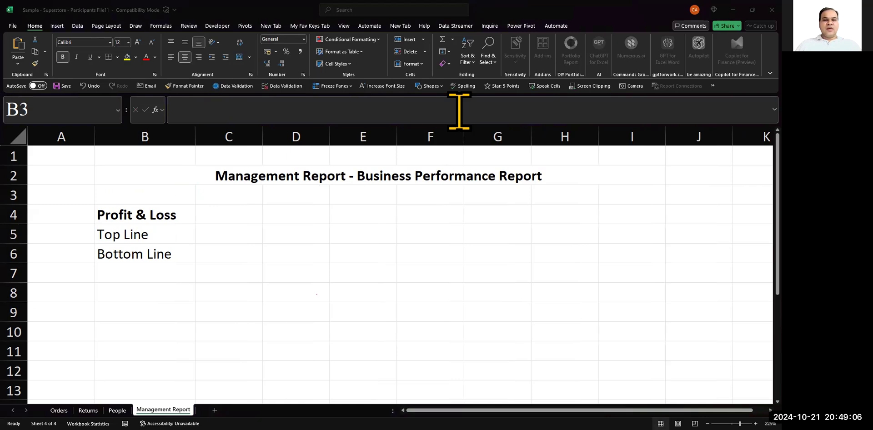
{"action": "left_click", "coordinate": [238, 245]}
{"action": "left_click", "coordinate": [238, 245]}
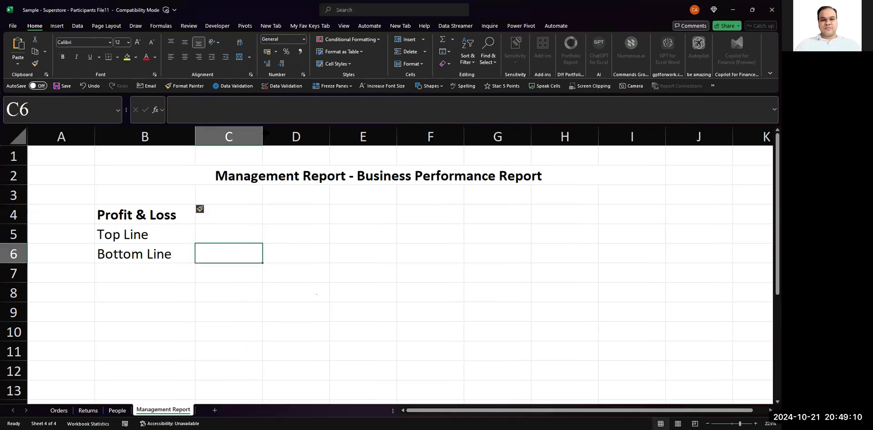
{"action": "left_click_drag", "start_coordinate": [263, 137], "coordinate": [298, 137]}
{"action": "left_click", "coordinate": [245, 234]}
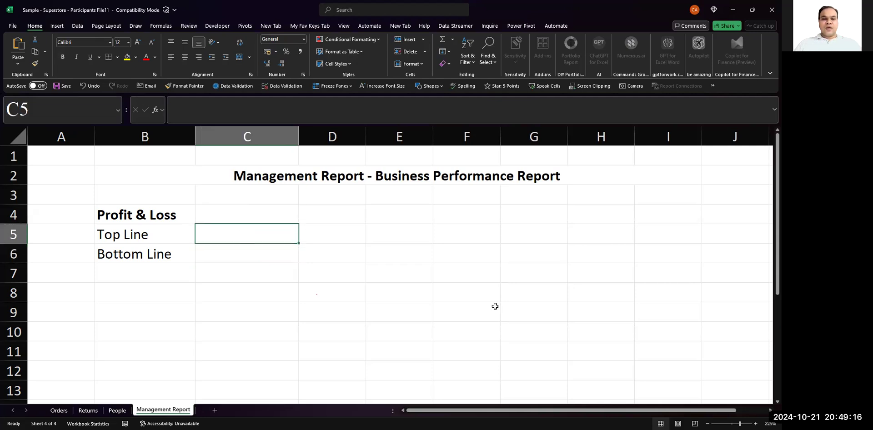
{"action": "key", "text": "alt+Tab"}
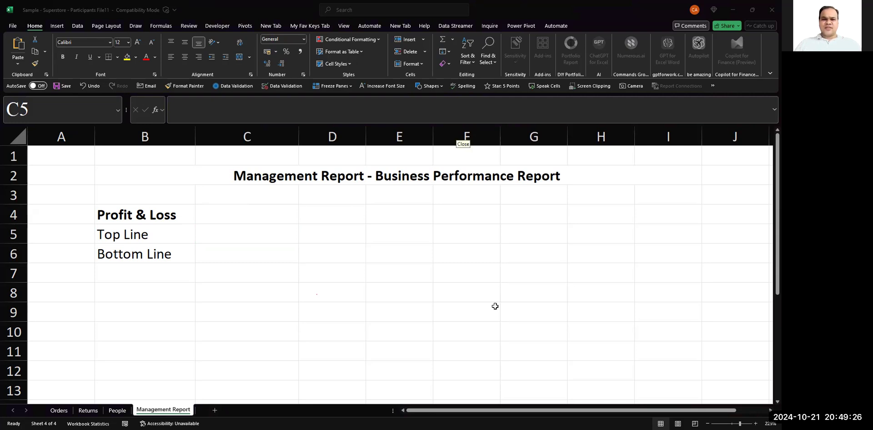
{"action": "left_click", "coordinate": [123, 216]}
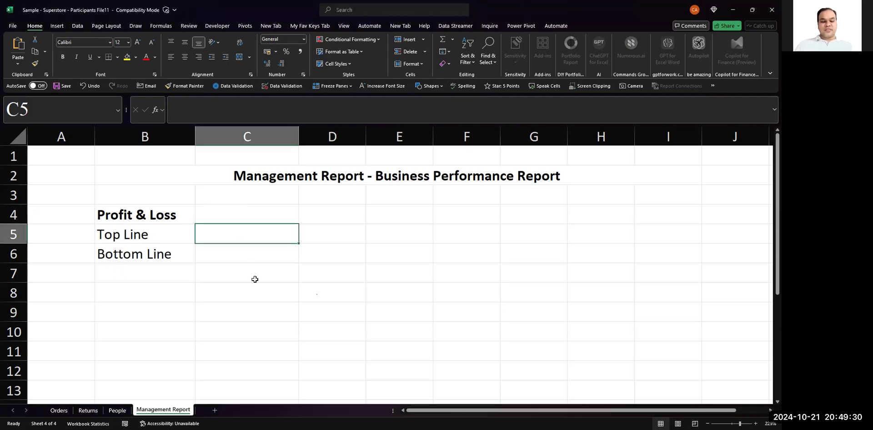
- Enter "Sales" in C5 beside Top Line and "Net Profit" in C6 beside Bottom Line
{"action": "type", "text": "Sales"}
{"action": "key", "text": "Return"}
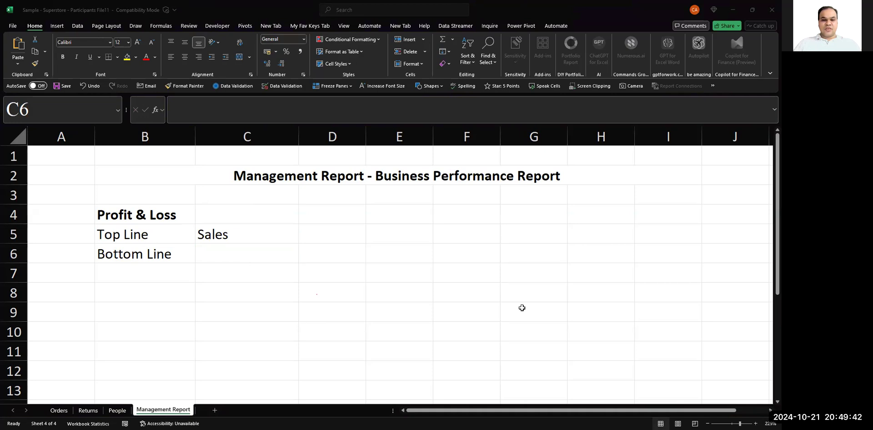
{"action": "left_click", "coordinate": [212, 246]}
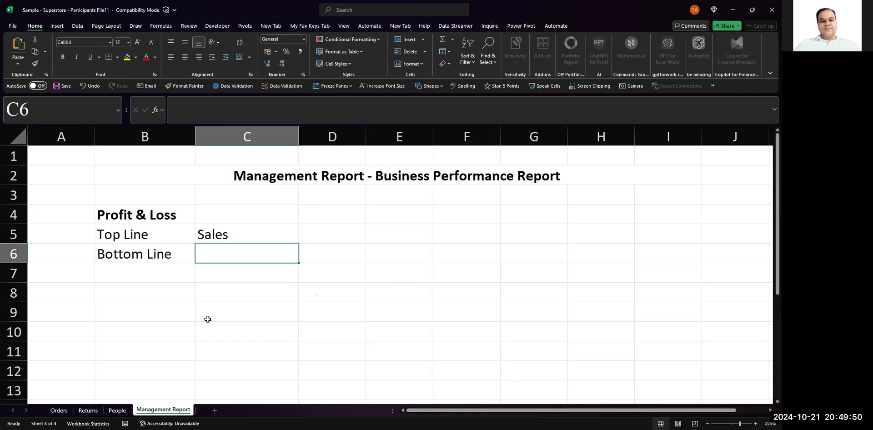
{"action": "type", "text": "Net P"}
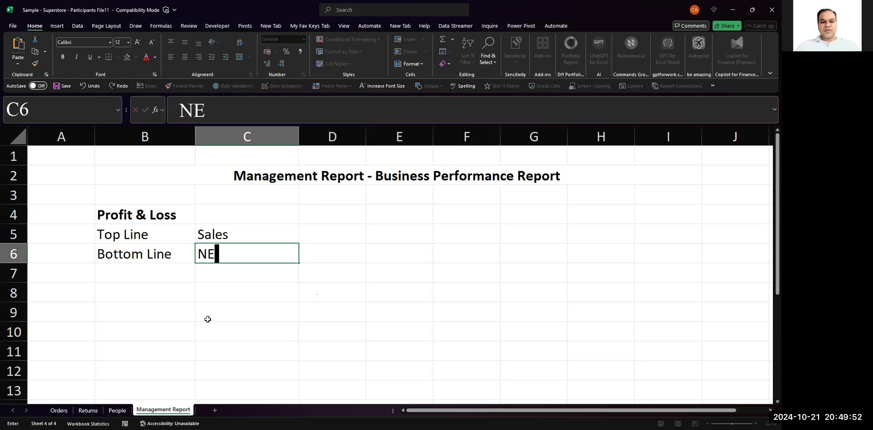
{"action": "type", "text": "rofit"}
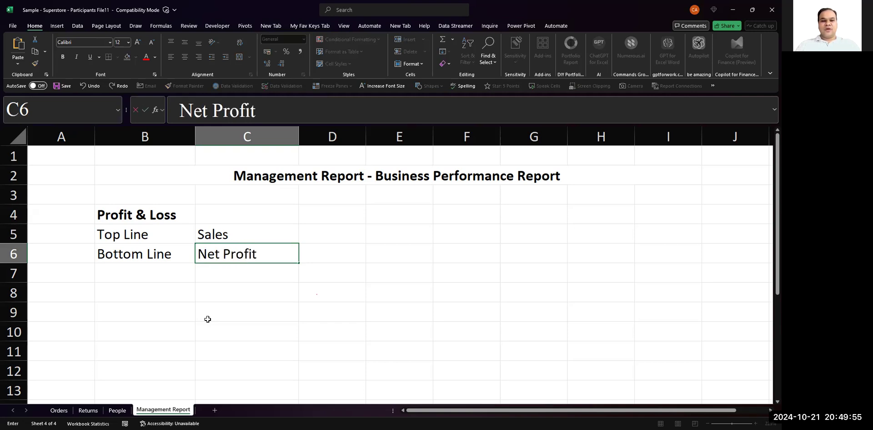
{"action": "key", "text": "Return"}
{"action": "key", "text": "Up"}
{"action": "key", "text": "Up"}
{"action": "key", "text": "Left"}
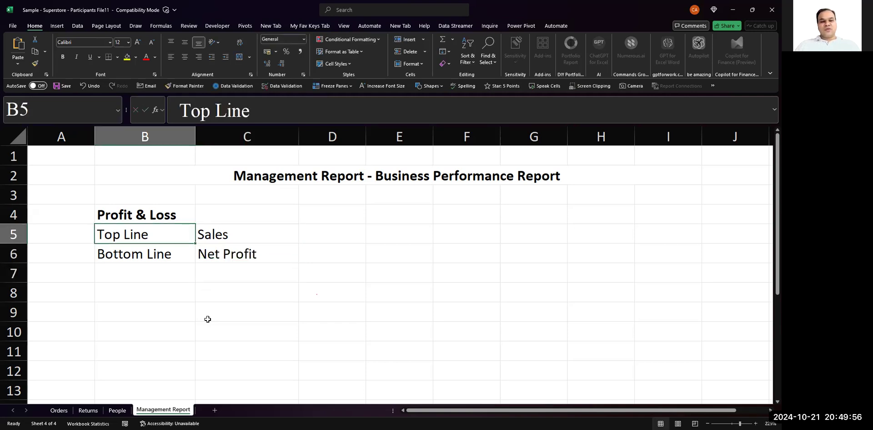
{"action": "key", "text": "Left"}
{"action": "key", "text": "Right"}
{"action": "key", "text": "Right"}
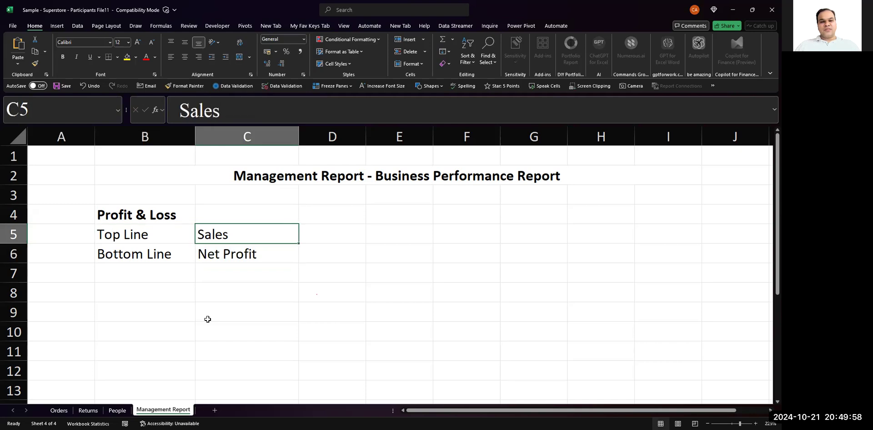
{"action": "key", "text": "Down"}
{"action": "key", "text": "Left"}
{"action": "key", "text": "Right"}
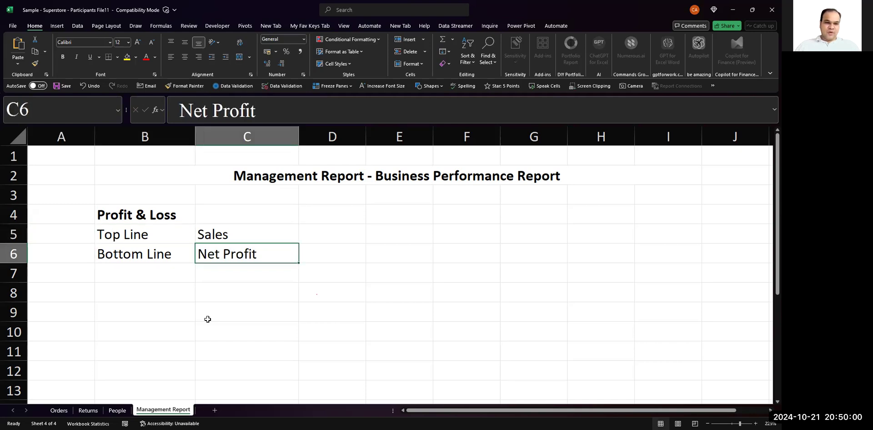
{"action": "key", "text": "Up"}
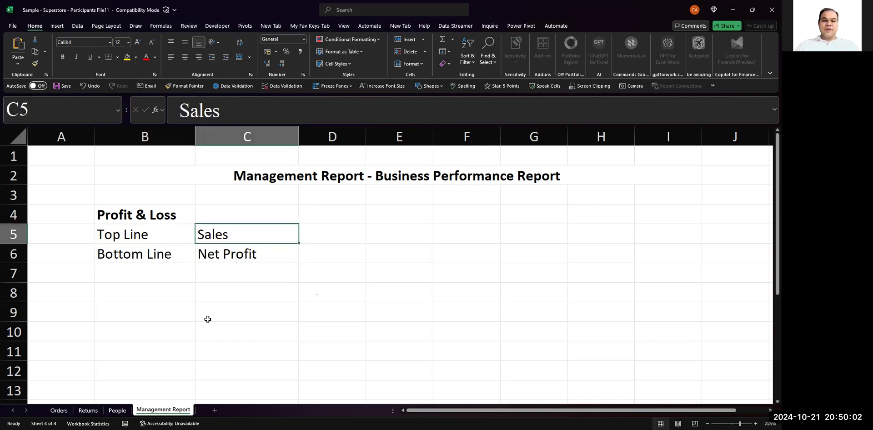
{"action": "key", "text": "Down"}
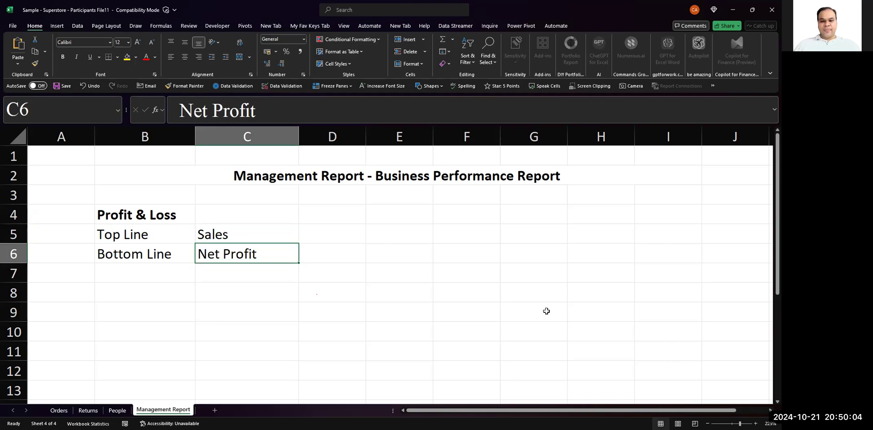
{"action": "key", "text": "alt+Tab"}
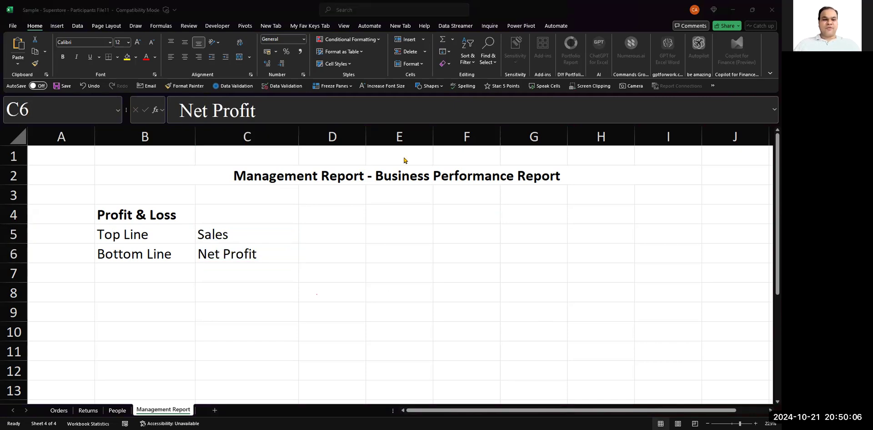
{"action": "key", "text": "alt+Tab"}
{"action": "left_click", "coordinate": [255, 219]}
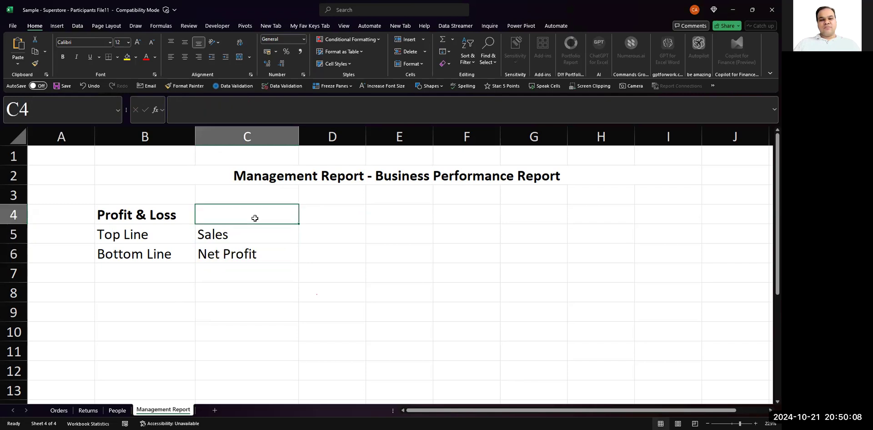
- Enter the placeholder "#1" in D5 beside Sales and "#2" in D6 beside Net Profit
{"action": "left_click", "coordinate": [331, 238]}
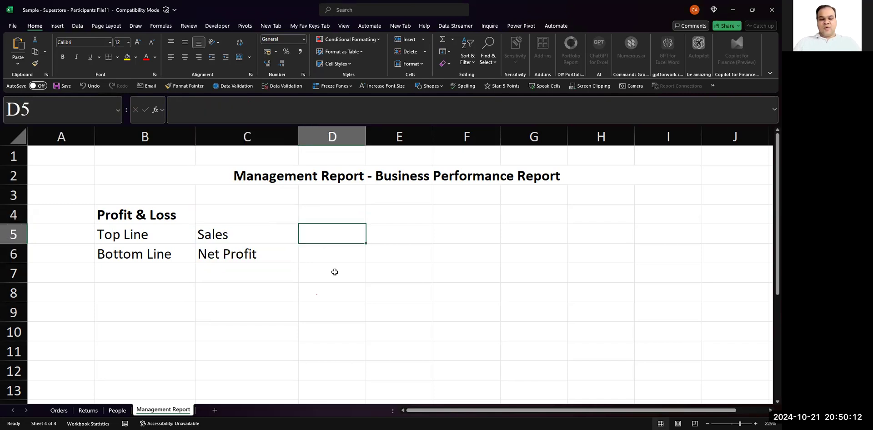
{"action": "type", "text": "#1"}
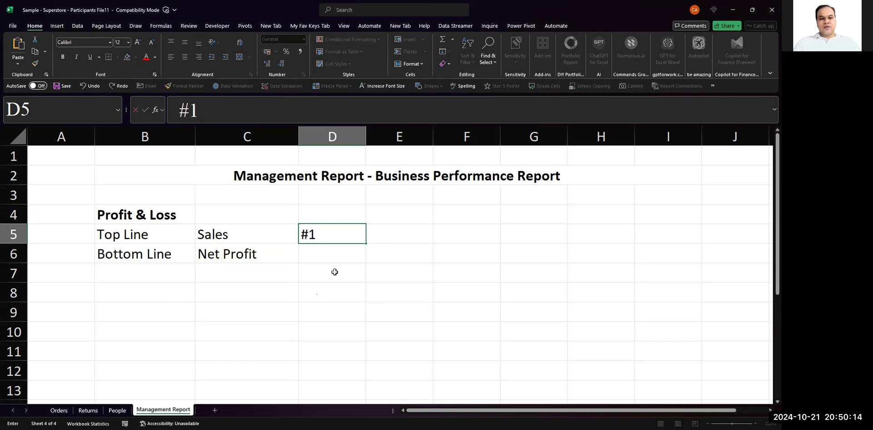
{"action": "key", "text": "Return"}
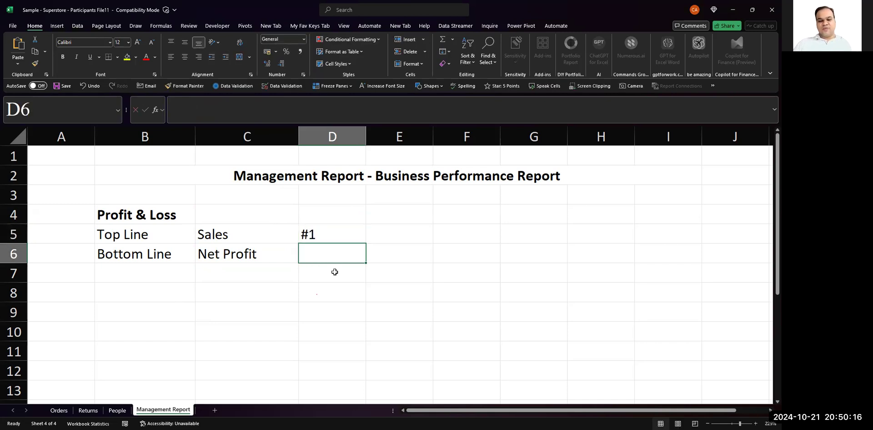
{"action": "type", "text": "#2"}
{"action": "key", "text": "Return"}
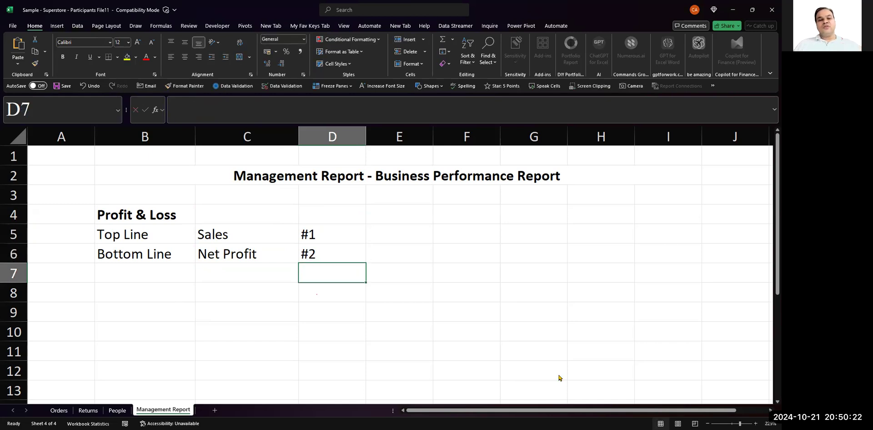
- Turn off the gridlines on the Management Report sheet and select cell C10
{"action": "key", "text": "alt+Tab"}
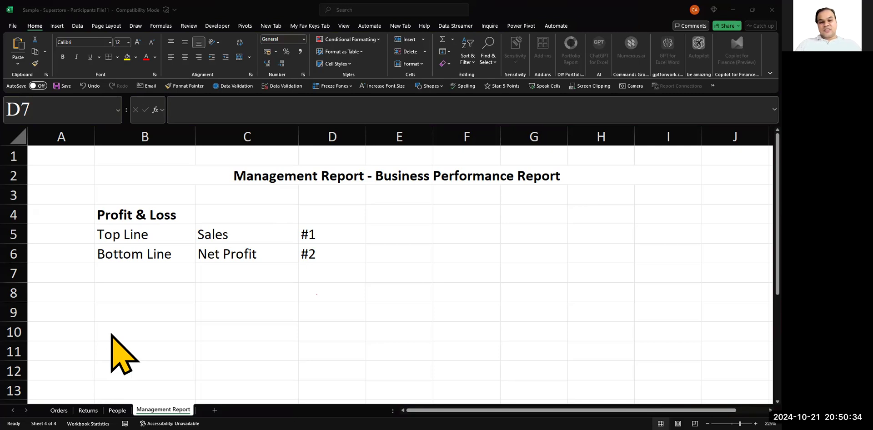
{"action": "scroll", "coordinate": [121, 355], "scroll_direction": "down", "scroll_amount": 5}
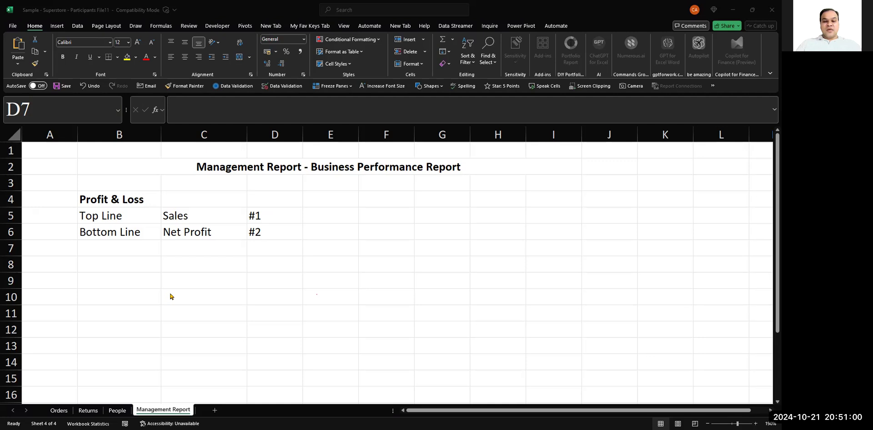
{"action": "left_click", "coordinate": [378, 339]}
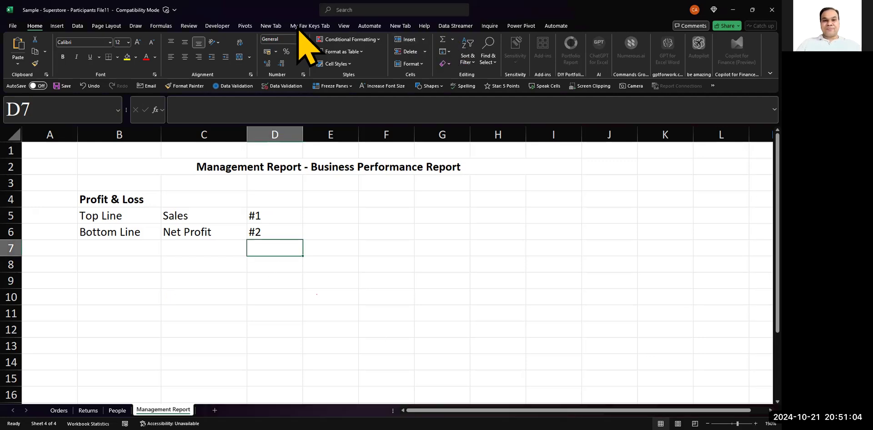
{"action": "left_click", "coordinate": [346, 26]}
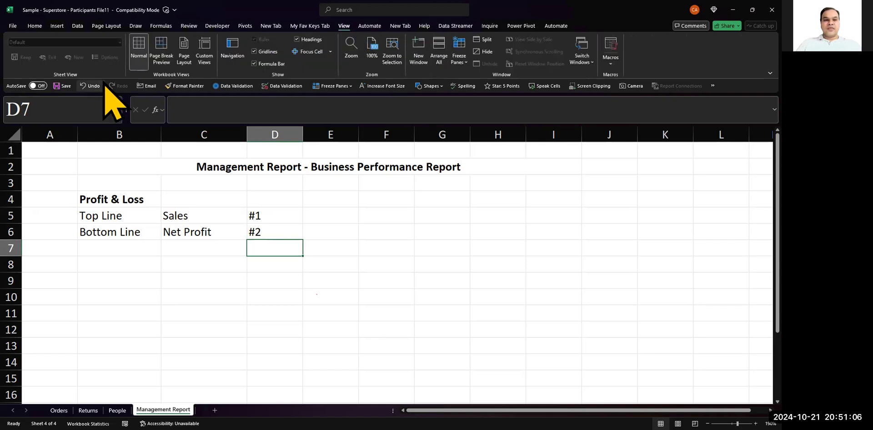
{"action": "left_click", "coordinate": [263, 52]}
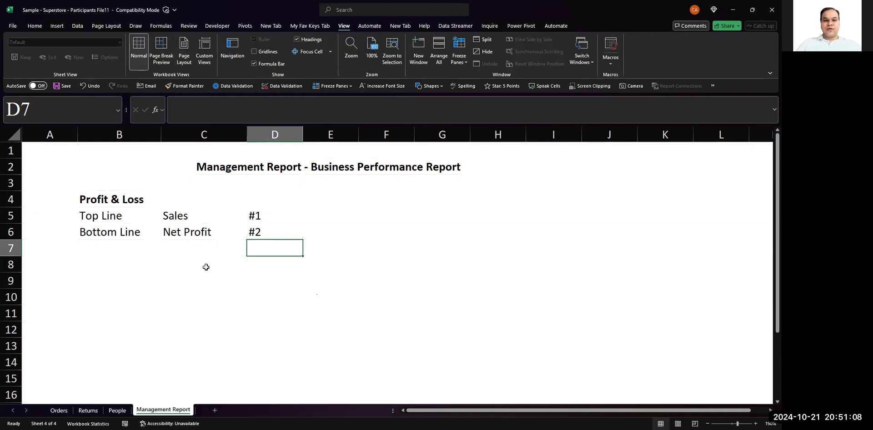
{"action": "left_click", "coordinate": [205, 297]}
{"action": "scroll", "coordinate": [203, 294], "scroll_direction": "up", "scroll_amount": 7, "text": "ctrl"}
{"action": "scroll", "coordinate": [203, 294], "scroll_direction": "up", "scroll_amount": 2}
{"action": "scroll", "coordinate": [203, 294], "scroll_direction": "down", "scroll_amount": 1, "text": "ctrl"}
{"action": "scroll", "coordinate": [204, 295], "scroll_direction": "down", "scroll_amount": 1, "text": "ctrl"}
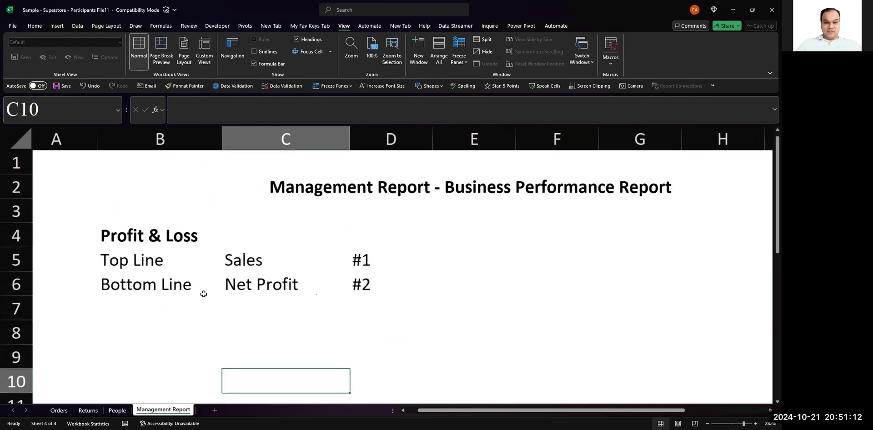
{"action": "scroll", "coordinate": [203, 294], "scroll_direction": "down", "scroll_amount": 1}
{"action": "scroll", "coordinate": [204, 295], "scroll_direction": "down", "scroll_amount": 1, "text": "ctrl"}
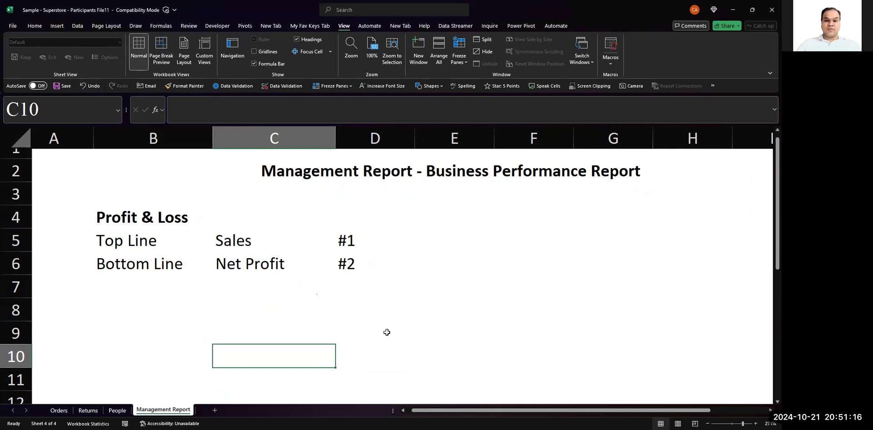
{"action": "key", "text": "alt+Tab"}
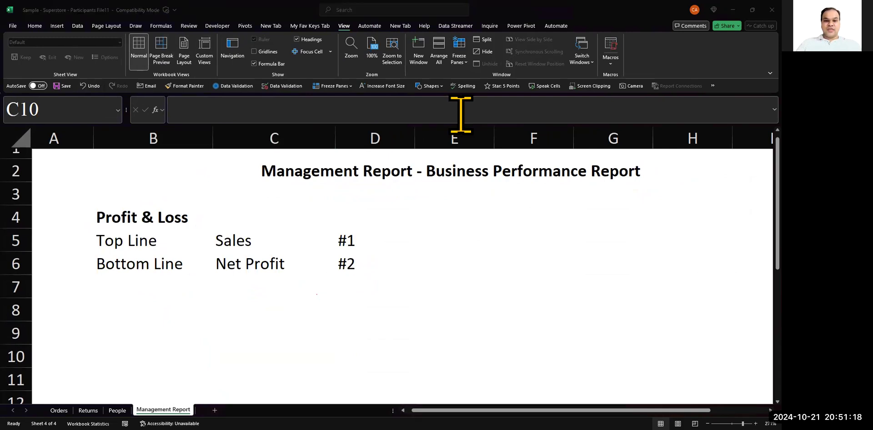
{"action": "key", "text": "alt+Tab"}
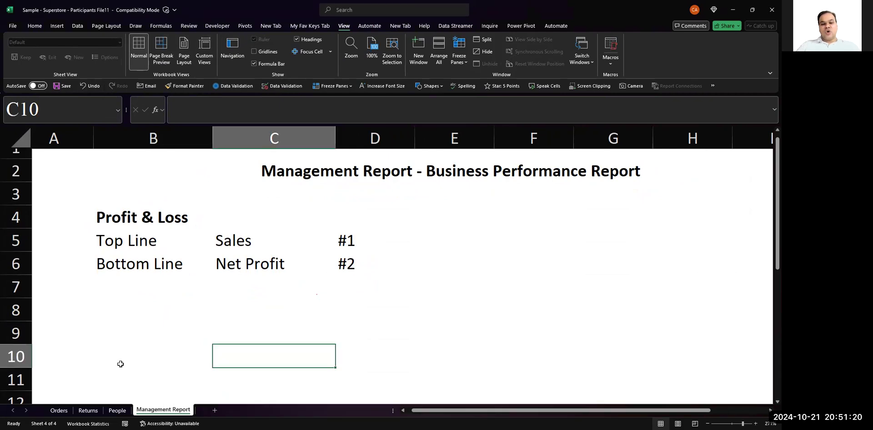
- Select the empty block B9:H19 below the Profit & Loss section
{"action": "scroll", "coordinate": [121, 364], "scroll_direction": "down", "scroll_amount": 1}
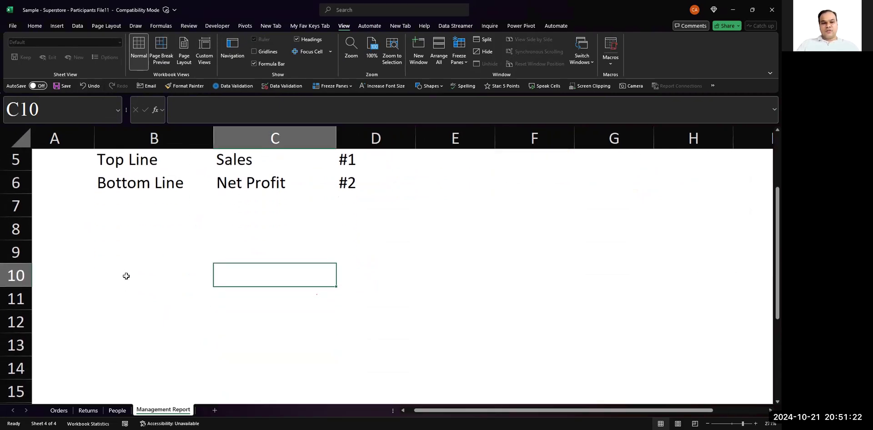
{"action": "left_click", "coordinate": [145, 232]}
{"action": "left_click", "coordinate": [166, 257]}
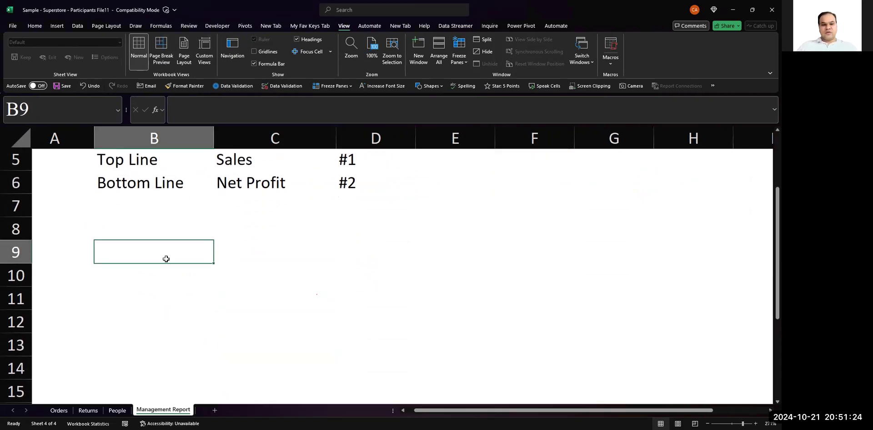
{"action": "key", "text": "shift+Right"}
{"action": "key", "text": "shift+Right"}
{"action": "key", "text": "shift+Right"}
{"action": "key", "text": "shift+Right"}
{"action": "key", "text": "shift+Right"}
{"action": "key", "text": "shift+Right"}
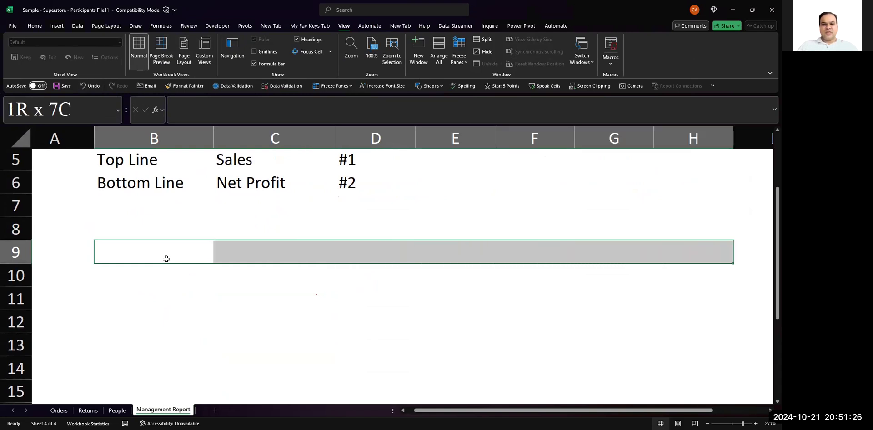
{"action": "left_click", "coordinate": [35, 26]}
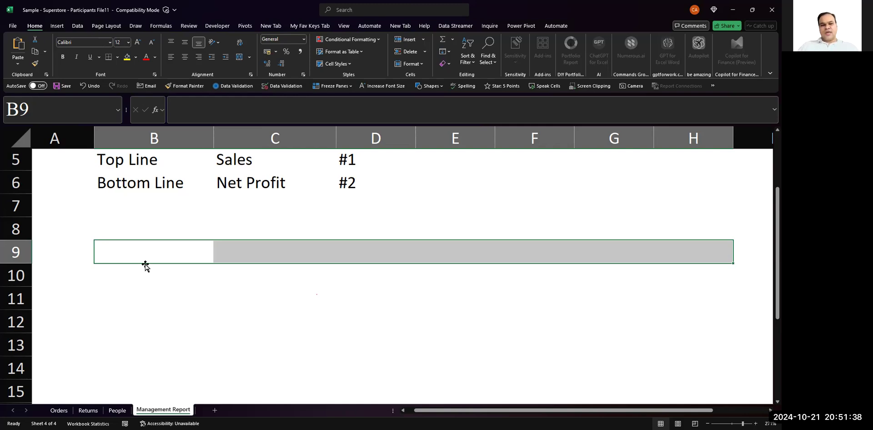
{"action": "key", "text": "shift+Down"}
{"action": "key", "text": "shift+Down"}
{"action": "key", "text": "shift+Down"}
{"action": "key", "text": "shift+Down"}
{"action": "key", "text": "shift+Down"}
{"action": "key", "text": "shift+Down"}
{"action": "key", "text": "shift+Down"}
{"action": "key", "text": "shift+Down"}
{"action": "key", "text": "shift+Down"}
{"action": "key", "text": "shift+Down"}
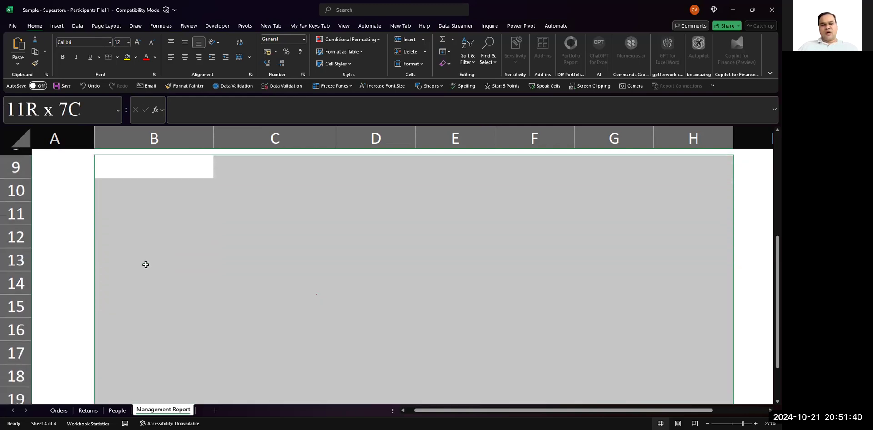
- Extend the selected block across columns B to H down past row 40, and shrink it back to end at row 19
{"action": "key", "text": "shift+Down"}
{"action": "key", "text": "shift+Down"}
{"action": "key", "text": "shift+Down"}
{"action": "key", "text": "shift+Down"}
{"action": "key", "text": "shift+Down"}
{"action": "key", "text": "shift+Down"}
{"action": "key", "text": "shift+Down"}
{"action": "key", "text": "shift+Down"}
{"action": "key", "text": "shift+Down"}
{"action": "key", "text": "shift+Down"}
{"action": "key", "text": "shift+Down"}
{"action": "key", "text": "shift+Down"}
{"action": "scroll", "coordinate": [146, 265], "scroll_direction": "up", "scroll_amount": 2}
{"action": "scroll", "coordinate": [146, 265], "scroll_direction": "up", "scroll_amount": 3}
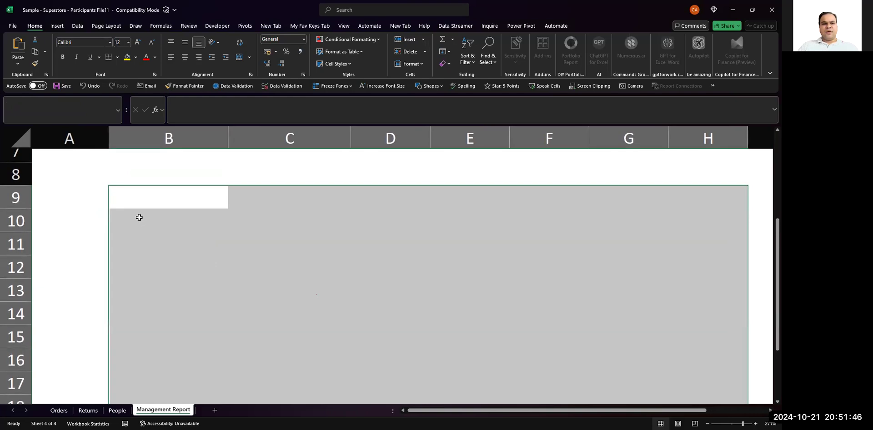
{"action": "scroll", "coordinate": [137, 198], "scroll_direction": "down", "scroll_amount": 3}
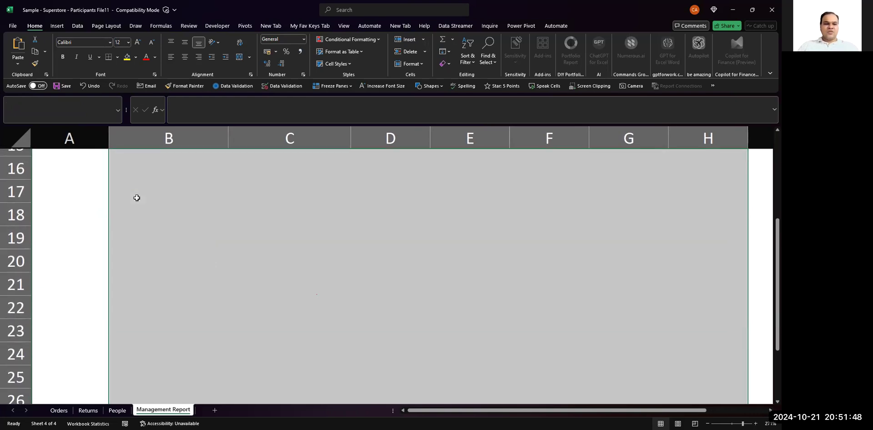
{"action": "scroll", "coordinate": [136, 198], "scroll_direction": "down", "scroll_amount": 4}
{"action": "key", "text": "shift+Down"}
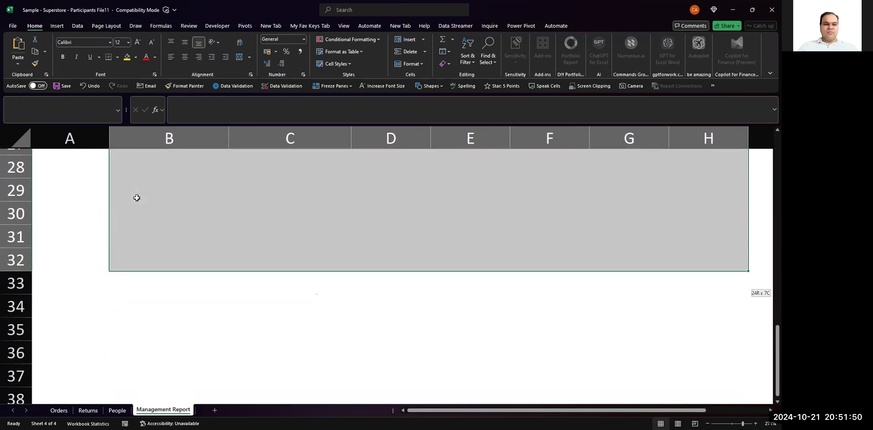
{"action": "key", "text": "shift+Down"}
{"action": "key", "text": "shift+Down"}
{"action": "key", "text": "shift+Down"}
{"action": "key", "text": "shift+Down"}
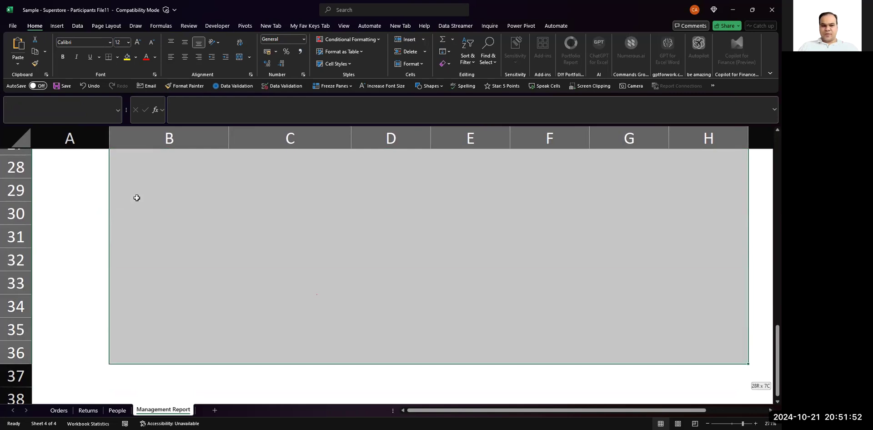
{"action": "key", "text": "shift+Down"}
{"action": "key", "text": "shift+Down"}
{"action": "key", "text": "shift+Down"}
{"action": "key", "text": "shift+Down"}
{"action": "key", "text": "shift+Down"}
{"action": "key", "text": "shift+Down"}
{"action": "scroll", "coordinate": [137, 198], "scroll_direction": "up", "scroll_amount": 6}
{"action": "scroll", "coordinate": [137, 198], "scroll_direction": "up", "scroll_amount": 3}
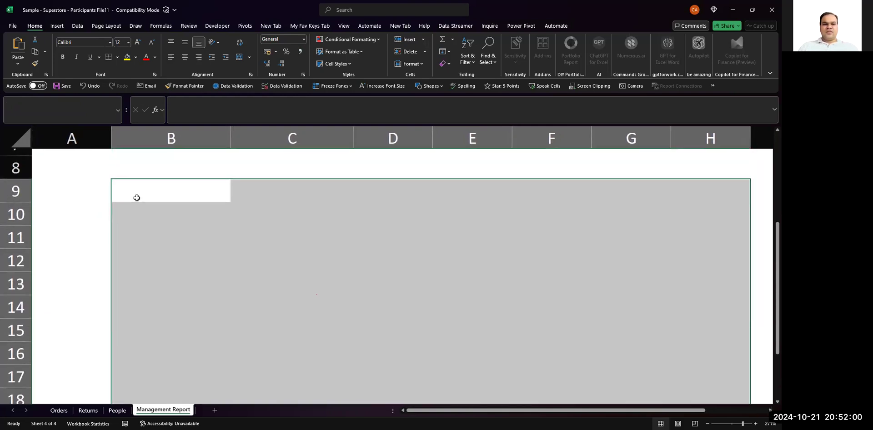
{"action": "key", "text": "shift+Up"}
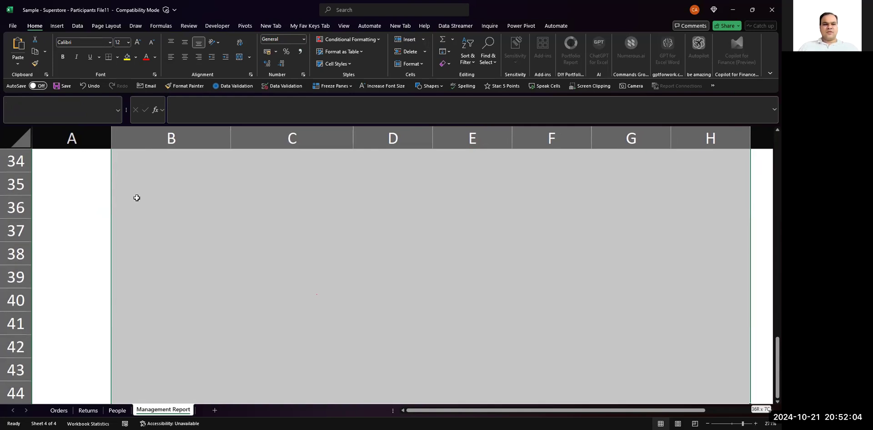
{"action": "scroll", "coordinate": [136, 198], "scroll_direction": "up", "scroll_amount": 8}
{"action": "scroll", "coordinate": [137, 198], "scroll_direction": "down", "scroll_amount": 1}
{"action": "scroll", "coordinate": [136, 198], "scroll_direction": "up", "scroll_amount": 1}
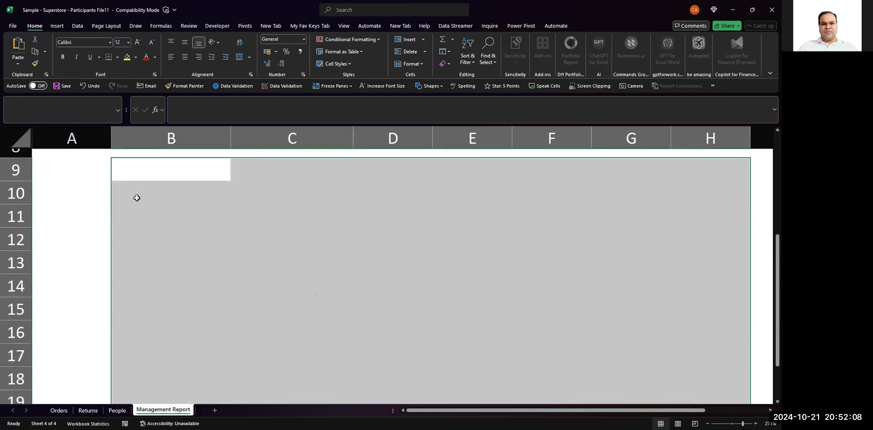
- Apply thick outside borders to the selected range B9:H19
{"action": "left_click", "coordinate": [118, 57]}
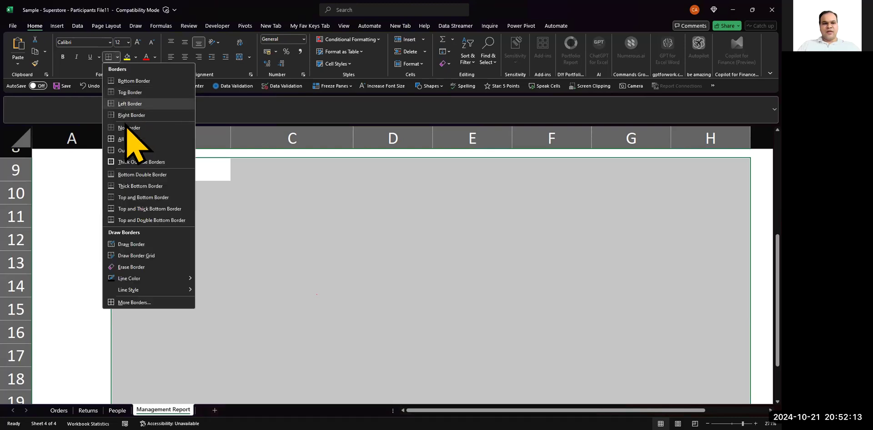
{"action": "left_click", "coordinate": [143, 162]}
{"action": "left_click", "coordinate": [209, 199]}
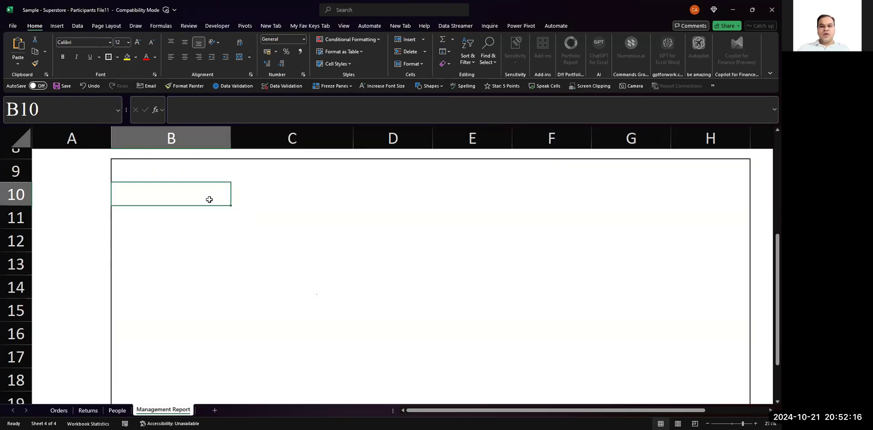
{"action": "scroll", "coordinate": [210, 200], "scroll_direction": "down", "scroll_amount": 7}
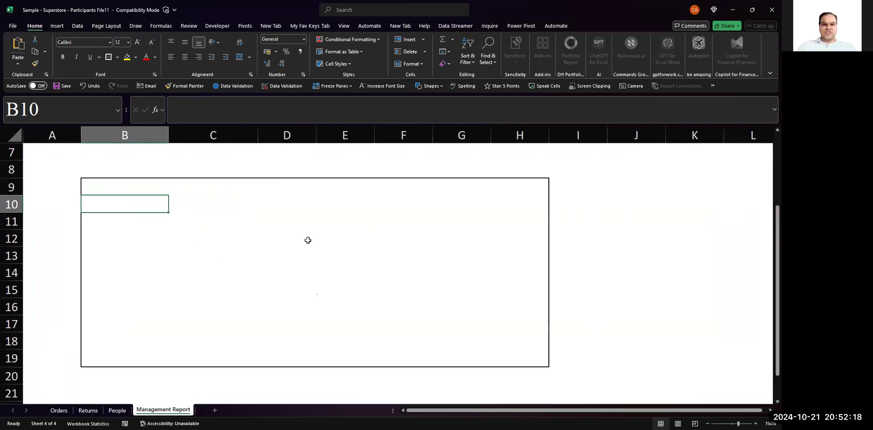
{"action": "scroll", "coordinate": [227, 314], "scroll_direction": "down", "scroll_amount": 1}
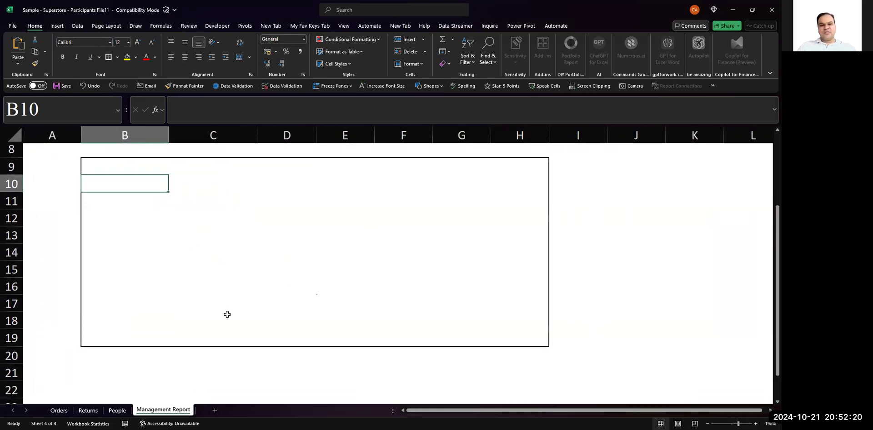
- Merge and center cells B9:H9 across the first row of the bordered box
{"action": "key", "text": "Up"}
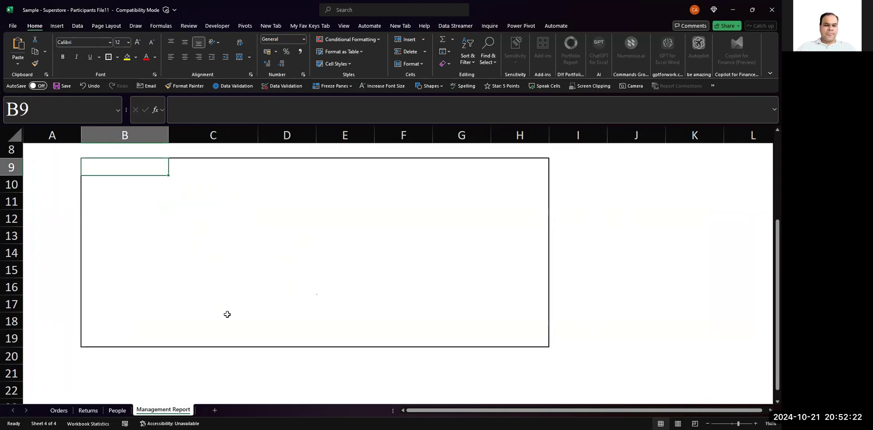
{"action": "key", "text": "shift+Right"}
{"action": "key", "text": "shift+Right"}
{"action": "key", "text": "shift+Right"}
{"action": "key", "text": "shift+Right"}
{"action": "key", "text": "shift+Right"}
{"action": "key", "text": "shift+Right"}
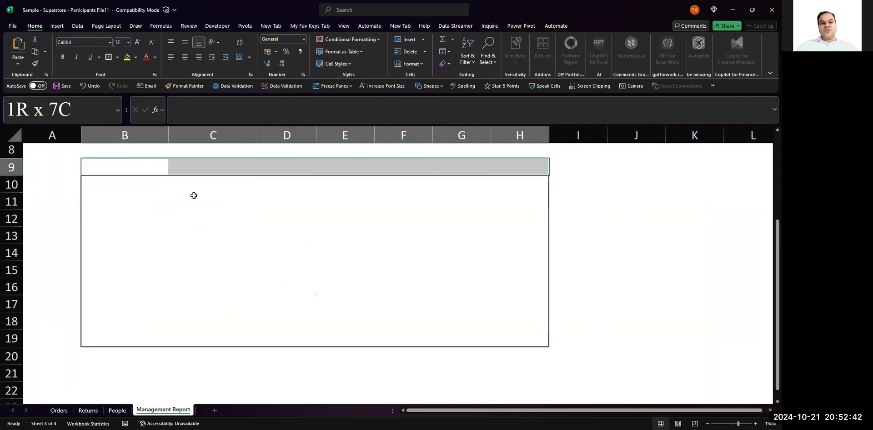
{"action": "key", "text": "Left"}
{"action": "key", "text": "Right"}
{"action": "key", "text": "shift+Right"}
{"action": "key", "text": "shift+Right"}
{"action": "key", "text": "shift+Right"}
{"action": "key", "text": "shift+Right"}
{"action": "key", "text": "shift+Right"}
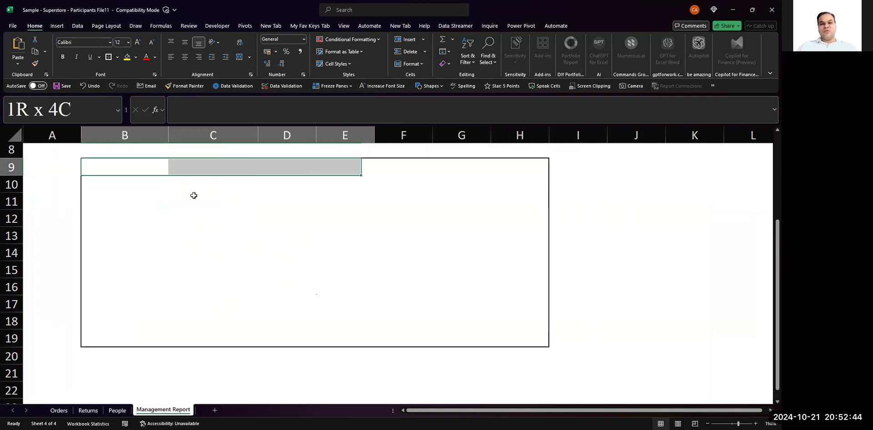
{"action": "key", "text": "shift+Right"}
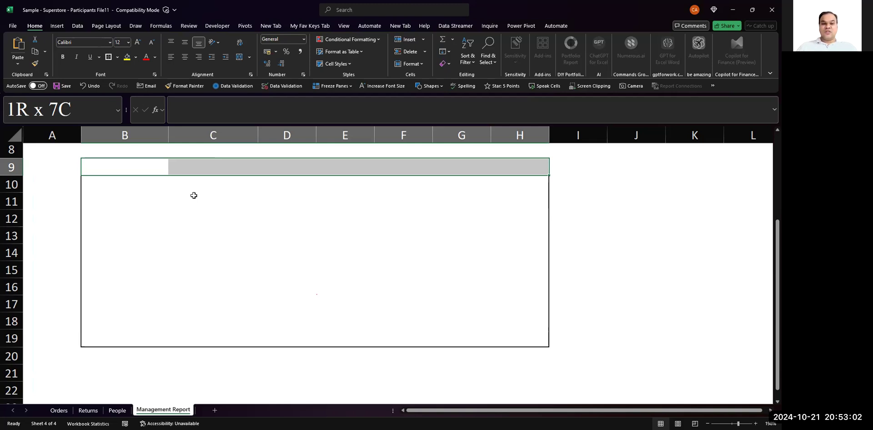
{"action": "key", "text": "alt"}
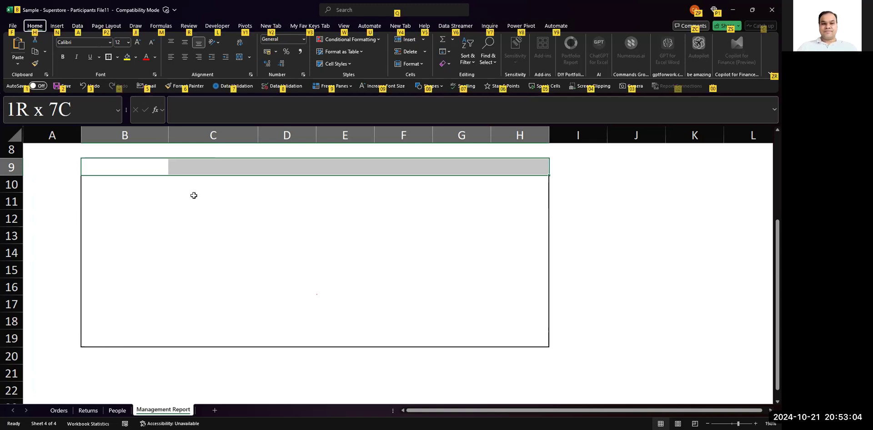
{"action": "key", "text": "h"}
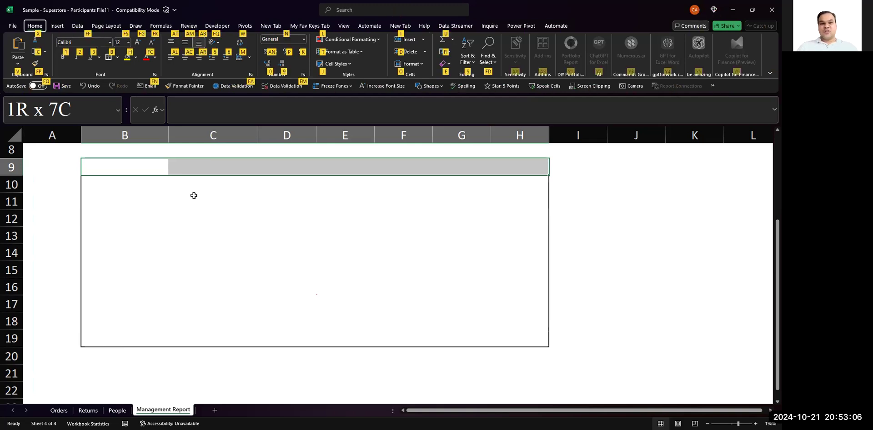
{"action": "key", "text": "m"}
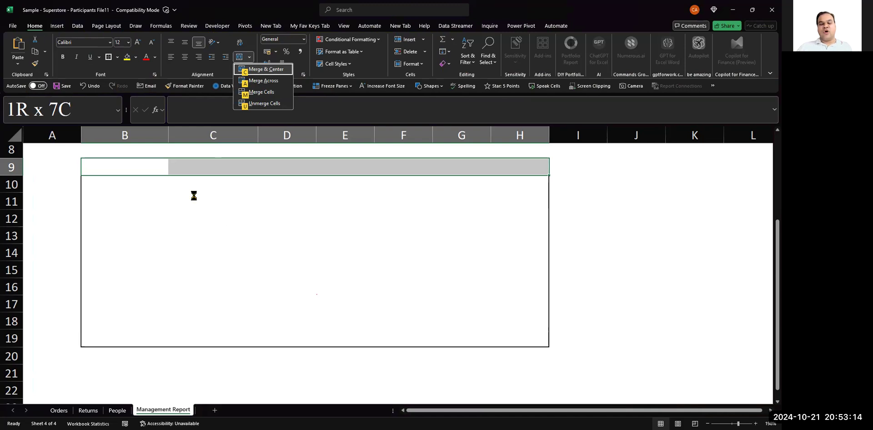
{"action": "key", "text": "c"}
- Compare the merged cell in row 9 with the separate cells of row 10 by moving between them
{"action": "key", "text": "Down"}
{"action": "key", "text": "Up"}
{"action": "key", "text": "Right"}
{"action": "key", "text": "Left"}
{"action": "key", "text": "Left"}
{"action": "key", "text": "Down"}
{"action": "key", "text": "Right"}
{"action": "key", "text": "Right"}
{"action": "key", "text": "Right"}
{"action": "key", "text": "Left"}
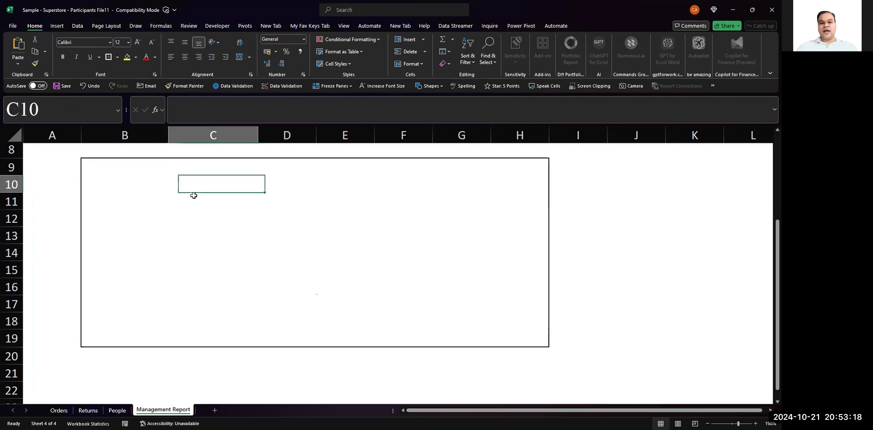
{"action": "key", "text": "Left"}
{"action": "key", "text": "Right"}
{"action": "key", "text": "Right"}
{"action": "key", "text": "Right"}
{"action": "key", "text": "Right"}
{"action": "key", "text": "Right"}
{"action": "key", "text": "Right"}
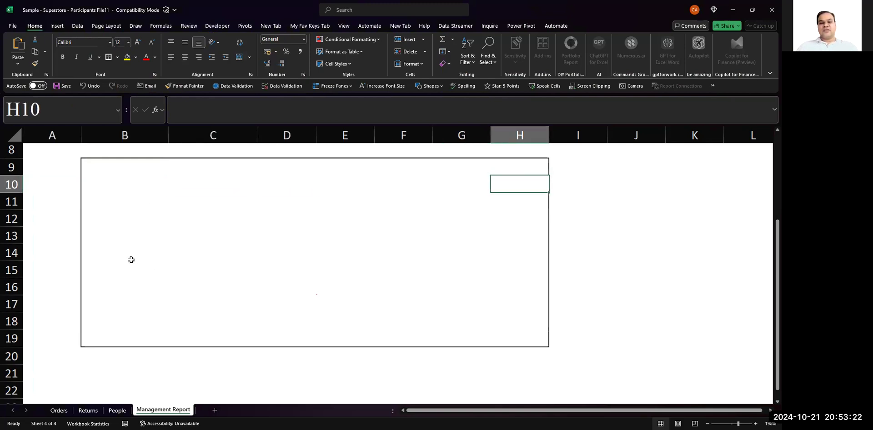
{"action": "key", "text": "Up"}
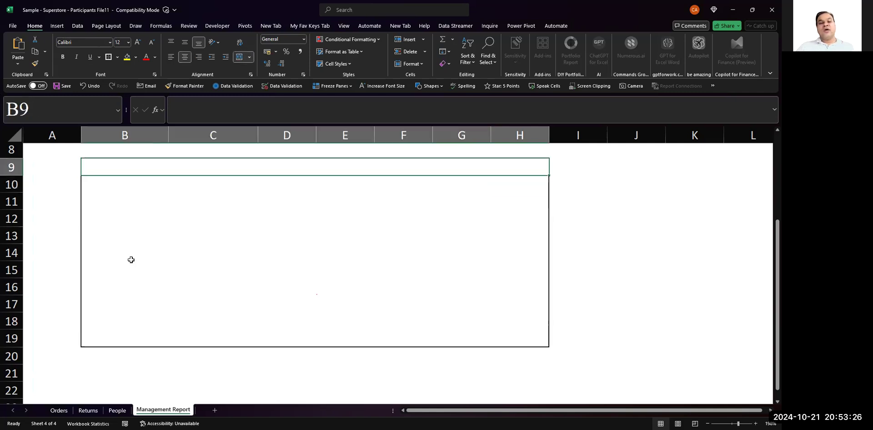
- Enter the label "Merge Cells" in cell I9 beside the merged row
{"action": "key", "text": "Right"}
{"action": "key", "text": "Right"}
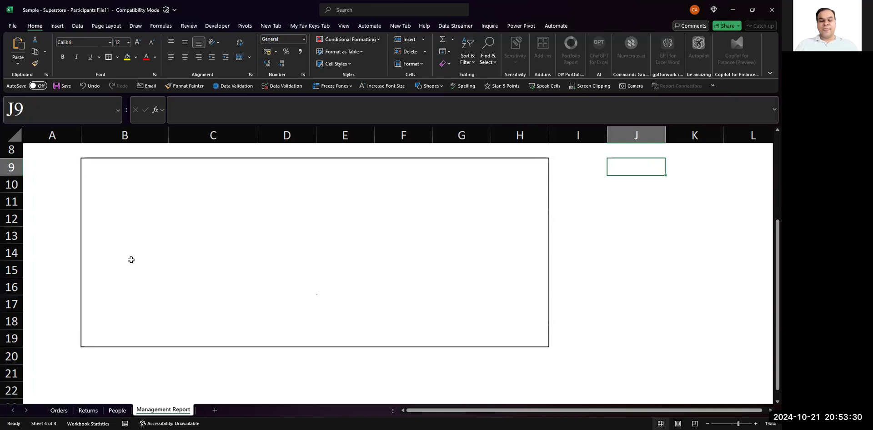
{"action": "key", "text": "Left"}
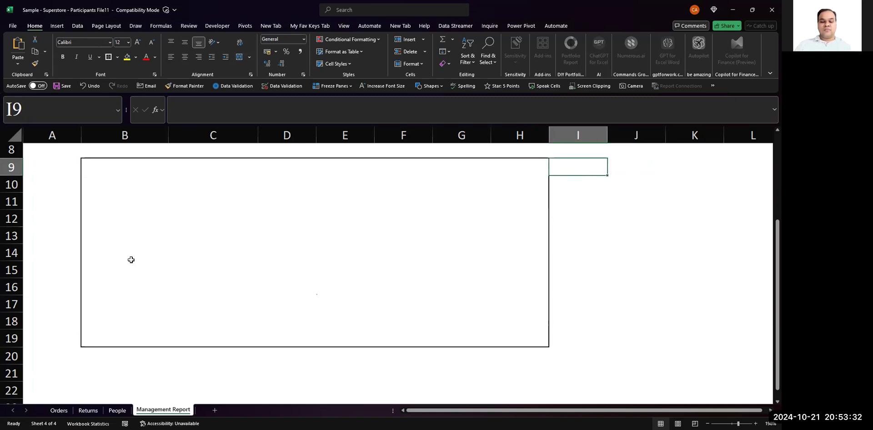
{"action": "type", "text": "Merge Cells"}
{"action": "key", "text": "Tab"}
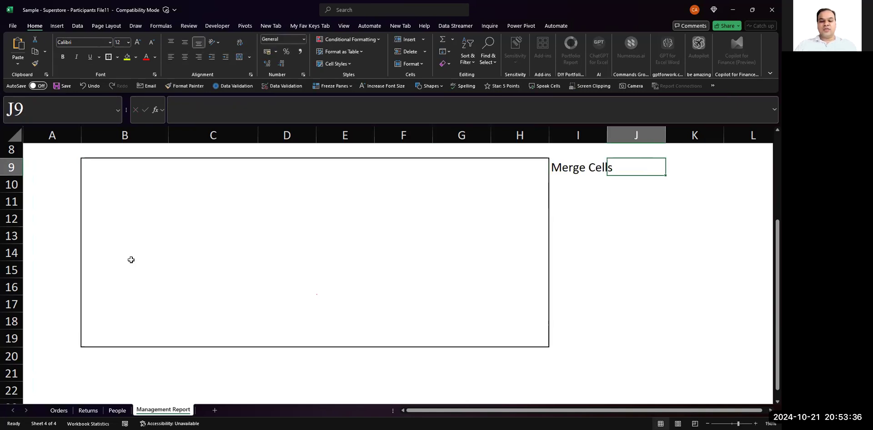
- Enter the shortcut note "Alt + H + M + C" in cell J9 and widen column I to fit its label
{"action": "type", "text": "Atl +"}
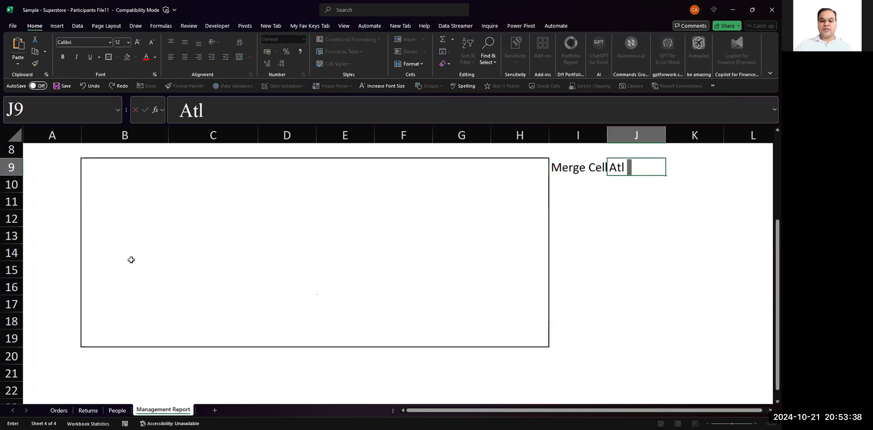
{"action": "key", "text": "BackSpace"}
{"action": "key", "text": "BackSpace"}
{"action": "key", "text": "BackSpace"}
{"action": "key", "text": "BackSpace"}
{"action": "type", "text": "lt + H"}
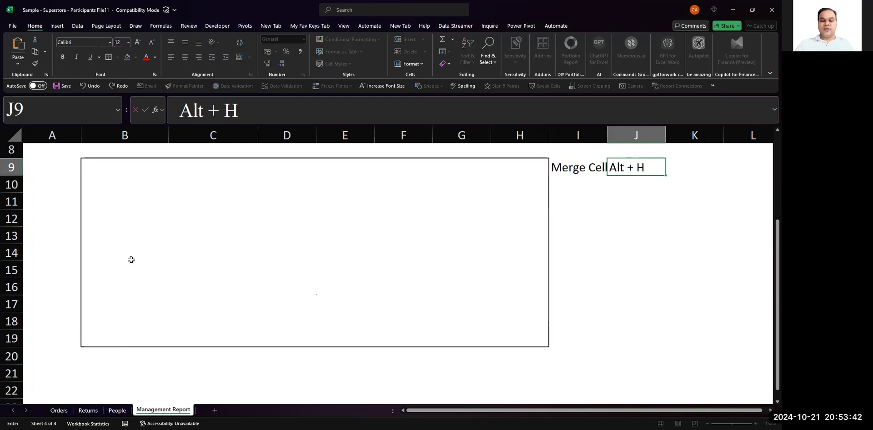
{"action": "type", "text": " + M _"}
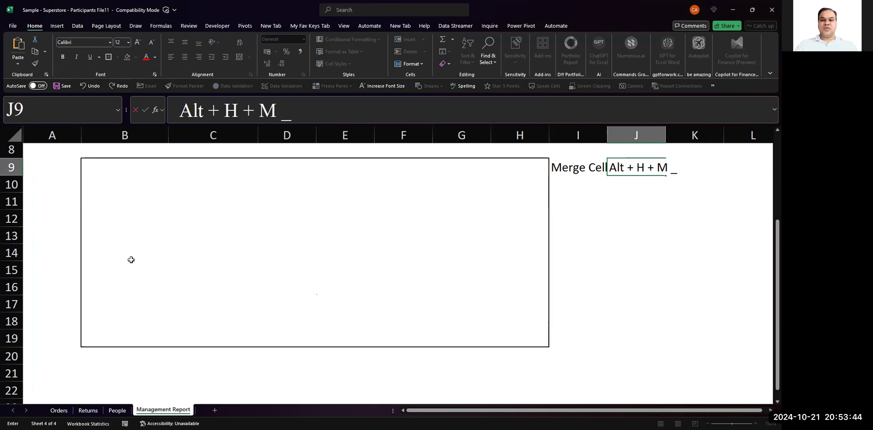
{"action": "key", "text": "BackSpace"}
{"action": "type", "text": "+ C"}
{"action": "key", "text": "Return"}
{"action": "left_click_drag", "start_coordinate": [608, 136], "coordinate": [631, 135]}
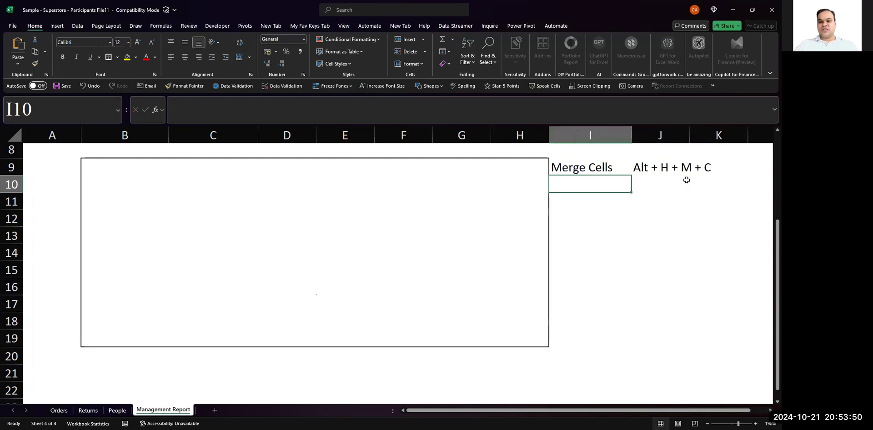
- Enter the title "Excel Vibez - Cosmos of Enormous Learnings" in the merged cell B9
{"action": "left_click", "coordinate": [686, 176]}
{"action": "left_click", "coordinate": [439, 172]}
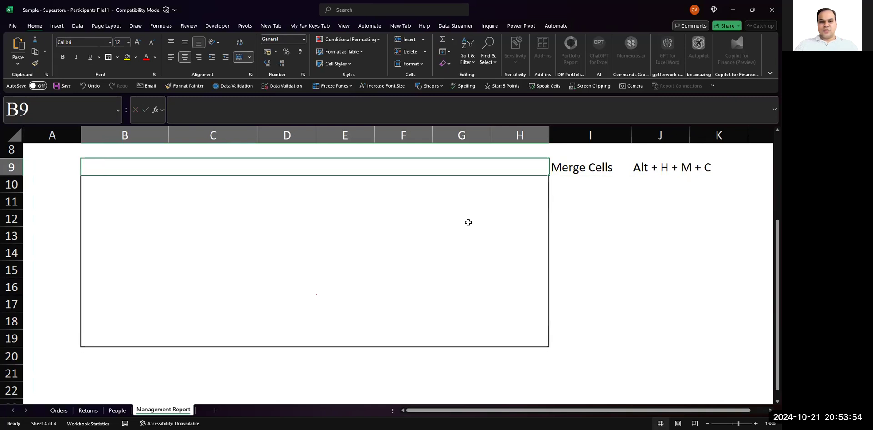
{"action": "key", "text": "alt+Tab"}
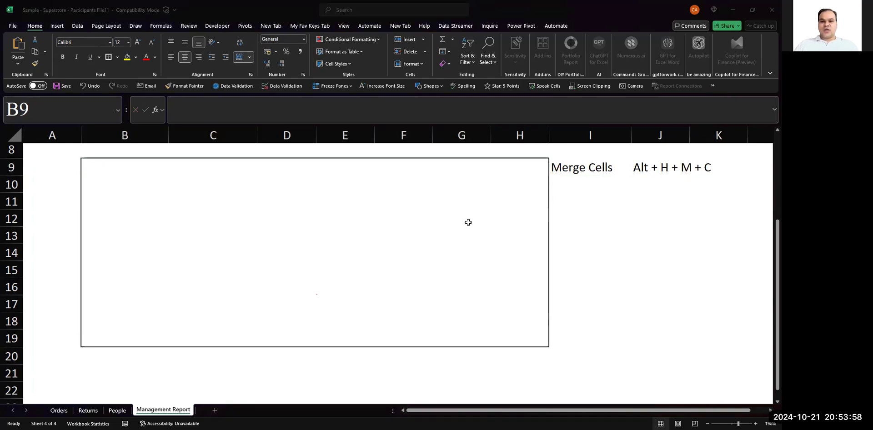
{"action": "left_click", "coordinate": [384, 173]}
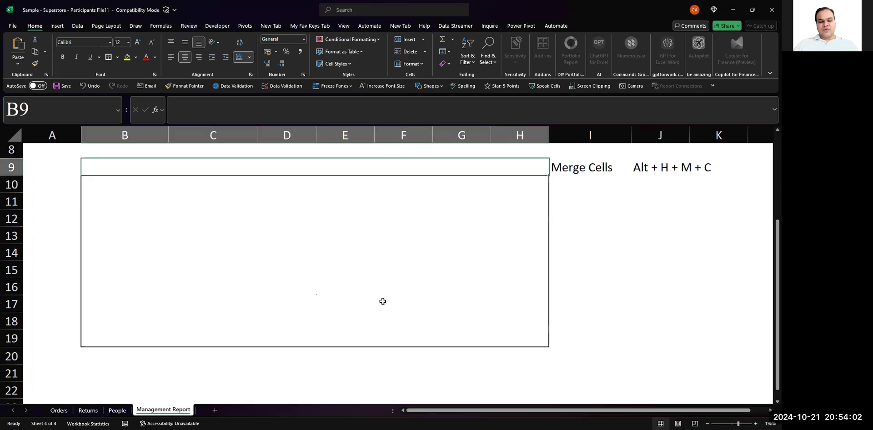
{"action": "type", "text": "Excel Vibez"}
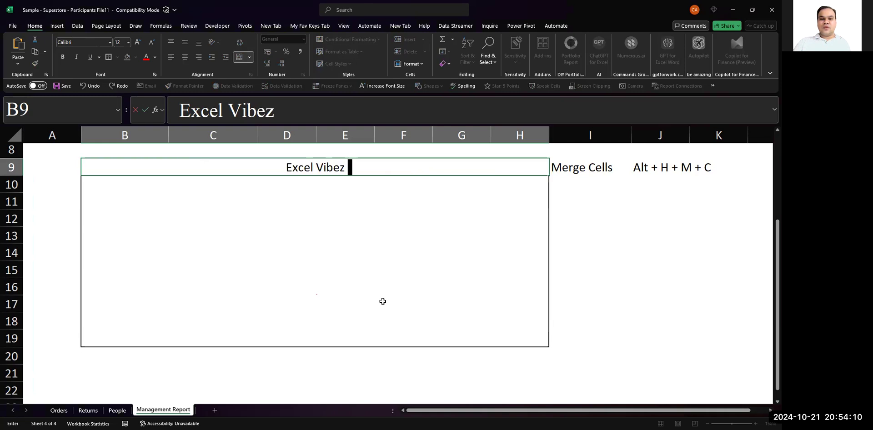
{"action": "type", "text": "-"}
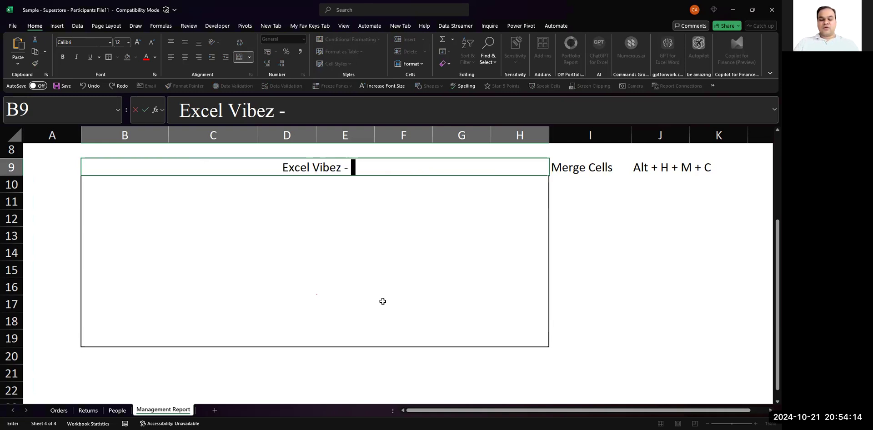
{"action": "type", "text": " Cosmos of En"}
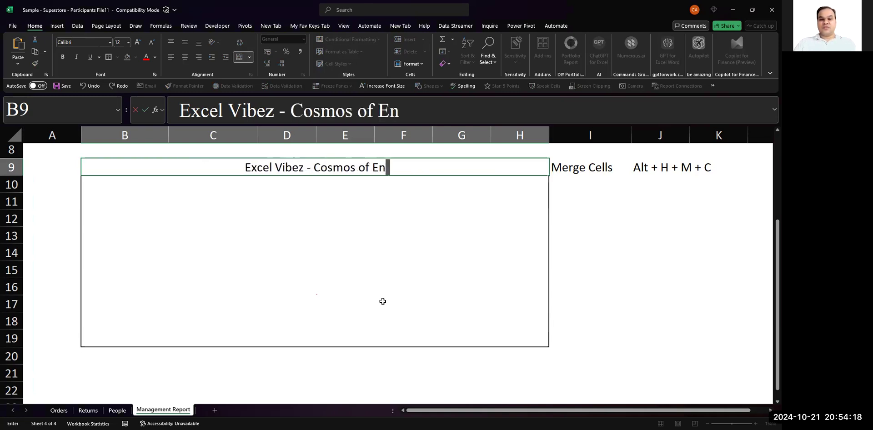
{"action": "type", "text": "ormou"}
{"action": "key", "text": "BackSpace"}
{"action": "type", "text": "ous"}
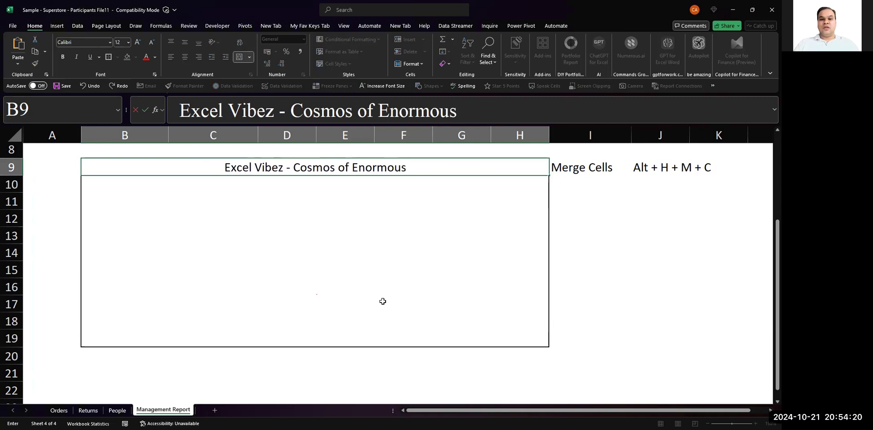
{"action": "type", "text": " Learnings"}
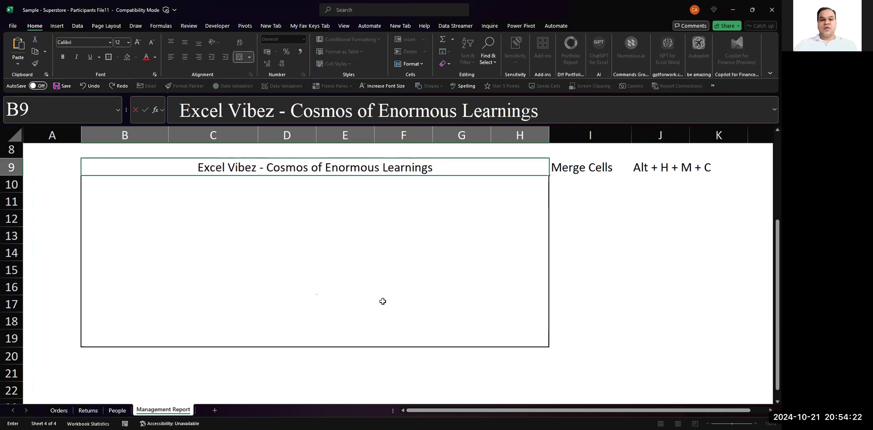
{"action": "key", "text": "ctrl+Return"}
- Format the title in B9 as bold, size 18 text with a light orange fill
{"action": "key", "text": "ctrl+b"}
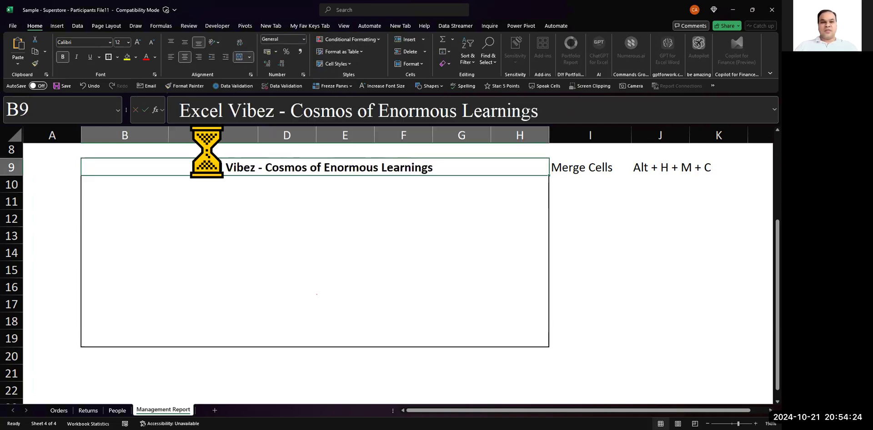
{"action": "left_click", "coordinate": [137, 42]}
{"action": "left_click", "coordinate": [138, 42]}
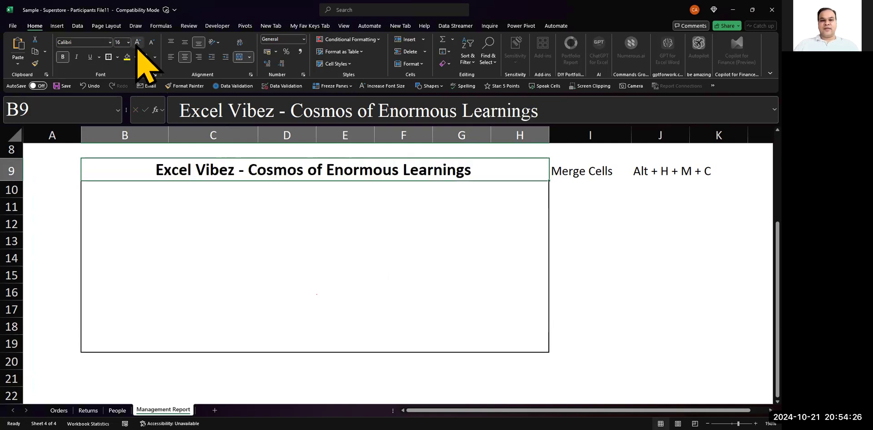
{"action": "left_click", "coordinate": [138, 42]}
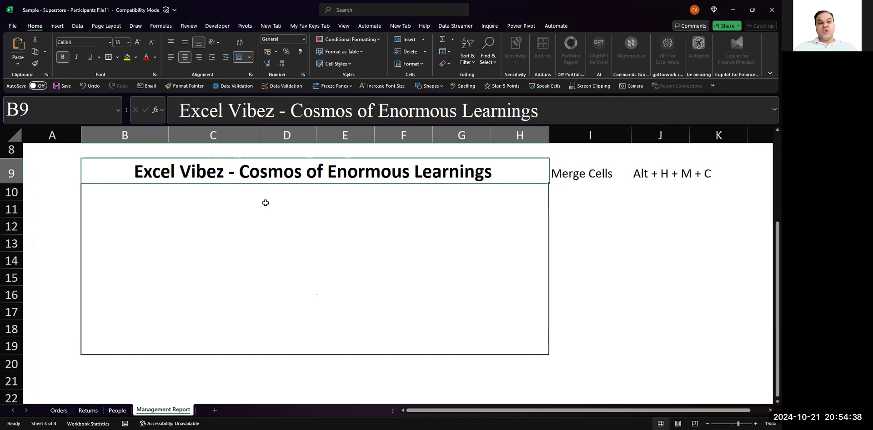
{"action": "left_click", "coordinate": [135, 57]}
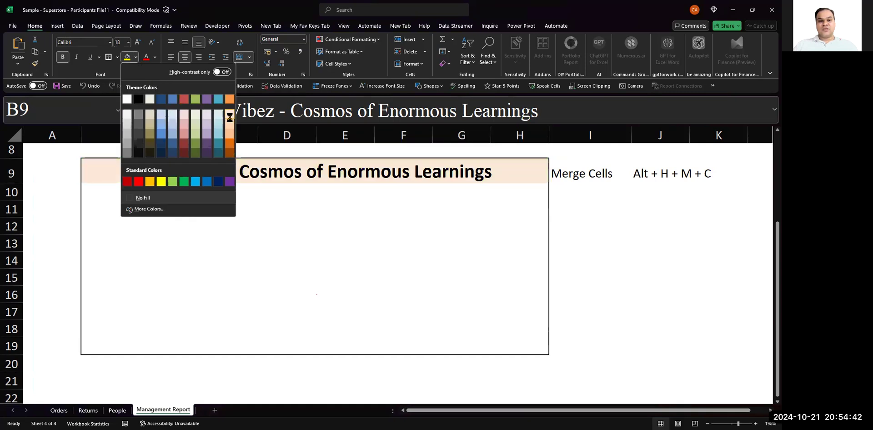
{"action": "left_click", "coordinate": [234, 132]}
{"action": "key", "text": "Down"}
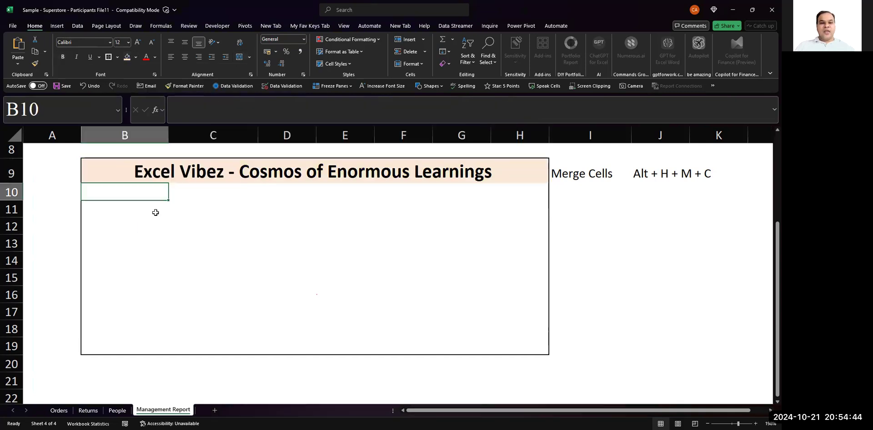
{"action": "key", "text": "shift+Right"}
{"action": "key", "text": "shift+Right"}
{"action": "key", "text": "shift+Right"}
{"action": "key", "text": "shift+Right"}
{"action": "key", "text": "shift+Right"}
{"action": "key", "text": "shift+Right"}
{"action": "key", "text": "Up"}
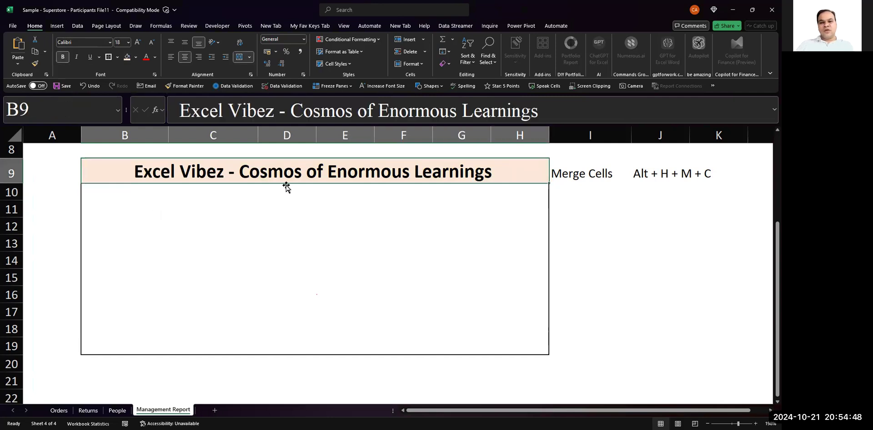
{"action": "left_click", "coordinate": [153, 199]}
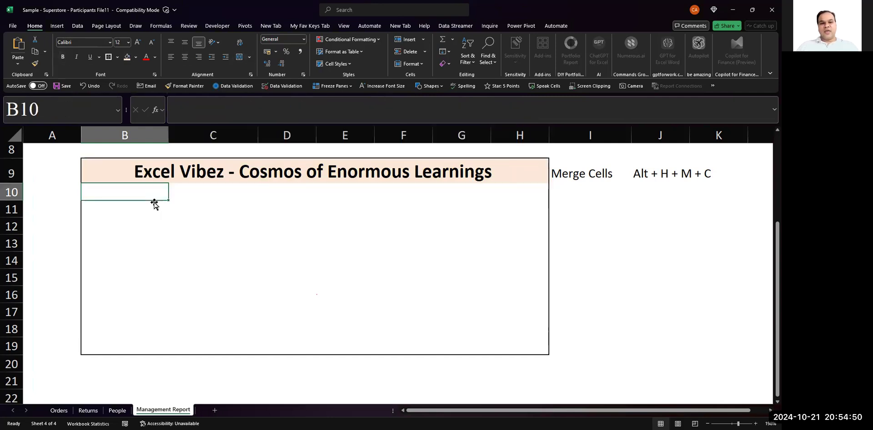
{"action": "key", "text": "shift+Right"}
{"action": "key", "text": "shift+Right"}
{"action": "key", "text": "shift+Right"}
{"action": "key", "text": "shift+Right"}
{"action": "key", "text": "shift+Right"}
{"action": "key", "text": "shift+Right"}
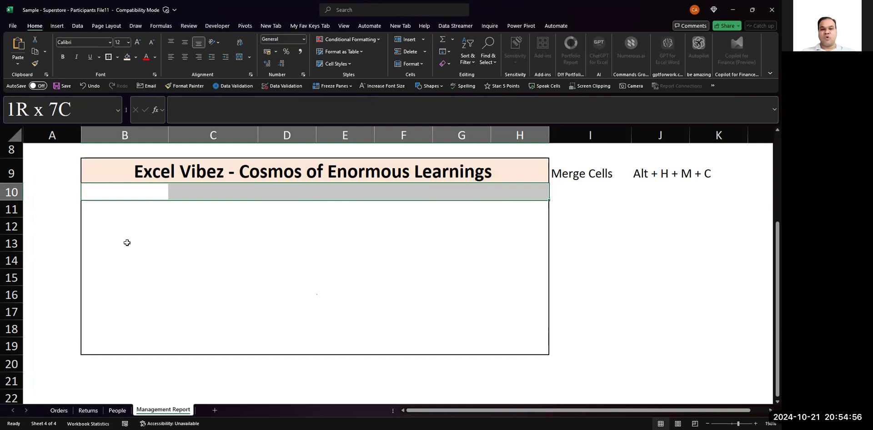
{"action": "key", "text": "Left"}
{"action": "key", "text": "Right"}
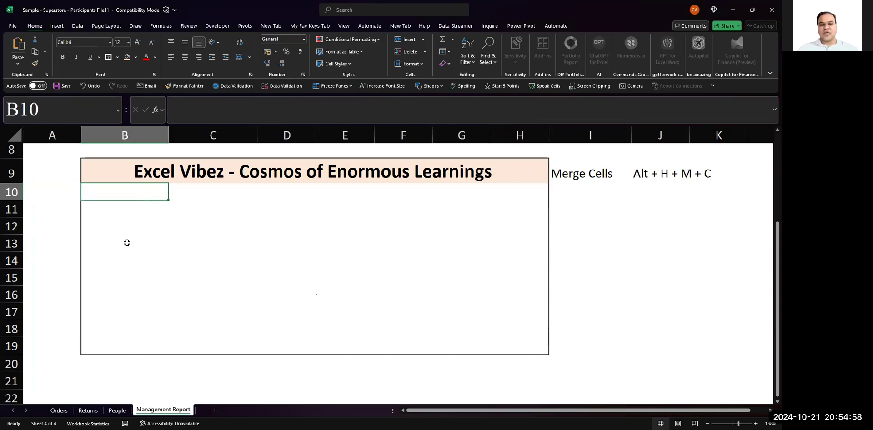
- Merge and center cells B10:H10 under the title and fill them with Orange, Accent 6, Lighter 40%
{"action": "key", "text": "shift+Right"}
{"action": "key", "text": "shift+Right"}
{"action": "key", "text": "shift+Right"}
{"action": "key", "text": "shift+Right"}
{"action": "key", "text": "shift+Right"}
{"action": "key", "text": "shift+Right"}
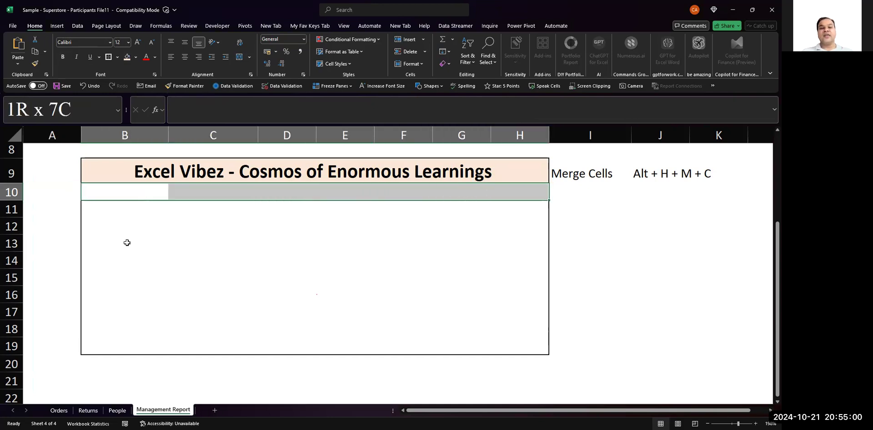
{"action": "left_click", "coordinate": [238, 60]}
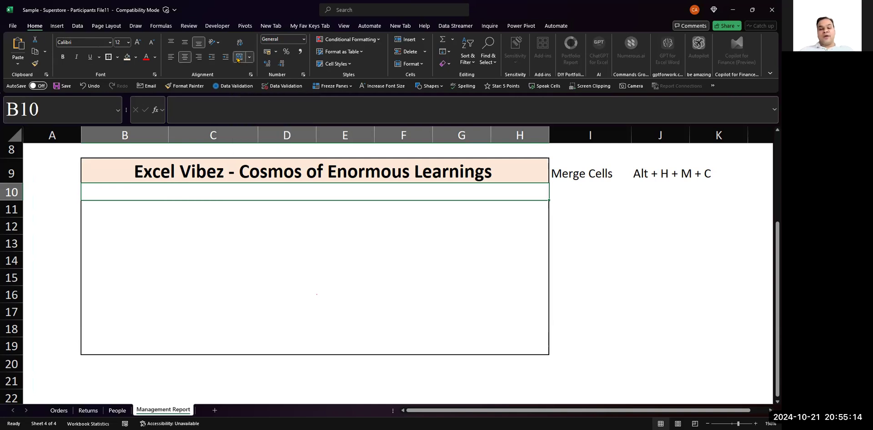
{"action": "key", "text": "ctrl+z"}
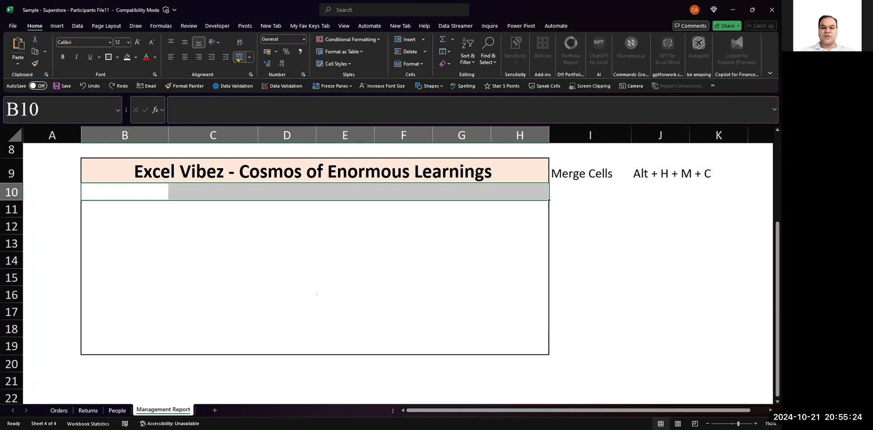
{"action": "key", "text": "alt"}
{"action": "left_click", "coordinate": [238, 60]}
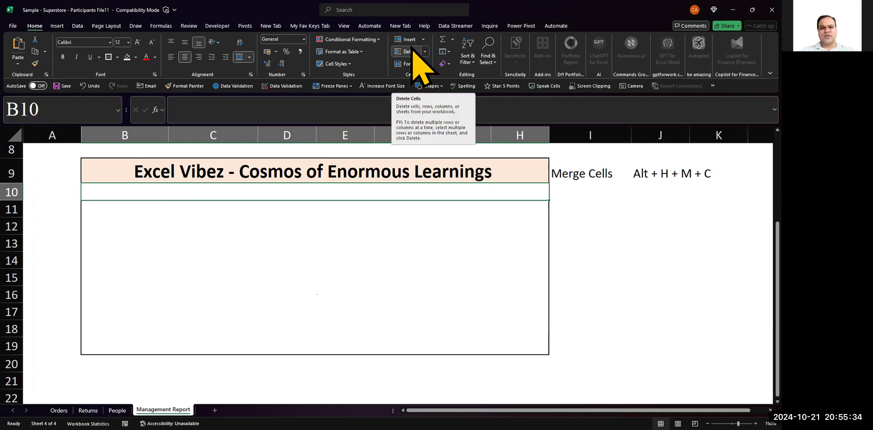
{"action": "key", "text": "Down"}
{"action": "key", "text": "Up"}
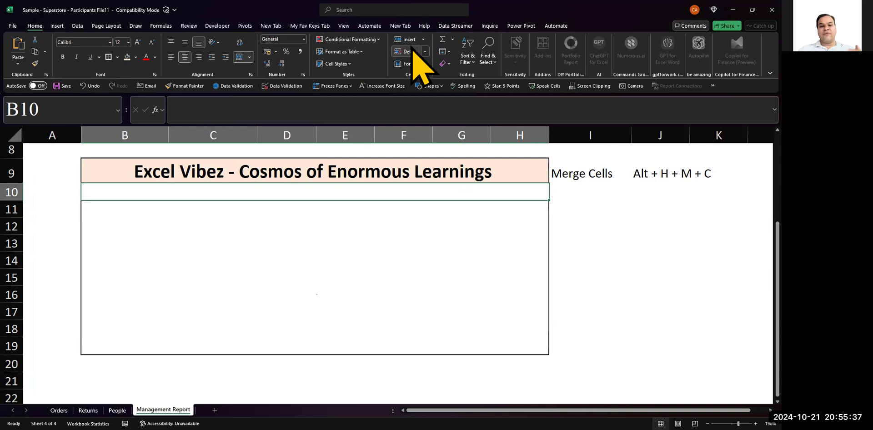
{"action": "left_click", "coordinate": [136, 58]}
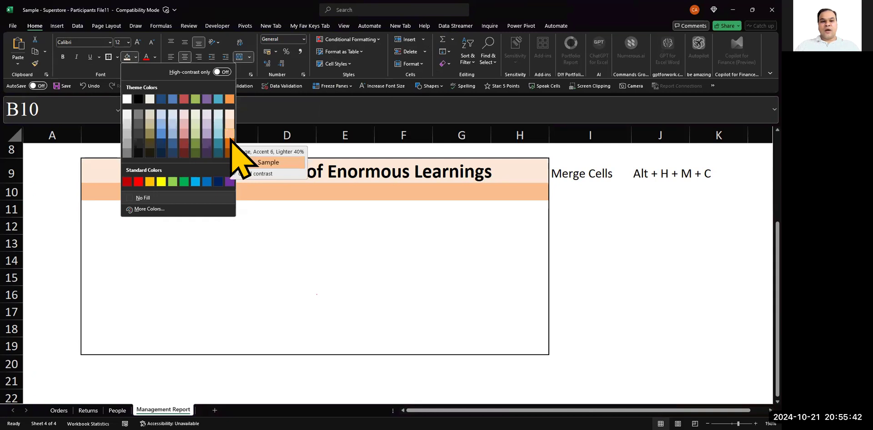
{"action": "left_click", "coordinate": [230, 137]}
- Enter the heading "Key Performance Indicators" in the merged cell B10
{"action": "type", "text": "Key Pre"}
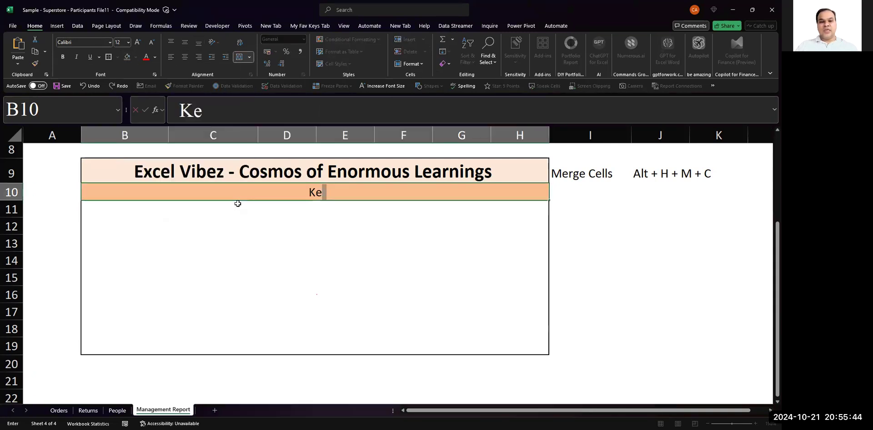
{"action": "key", "text": "BackSpace"}
{"action": "key", "text": "BackSpace"}
{"action": "type", "text": "ero"}
{"action": "key", "text": "BackSpace"}
{"action": "type", "text": "fom"}
{"action": "key", "text": "BackSpace"}
{"action": "type", "text": "rmance I"}
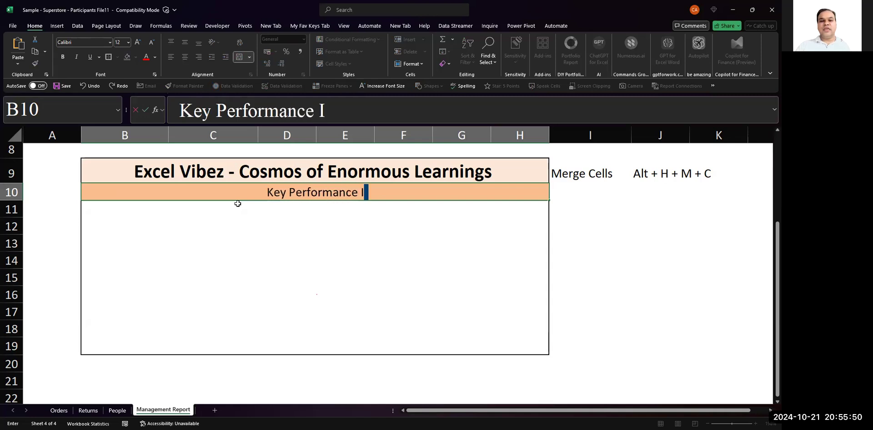
{"action": "type", "text": "ndicators"}
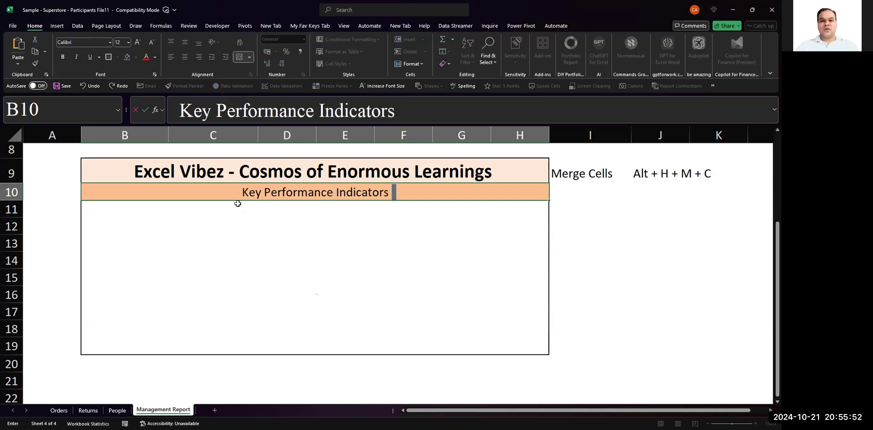
{"action": "key", "text": "Return"}
- Format the heading in B10 as bold, size 18 text
{"action": "key", "text": "Up"}
{"action": "key", "text": "ctrl+b"}
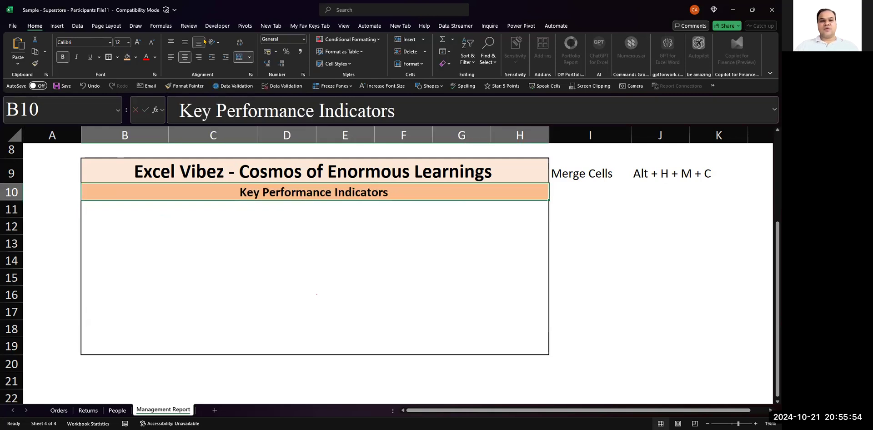
{"action": "left_click", "coordinate": [137, 42]}
{"action": "left_click", "coordinate": [137, 42]}
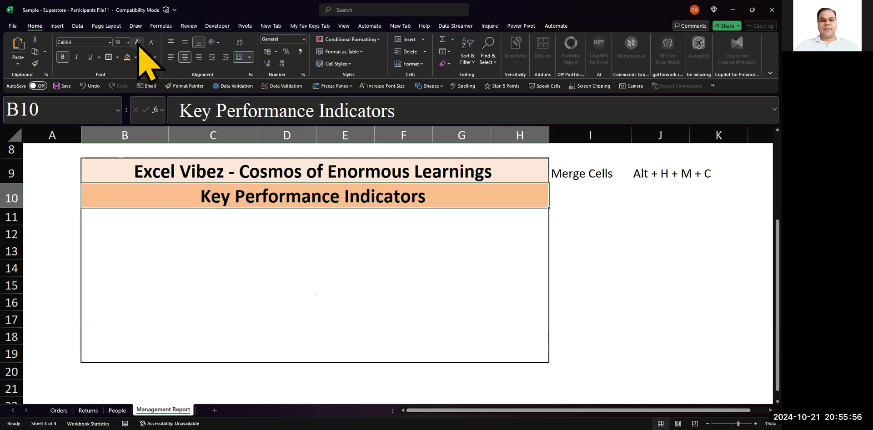
- Add the prefix "Business Report - " before "Key Performance Indicators" in cell B10
{"action": "key", "text": "F2"}
{"action": "key", "text": "Left"}
{"action": "key", "text": "Left"}
{"action": "key", "text": "Left"}
{"action": "key", "text": "Left"}
{"action": "key", "text": "Left"}
{"action": "key", "text": "Left"}
{"action": "key", "text": "Left"}
{"action": "key", "text": "Left"}
{"action": "key", "text": "Left"}
{"action": "key", "text": "Left"}
{"action": "key", "text": "Left"}
{"action": "key", "text": "Left"}
{"action": "type", "text": "Bu"}
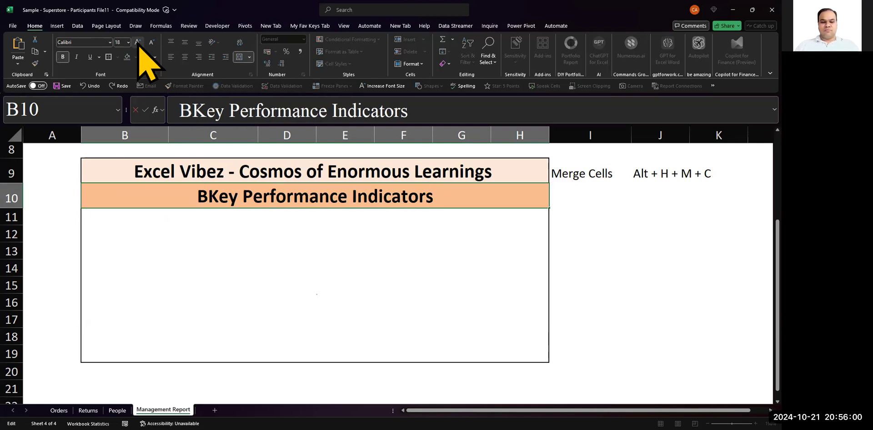
{"action": "type", "text": "sienss"}
{"action": "key", "text": "BackSpace"}
{"action": "key", "text": "BackSpace"}
{"action": "key", "text": "BackSpace"}
{"action": "key", "text": "BackSpace"}
{"action": "key", "text": "BackSpace"}
{"action": "type", "text": "ness Reprot"}
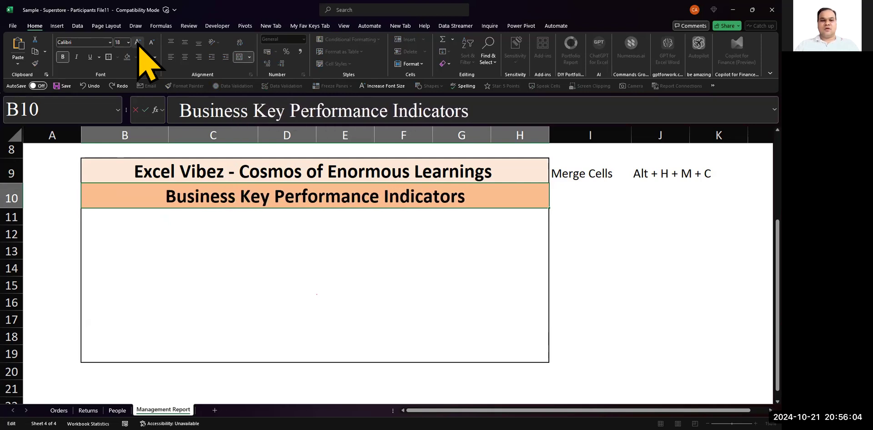
{"action": "key", "text": "BackSpace"}
{"action": "key", "text": "BackSpace"}
{"action": "key", "text": "BackSpace"}
{"action": "key", "text": "BackSpace"}
{"action": "type", "text": "ort -"}
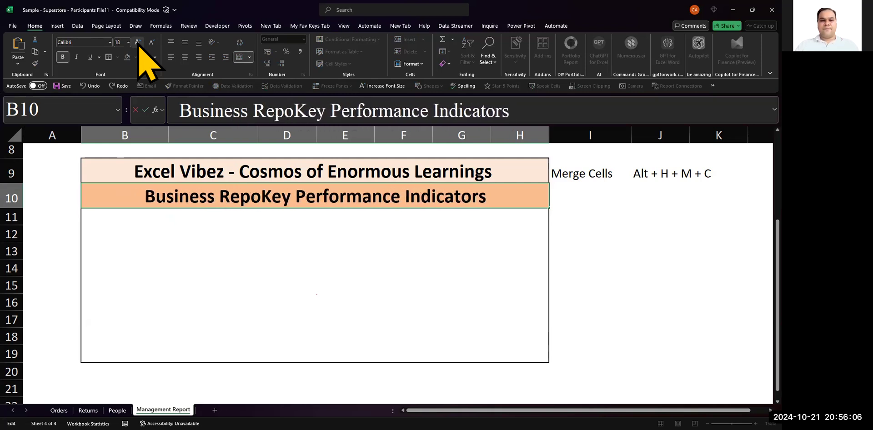
{"action": "key", "text": "Return"}
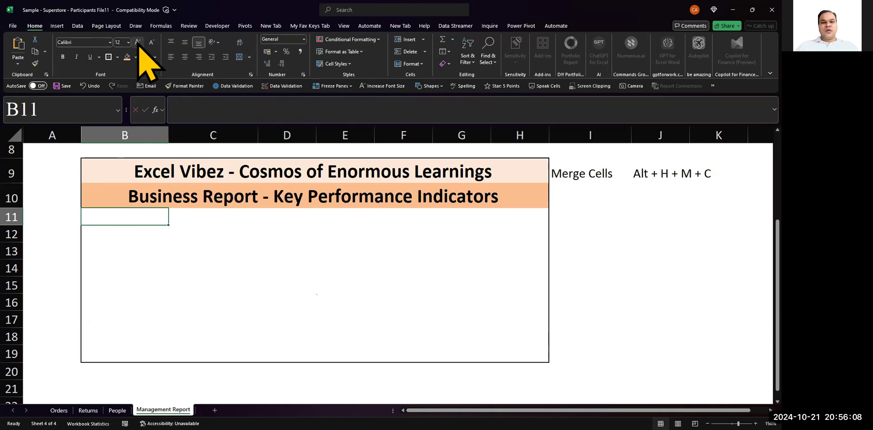
- Merge and center cells B12:D12 inside the report box
{"action": "key", "text": "Down"}
{"action": "key", "text": "Down"}
{"action": "key", "text": "Up"}
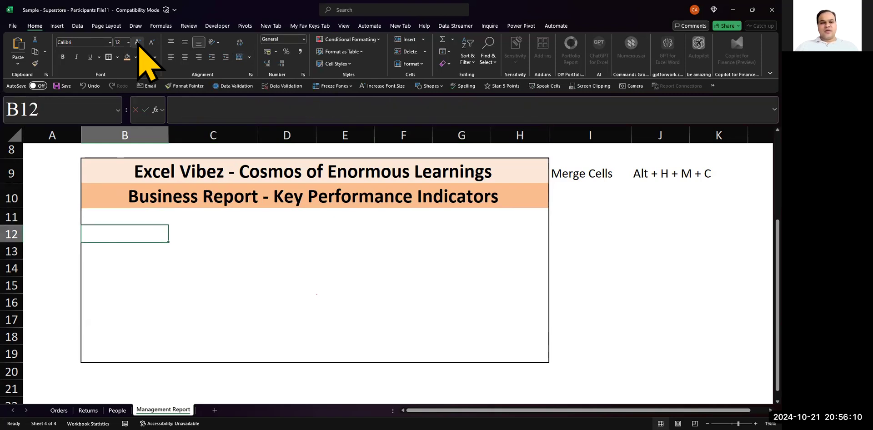
{"action": "key", "text": "ctrl+Right"}
{"action": "key", "text": "ctrl+Left"}
{"action": "key", "text": "Right"}
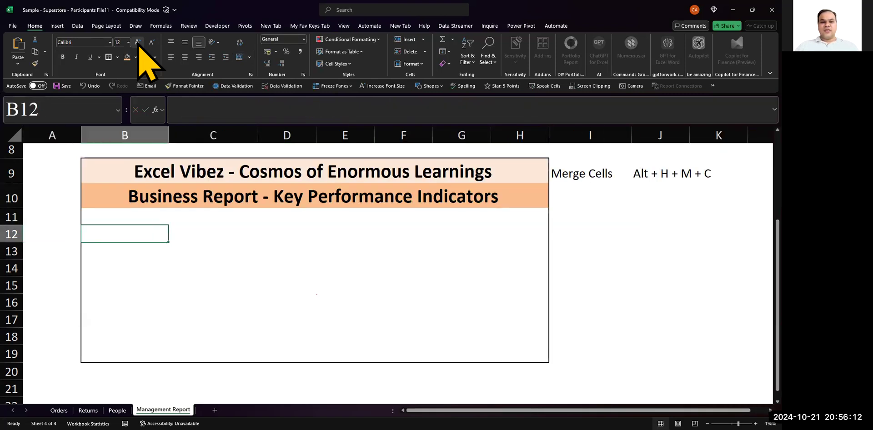
{"action": "key", "text": "ctrl+Right"}
{"action": "key", "text": "ctrl+Left"}
{"action": "key", "text": "Right"}
{"action": "key", "text": "shift+Right"}
{"action": "key", "text": "shift+Right"}
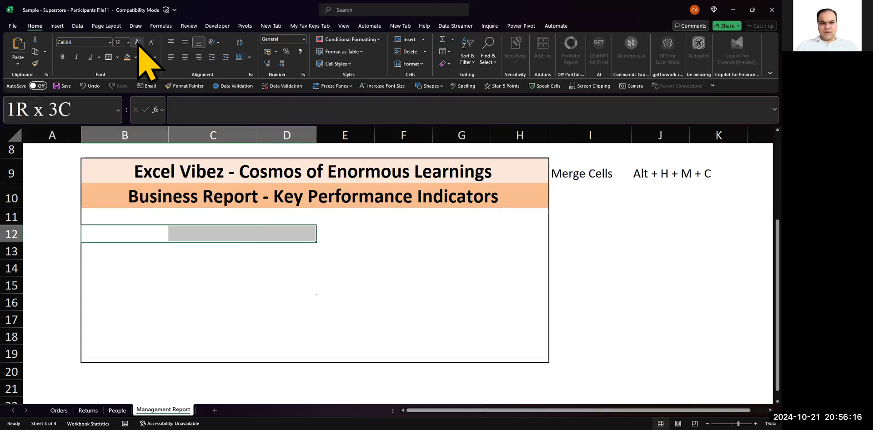
{"action": "key", "text": "Left"}
{"action": "key", "text": "Right"}
{"action": "key", "text": "shift+Right"}
{"action": "key", "text": "shift+Right"}
{"action": "key", "text": "shift+Right"}
{"action": "key", "text": "shift+Right"}
{"action": "key", "text": "shift+Right"}
{"action": "key", "text": "shift+Right"}
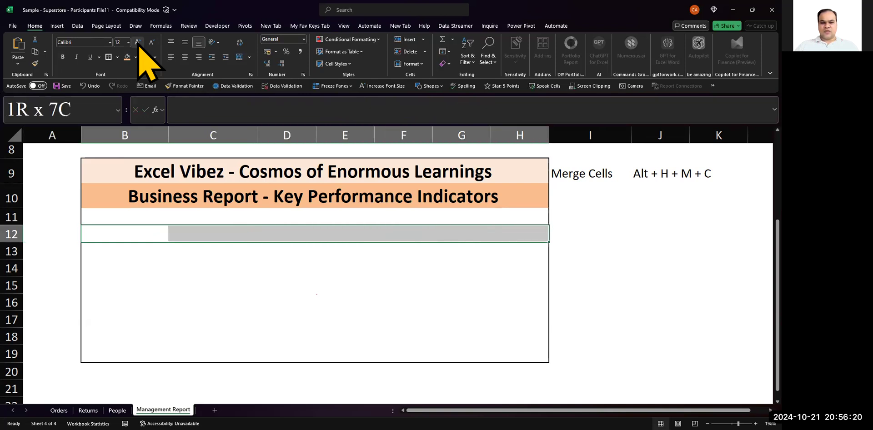
{"action": "key", "text": "shift+Left"}
{"action": "key", "text": "shift+Left"}
{"action": "key", "text": "shift+Left"}
{"action": "key", "text": "shift+Left"}
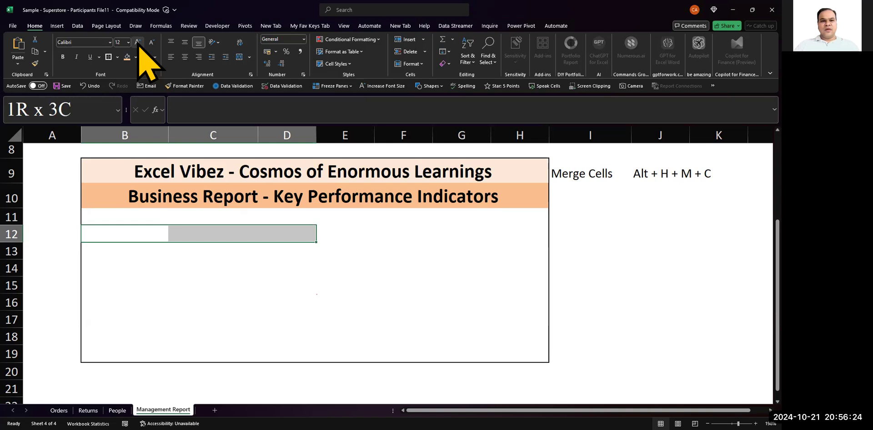
{"action": "left_click", "coordinate": [240, 57]}
- Enter the header "Sales" in the merged cell B12 and set its font size to 18
{"action": "type", "text": "Sales"}
{"action": "key", "text": "Return"}
{"action": "key", "text": "Up"}
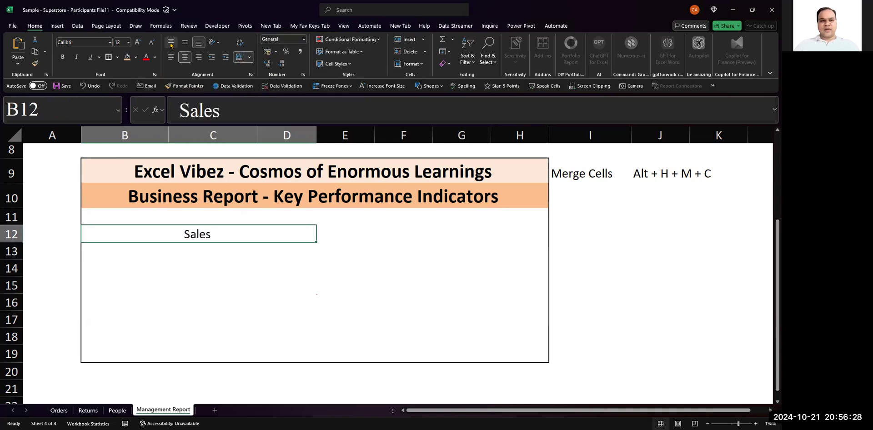
{"action": "left_click", "coordinate": [137, 41]}
{"action": "left_click", "coordinate": [137, 42]}
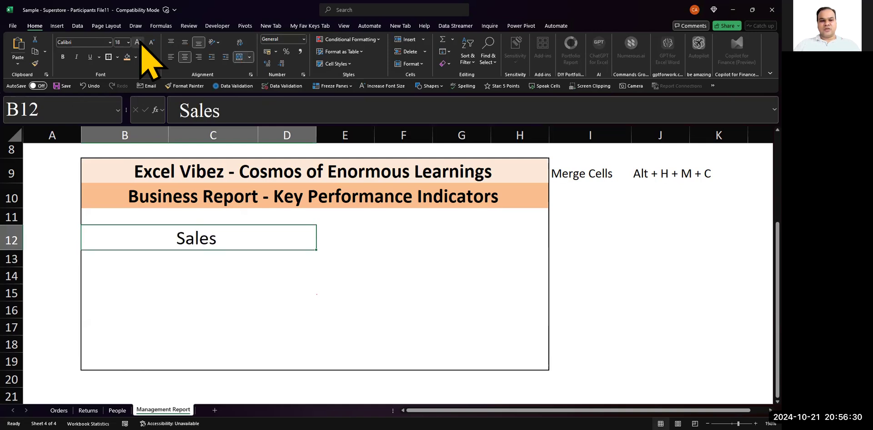
- Copy the merged Sales header to F12:H12 and widen column H slightly
{"action": "key", "text": "ctrl+c"}
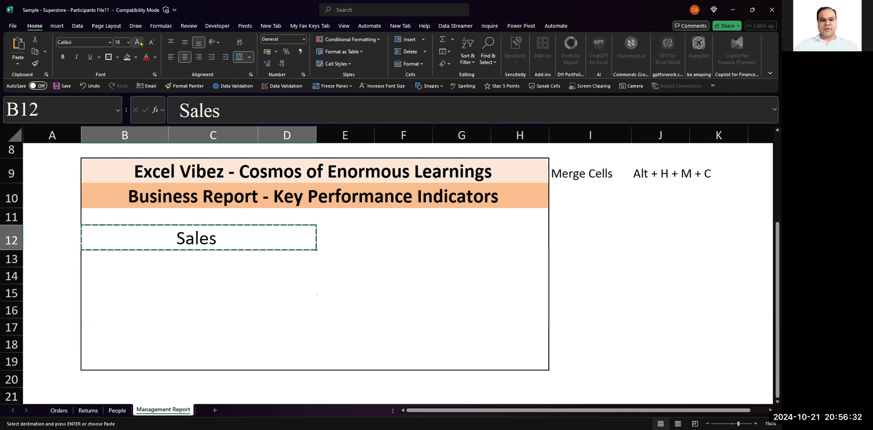
{"action": "key", "text": "Right"}
{"action": "key", "text": "Right"}
{"action": "key", "text": "Return"}
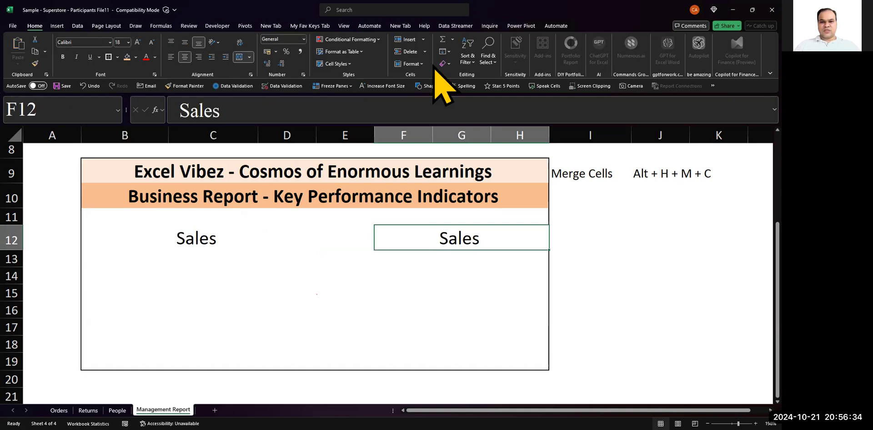
{"action": "left_click_drag", "start_coordinate": [548, 139], "coordinate": [573, 138]}
- Remove all borders from cell E12 between the two Sales headers
{"action": "left_click", "coordinate": [254, 233]}
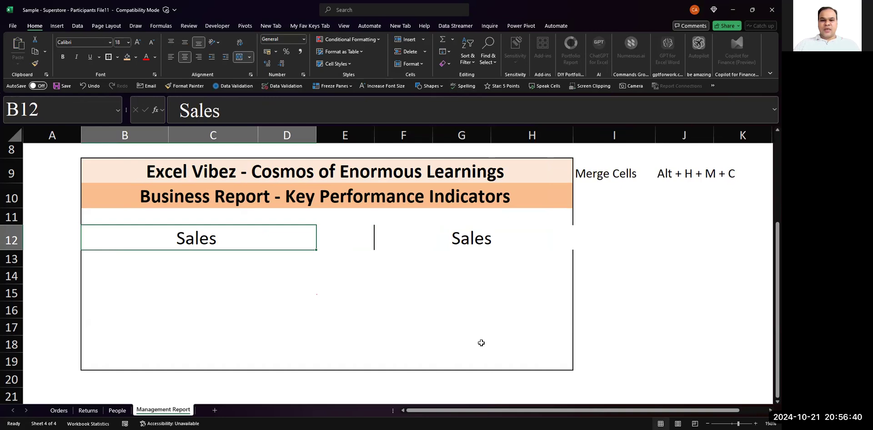
{"action": "key", "text": "alt+Tab"}
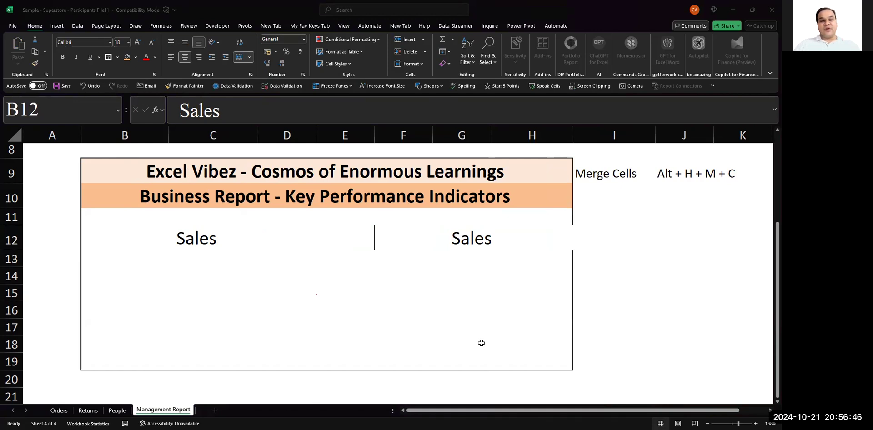
{"action": "left_click", "coordinate": [295, 243]}
{"action": "left_click", "coordinate": [366, 240]}
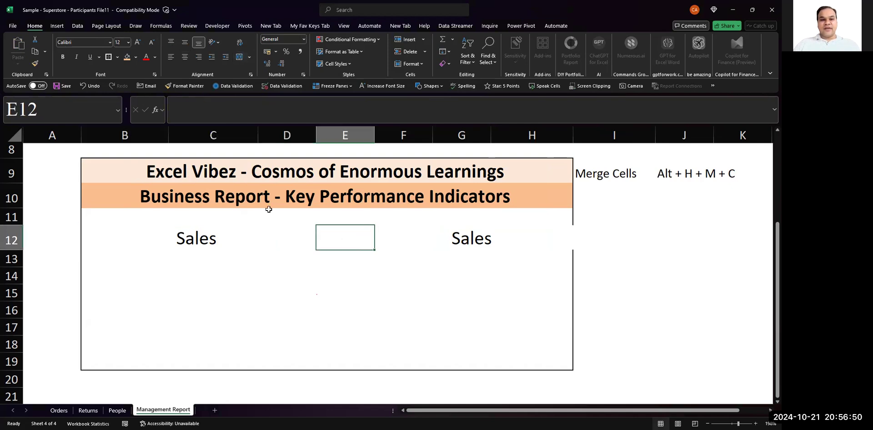
{"action": "left_click", "coordinate": [118, 57]}
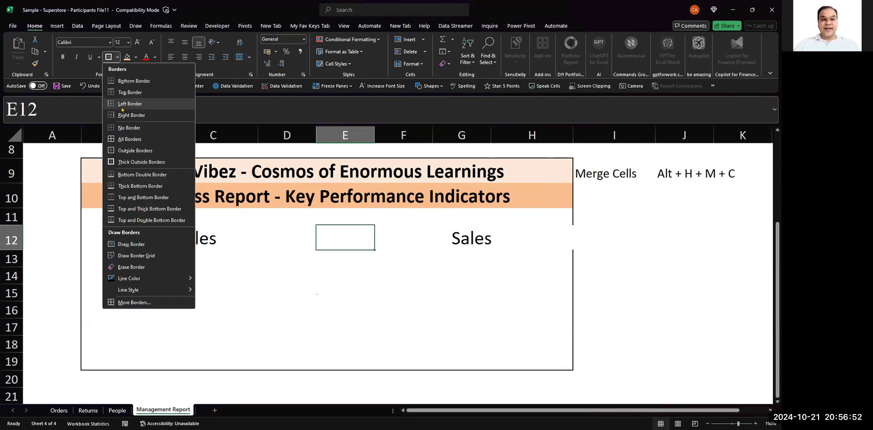
{"action": "left_click", "coordinate": [121, 127]}
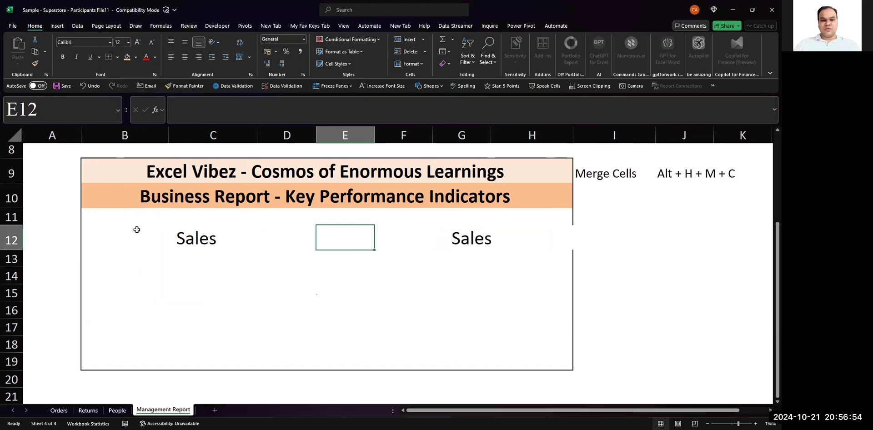
- Format the Sales header in B12 as bold with a light blue fill
{"action": "left_click", "coordinate": [134, 230]}
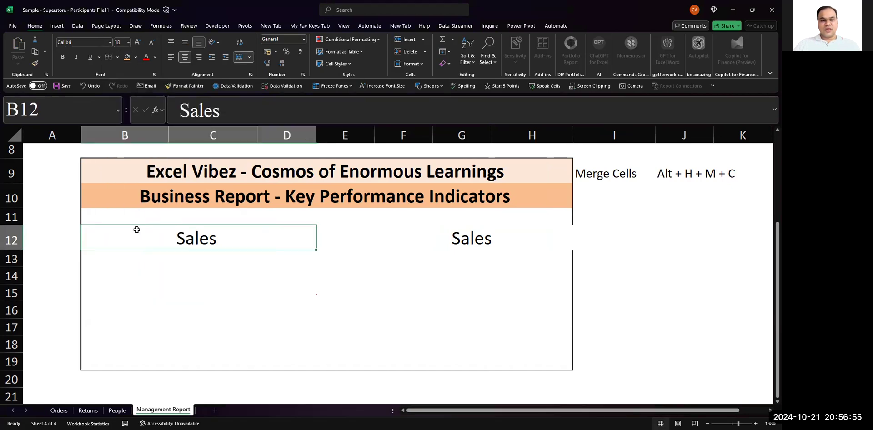
{"action": "left_click", "coordinate": [136, 57]}
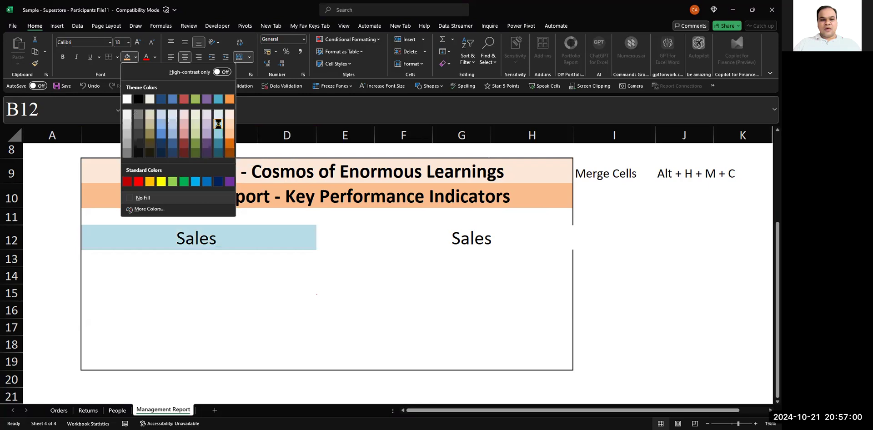
{"action": "left_click", "coordinate": [219, 123]}
{"action": "key", "text": "ctrl+b"}
- Replace the copied header text in the merged cell F12 with "Profit"
{"action": "key", "text": "Right"}
{"action": "key", "text": "Right"}
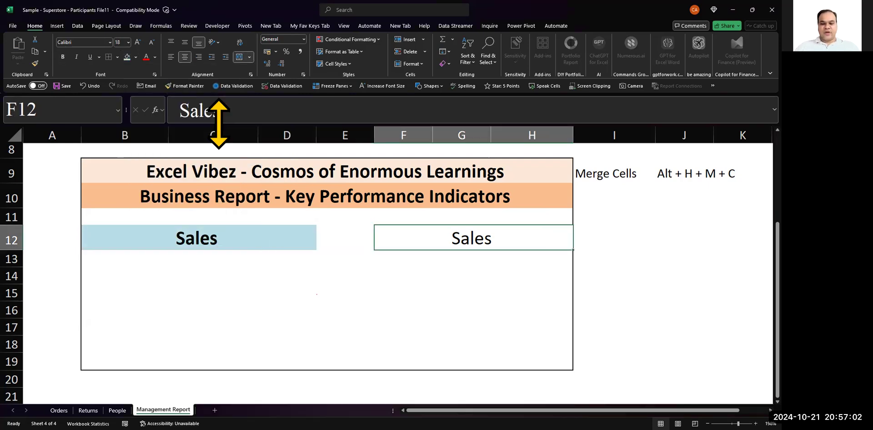
{"action": "type", "text": "Profit"}
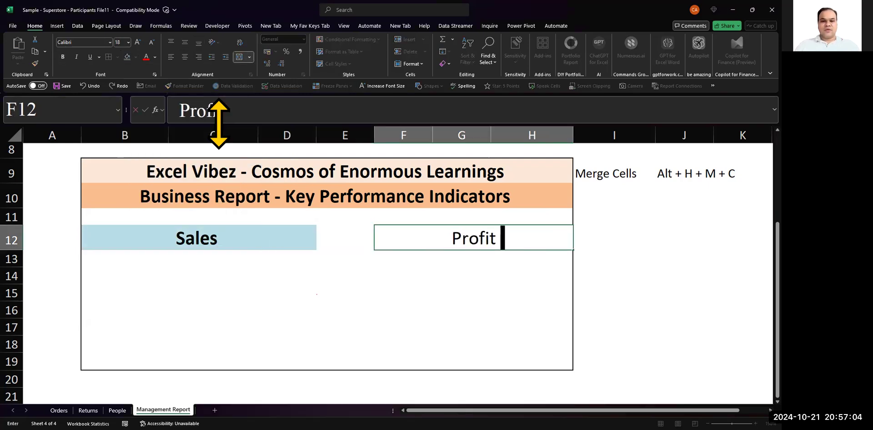
{"action": "key", "text": "Return"}
- Give the Profit header in F12 the same light blue fill and bold text as the Sales header
{"action": "key", "text": "Up"}
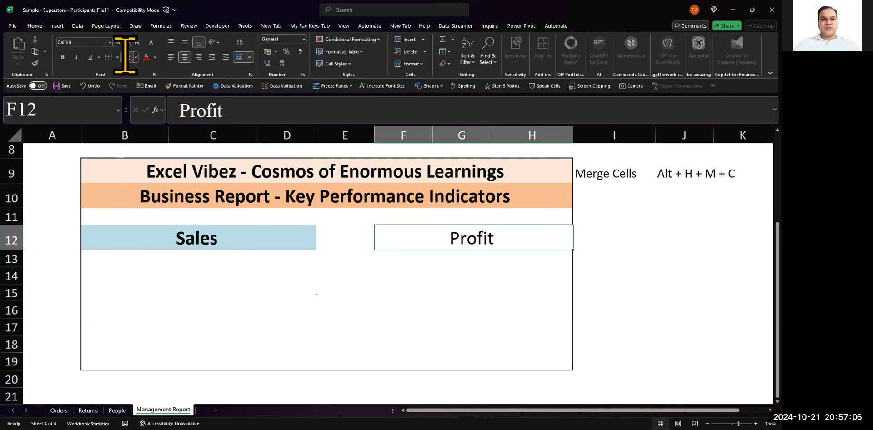
{"action": "left_click", "coordinate": [126, 57]}
{"action": "key", "text": "ctrl+b"}
{"action": "key", "text": "Left"}
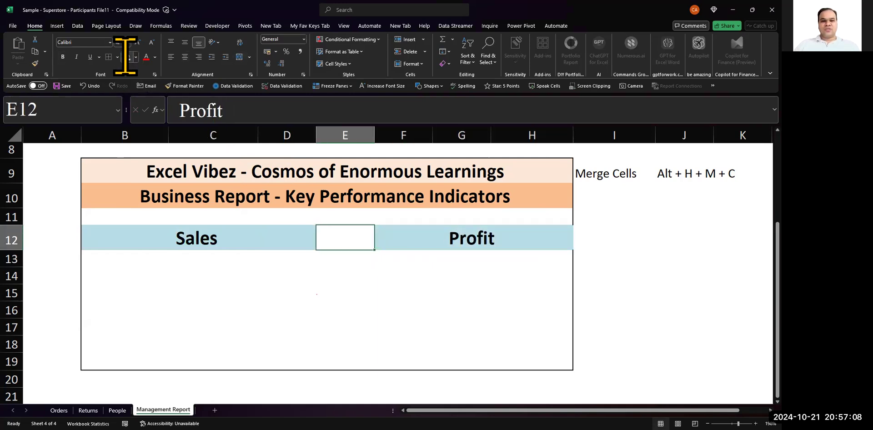
{"action": "key", "text": "Left"}
{"action": "key", "text": "Left"}
{"action": "key", "text": "Right"}
{"action": "key", "text": "Right"}
{"action": "key", "text": "Right"}
{"action": "key", "text": "Left"}
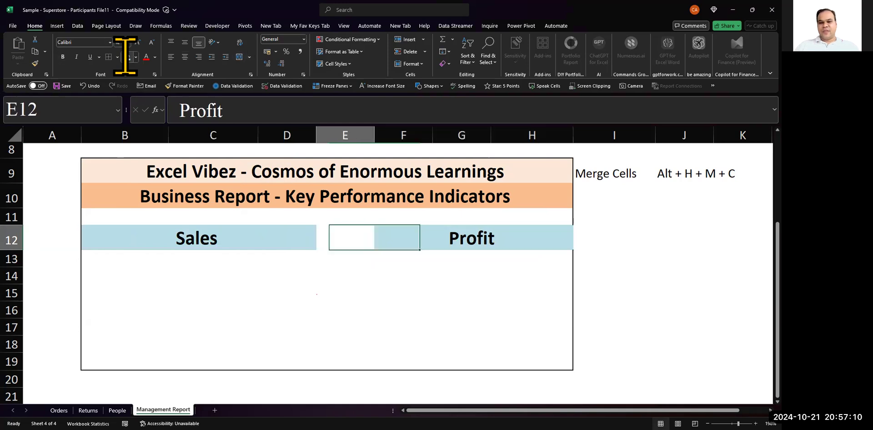
{"action": "key", "text": "Left"}
{"action": "key", "text": "Right"}
{"action": "key", "text": "Right"}
{"action": "key", "text": "Right"}
{"action": "key", "text": "Right"}
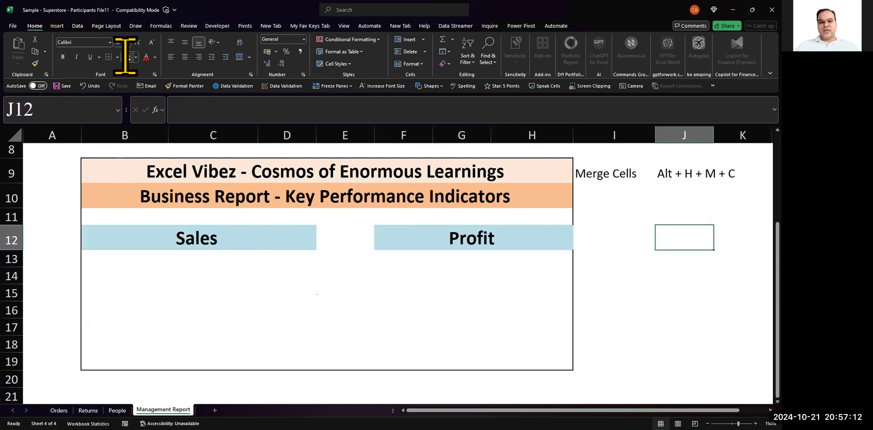
{"action": "key", "text": "Left"}
{"action": "key", "text": "Left"}
{"action": "key", "text": "Left"}
{"action": "key", "text": "Left"}
{"action": "key", "text": "Right"}
{"action": "key", "text": "Right"}
{"action": "key", "text": "Right"}
{"action": "key", "text": "Left"}
{"action": "key", "text": "Right"}
{"action": "key", "text": "Right"}
{"action": "key", "text": "Left"}
{"action": "key", "text": "Left"}
{"action": "key", "text": "Left"}
{"action": "key", "text": "Right"}
{"action": "key", "text": "Right"}
{"action": "key", "text": "Right"}
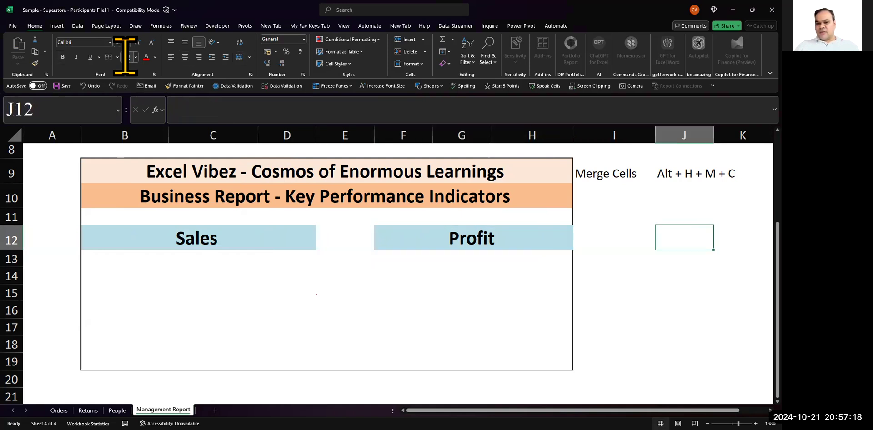
- Examine the KPI box's outer border beside the Profit header in F12 and the border options for I12
{"action": "scroll", "coordinate": [411, 267], "scroll_direction": "up", "scroll_amount": 12}
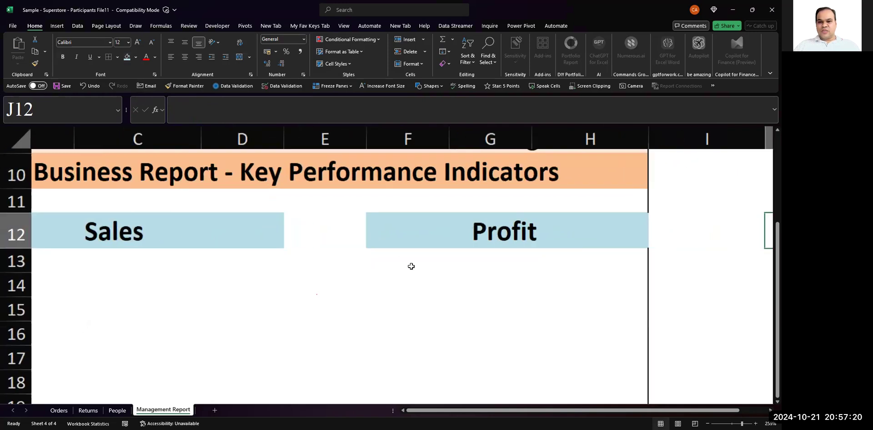
{"action": "scroll", "coordinate": [411, 266], "scroll_direction": "right", "scroll_amount": 3}
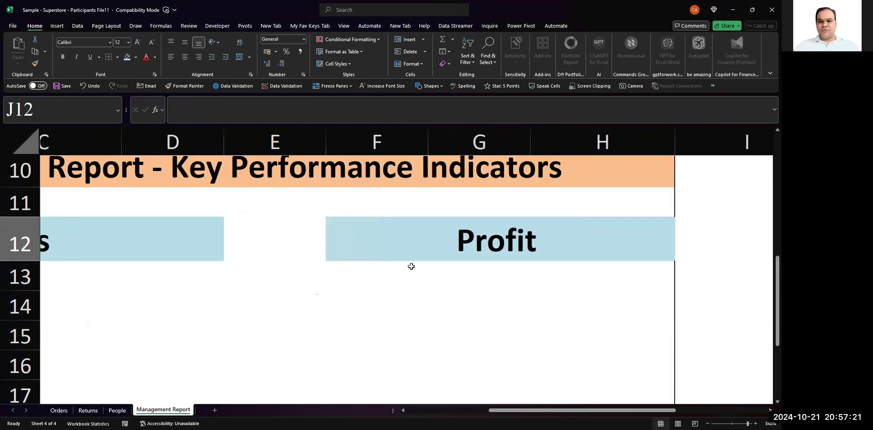
{"action": "left_click", "coordinate": [542, 253]}
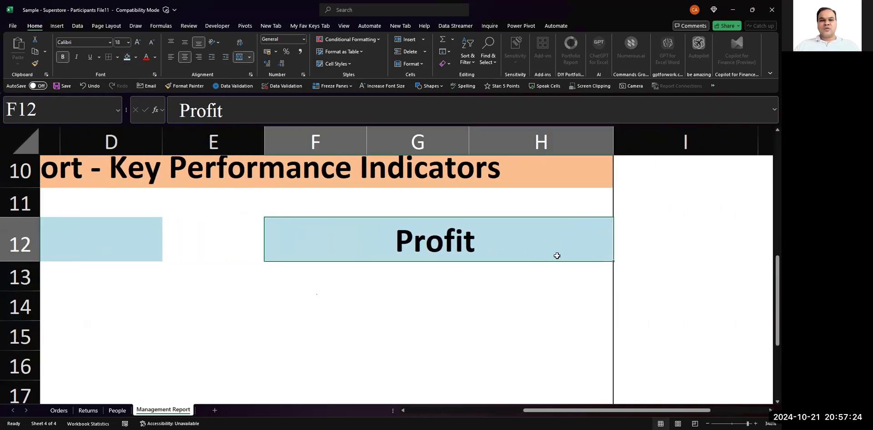
{"action": "left_click", "coordinate": [647, 233]}
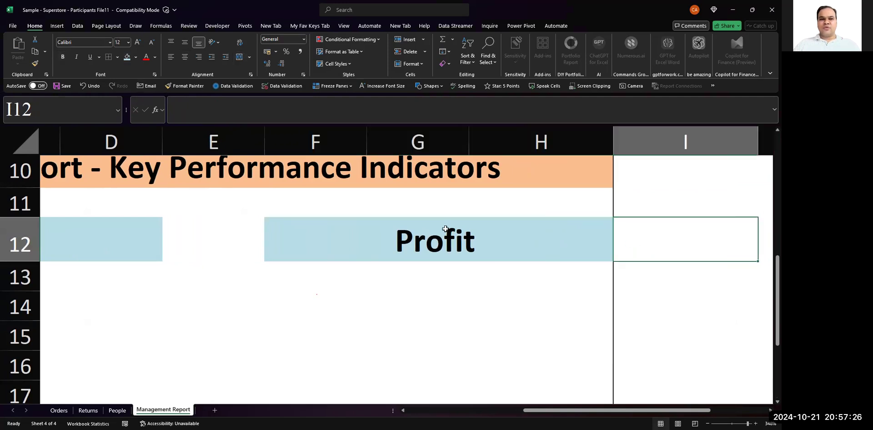
{"action": "left_click", "coordinate": [117, 58]}
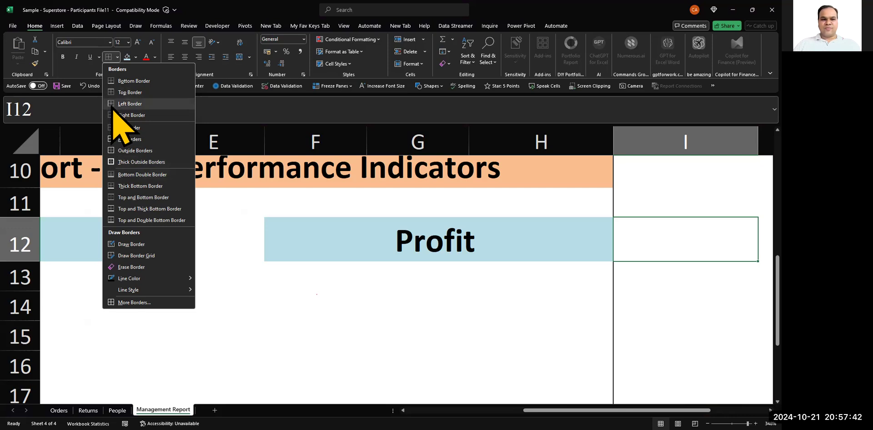
{"action": "key", "text": "Escape"}
{"action": "key", "text": "Left"}
{"action": "key", "text": "Left"}
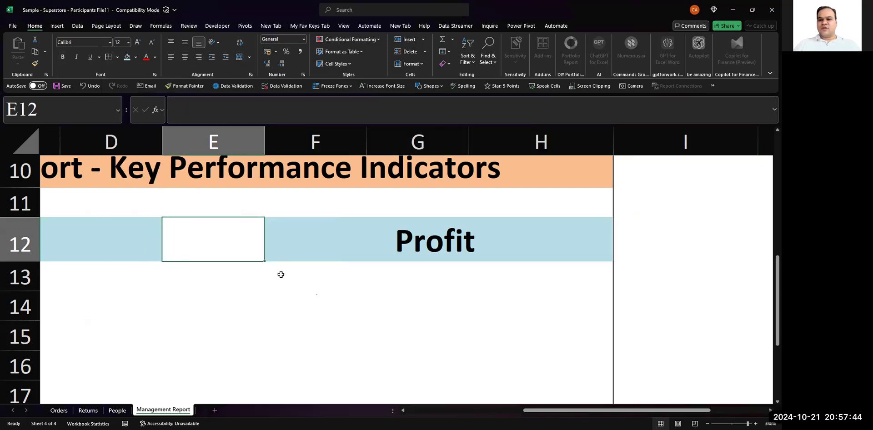
{"action": "key", "text": "Right"}
{"action": "key", "text": "Right"}
{"action": "key", "text": "Left"}
{"action": "scroll", "coordinate": [281, 274], "scroll_direction": "down", "scroll_amount": 6, "text": "ctrl"}
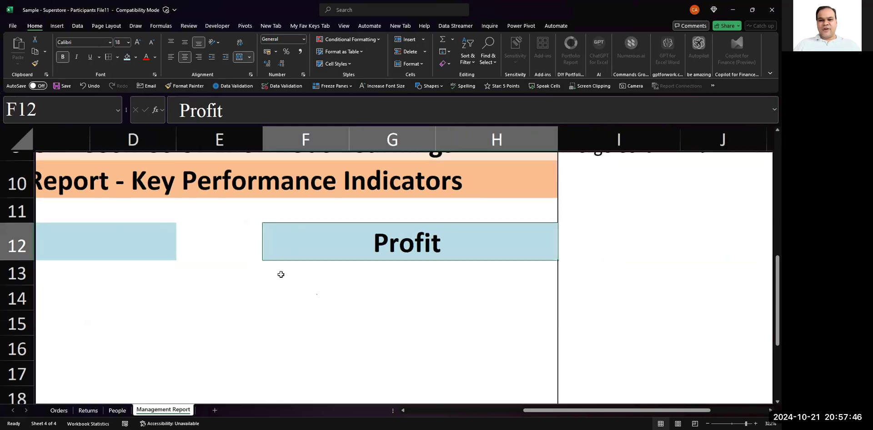
{"action": "left_click", "coordinate": [545, 213]}
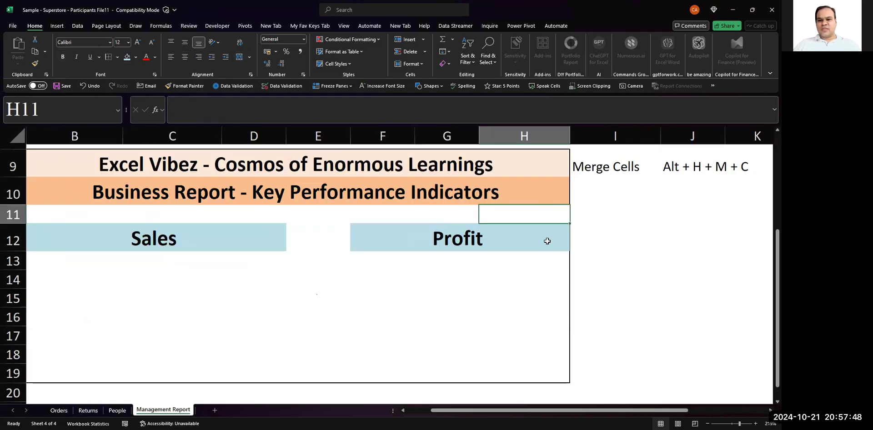
{"action": "key", "text": "Down"}
{"action": "scroll", "coordinate": [553, 253], "scroll_direction": "down", "scroll_amount": 2, "text": "ctrl"}
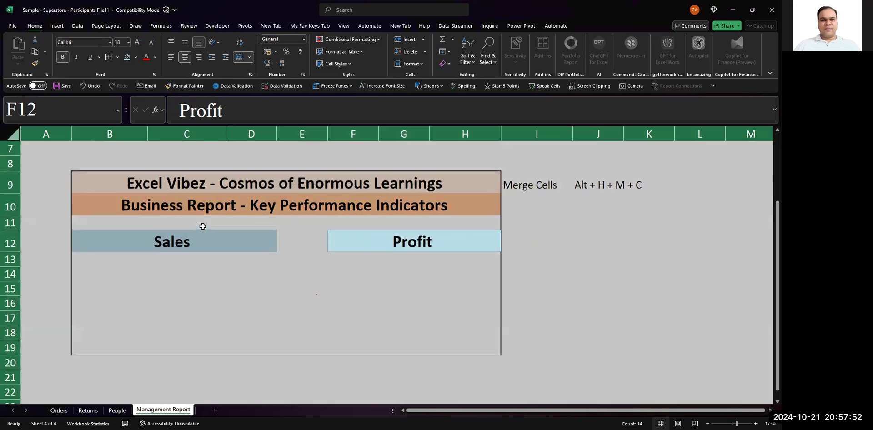
- Apply outside borders to the whole KPI box, B9:H19
{"action": "key", "text": "Down"}
{"action": "key", "text": "Left"}
{"action": "key", "text": "Left"}
{"action": "key", "text": "Left"}
{"action": "key", "text": "Up"}
{"action": "key", "text": "Up"}
{"action": "key", "text": "Up"}
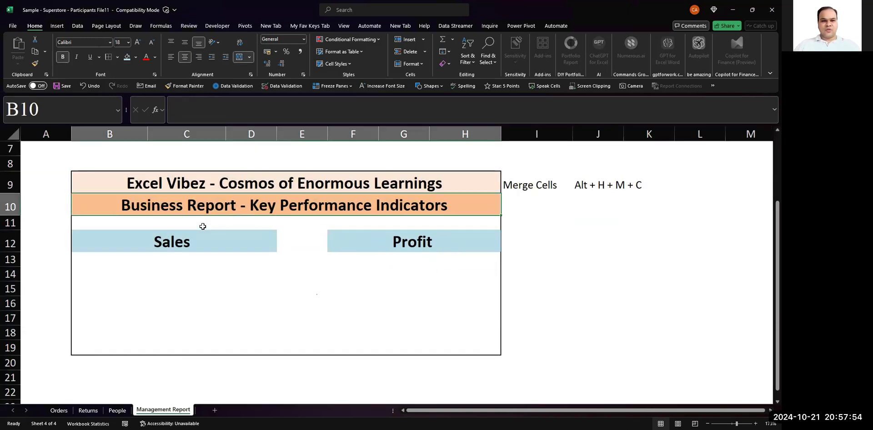
{"action": "key", "text": "Left"}
{"action": "key", "text": "Up"}
{"action": "key", "text": "Right"}
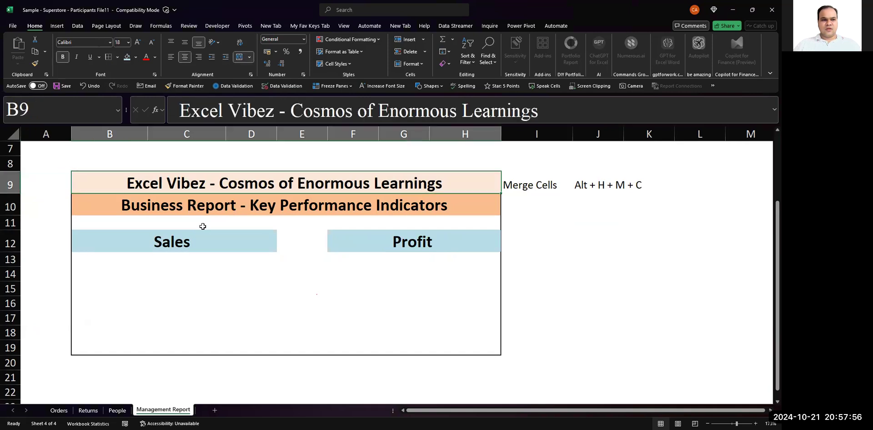
{"action": "key", "text": "shift+Down"}
{"action": "key", "text": "shift+Down"}
{"action": "key", "text": "shift+Down"}
{"action": "key", "text": "shift+Down"}
{"action": "key", "text": "shift+Down"}
{"action": "key", "text": "shift+Down"}
{"action": "key", "text": "shift+Down"}
{"action": "key", "text": "shift+Down"}
{"action": "key", "text": "shift+Down"}
{"action": "key", "text": "shift+Down"}
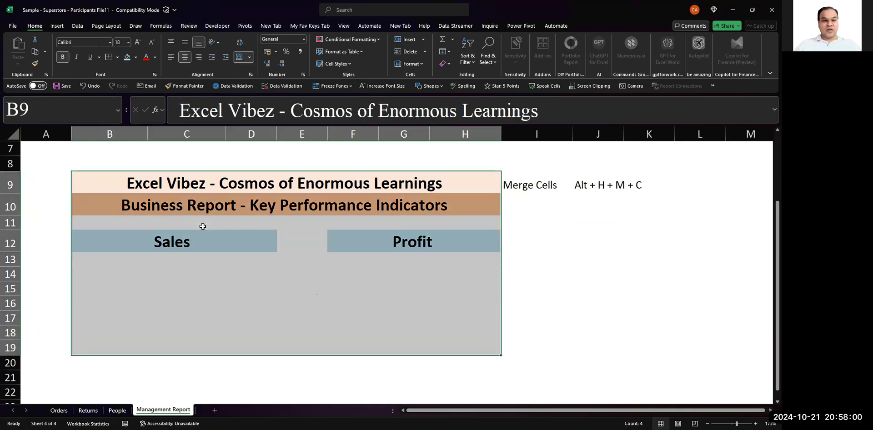
{"action": "key", "text": "alt"}
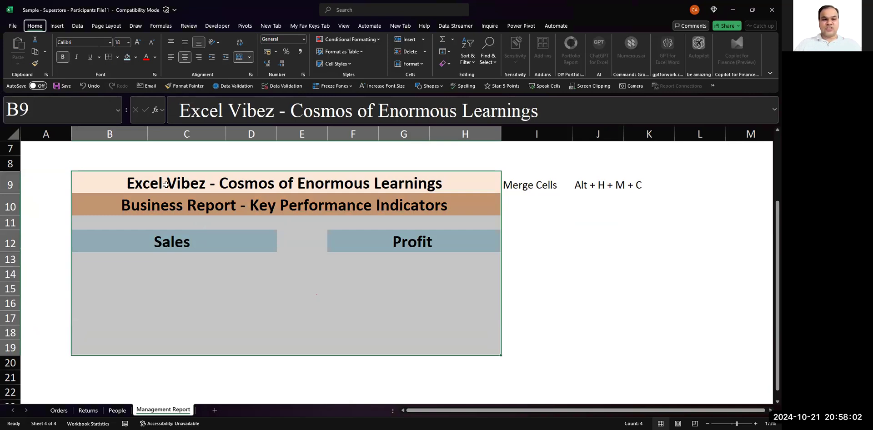
{"action": "key", "text": "h"}
{"action": "key", "text": "b"}
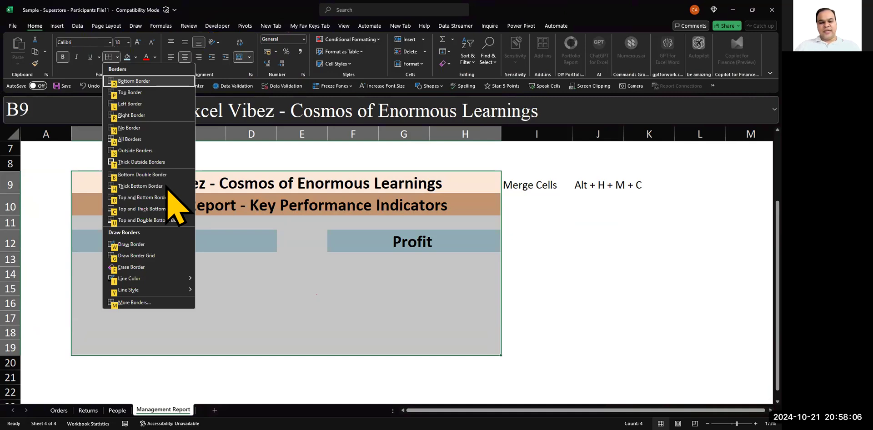
{"action": "key", "text": "s"}
{"action": "key", "text": "Right"}
{"action": "key", "text": "Down"}
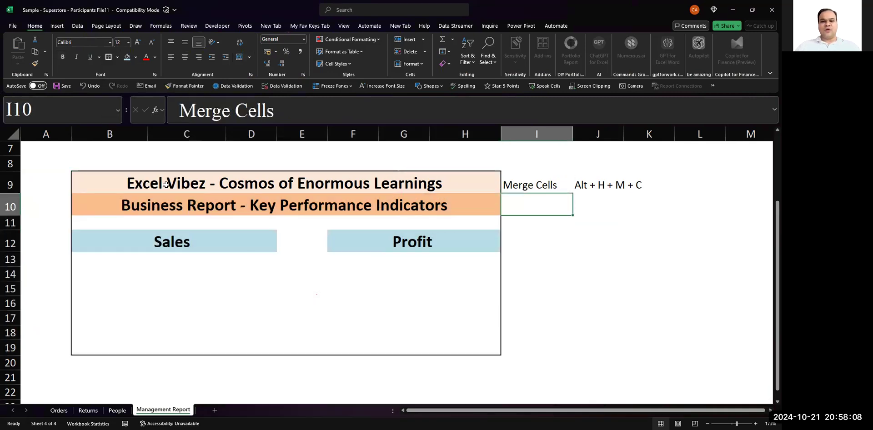
- Enter the note "Thick Border" in cell I10 below the Merge Cells note
{"action": "key", "text": "Down"}
{"action": "key", "text": "Down"}
{"action": "key", "text": "Down"}
{"action": "key", "text": "Up"}
{"action": "key", "text": "Down"}
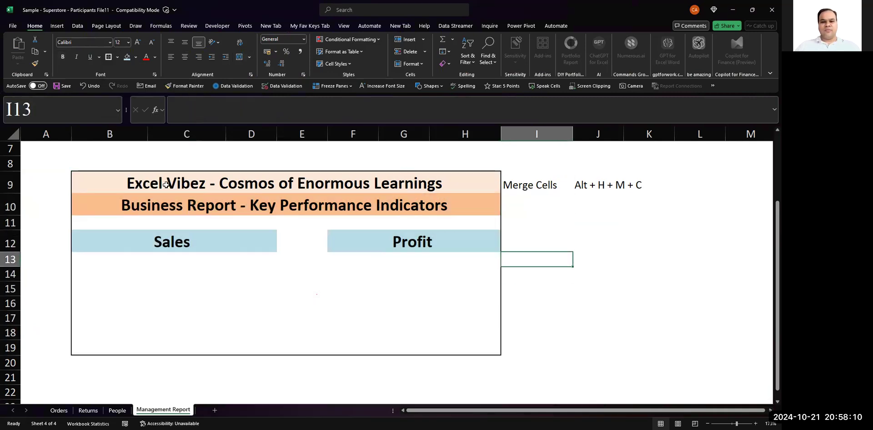
{"action": "key", "text": "Up"}
{"action": "key", "text": "Up"}
{"action": "key", "text": "Up"}
{"action": "type", "text": "Tic"}
{"action": "key", "text": "BackSpace"}
{"action": "key", "text": "BackSpace"}
{"action": "type", "text": "hick B"}
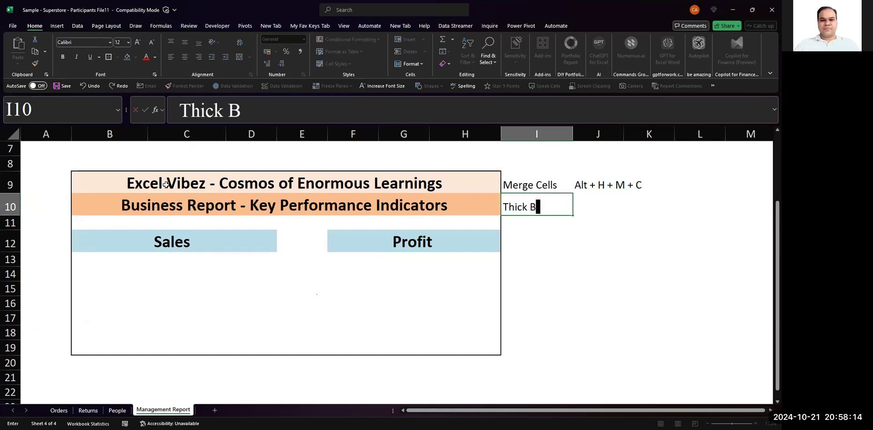
{"action": "type", "text": "order"}
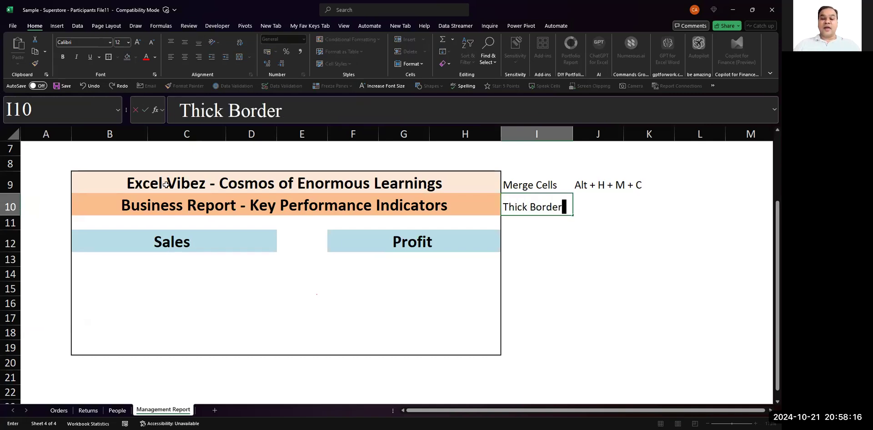
{"action": "key", "text": "Tab"}
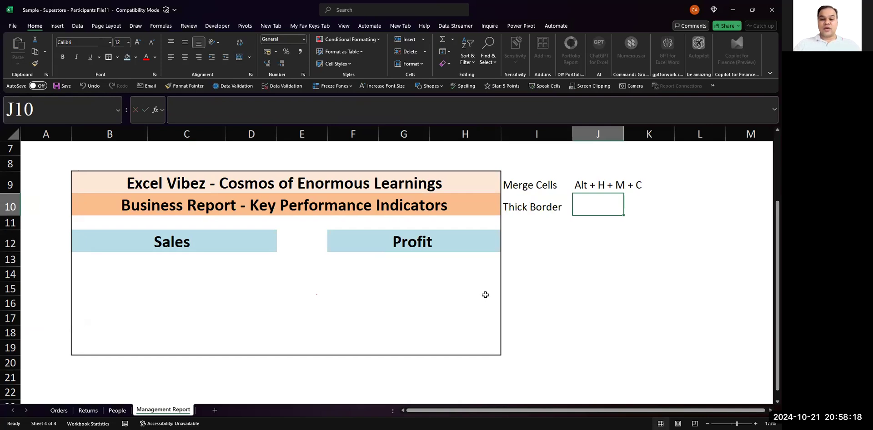
- Enter the shortcut note "Alt + H + B + T" in cell J10
{"action": "key", "text": "alt+Tab"}
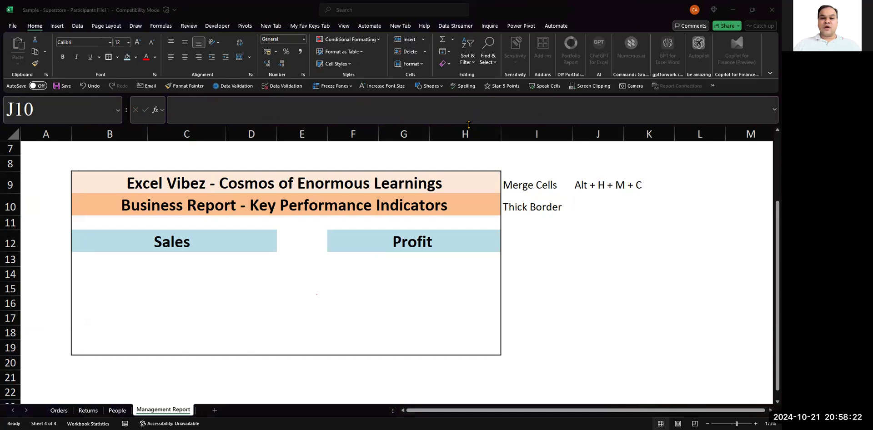
{"action": "left_click", "coordinate": [592, 203]}
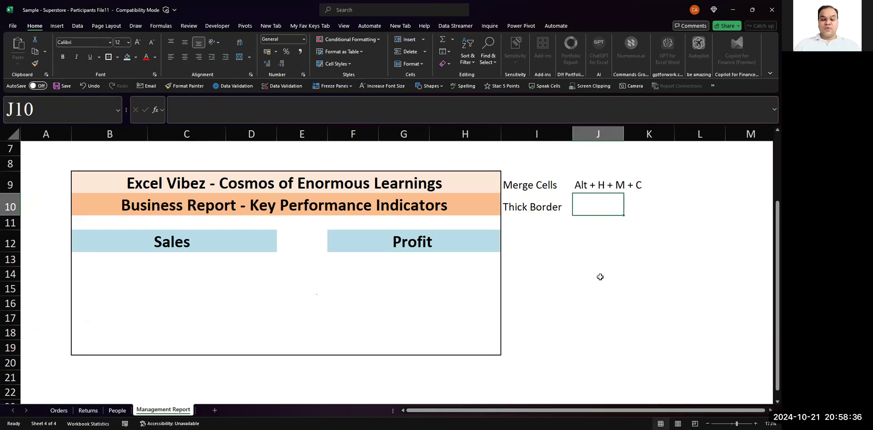
{"action": "type", "text": "Alt + N"}
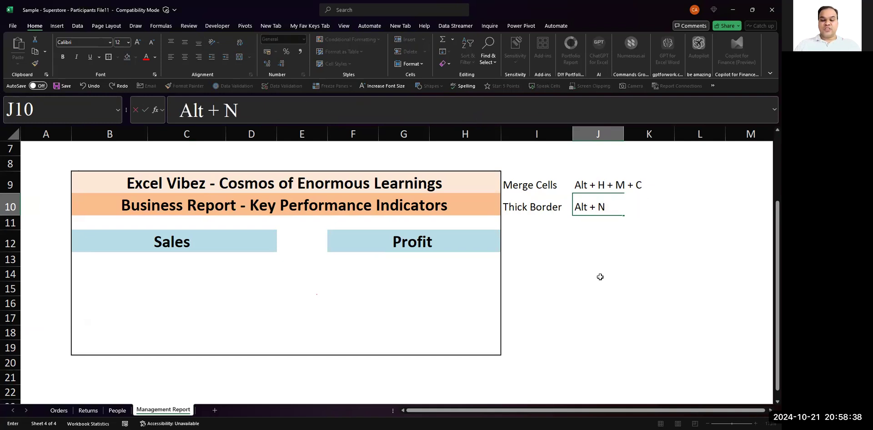
{"action": "key", "text": "BackSpace"}
{"action": "type", "text": "H + "}
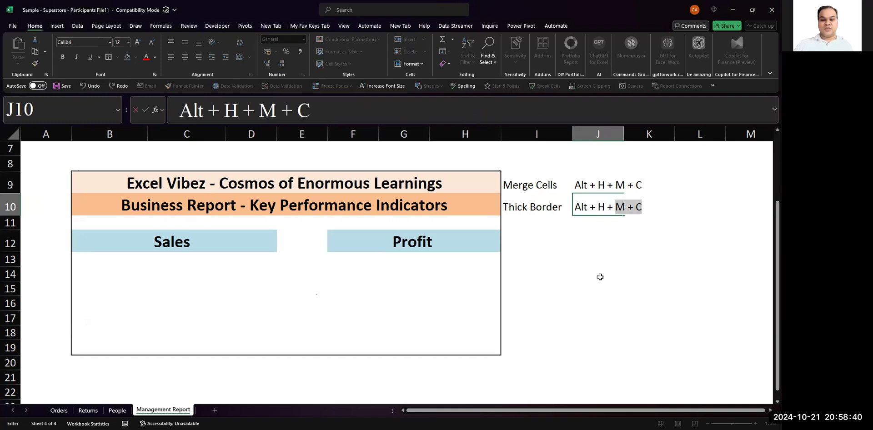
{"action": "type", "text": "B + T"}
{"action": "key", "text": "Return"}
{"action": "key", "text": "Left"}
{"action": "key", "text": "Left"}
{"action": "key", "text": "Left"}
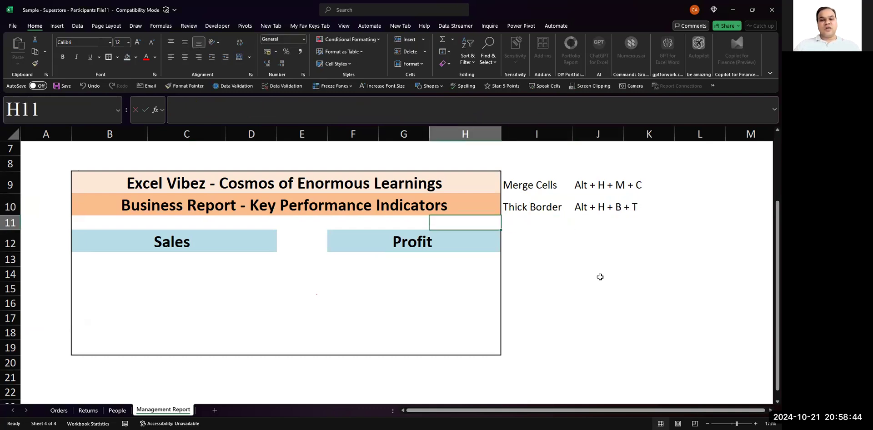
{"action": "key", "text": "Up"}
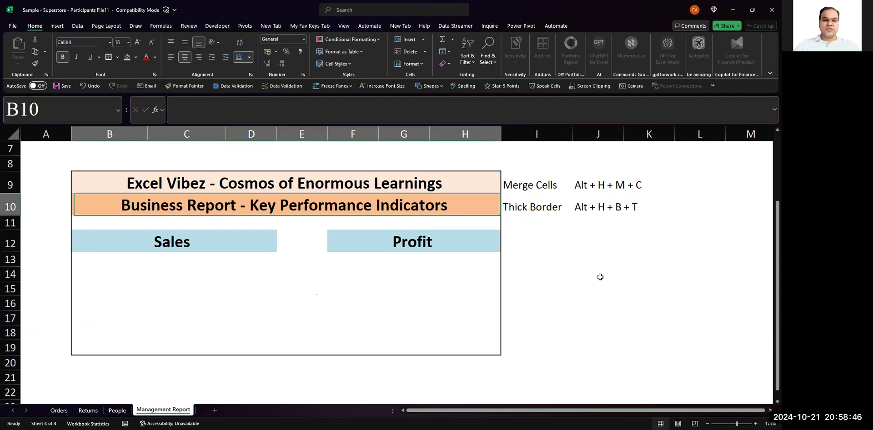
{"action": "key", "text": "Up"}
{"action": "key", "text": "shift+Down"}
{"action": "key", "text": "shift+Down"}
{"action": "key", "text": "shift+Down"}
{"action": "key", "text": "shift+Down"}
{"action": "key", "text": "shift+Down"}
{"action": "key", "text": "shift+Down"}
{"action": "key", "text": "shift+Down"}
{"action": "key", "text": "shift+Down"}
{"action": "key", "text": "shift+Down"}
{"action": "key", "text": "shift+Down"}
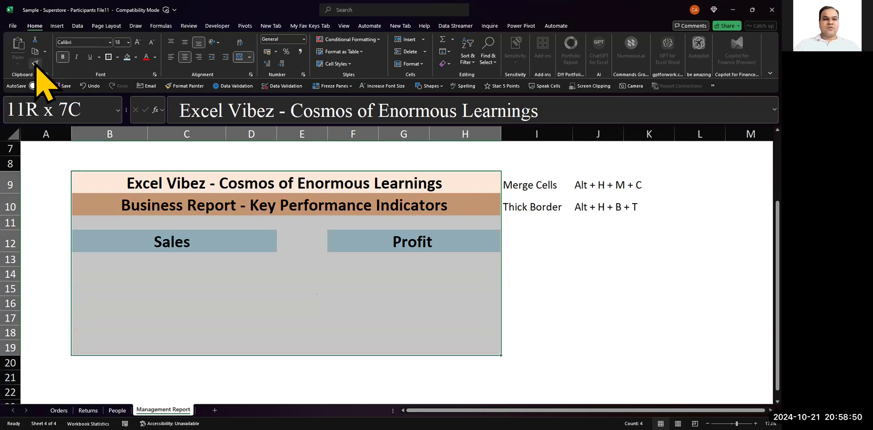
{"action": "left_click_drag", "start_coordinate": [80, 273], "coordinate": [82, 293]}
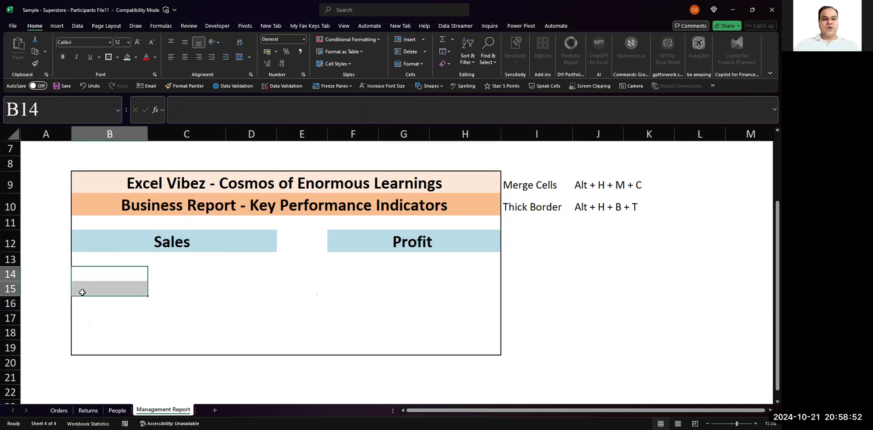
- Try copying the Sales header's formatting onto D15:F15 with Format Painter, and undo it
{"action": "left_click", "coordinate": [101, 247]}
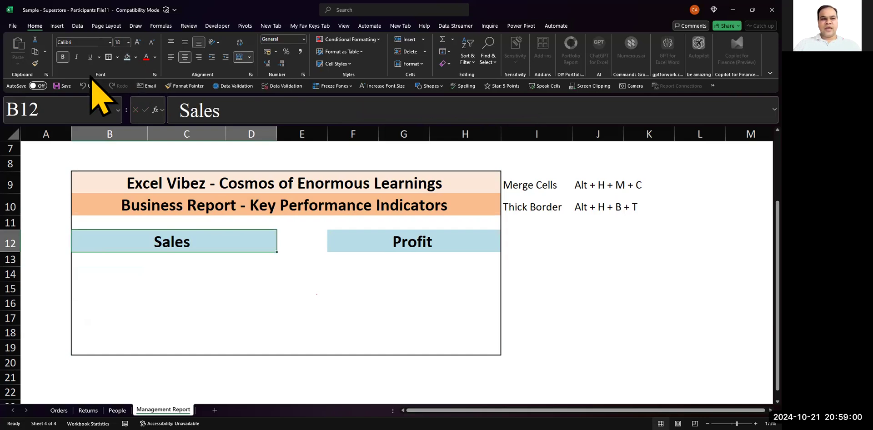
{"action": "left_click", "coordinate": [35, 63]}
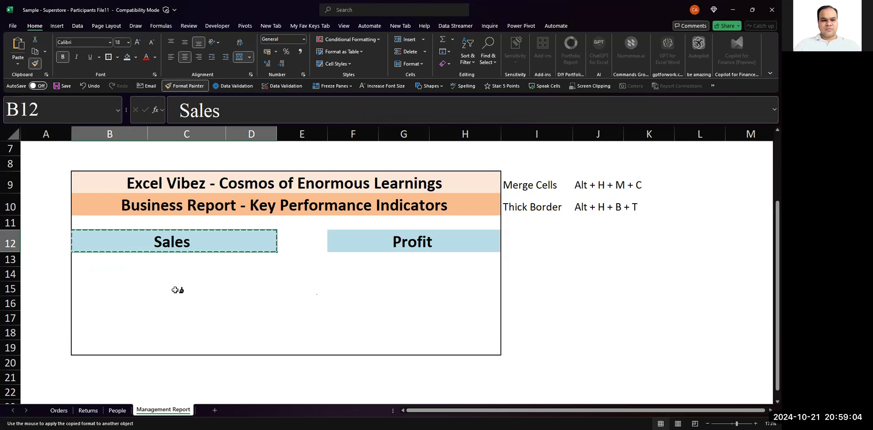
{"action": "left_click_drag", "start_coordinate": [241, 286], "coordinate": [359, 292]}
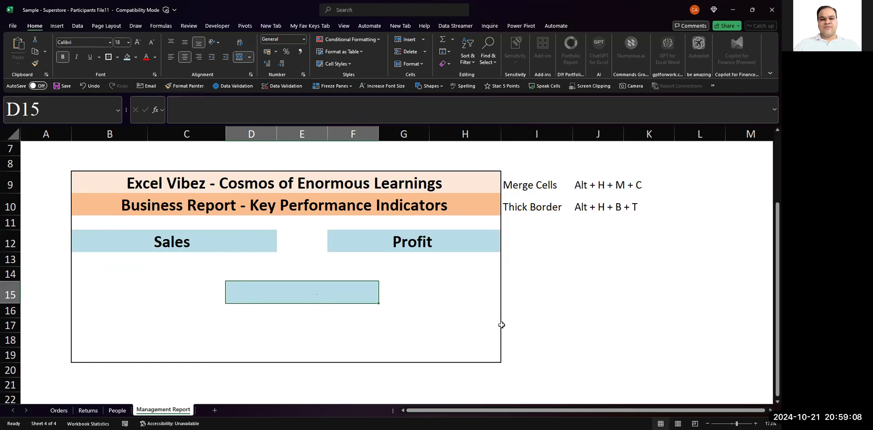
{"action": "left_click", "coordinate": [411, 273]}
{"action": "left_click", "coordinate": [286, 292]}
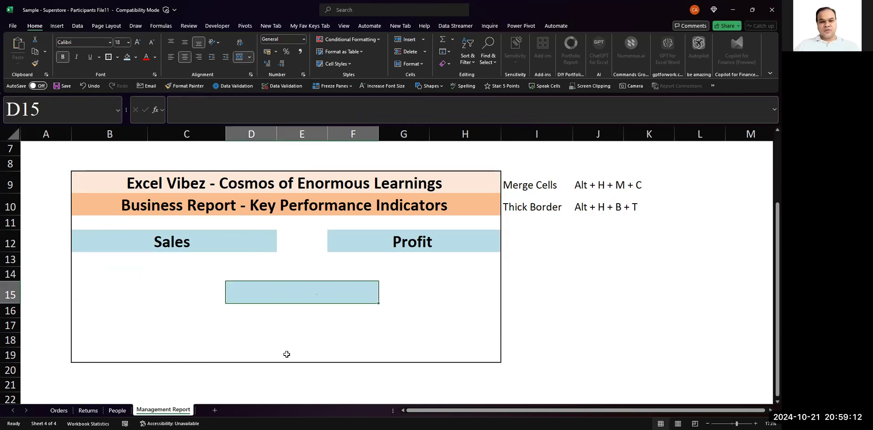
{"action": "key", "text": "ctrl+z"}
{"action": "key", "text": "Escape"}
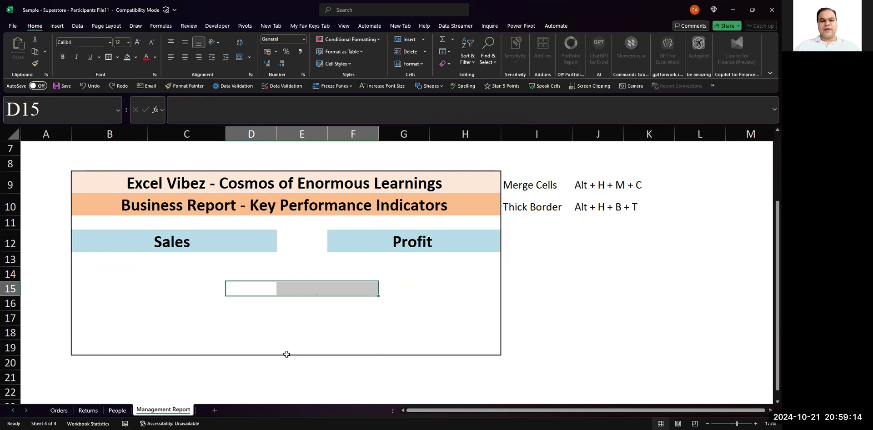
{"action": "key", "text": "Left"}
{"action": "key", "text": "Left"}
{"action": "key", "text": "Up"}
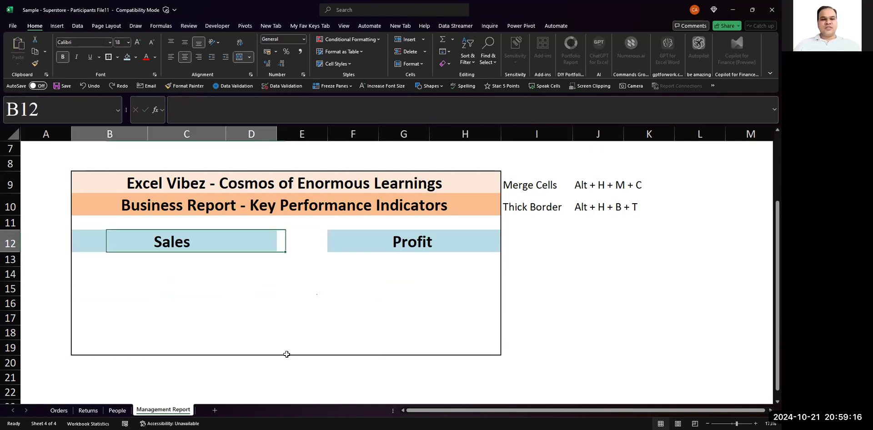
{"action": "key", "text": "Right"}
{"action": "key", "text": "Right"}
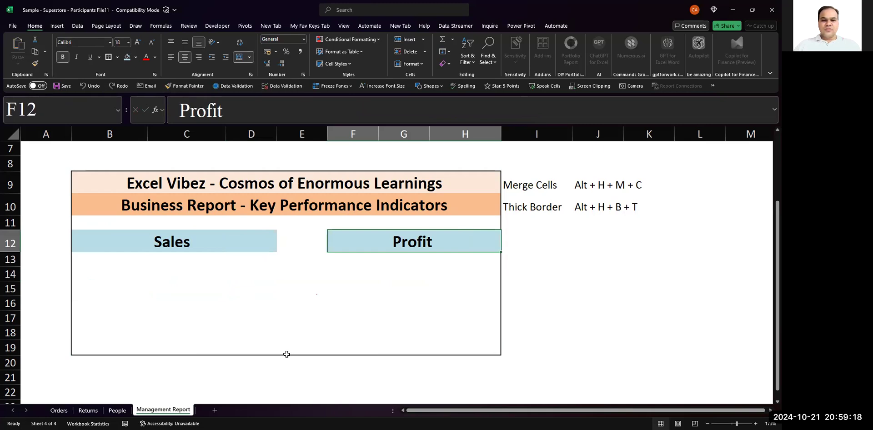
{"action": "key", "text": "Down"}
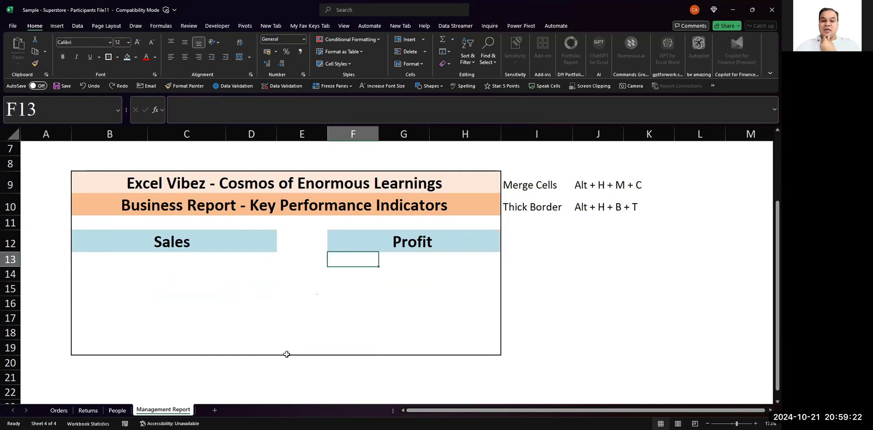
{"action": "key", "text": "Left"}
{"action": "key", "text": "Left"}
{"action": "key", "text": "Left"}
{"action": "key", "text": "Left"}
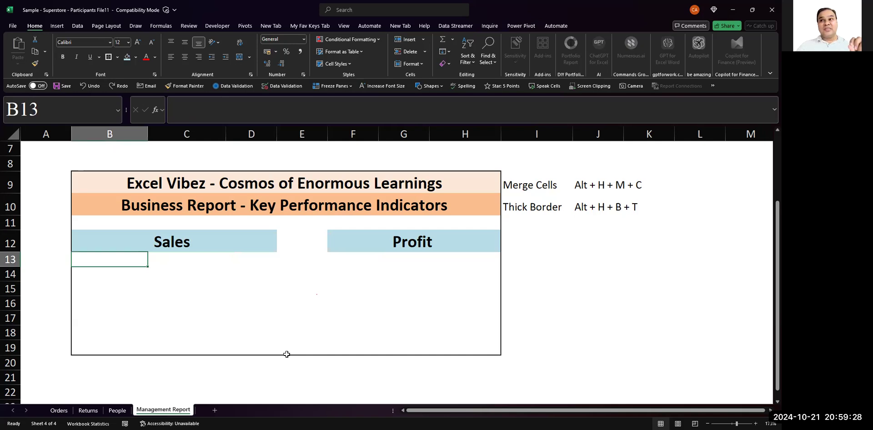
{"action": "key", "text": "Right"}
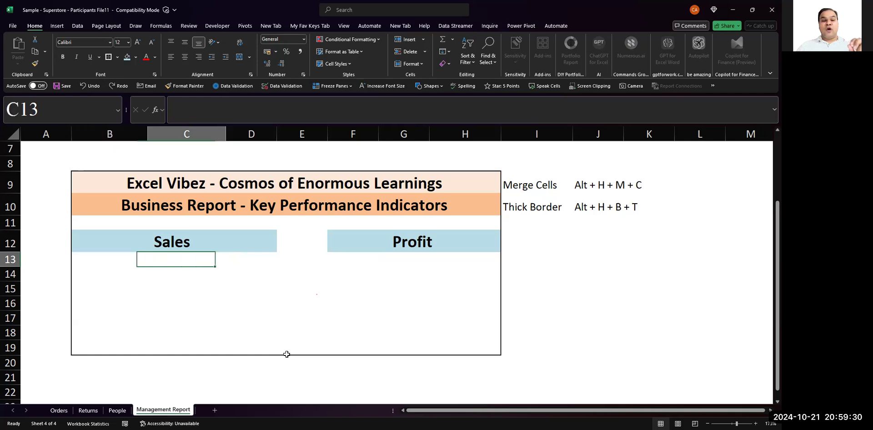
{"action": "key", "text": "Right"}
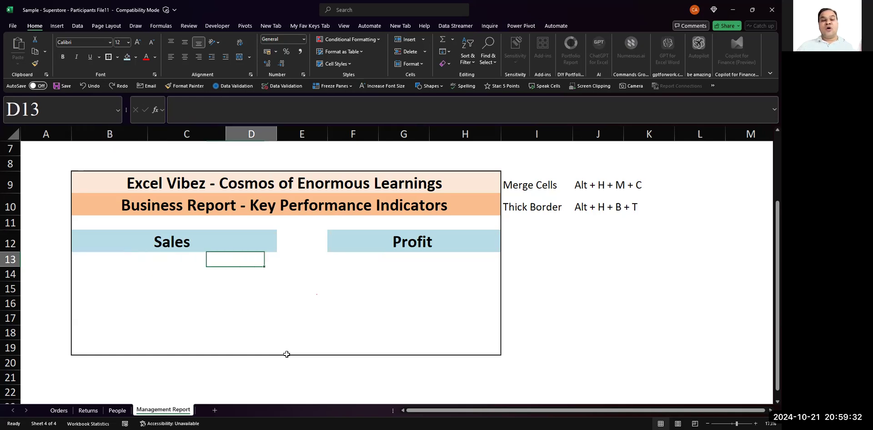
- Enter the subheadings "Current Year" in B13 and "Previous Year" in C13 under the Sales header
{"action": "key", "text": "Left"}
{"action": "key", "text": "Left"}
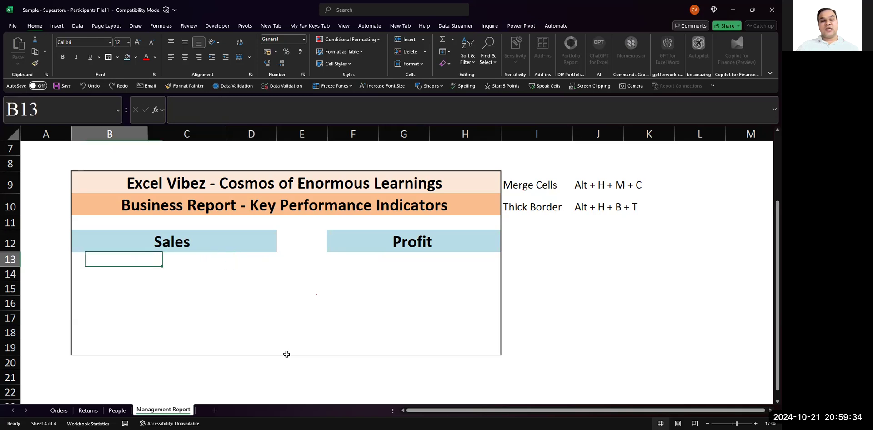
{"action": "type", "text": "CY"}
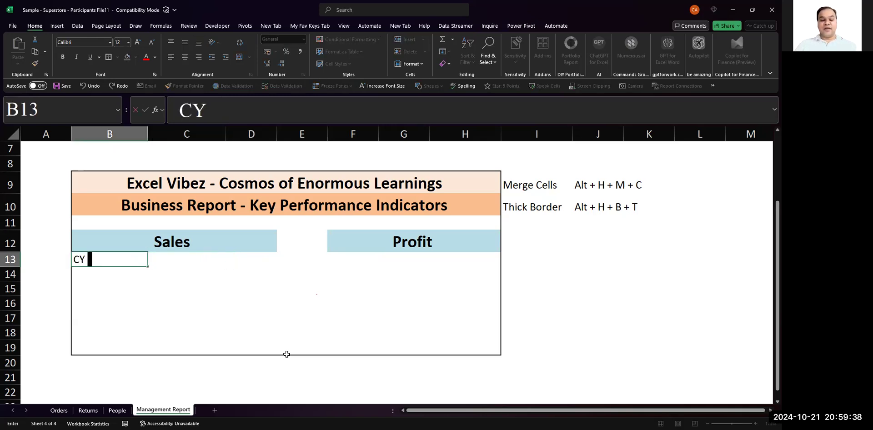
{"action": "key", "text": "BackSpace"}
{"action": "type", "text": "urrent Year"}
{"action": "key", "text": "Tab"}
{"action": "type", "text": "Previous"}
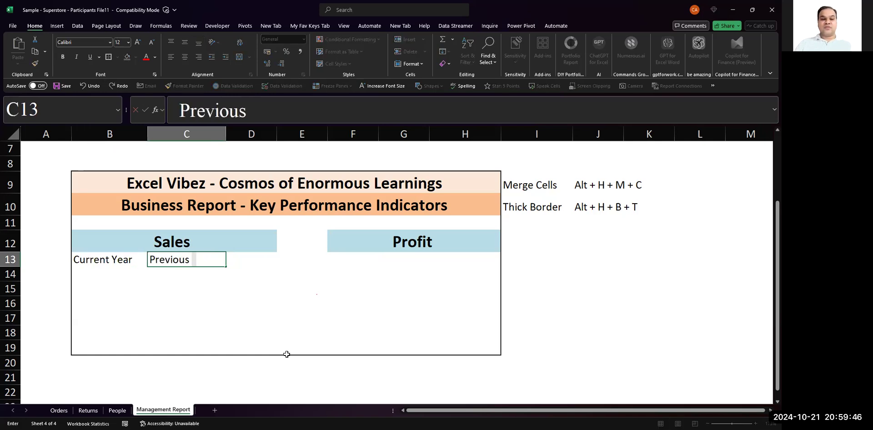
{"action": "type", "text": " Year"}
{"action": "key", "text": "Return"}
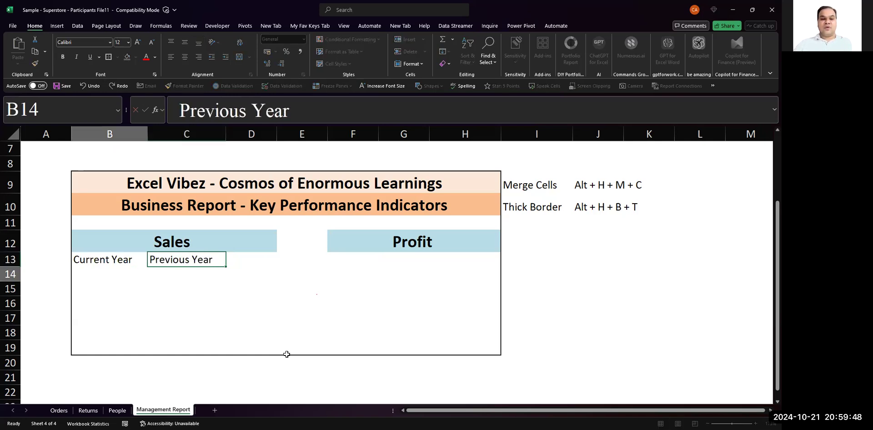
- Enter the subheading "% Change" in D13 beside Previous Year
{"action": "key", "text": "Right"}
{"action": "key", "text": "Right"}
{"action": "key", "text": "Up"}
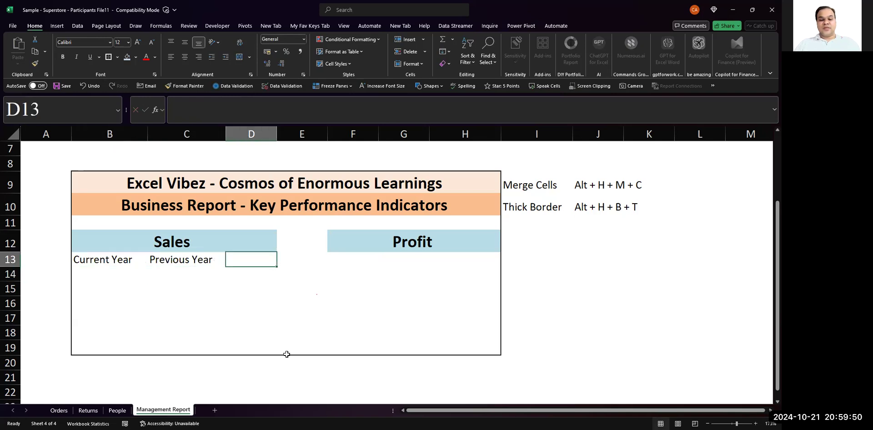
{"action": "type", "text": "% Cha"}
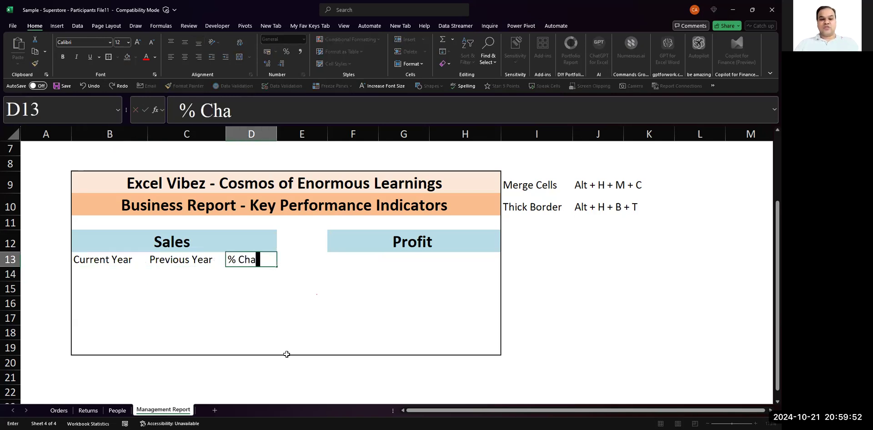
{"action": "type", "text": "nge"}
{"action": "key", "text": "Return"}
{"action": "key", "text": "Up"}
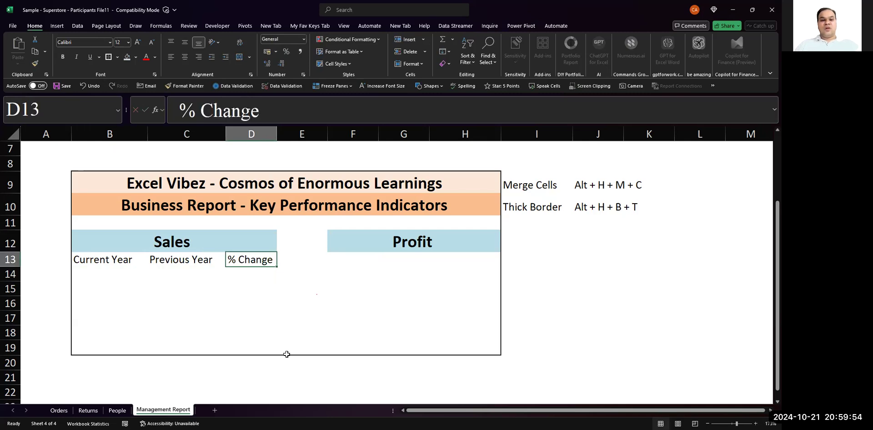
- Try copying the three Sales subheadings from B13:D13 to F13:H13 under Profit with a normal paste
{"action": "key", "text": "Left"}
{"action": "key", "text": "Left"}
{"action": "key", "text": "Right"}
{"action": "key", "text": "Left"}
{"action": "key", "text": "shift+Right"}
{"action": "key", "text": "shift+Right"}
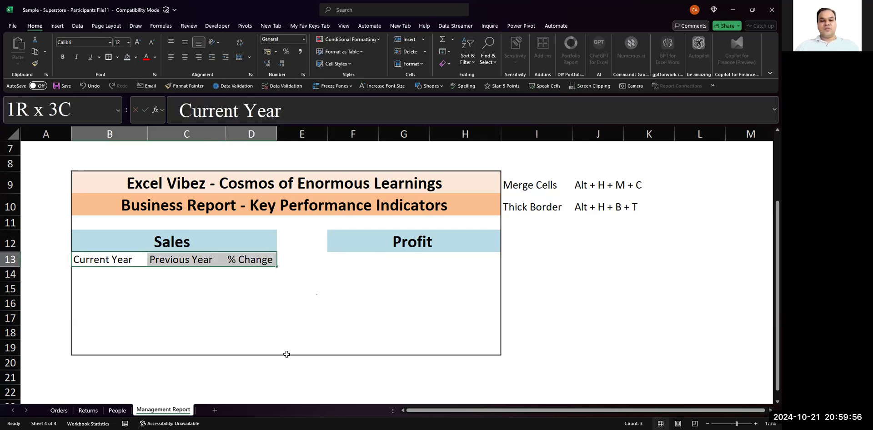
{"action": "key", "text": "ctrl+c"}
{"action": "key", "text": "Right"}
{"action": "key", "text": "Right"}
{"action": "key", "text": "Right"}
{"action": "key", "text": "Right"}
{"action": "key", "text": "ctrl+v"}
{"action": "key", "text": "Down"}
{"action": "key", "text": "Down"}
{"action": "key", "text": "Down"}
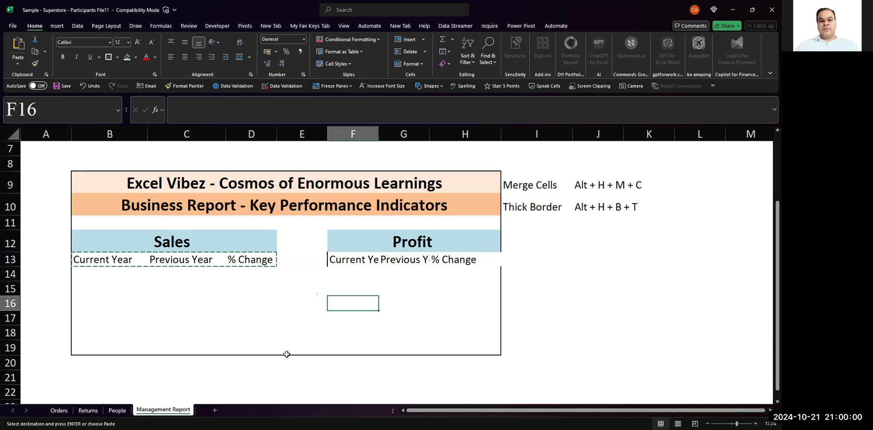
- Undo the normal paste of the subheadings under Profit and clear the copy selection
{"action": "key", "text": "Up"}
{"action": "key", "text": "Up"}
{"action": "key", "text": "Up"}
{"action": "key", "text": "Right"}
{"action": "key", "text": "Right"}
{"action": "key", "text": "Right"}
{"action": "key", "text": "Left"}
{"action": "key", "text": "Left"}
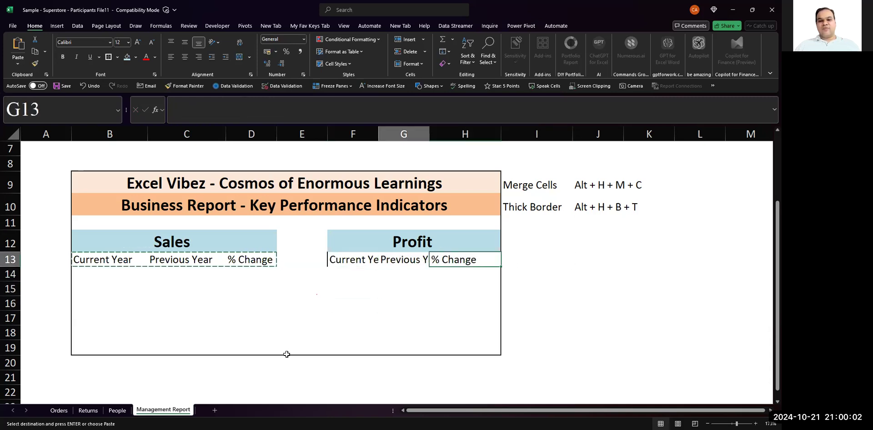
{"action": "key", "text": "ctrl+z"}
{"action": "key", "text": "Left"}
{"action": "key", "text": "Left"}
{"action": "key", "text": "Left"}
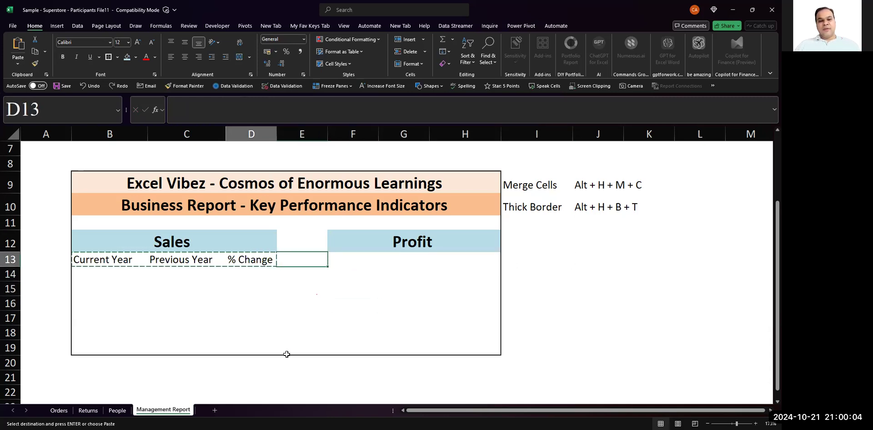
{"action": "key", "text": "Escape"}
- Copy the Sales subheadings in B13:D13 and paste them as values only into F13:H13 under Profit
{"action": "key", "text": "Left"}
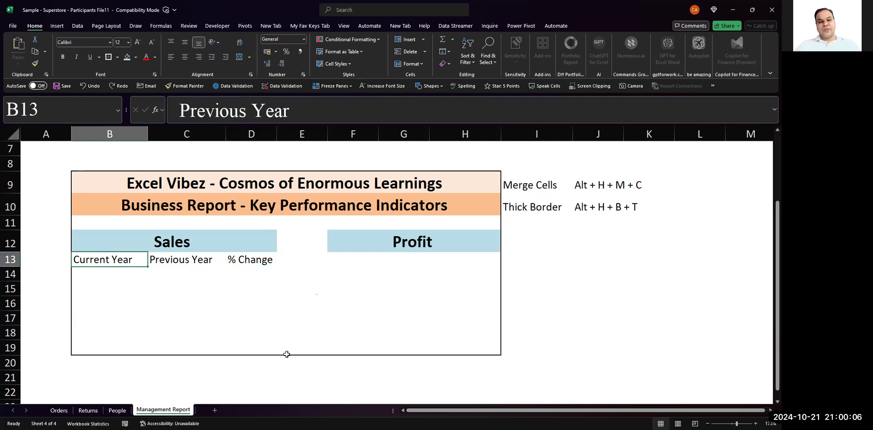
{"action": "key", "text": "shift+Right"}
{"action": "key", "text": "shift+Right"}
{"action": "key", "text": "ctrl+c"}
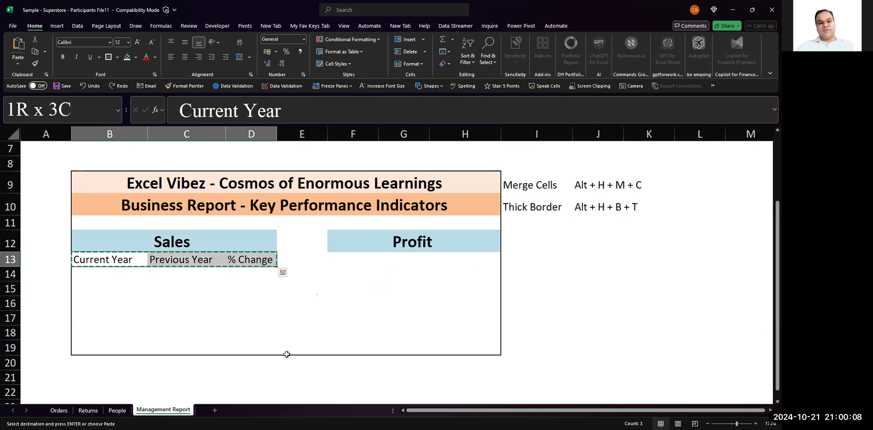
{"action": "key", "text": "Right"}
{"action": "key", "text": "Right"}
{"action": "key", "text": "Right"}
{"action": "key", "text": "Right"}
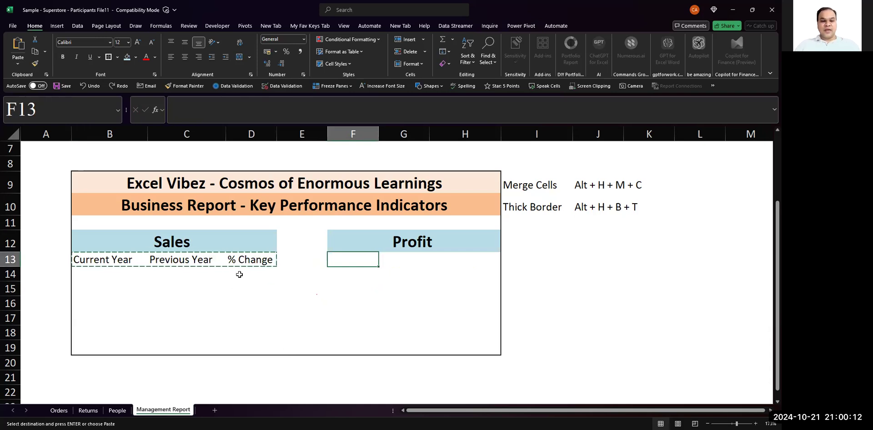
{"action": "right_click", "coordinate": [347, 260]}
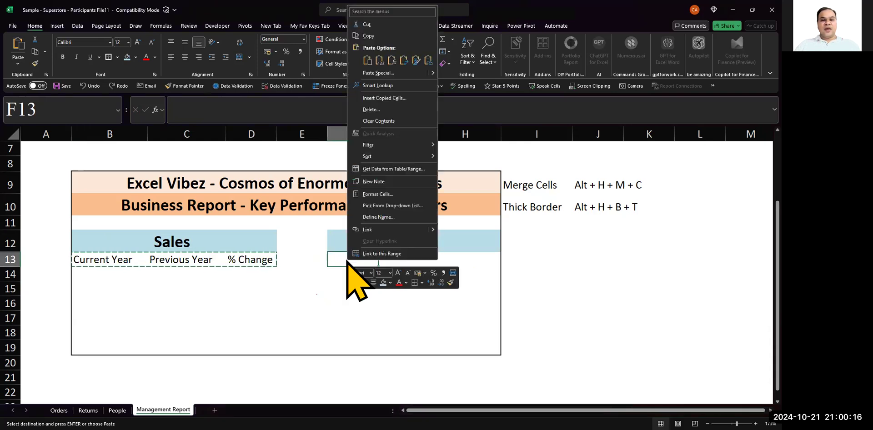
{"action": "left_click", "coordinate": [381, 74]}
{"action": "left_click", "coordinate": [313, 60]}
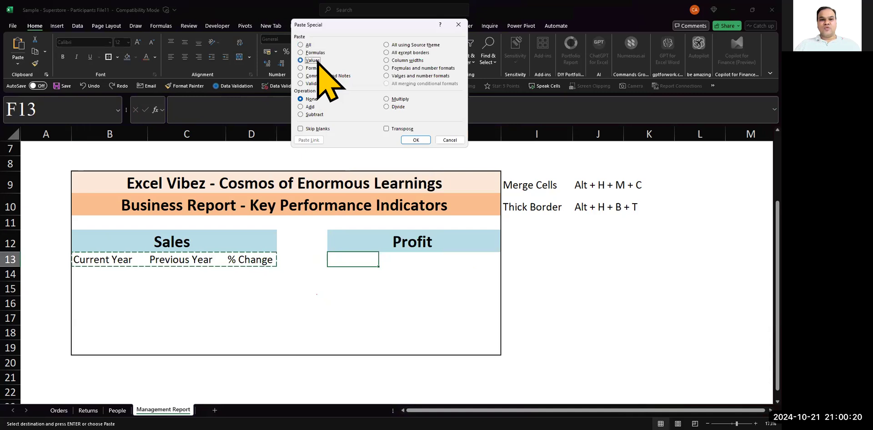
{"action": "left_click", "coordinate": [416, 140]}
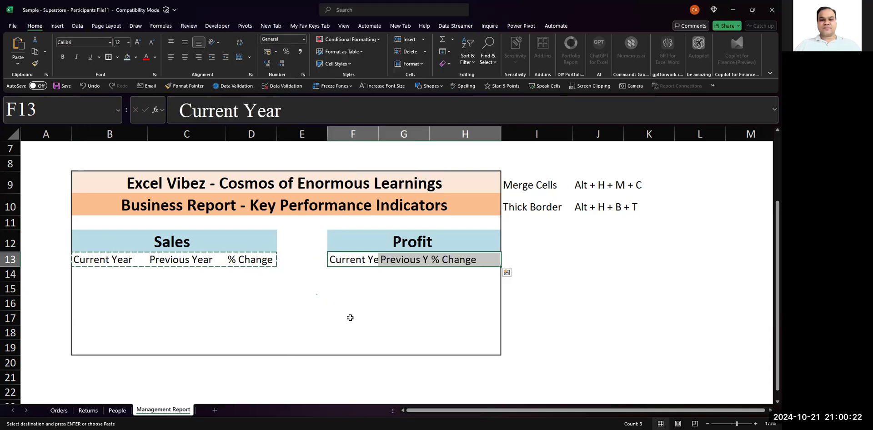
- Widen columns F and G to fit the Current Year and Previous Year subheadings under Profit
{"action": "left_click", "coordinate": [351, 319]}
{"action": "left_click_drag", "start_coordinate": [384, 137], "coordinate": [459, 135]}
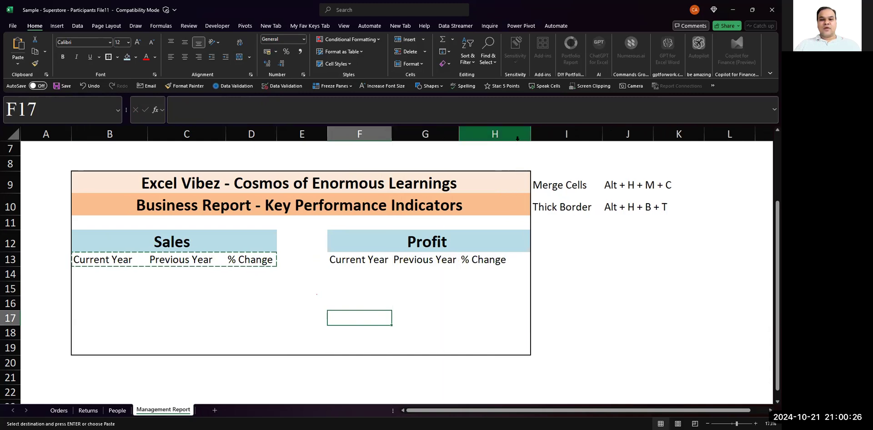
{"action": "key", "text": "Escape"}
- Enter the note "Paste Special ---> Paste only values not formatting" in cell I12
{"action": "left_click", "coordinate": [556, 239]}
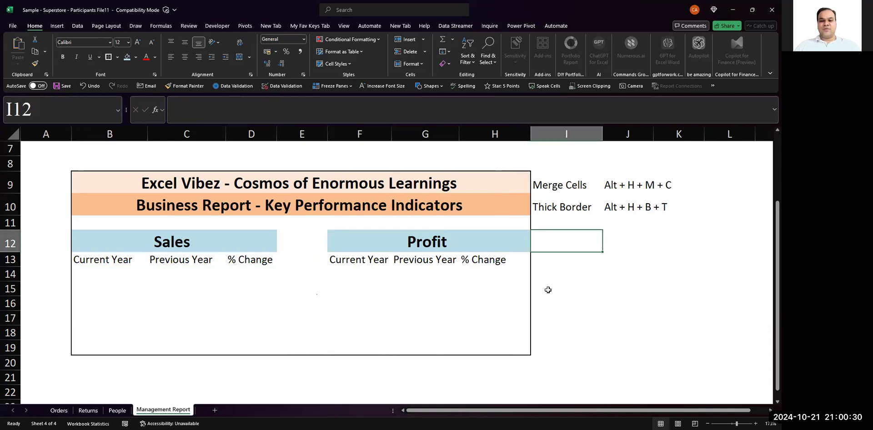
{"action": "type", "text": "Paste Special --->"}
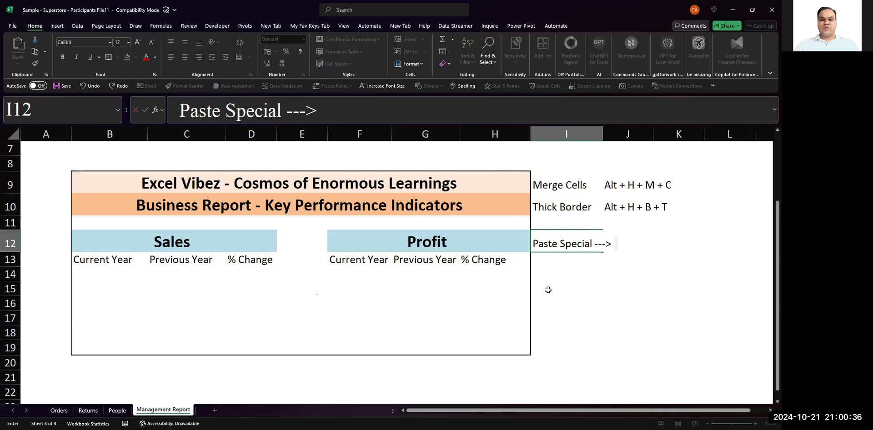
{"action": "type", "text": " V"}
{"action": "key", "text": "BackSpace"}
{"action": "type", "text": "Paste only v"}
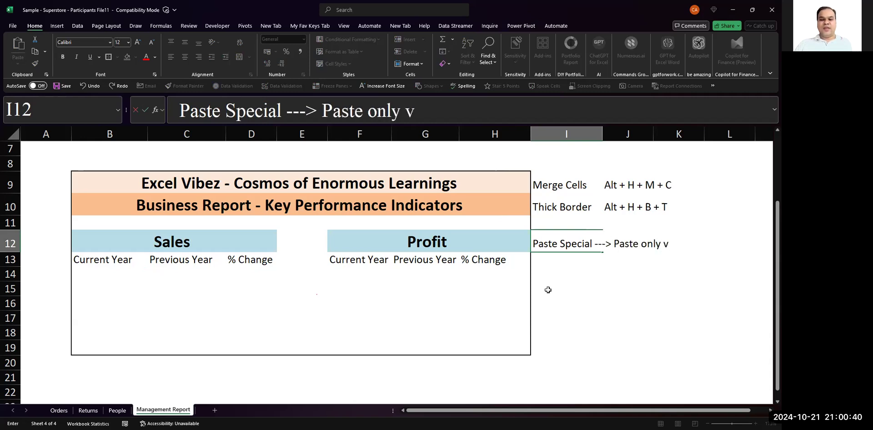
{"action": "type", "text": "alues not formaatin"}
{"action": "key", "text": "BackSpace"}
{"action": "key", "text": "BackSpace"}
{"action": "key", "text": "BackSpace"}
{"action": "key", "text": "BackSpace"}
{"action": "type", "text": "tting"}
{"action": "key", "text": "Return"}
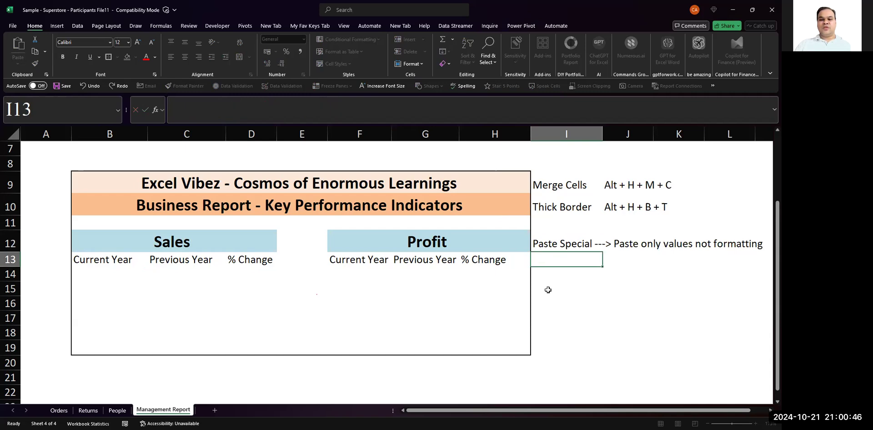
- Enter the note "Paste as Values" in cell J13 below the Paste Special note
{"action": "key", "text": "Right"}
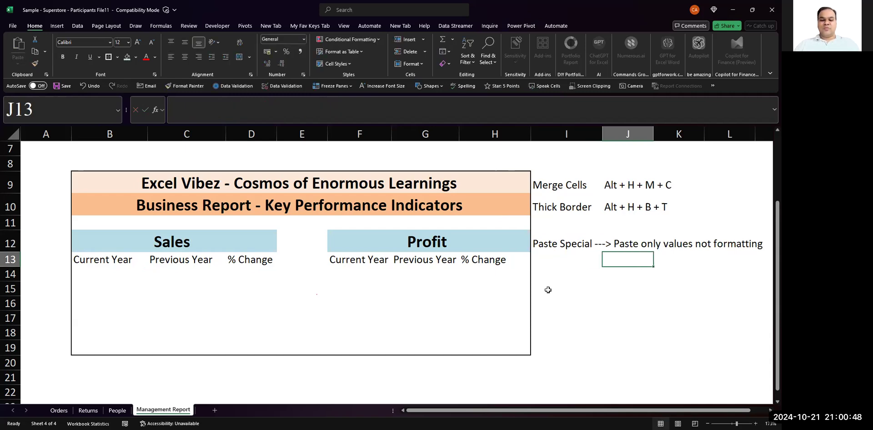
{"action": "type", "text": "Paste as"}
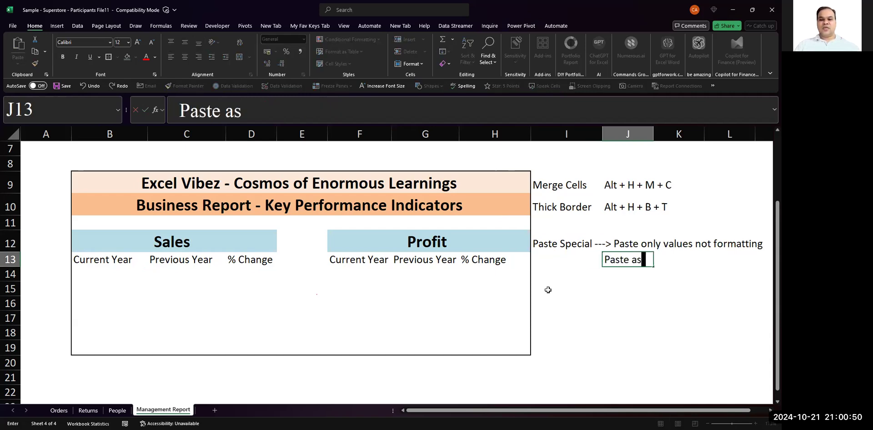
{"action": "type", "text": " Values"}
{"action": "key", "text": "Return"}
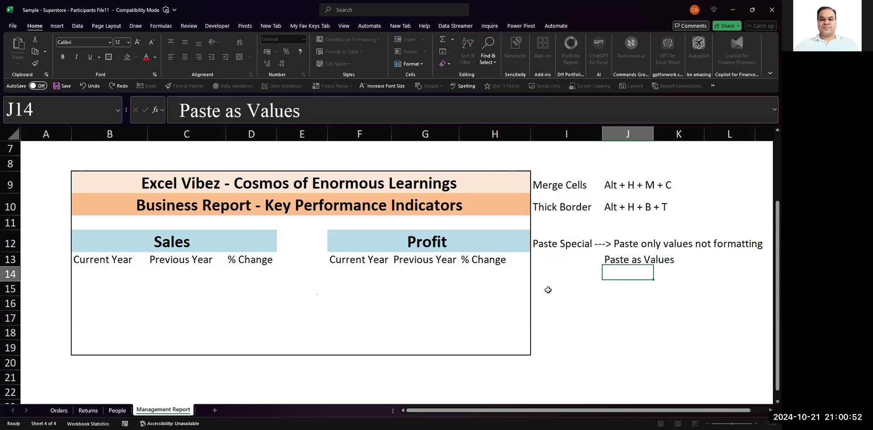
- Italicise and centre the Sales and Profit subheadings in B13:H13
{"action": "left_click", "coordinate": [341, 300]}
{"action": "left_click_drag", "start_coordinate": [94, 262], "coordinate": [503, 258]}
{"action": "key", "text": "ctrl+i"}
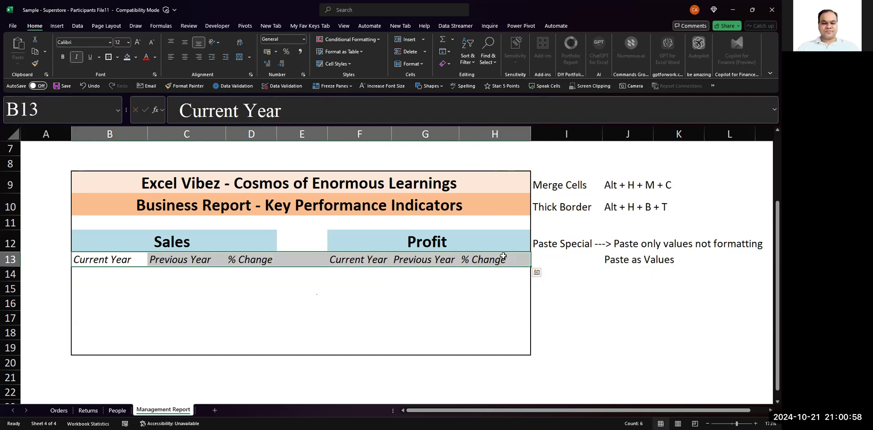
{"action": "left_click", "coordinate": [184, 57]}
{"action": "left_click", "coordinate": [212, 313]}
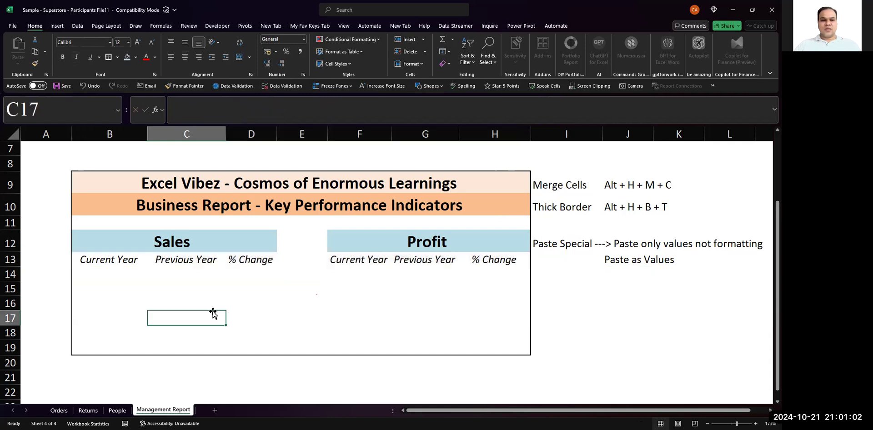
- Fill the Sales subheadings in B13:D13 with the lightest aqua theme colour
{"action": "left_click_drag", "start_coordinate": [79, 260], "coordinate": [498, 260]}
{"action": "key", "text": "Right"}
{"action": "key", "text": "Left"}
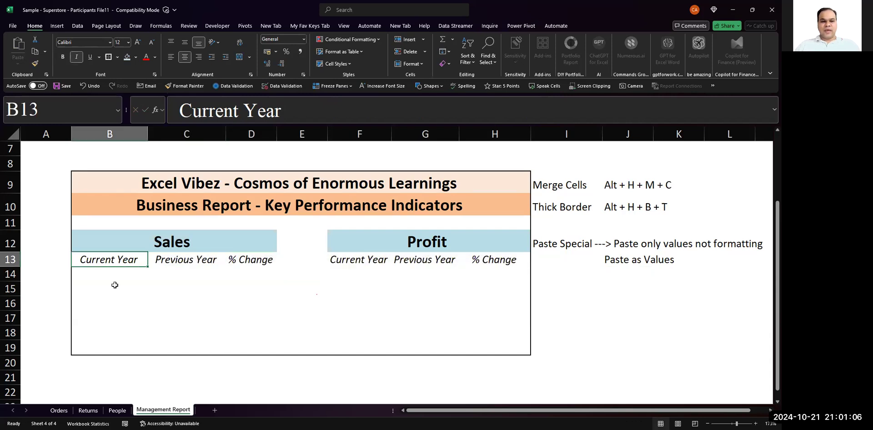
{"action": "key", "text": "shift+Right"}
{"action": "key", "text": "shift+Right"}
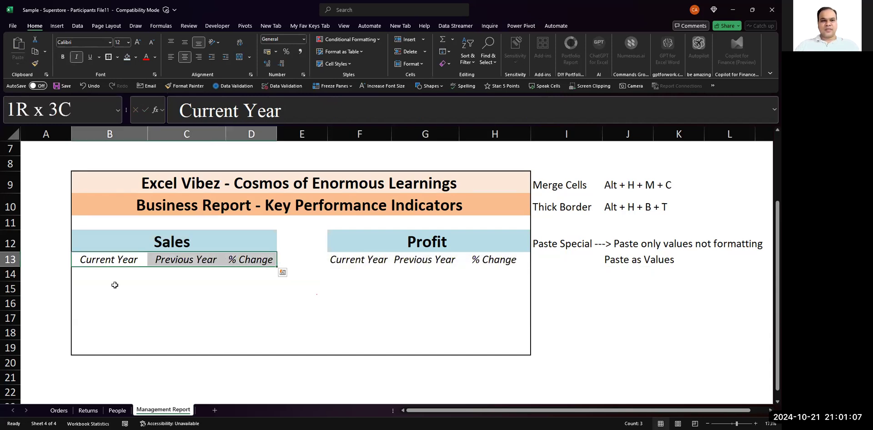
{"action": "left_click", "coordinate": [135, 57]}
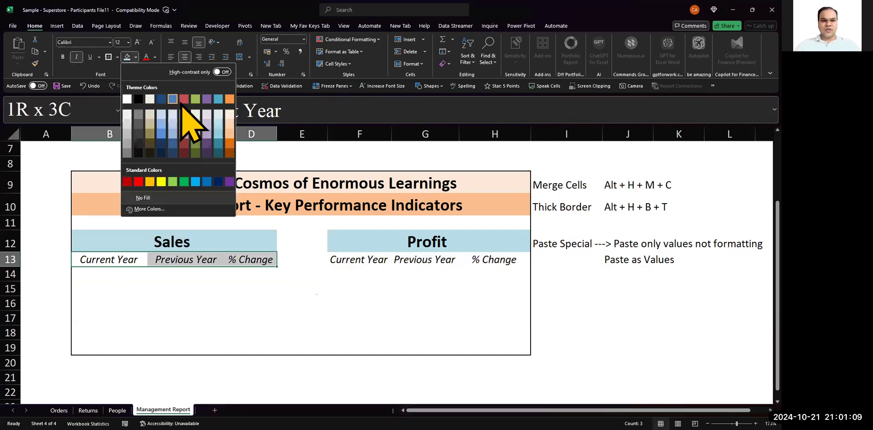
{"action": "left_click", "coordinate": [217, 113]}
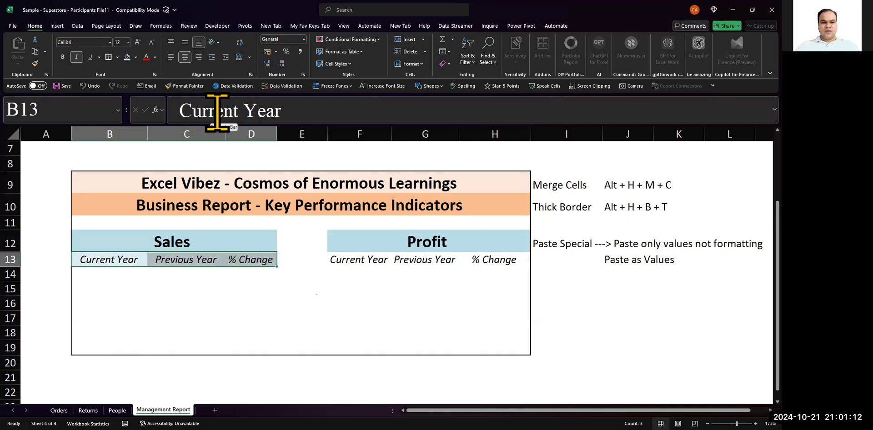
- Make the Sales subheadings in B13:D13 bold and reduce their font size to 10
{"action": "key", "text": "ctrl+b"}
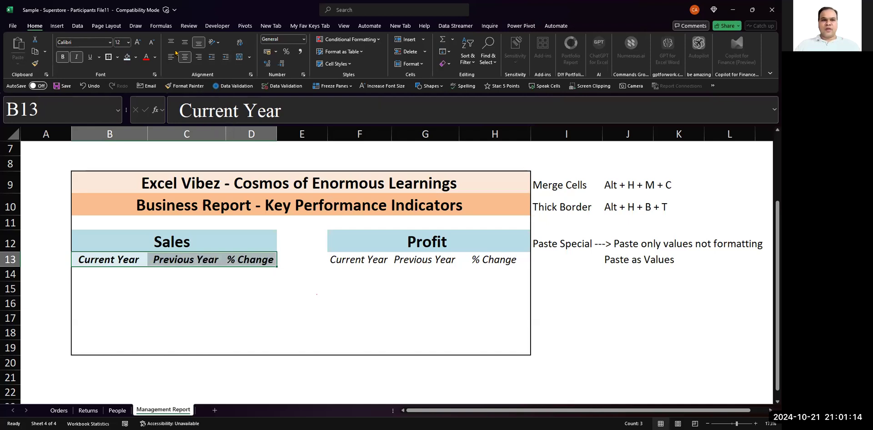
{"action": "left_click", "coordinate": [150, 44]}
{"action": "left_click", "coordinate": [150, 44]}
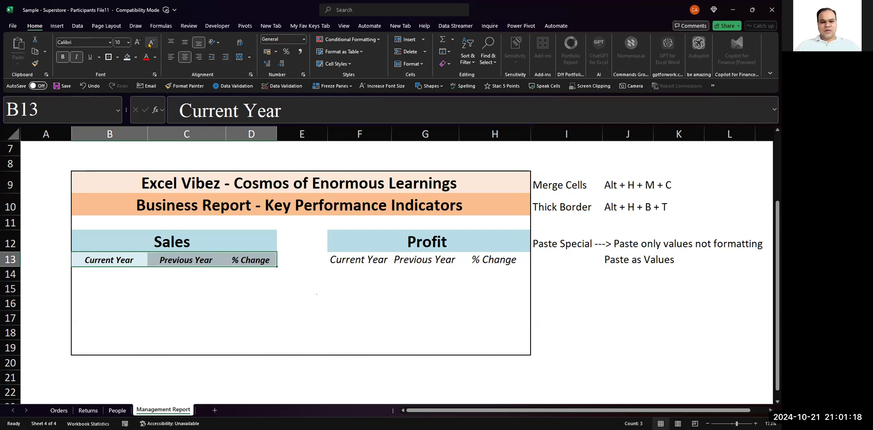
{"action": "left_click", "coordinate": [150, 45]}
{"action": "key", "text": "ctrl+q"}
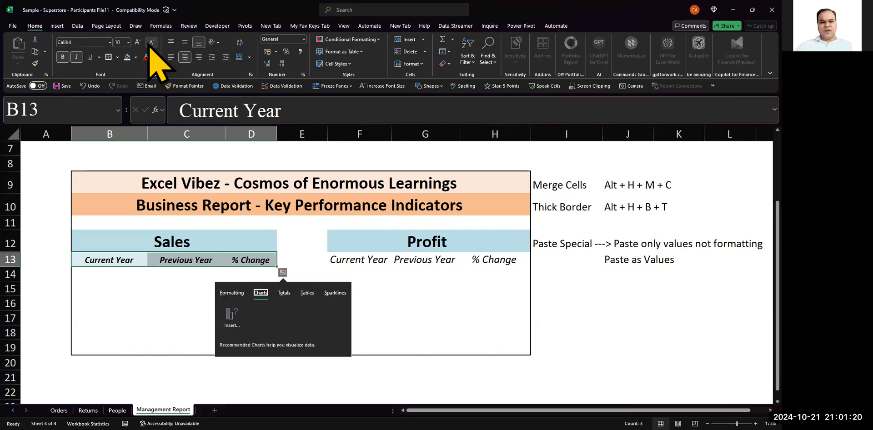
{"action": "key", "text": "Escape"}
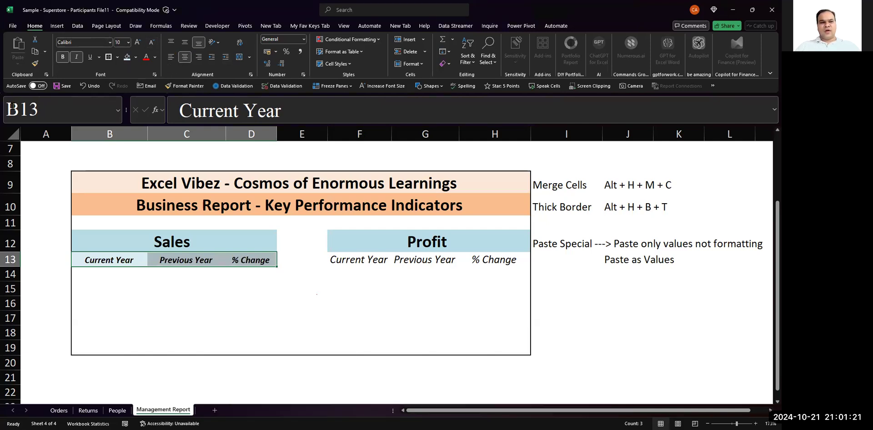
- Copy the formatting of the Sales subheadings in B13:D13 onto the Profit subheadings in F13:H13
{"action": "left_click", "coordinate": [37, 63]}
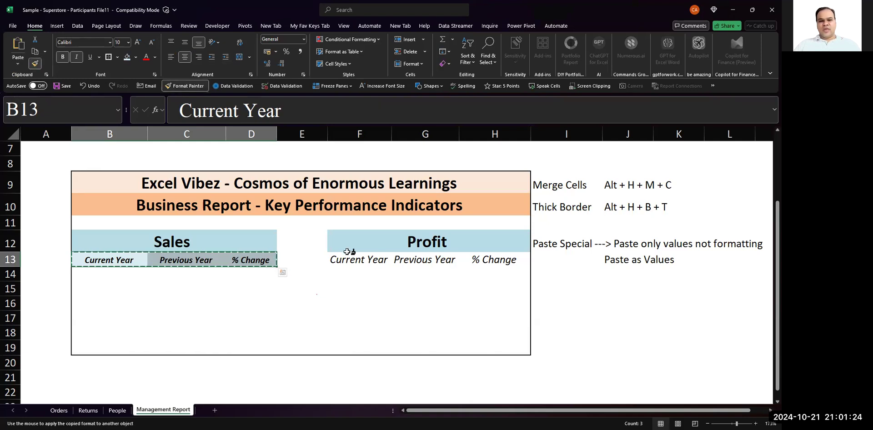
{"action": "left_click_drag", "start_coordinate": [336, 249], "coordinate": [447, 260]}
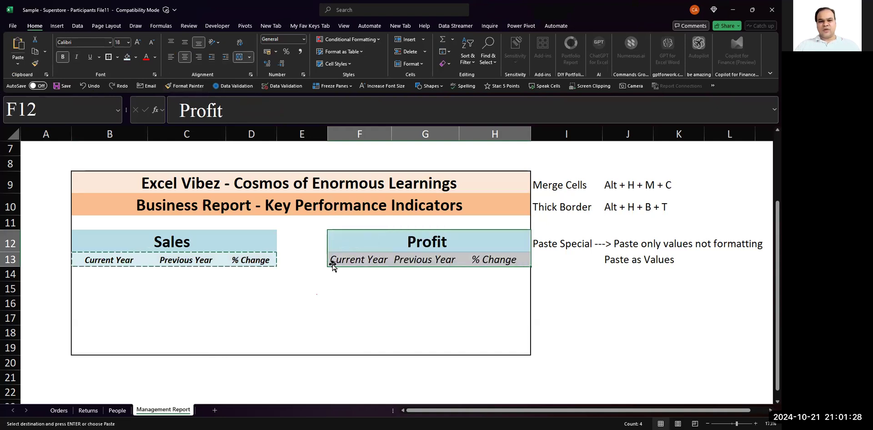
{"action": "left_click_drag", "start_coordinate": [340, 262], "coordinate": [489, 258]}
{"action": "left_click_drag", "start_coordinate": [136, 260], "coordinate": [253, 259]}
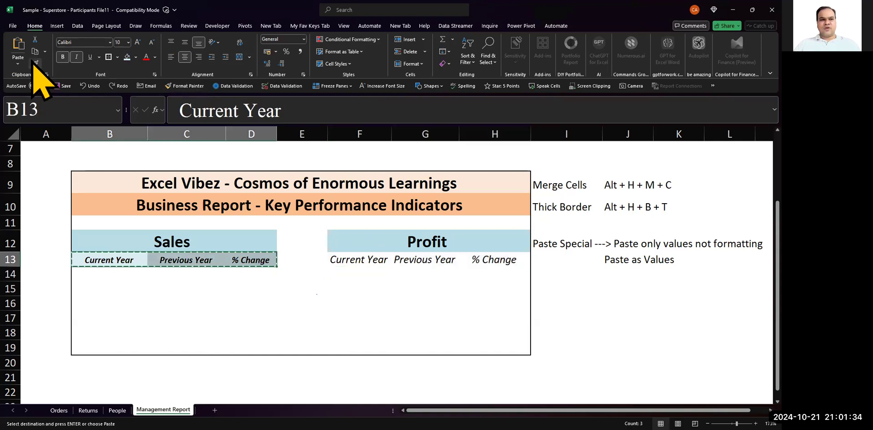
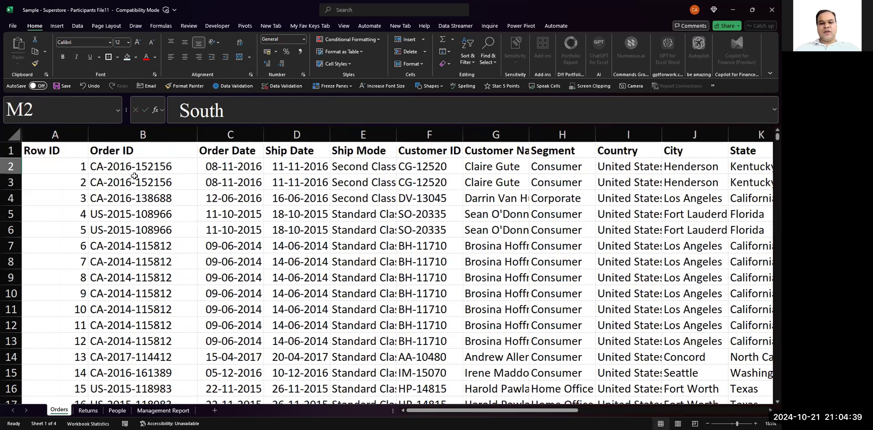
- Select the whole Orders dataset and check several dates in the Order Date column
{"action": "key", "text": "ctrl+a"}
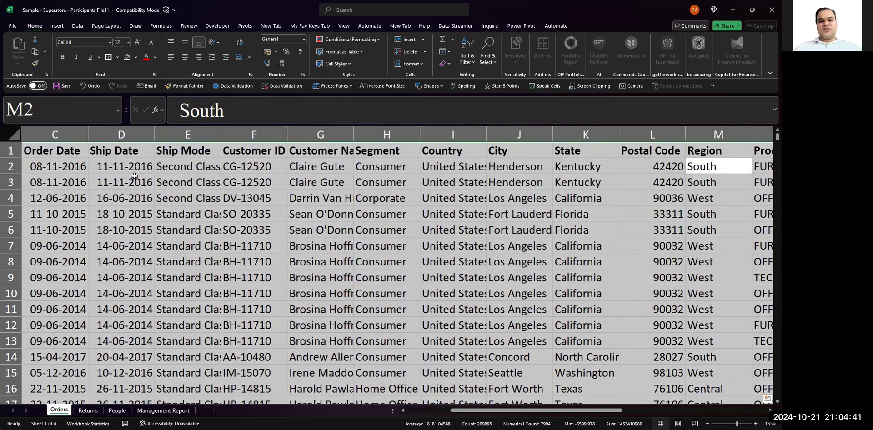
{"action": "scroll", "coordinate": [135, 176], "scroll_direction": "left", "scroll_amount": 3}
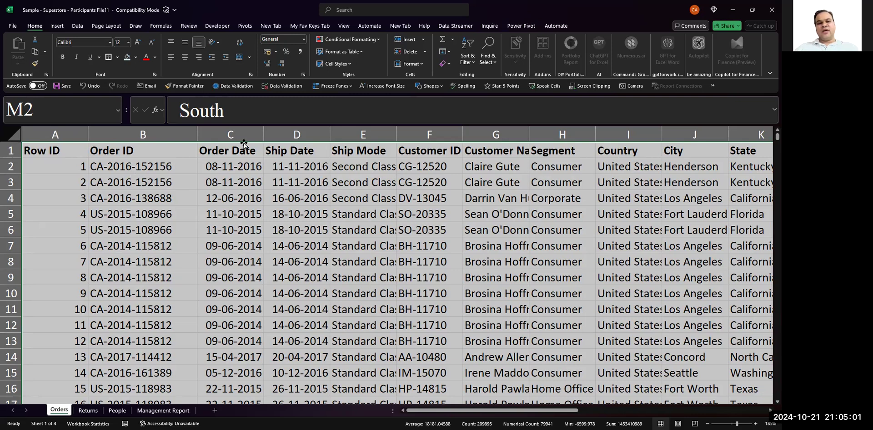
{"action": "left_click", "coordinate": [236, 185]}
{"action": "left_click", "coordinate": [237, 245]}
{"action": "left_click", "coordinate": [241, 298]}
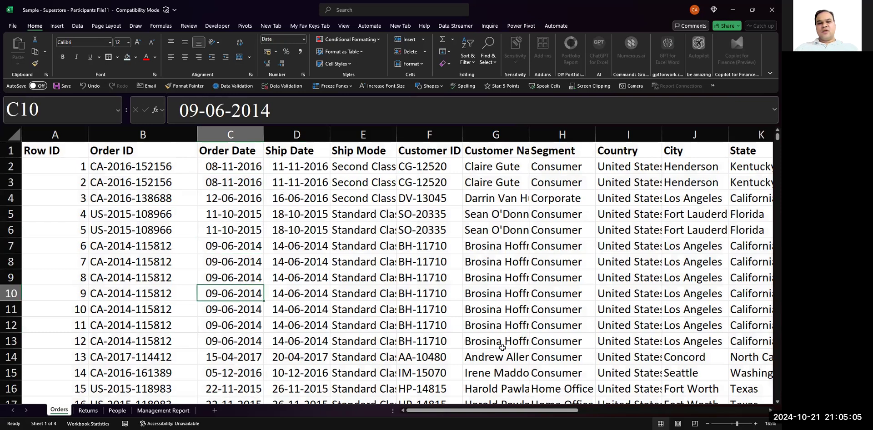
{"action": "key", "text": "alt+Tab"}
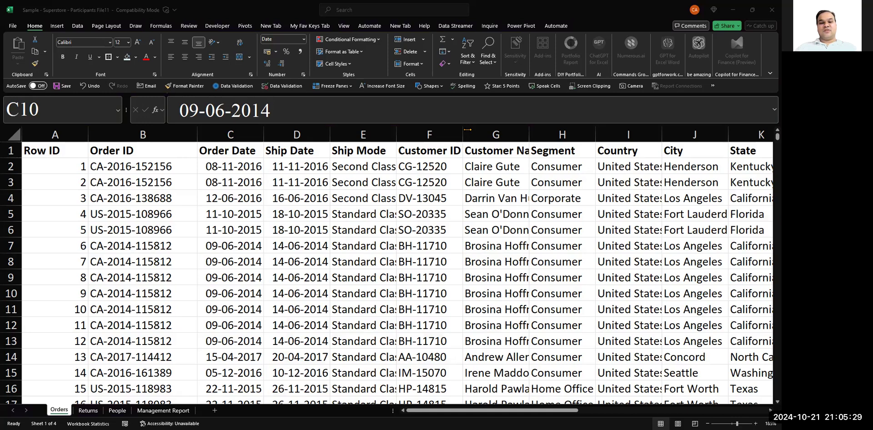
- Enter the shortcut note "Alt + H + S + U ---> Custom Sort" in cell X2 of the Orders sheet
{"action": "scroll", "coordinate": [365, 181], "scroll_direction": "right", "scroll_amount": 6}
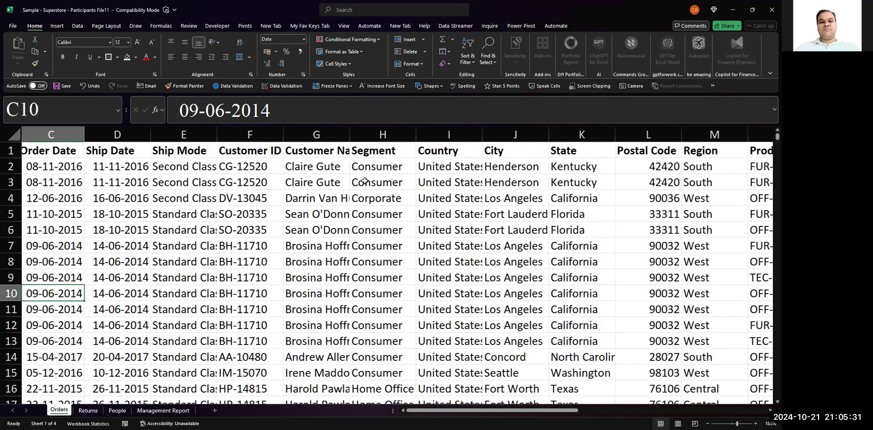
{"action": "scroll", "coordinate": [365, 181], "scroll_direction": "right", "scroll_amount": 5}
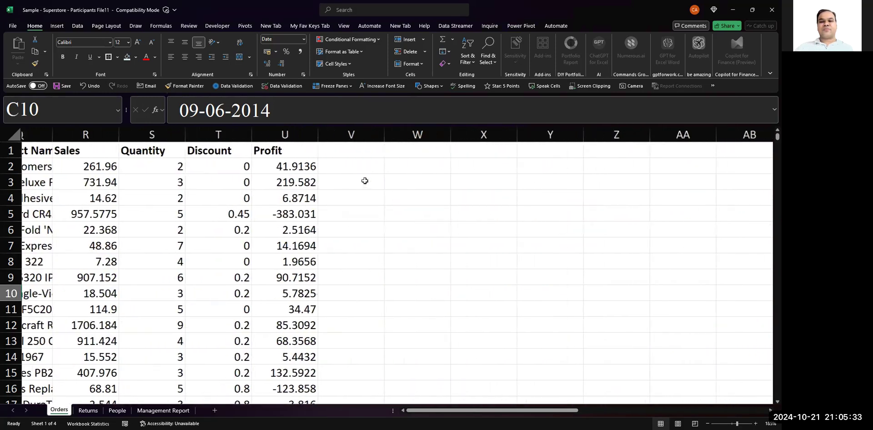
{"action": "left_click", "coordinate": [477, 165]}
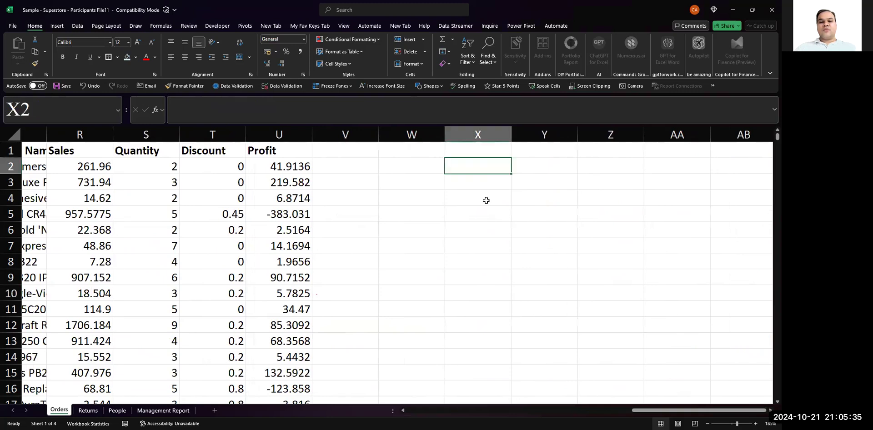
{"action": "key", "text": "alt+Tab"}
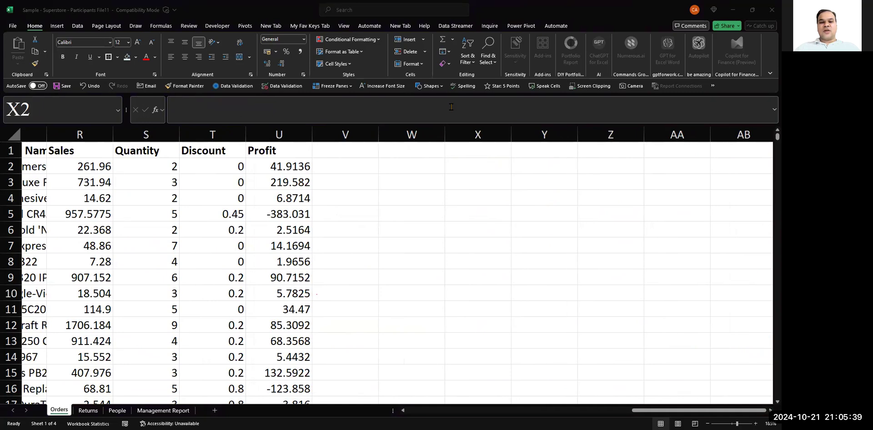
{"action": "left_click", "coordinate": [474, 164]}
{"action": "type", "text": "Alt + H + "}
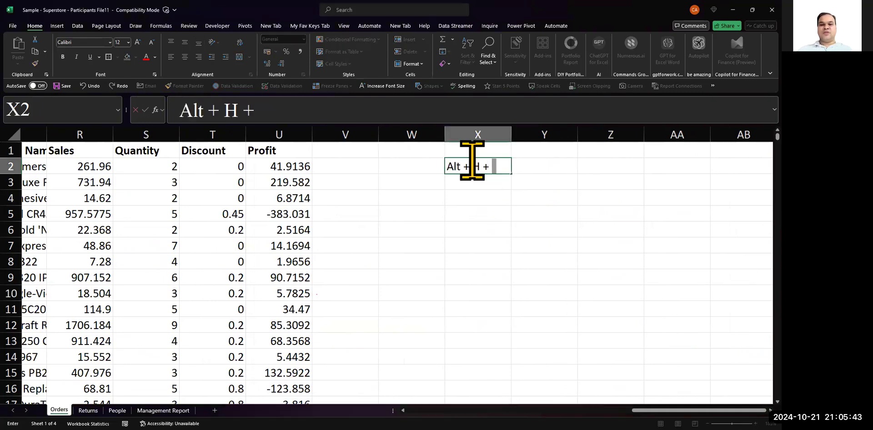
{"action": "type", "text": "S + U"}
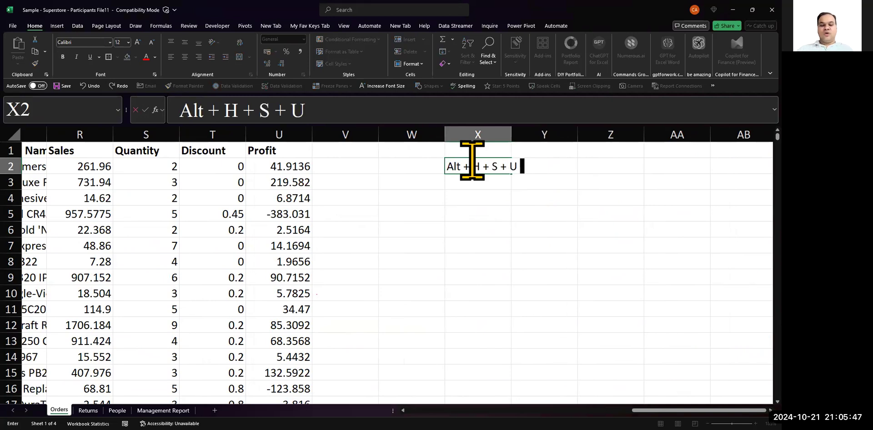
{"action": "type", "text": " ---> S"}
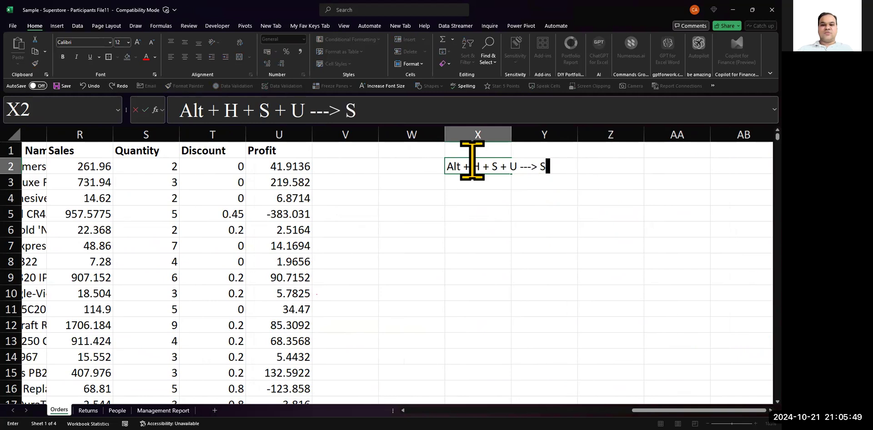
{"action": "key", "text": "BackSpace"}
{"action": "type", "text": "Custom Sort"}
{"action": "key", "text": "Return"}
- Copy the Custom Sort shortcut note from X2 into the cell above it, X1
{"action": "key", "text": "Up"}
{"action": "key", "text": "Up"}
{"action": "key", "text": "Down"}
{"action": "key", "text": "ctrl+c"}
{"action": "key", "text": "Up"}
{"action": "key", "text": "Return"}
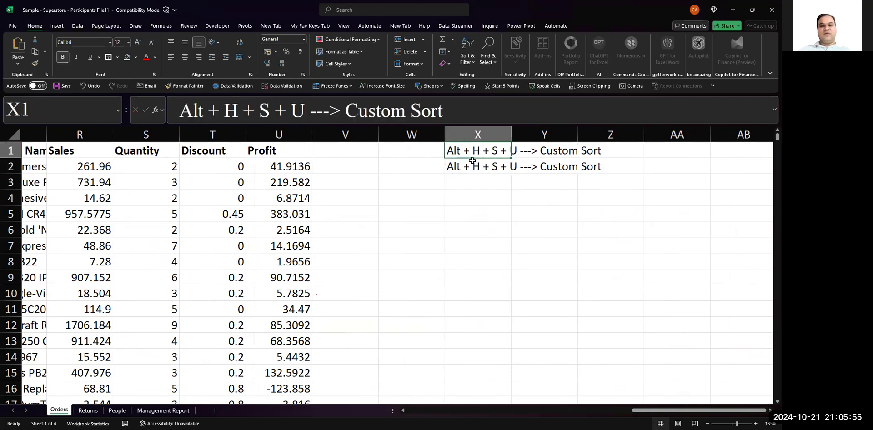
- Change the shortcut in the X1 note to "Alt + H + S + S"
{"action": "key", "text": "F2"}
{"action": "key", "text": "ctrl+Left"}
{"action": "key", "text": "ctrl+Left"}
{"action": "key", "text": "ctrl+Left"}
{"action": "key", "text": "BackSpace"}
{"action": "type", "text": "s"}
{"action": "key", "text": "BackSpace"}
{"action": "type", "text": "S"}
{"action": "key", "text": "Return"}
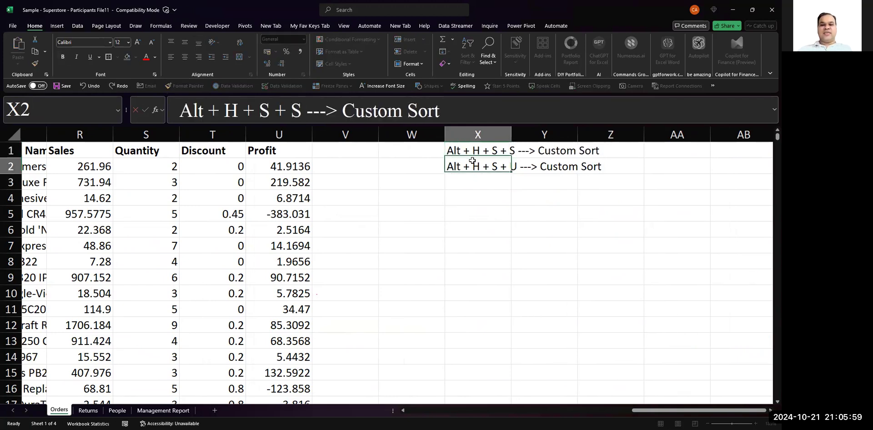
- Shorten the description in the X1 note so that it reads "Alt + H + S + S ---> Sort"
{"action": "key", "text": "Up"}
{"action": "key", "text": "Right"}
{"action": "key", "text": "Left"}
{"action": "key", "text": "Left"}
{"action": "key", "text": "Right"}
{"action": "key", "text": "F2"}
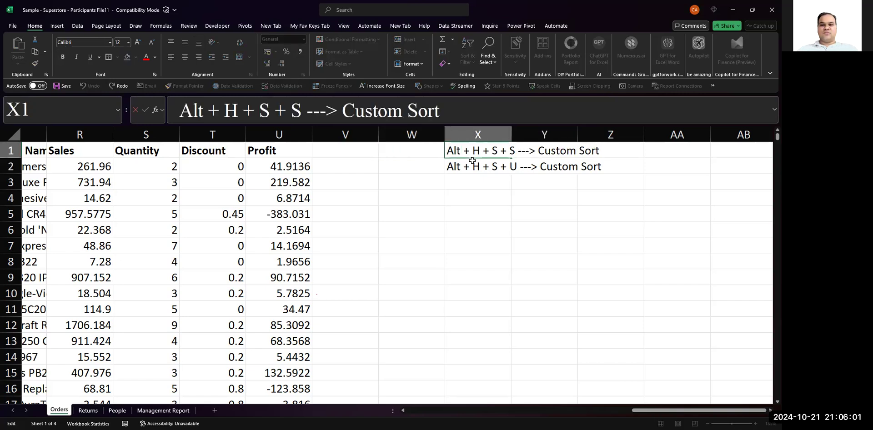
{"action": "key", "text": "BackSpace"}
{"action": "key", "text": "BackSpace"}
{"action": "key", "text": "BackSpace"}
{"action": "key", "text": "BackSpace"}
{"action": "key", "text": "BackSpace"}
{"action": "key", "text": "BackSpace"}
{"action": "key", "text": "BackSpace"}
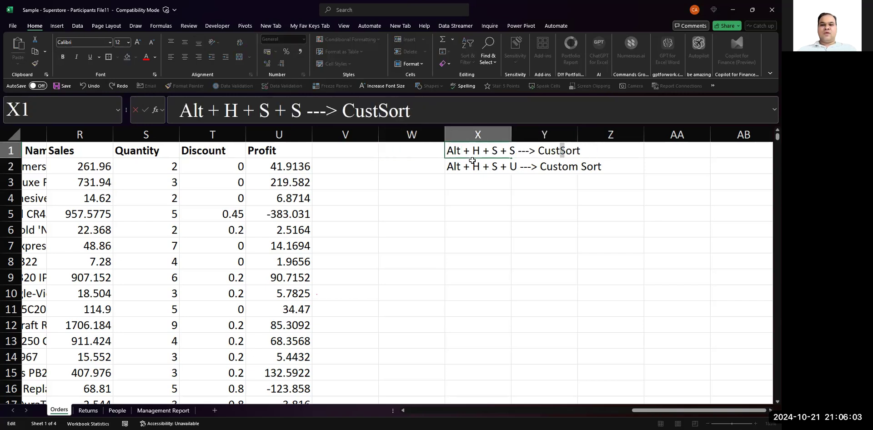
{"action": "key", "text": "Return"}
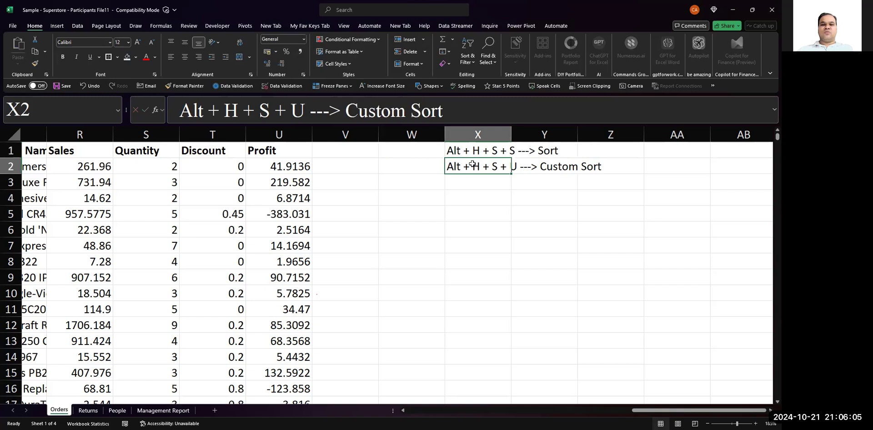
{"action": "left_click", "coordinate": [472, 208]}
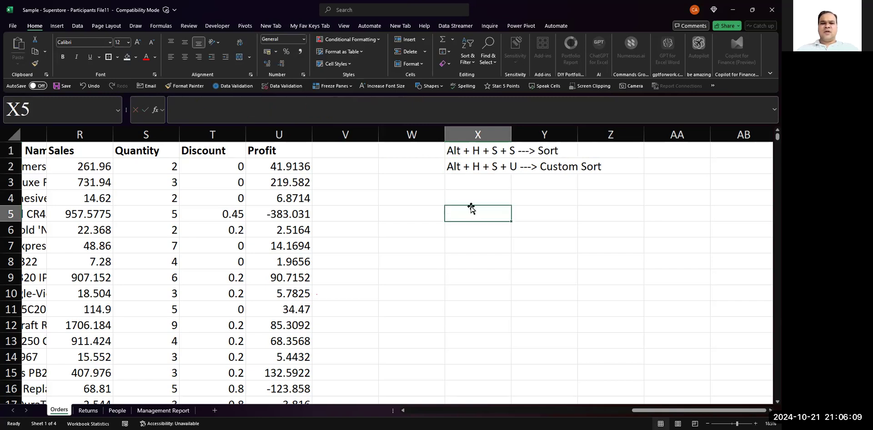
{"action": "key", "text": "alt+Tab"}
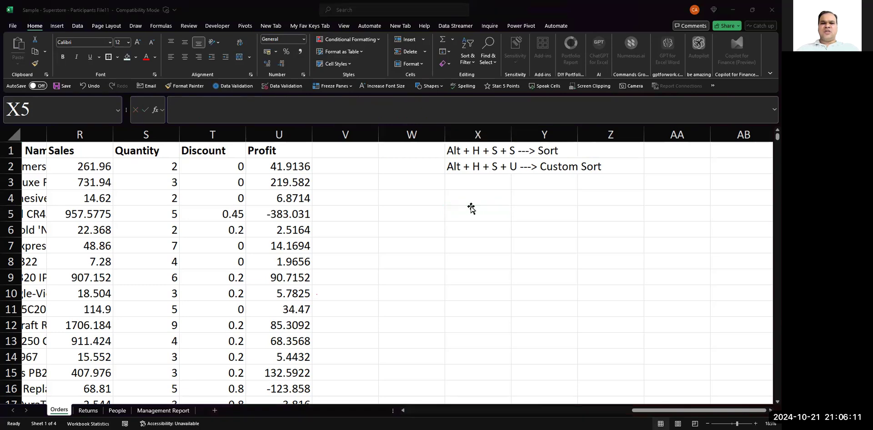
{"action": "left_click", "coordinate": [244, 213]}
{"action": "scroll", "coordinate": [244, 213], "scroll_direction": "left", "scroll_amount": 6}
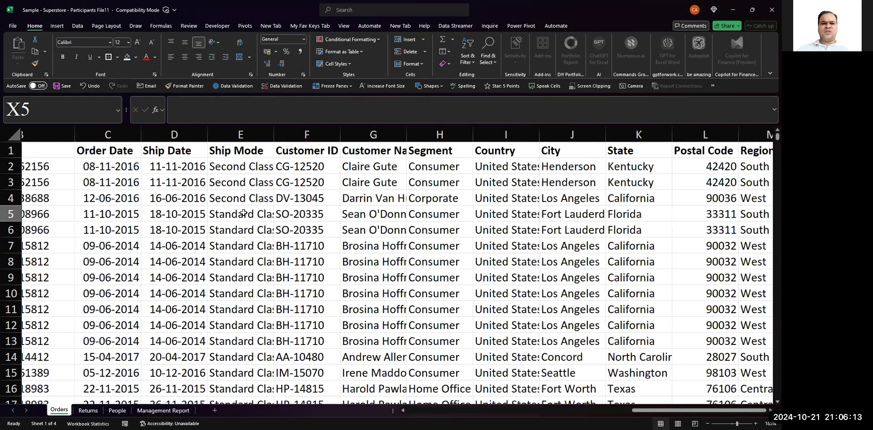
{"action": "scroll", "coordinate": [243, 213], "scroll_direction": "down", "scroll_amount": 2}
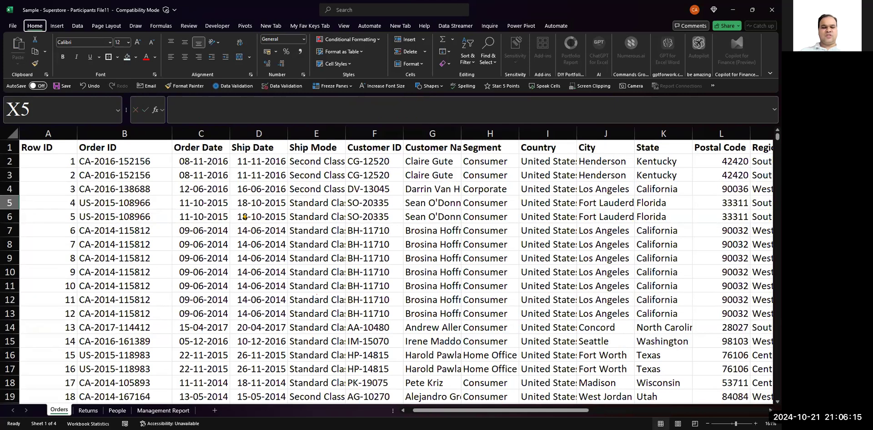
{"action": "key", "text": "alt+h"}
{"action": "key", "text": "t"}
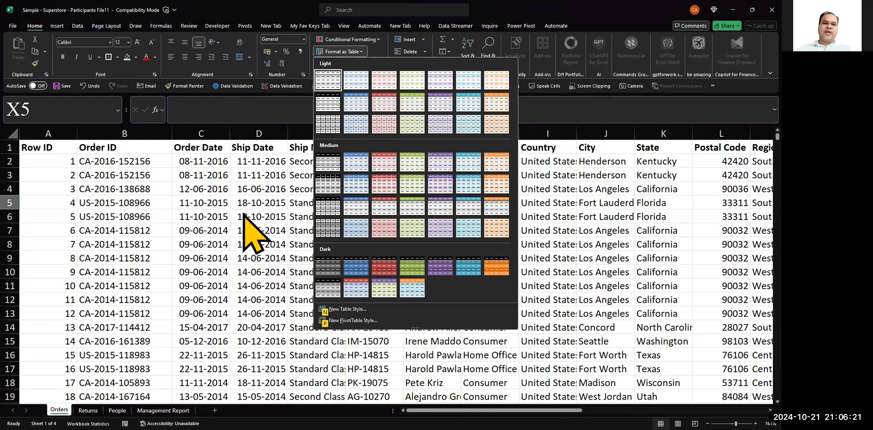
{"action": "key", "text": "Down"}
{"action": "key", "text": "Right"}
{"action": "key", "text": "Right"}
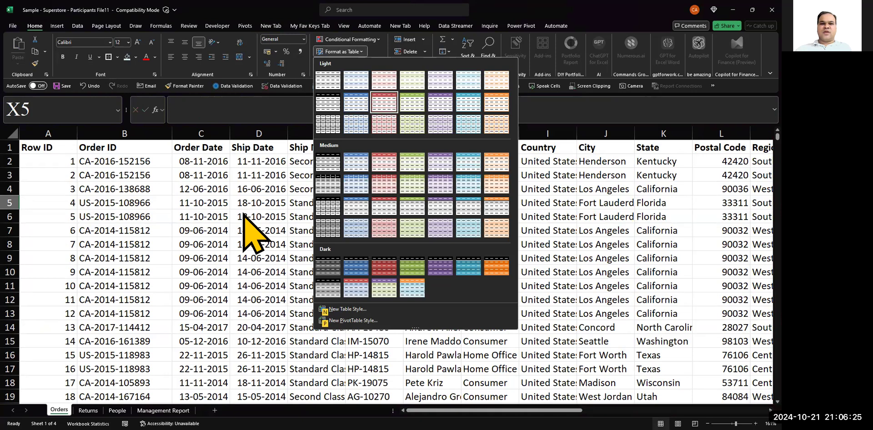
{"action": "key", "text": "Return"}
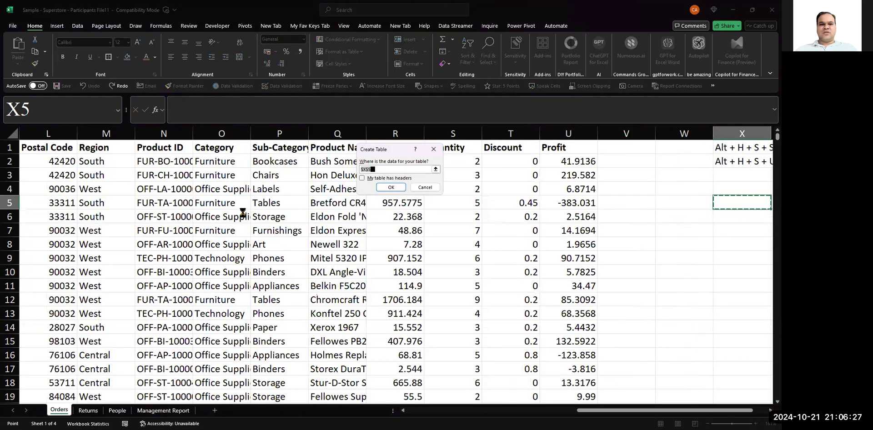
{"action": "key", "text": "Escape"}
- Select the whole Orders dataset from A5 and format it as a table with the red-header light style
{"action": "key", "text": "Left"}
{"action": "key", "text": "Left"}
{"action": "key", "text": "Left"}
{"action": "key", "text": "Left"}
{"action": "key", "text": "Left"}
{"action": "key", "text": "Left"}
{"action": "key", "text": "Left"}
{"action": "key", "text": "Left"}
{"action": "key", "text": "Left"}
{"action": "key", "text": "Left"}
{"action": "key", "text": "Left"}
{"action": "key", "text": "Left"}
{"action": "key", "text": "Left"}
{"action": "key", "text": "Left"}
{"action": "key", "text": "Left"}
{"action": "key", "text": "Left"}
{"action": "key", "text": "Left"}
{"action": "key", "text": "Left"}
{"action": "key", "text": "Left"}
{"action": "key", "text": "Left"}
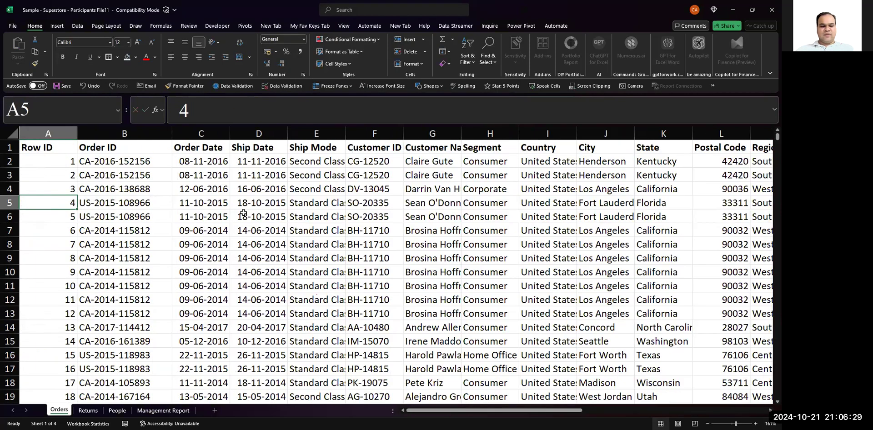
{"action": "key", "text": "ctrl+a"}
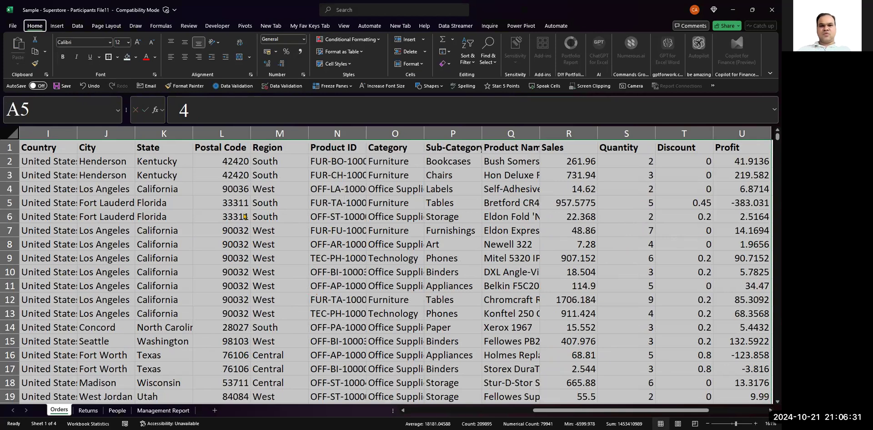
{"action": "key", "text": "alt+h"}
{"action": "key", "text": "t"}
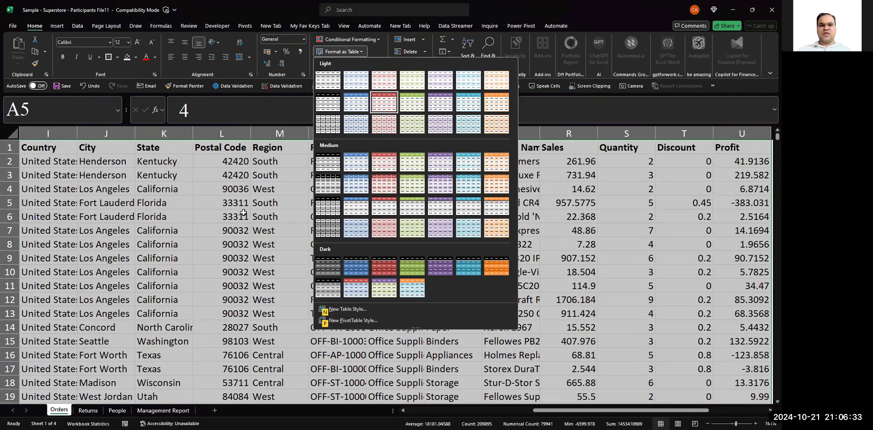
{"action": "key", "text": "Return"}
{"action": "key", "text": "Return"}
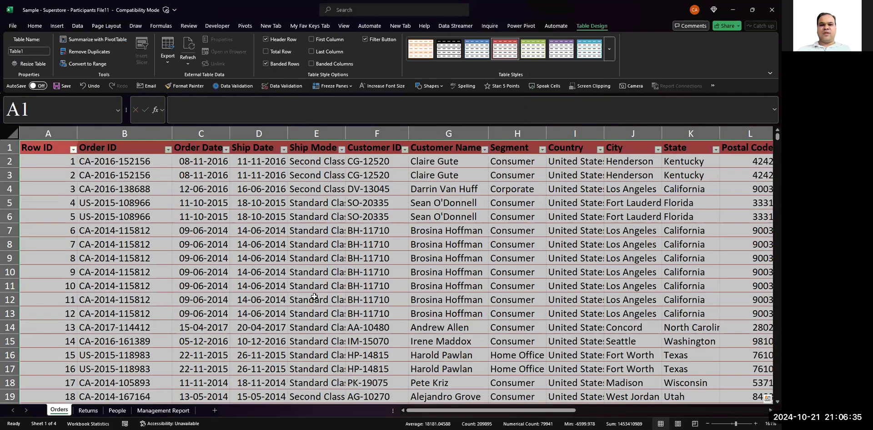
- Undo the table formatting applied to the Orders dataset
{"action": "scroll", "coordinate": [314, 297], "scroll_direction": "down", "scroll_amount": 1}
{"action": "scroll", "coordinate": [314, 297], "scroll_direction": "up", "scroll_amount": 1}
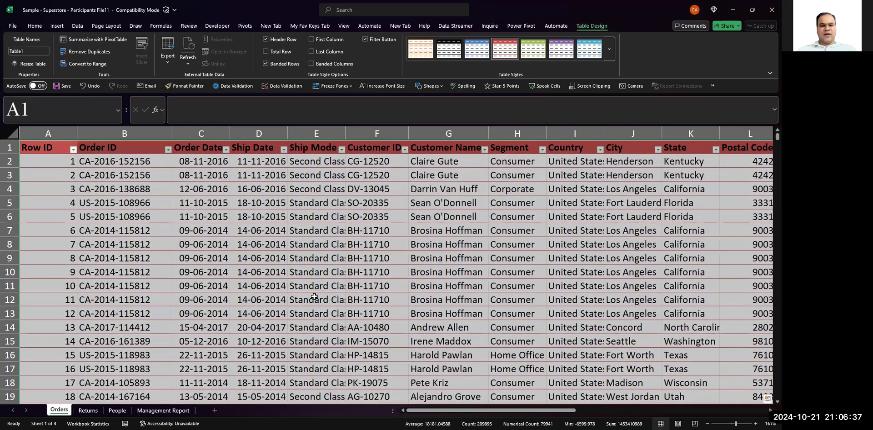
{"action": "key", "text": "ctrl+z"}
{"action": "left_click", "coordinate": [314, 297]}
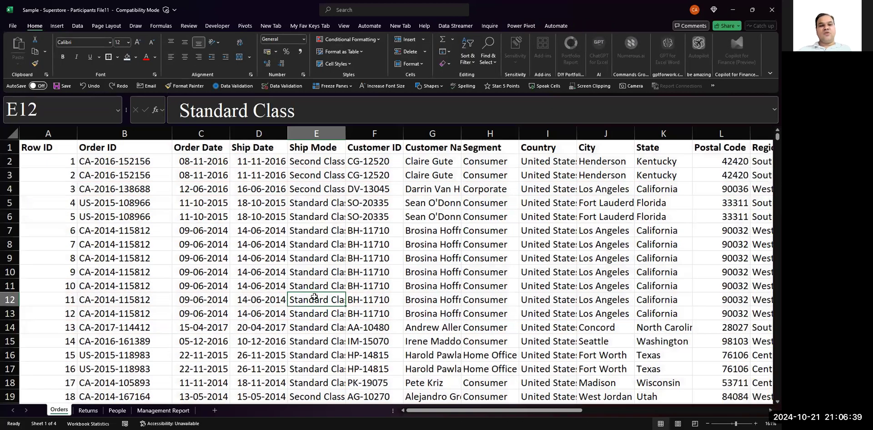
- Select the whole Orders dataset from A1 and look at its Quick Analysis options for Formatting and Sparklines
{"action": "scroll", "coordinate": [314, 297], "scroll_direction": "down", "scroll_amount": 3}
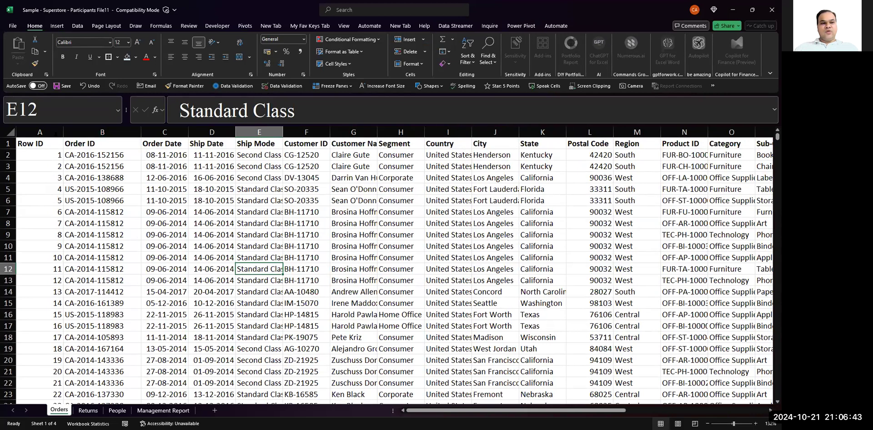
{"action": "left_click", "coordinate": [53, 147]}
{"action": "key", "text": "ctrl+shift+End"}
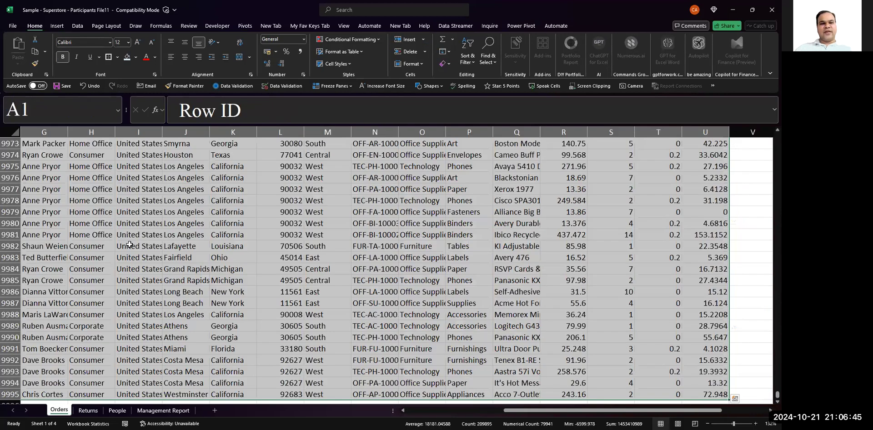
{"action": "scroll", "coordinate": [129, 245], "scroll_direction": "up", "scroll_amount": 20}
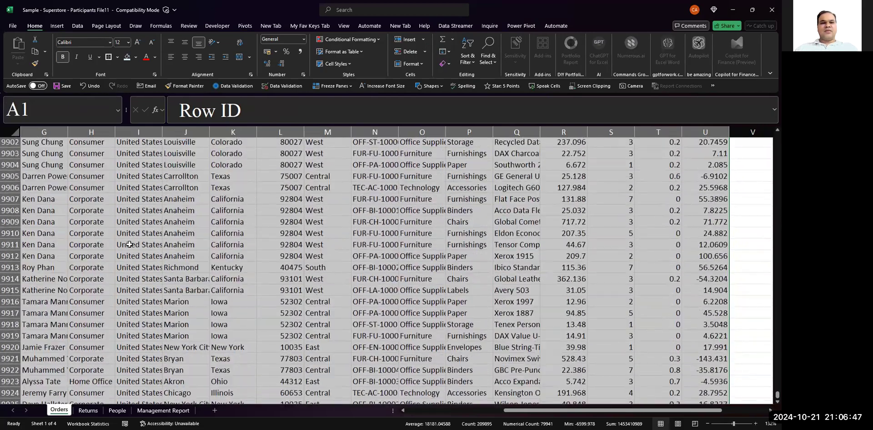
{"action": "key", "text": "ctrl+Home"}
{"action": "key", "text": "ctrl+shift+End"}
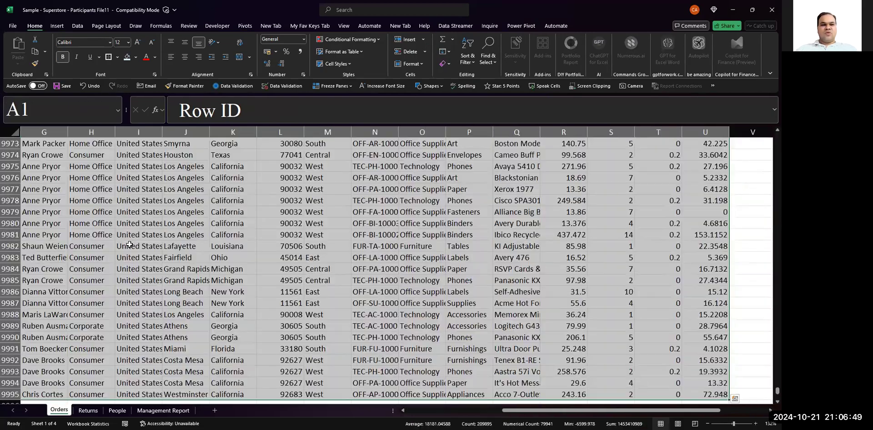
{"action": "key", "text": "ctrl+q"}
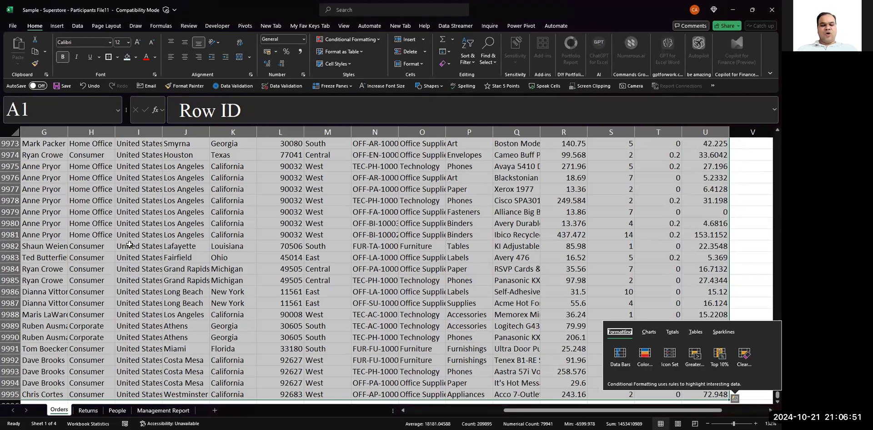
{"action": "key", "text": "s"}
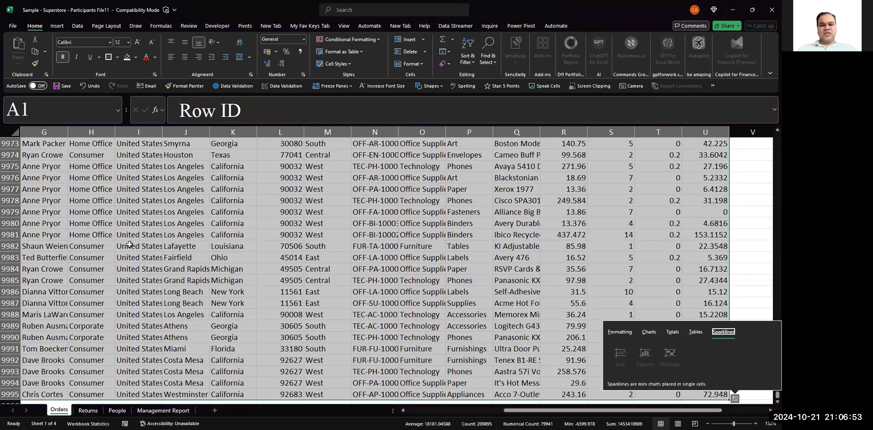
{"action": "key", "text": "Escape"}
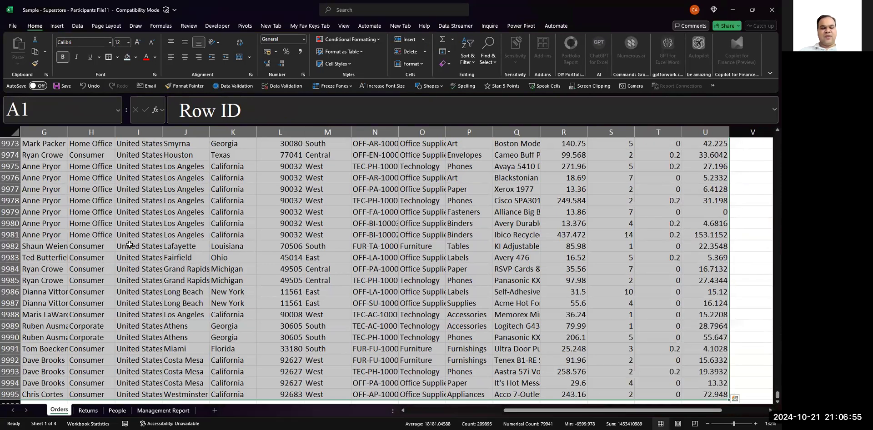
{"action": "key", "text": "alt"}
{"action": "key", "text": "n"}
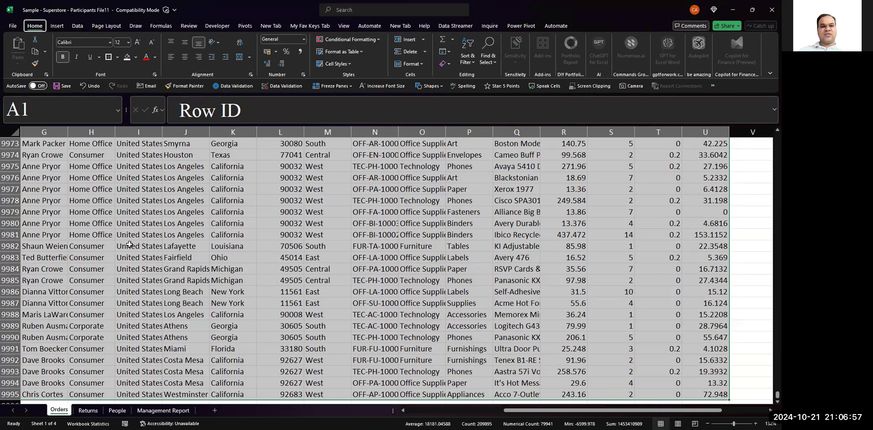
{"action": "key", "text": "ctrl+BackSpace"}
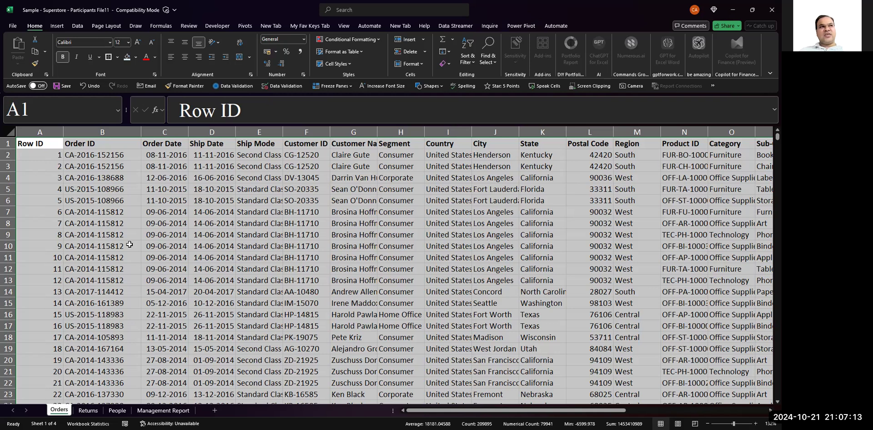
- Review the custom Sort settings for the selected Orders dataset and close them without sorting
{"action": "key", "text": "alt"}
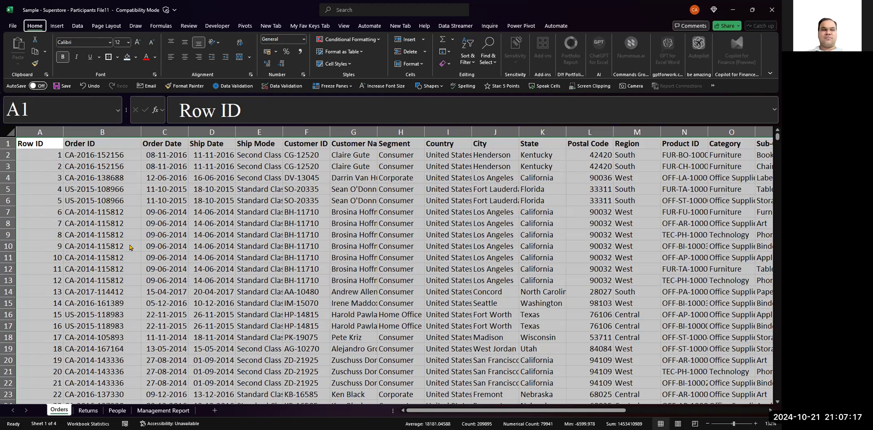
{"action": "key", "text": "d"}
{"action": "key", "text": "s"}
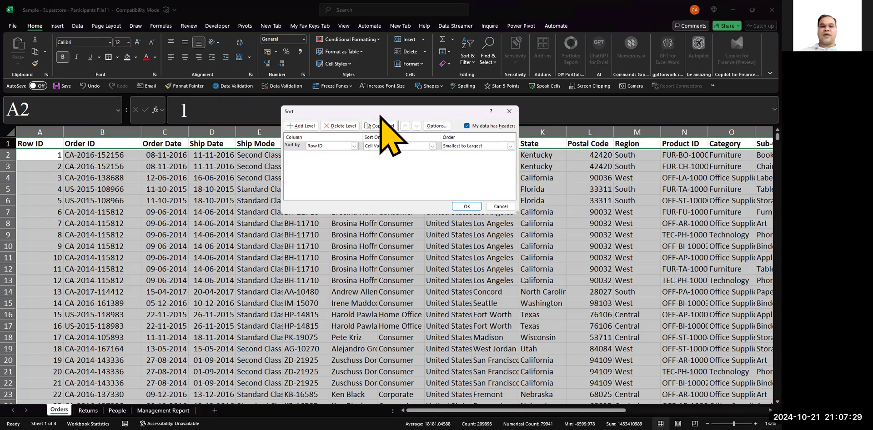
{"action": "left_click_drag", "start_coordinate": [380, 115], "coordinate": [364, 162]}
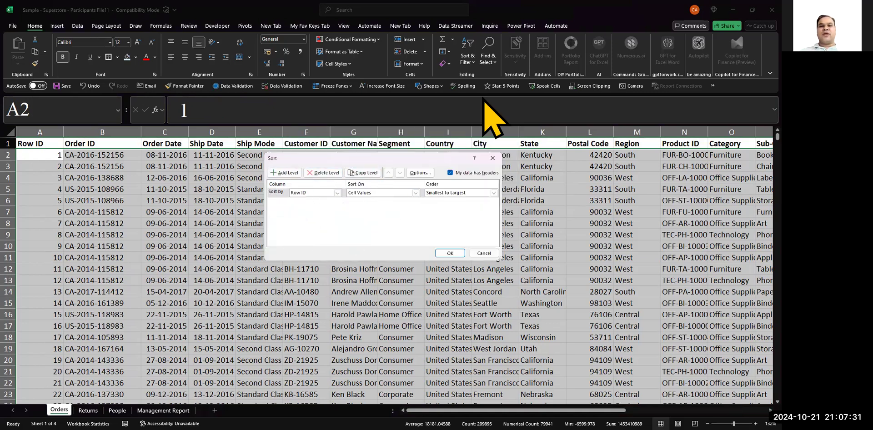
{"action": "left_click", "coordinate": [484, 253]}
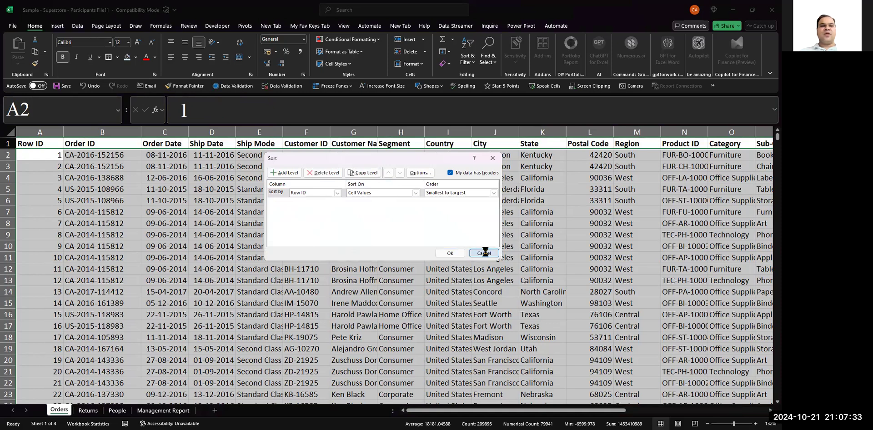
{"action": "left_click", "coordinate": [469, 58]}
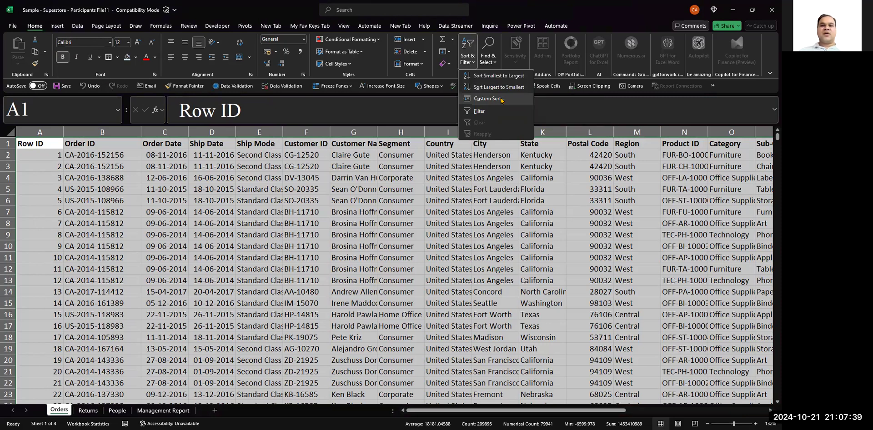
{"action": "left_click", "coordinate": [502, 101]}
{"action": "left_click", "coordinate": [502, 100]}
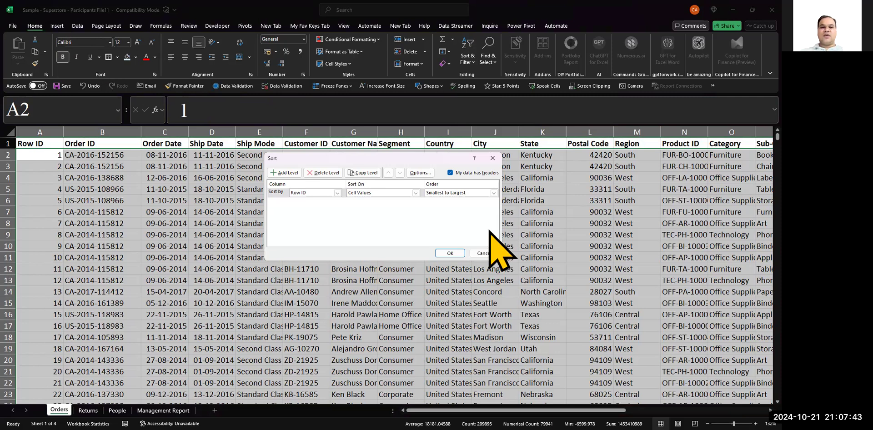
{"action": "key", "text": "ctrl+1"}
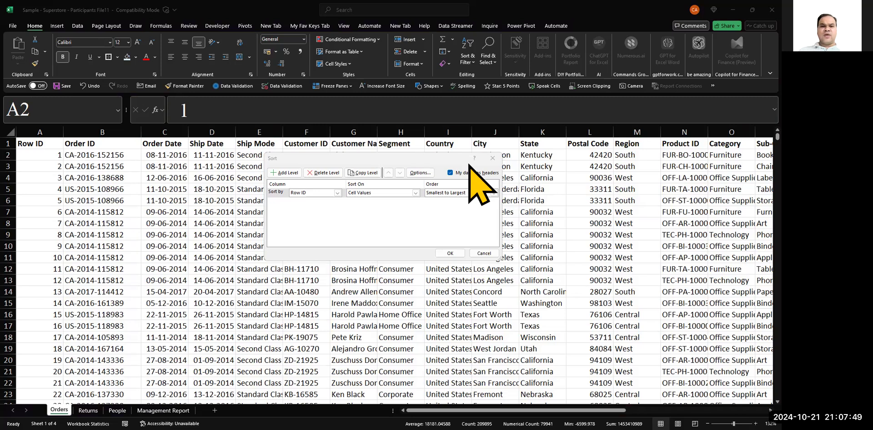
{"action": "key", "text": "Escape"}
- Select the whole Orders dataset from F5 and sort it by Customer ID from Z to A
{"action": "left_click", "coordinate": [327, 186]}
{"action": "key", "text": "ctrl+a"}
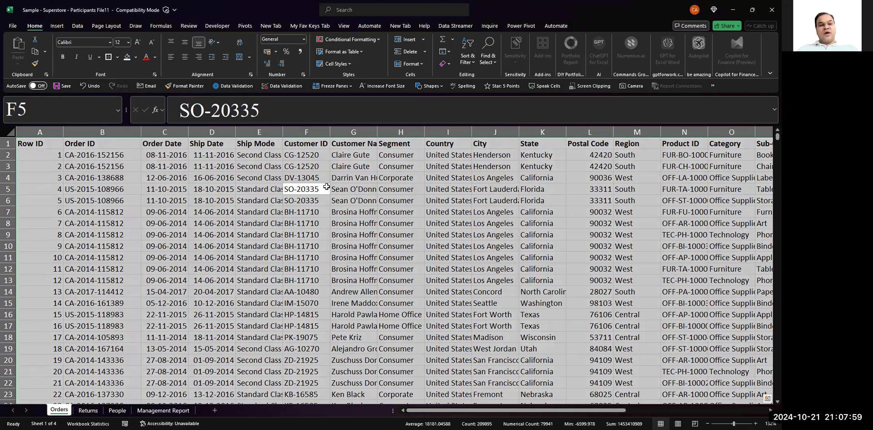
{"action": "key", "text": "alt"}
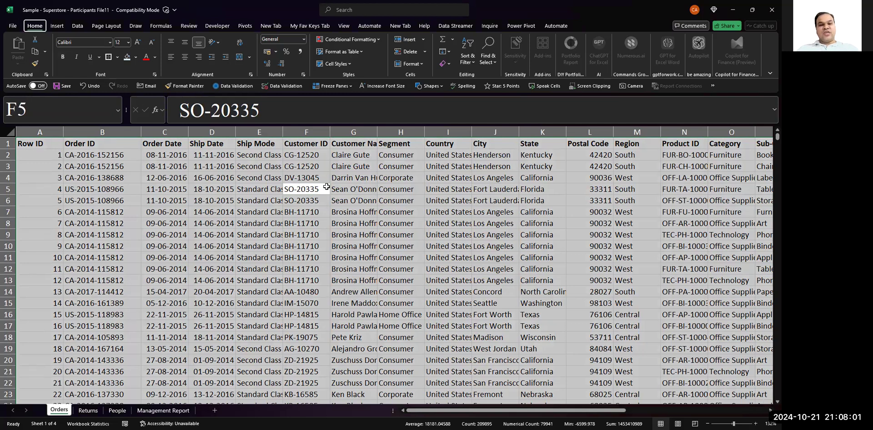
{"action": "key", "text": "h"}
{"action": "key", "text": "s"}
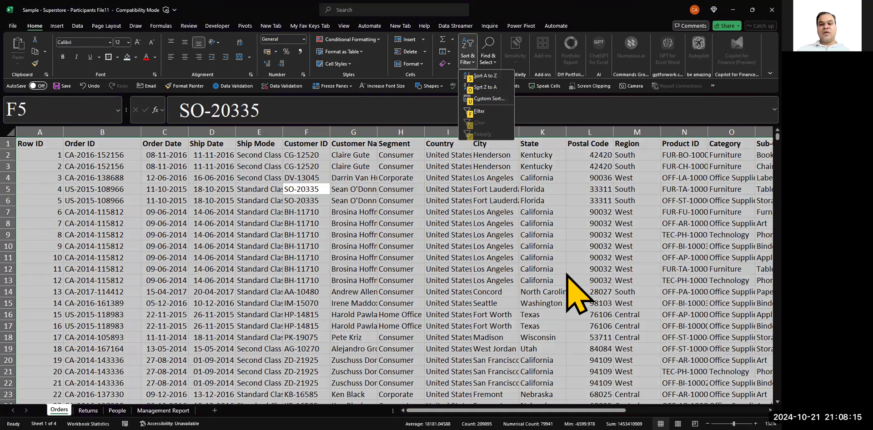
{"action": "left_click", "coordinate": [626, 356]}
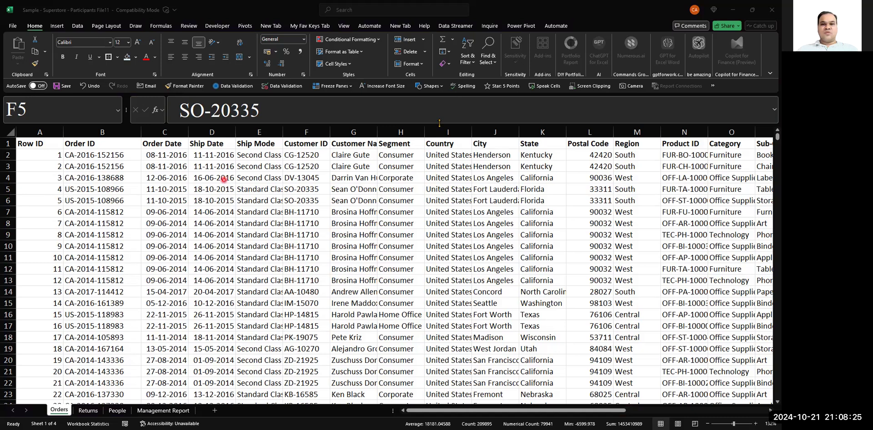
{"action": "left_click", "coordinate": [467, 62]}
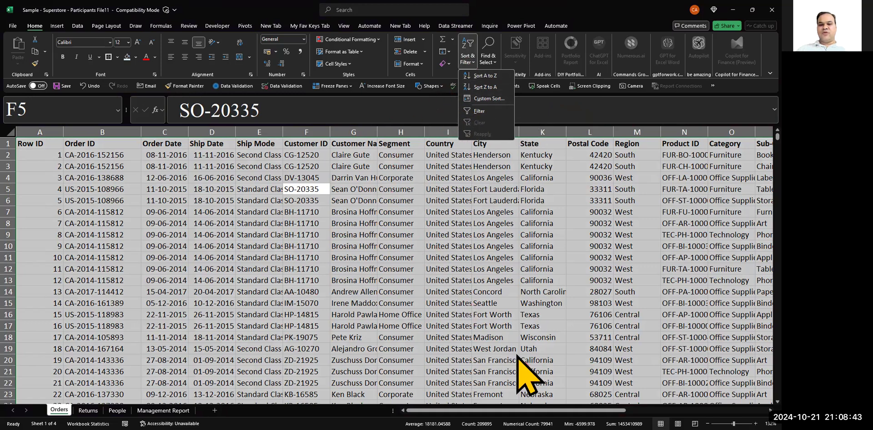
{"action": "left_click", "coordinate": [487, 190]}
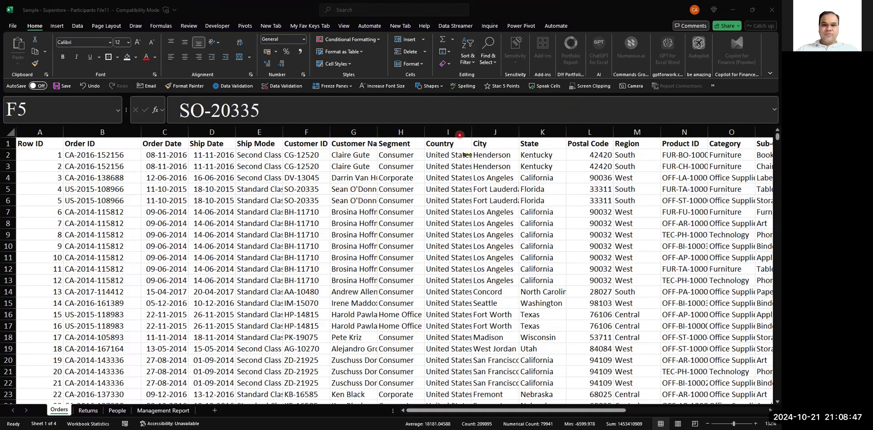
{"action": "left_click", "coordinate": [469, 59]}
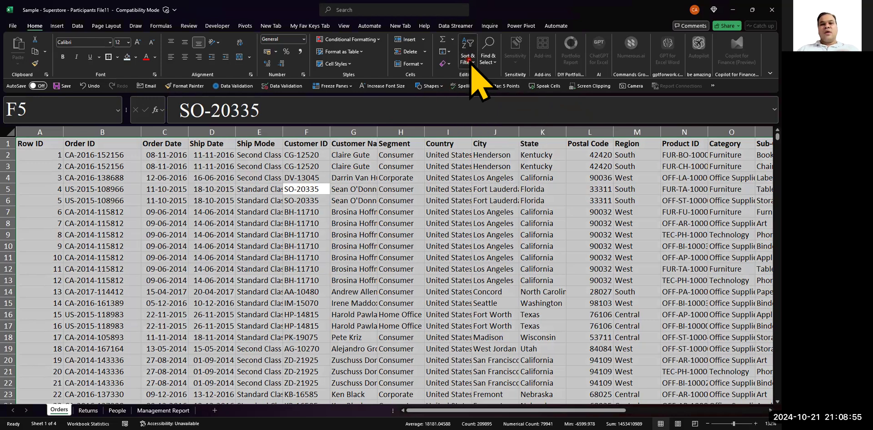
{"action": "left_click", "coordinate": [469, 63]}
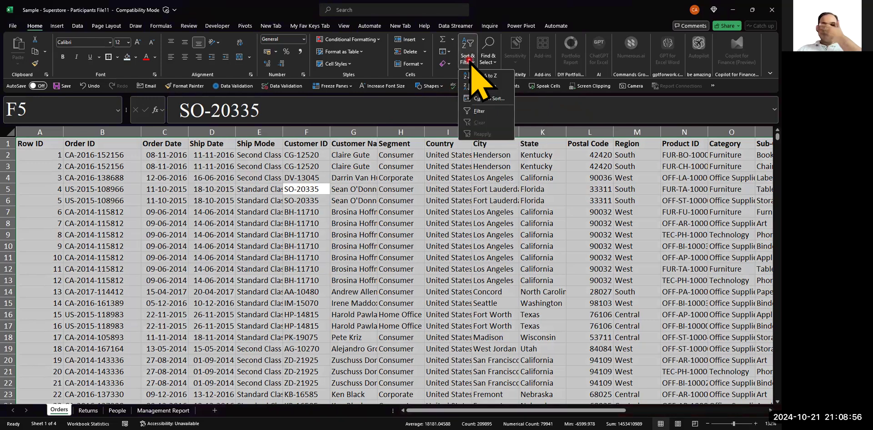
{"action": "left_click", "coordinate": [483, 100]}
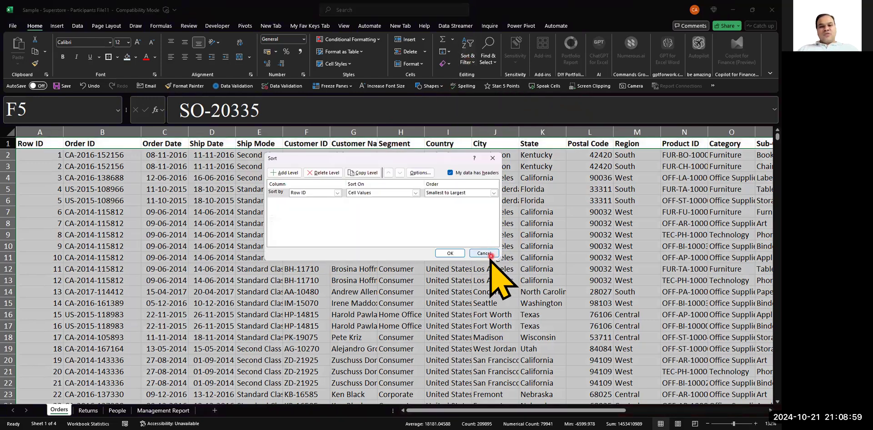
{"action": "left_click", "coordinate": [484, 254]}
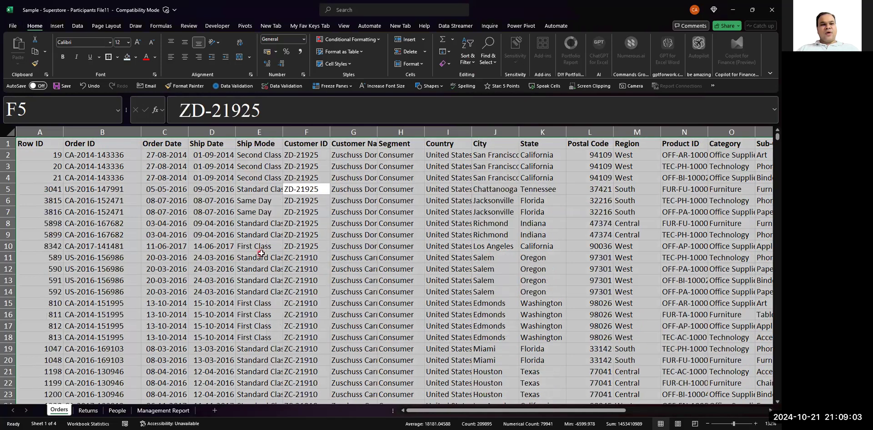
- Examine the sorted Orders records, moving across row 3 from Row ID to Customer ID
{"action": "left_click", "coordinate": [123, 189]}
{"action": "key", "text": "Left"}
{"action": "key", "text": "Up"}
{"action": "key", "text": "Up"}
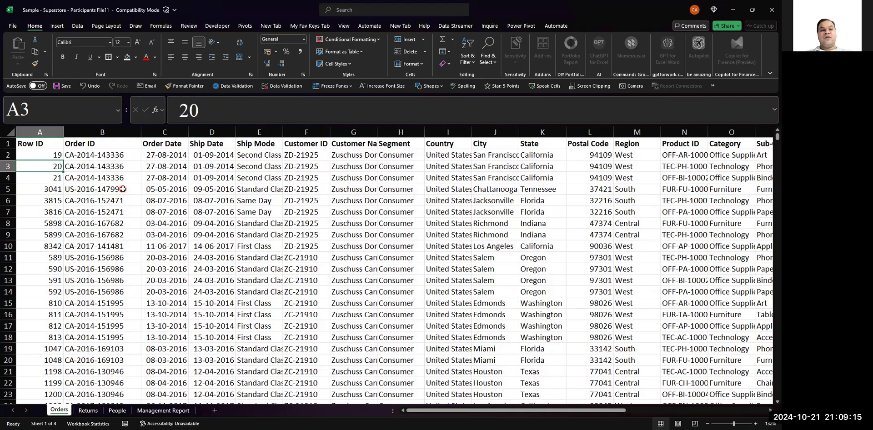
{"action": "key", "text": "Right"}
{"action": "key", "text": "Right"}
{"action": "key", "text": "Right"}
{"action": "key", "text": "Right"}
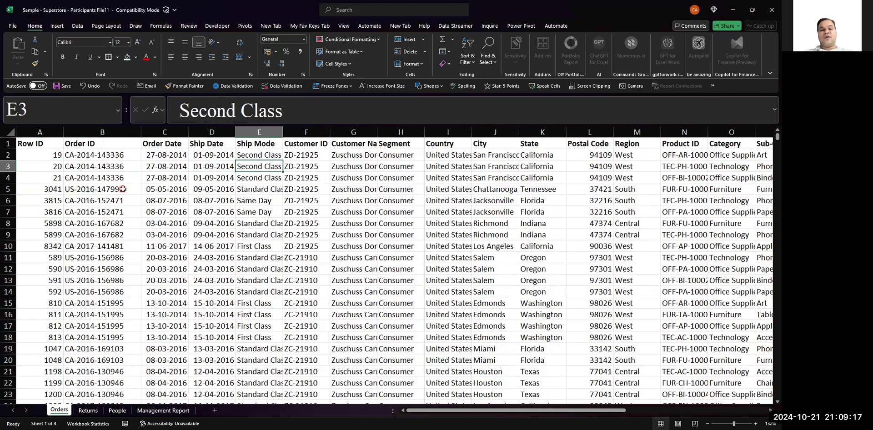
{"action": "key", "text": "Right"}
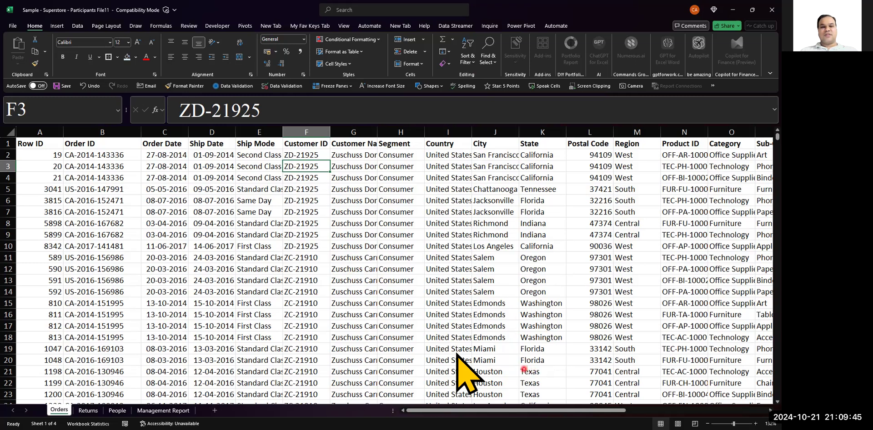
- Examine the order of the Customer ID column down to the last record and return to the first rows
{"action": "key", "text": "alt+Tab"}
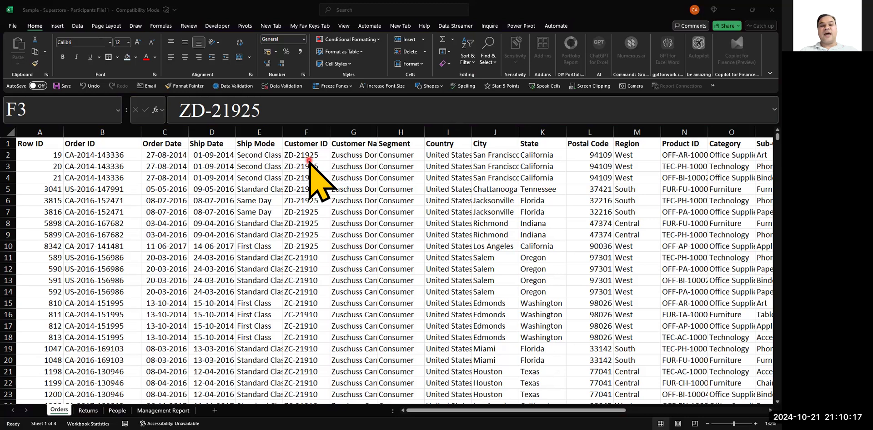
{"action": "left_click", "coordinate": [325, 312]}
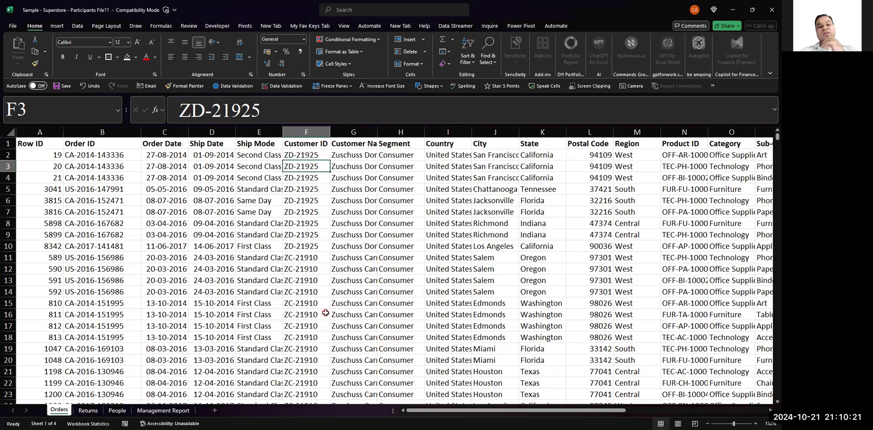
{"action": "key", "text": "Down"}
{"action": "key", "text": "Down"}
{"action": "key", "text": "Down"}
{"action": "key", "text": "Down"}
{"action": "key", "text": "Down"}
{"action": "key", "text": "Down"}
{"action": "key", "text": "Down"}
{"action": "key", "text": "Down"}
{"action": "key", "text": "Down"}
{"action": "key", "text": "Down"}
{"action": "key", "text": "Down"}
{"action": "key", "text": "Down"}
{"action": "key", "text": "Down"}
{"action": "key", "text": "Down"}
{"action": "key", "text": "Down"}
{"action": "key", "text": "Down"}
{"action": "key", "text": "Down"}
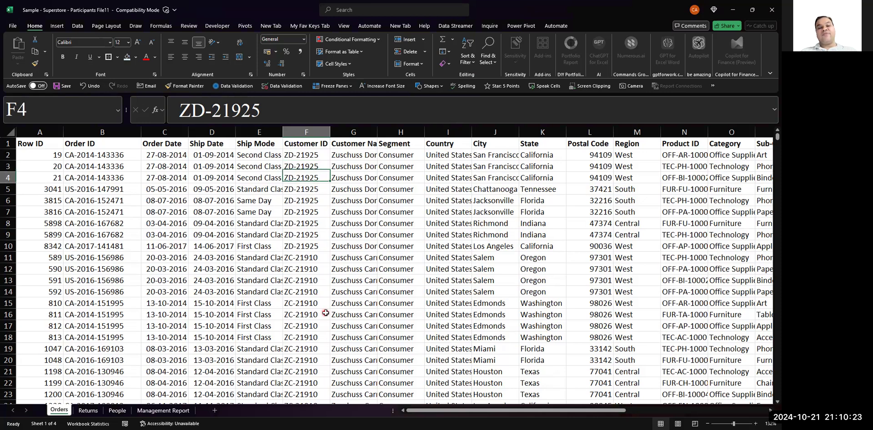
{"action": "key", "text": "Down"}
{"action": "key", "text": "Down"}
{"action": "key", "text": "Down"}
{"action": "key", "text": "Down"}
{"action": "key", "text": "Down"}
{"action": "key", "text": "Down"}
{"action": "key", "text": "Down"}
{"action": "key", "text": "Down"}
{"action": "key", "text": "Down"}
{"action": "key", "text": "Down"}
{"action": "key", "text": "Down"}
{"action": "key", "text": "Down"}
{"action": "key", "text": "Down"}
{"action": "key", "text": "Down"}
{"action": "key", "text": "Down"}
{"action": "key", "text": "Down"}
{"action": "key", "text": "Down"}
{"action": "key", "text": "Down"}
{"action": "key", "text": "Down"}
{"action": "key", "text": "Down"}
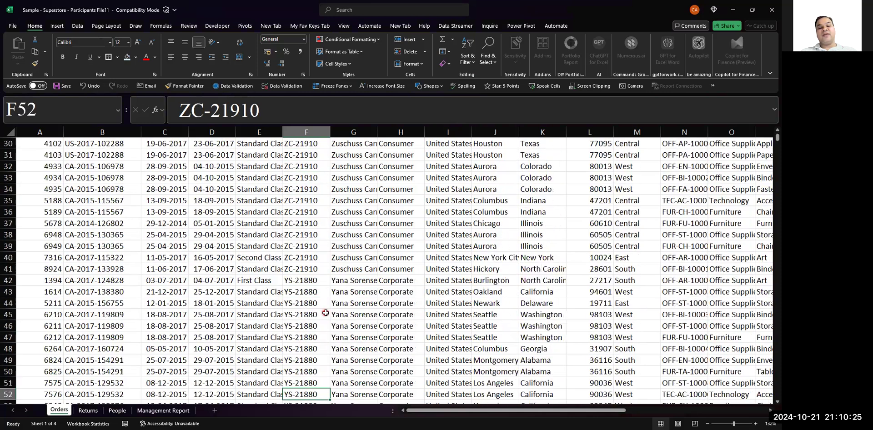
{"action": "key", "text": "Down"}
{"action": "key", "text": "Down"}
{"action": "key", "text": "Down"}
{"action": "key", "text": "Down"}
{"action": "key", "text": "Down"}
{"action": "key", "text": "Down"}
{"action": "key", "text": "Down"}
{"action": "key", "text": "Down"}
{"action": "key", "text": "Down"}
{"action": "key", "text": "Down"}
{"action": "key", "text": "Down"}
{"action": "key", "text": "Down"}
{"action": "key", "text": "Down"}
{"action": "key", "text": "ctrl+Down"}
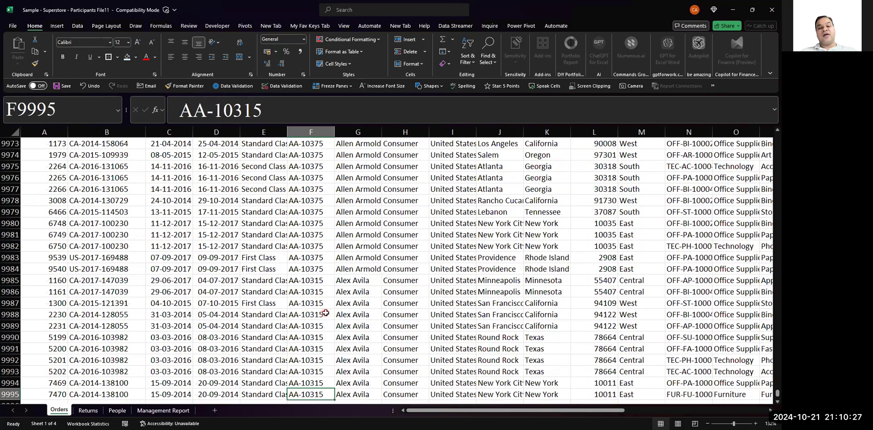
{"action": "key", "text": "ctrl+Up"}
{"action": "key", "text": "Down"}
{"action": "key", "text": "Down"}
{"action": "key", "text": "Down"}
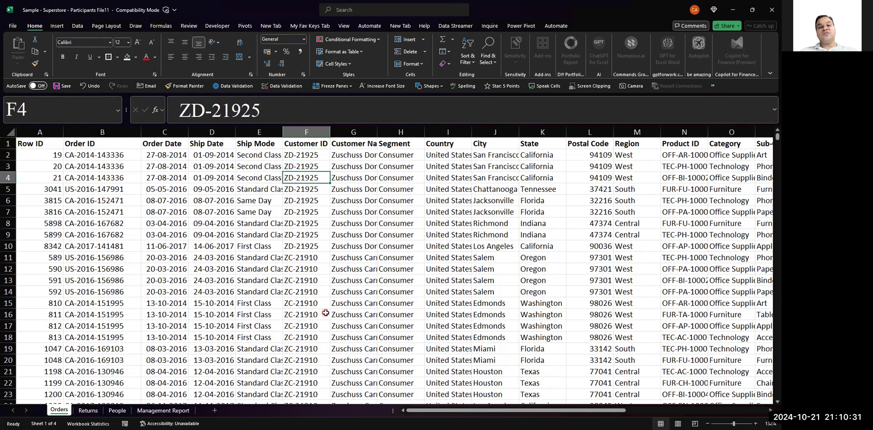
- Fill the whole Customer ID column with the light red Accent 2, Lighter 60% color
{"action": "left_click", "coordinate": [322, 132]}
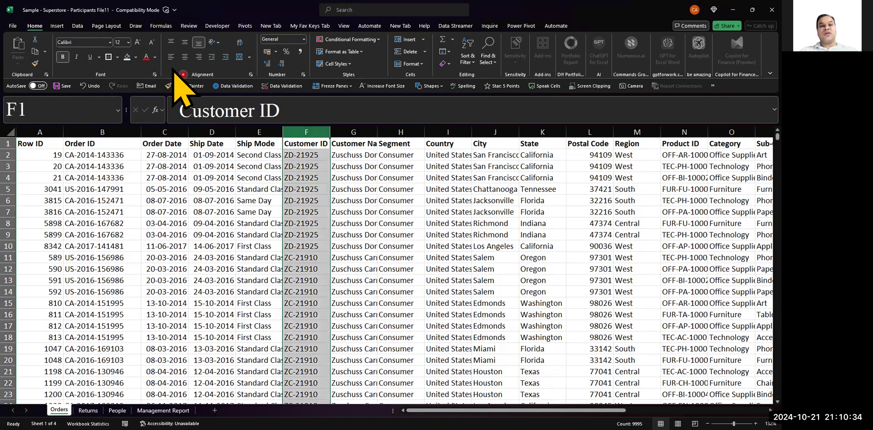
{"action": "left_click", "coordinate": [136, 57]}
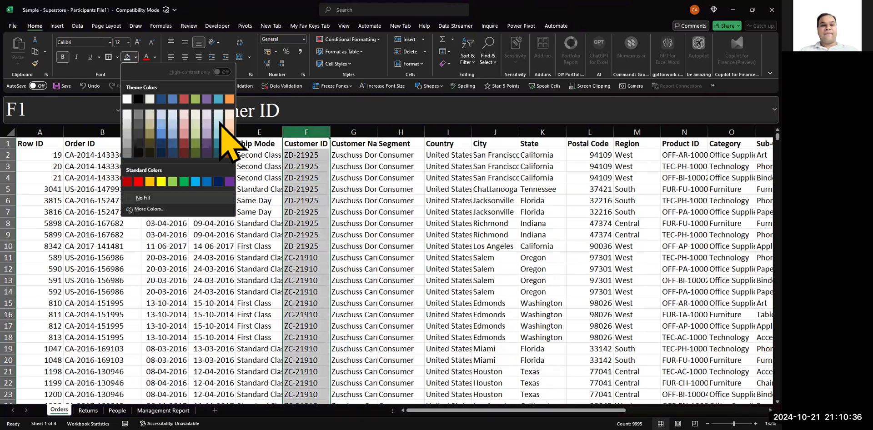
{"action": "left_click", "coordinate": [184, 122]}
- Sort the Orders data by Customer ID from A to Z, starting from cell F5
{"action": "left_click", "coordinate": [305, 190]}
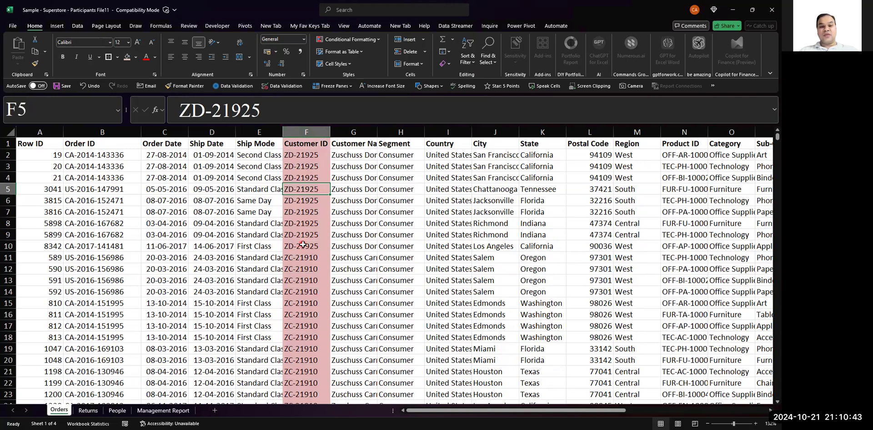
{"action": "key", "text": "alt"}
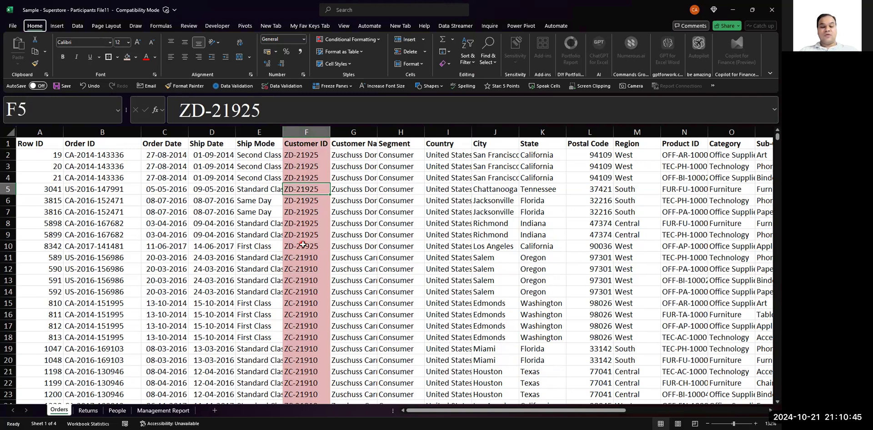
{"action": "key", "text": "h"}
{"action": "key", "text": "s"}
{"action": "key", "text": "s"}
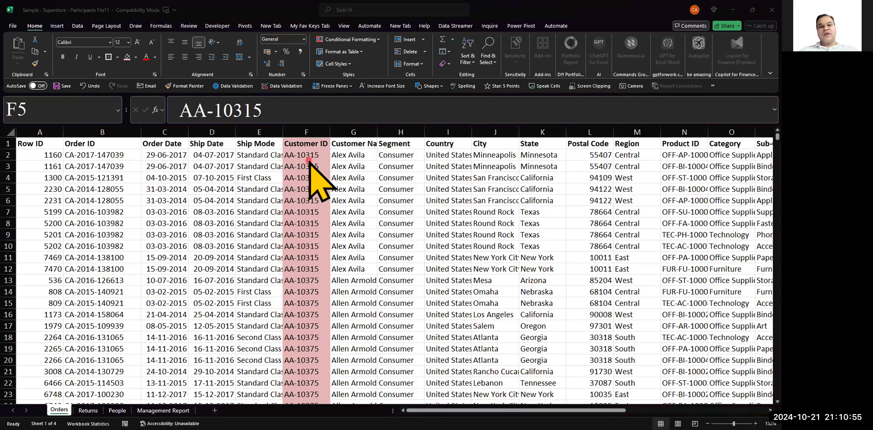
{"action": "key", "text": "Escape"}
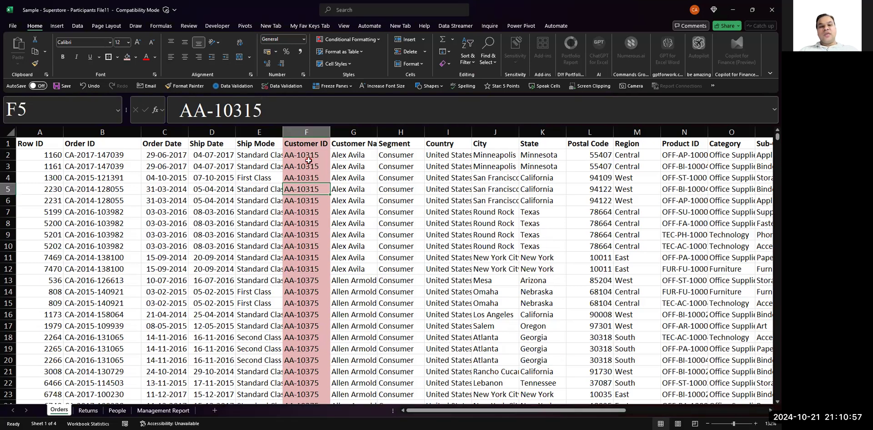
- Sort the Orders data by Order Date from newest to oldest, starting from cell C5
{"action": "key", "text": "Left"}
{"action": "key", "text": "Left"}
{"action": "key", "text": "Left"}
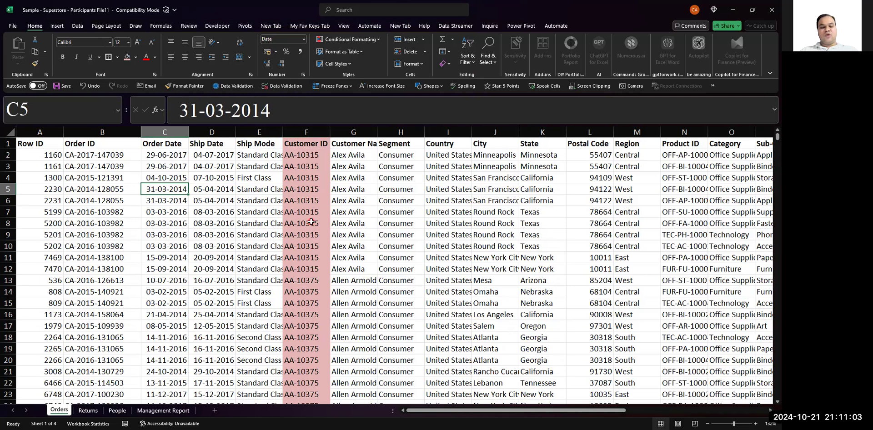
{"action": "key", "text": "alt"}
{"action": "key", "text": "h"}
{"action": "key", "text": "s"}
{"action": "key", "text": "o"}
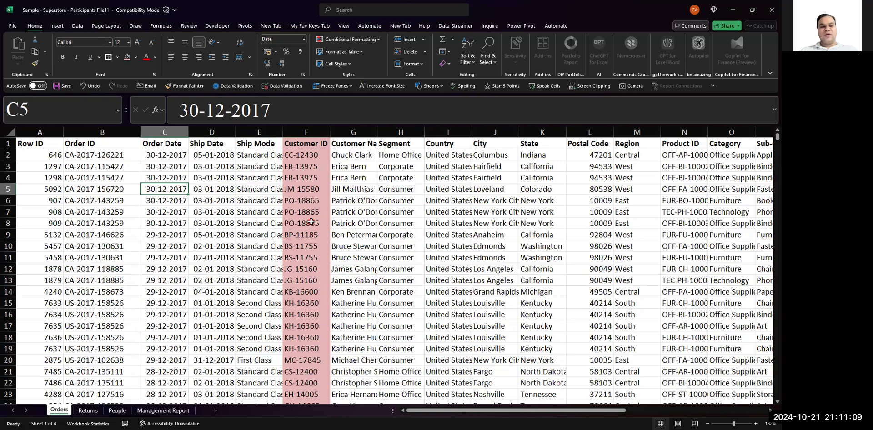
- Examine the Order Date column by jumping to its last record and back to the header, and review the dates down to row 2158
{"action": "key", "text": "ctrl+Down"}
{"action": "key", "text": "ctrl+Up"}
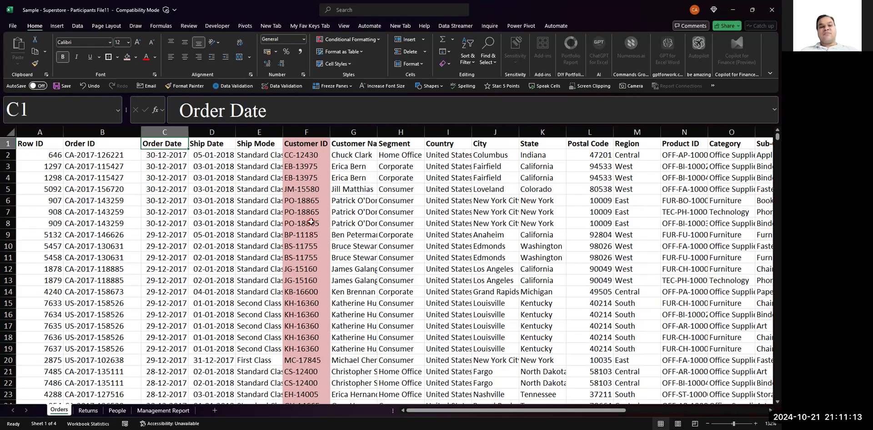
{"action": "key", "text": "Down"}
{"action": "key", "text": "Down"}
{"action": "key", "text": "Down"}
{"action": "key", "text": "Down"}
{"action": "key", "text": "Down"}
{"action": "key", "text": "Down"}
{"action": "key", "text": "Down"}
{"action": "key", "text": "Down"}
{"action": "key", "text": "Down"}
{"action": "key", "text": "Down"}
{"action": "key", "text": "Down"}
{"action": "key", "text": "Down"}
{"action": "key", "text": "Down"}
{"action": "key", "text": "Down"}
{"action": "key", "text": "Down"}
{"action": "key", "text": "Down"}
{"action": "key", "text": "Down"}
{"action": "key", "text": "Down"}
{"action": "key", "text": "Down"}
{"action": "key", "text": "Down"}
{"action": "key", "text": "Down"}
{"action": "key", "text": "Down"}
{"action": "key", "text": "Down"}
{"action": "key", "text": "Down"}
{"action": "key", "text": "Down"}
{"action": "key", "text": "Down"}
{"action": "key", "text": "Down"}
{"action": "key", "text": "Down"}
{"action": "key", "text": "Down"}
{"action": "key", "text": "Down"}
{"action": "key", "text": "Down"}
{"action": "key", "text": "Down"}
{"action": "key", "text": "Down"}
{"action": "key", "text": "Down"}
{"action": "key", "text": "Down"}
{"action": "key", "text": "Down"}
{"action": "key", "text": "Down"}
{"action": "key", "text": "Down"}
{"action": "key", "text": "Down"}
{"action": "key", "text": "Down"}
{"action": "key", "text": "Down"}
{"action": "key", "text": "Down"}
{"action": "key", "text": "Down"}
{"action": "key", "text": "Down"}
{"action": "key", "text": "Down"}
{"action": "key", "text": "Down"}
{"action": "key", "text": "Down"}
{"action": "key", "text": "Down"}
{"action": "key", "text": "Down"}
{"action": "key", "text": "Down"}
{"action": "key", "text": "Down"}
{"action": "key", "text": "Down"}
{"action": "key", "text": "Down"}
{"action": "key", "text": "Down"}
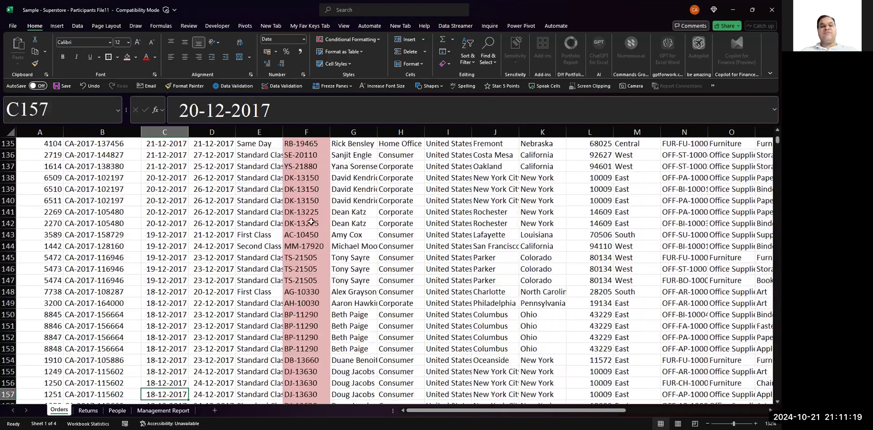
{"action": "key", "text": "Down"}
{"action": "key", "text": "Down"}
{"action": "key", "text": "Down"}
{"action": "key", "text": "Down"}
{"action": "key", "text": "Down"}
{"action": "key", "text": "Down"}
{"action": "key", "text": "Down"}
{"action": "key", "text": "Down"}
{"action": "key", "text": "Down"}
{"action": "key", "text": "Down"}
{"action": "key", "text": "Down"}
{"action": "key", "text": "Down"}
{"action": "key", "text": "Down"}
{"action": "key", "text": "Down"}
{"action": "key", "text": "Down"}
{"action": "key", "text": "Down"}
{"action": "key", "text": "Down"}
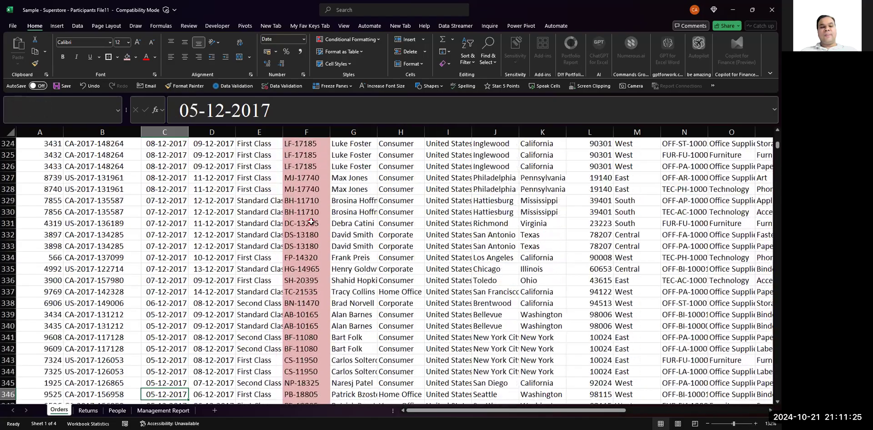
{"action": "key", "text": "Down"}
{"action": "key", "text": "Down"}
{"action": "key", "text": "Down"}
{"action": "key", "text": "Down"}
{"action": "key", "text": "Down"}
{"action": "key", "text": "Down"}
{"action": "key", "text": "Down"}
{"action": "key", "text": "Down"}
{"action": "key", "text": "Down"}
{"action": "key", "text": "Down"}
{"action": "key", "text": "Down"}
{"action": "key", "text": "Down"}
{"action": "key", "text": "Down"}
{"action": "key", "text": "Down"}
{"action": "key", "text": "Down"}
{"action": "key", "text": "Down"}
{"action": "key", "text": "Down"}
{"action": "key", "text": "Down"}
{"action": "key", "text": "Down"}
{"action": "key", "text": "Down"}
{"action": "key", "text": "Down"}
{"action": "key", "text": "Down"}
{"action": "key", "text": "Down"}
{"action": "key", "text": "Down"}
{"action": "key", "text": "Down"}
{"action": "key", "text": "Down"}
{"action": "key", "text": "Down"}
{"action": "key", "text": "Down"}
{"action": "key", "text": "Down"}
{"action": "key", "text": "Down"}
{"action": "key", "text": "Down"}
{"action": "key", "text": "Down"}
{"action": "key", "text": "Down"}
{"action": "key", "text": "Down"}
{"action": "key", "text": "Down"}
{"action": "key", "text": "Down"}
{"action": "key", "text": "Down"}
{"action": "key", "text": "Down"}
{"action": "key", "text": "Down"}
{"action": "key", "text": "Down"}
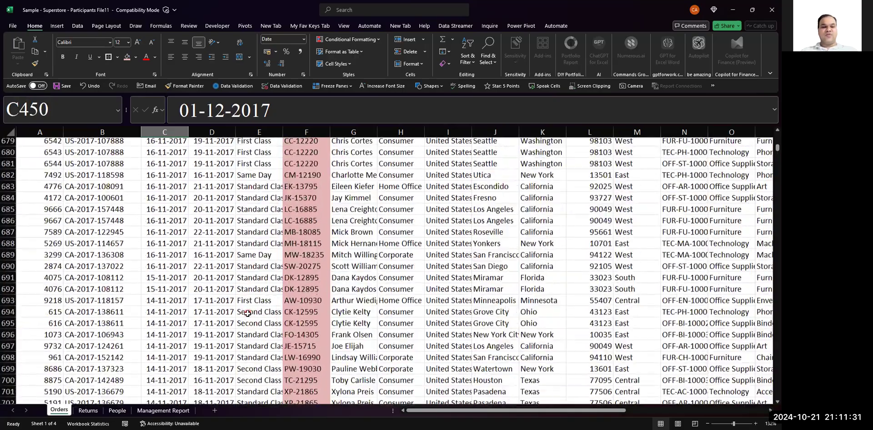
{"action": "scroll", "coordinate": [248, 314], "scroll_direction": "down", "scroll_amount": 20}
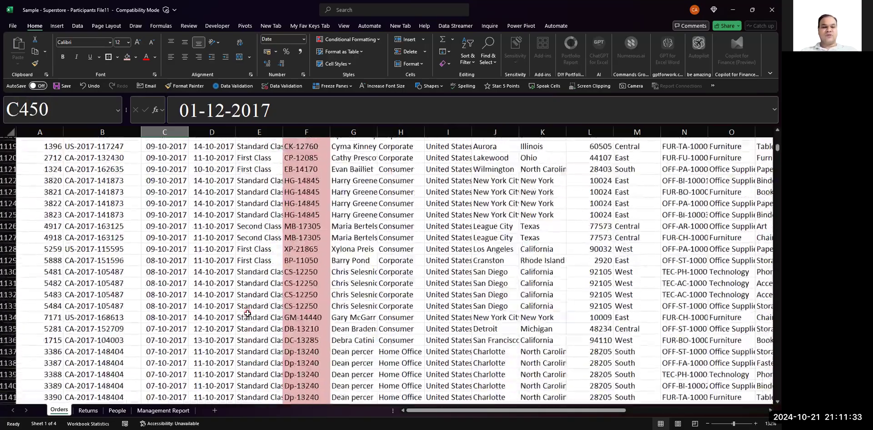
{"action": "scroll", "coordinate": [247, 313], "scroll_direction": "down", "scroll_amount": 20}
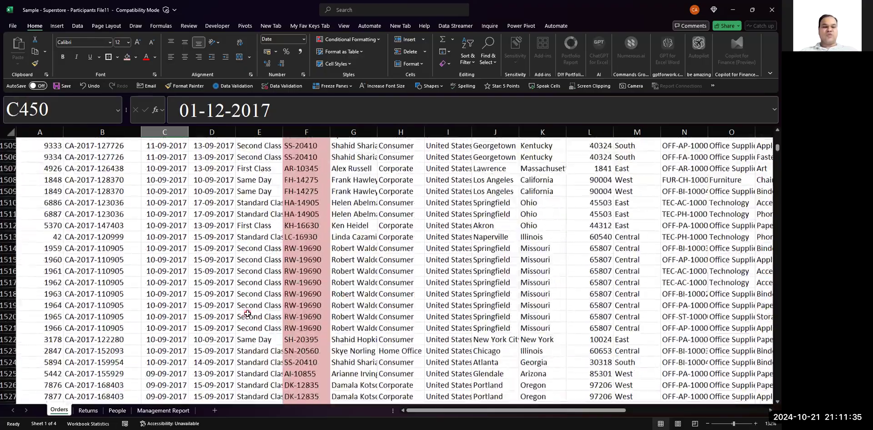
{"action": "scroll", "coordinate": [247, 313], "scroll_direction": "down", "scroll_amount": 20}
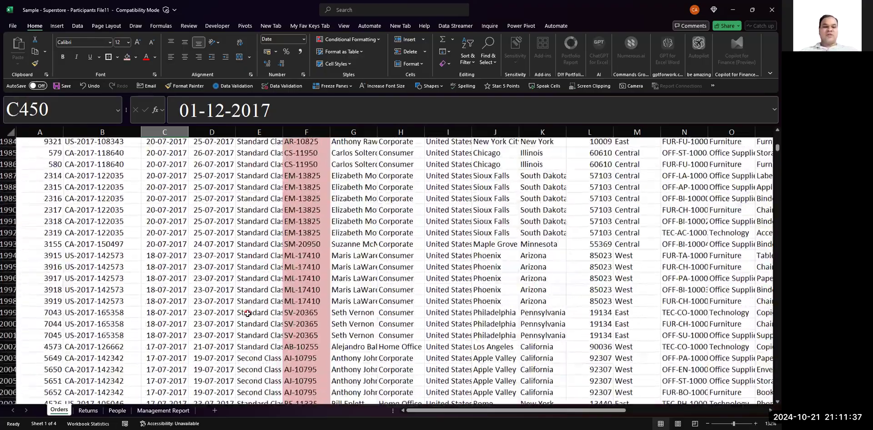
{"action": "scroll", "coordinate": [185, 362], "scroll_direction": "down", "scroll_amount": 2}
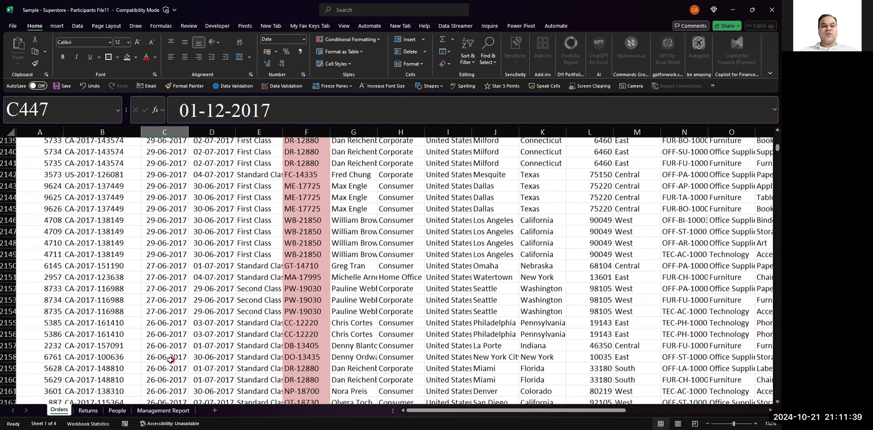
{"action": "left_click", "coordinate": [182, 357]}
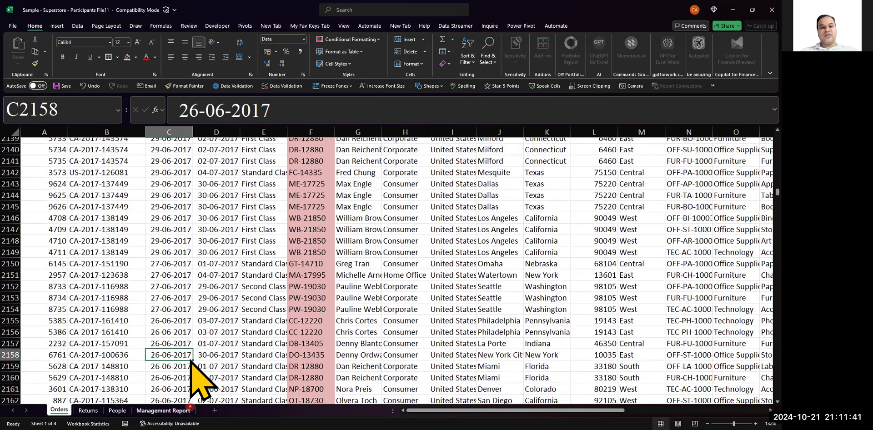
- Return to the first Order Date record in C2 and sort the Orders data from oldest to newest
{"action": "key", "text": "ctrl+Up"}
{"action": "key", "text": "Down"}
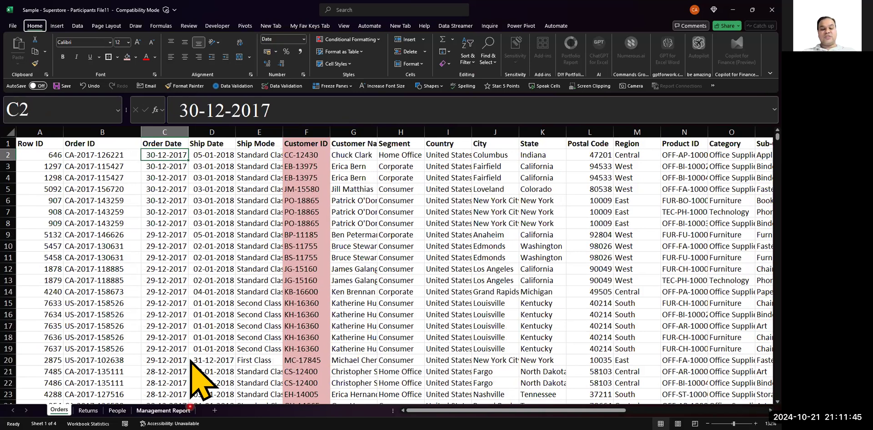
{"action": "key", "text": "alt+a"}
{"action": "key", "text": "s"}
{"action": "key", "text": "a"}
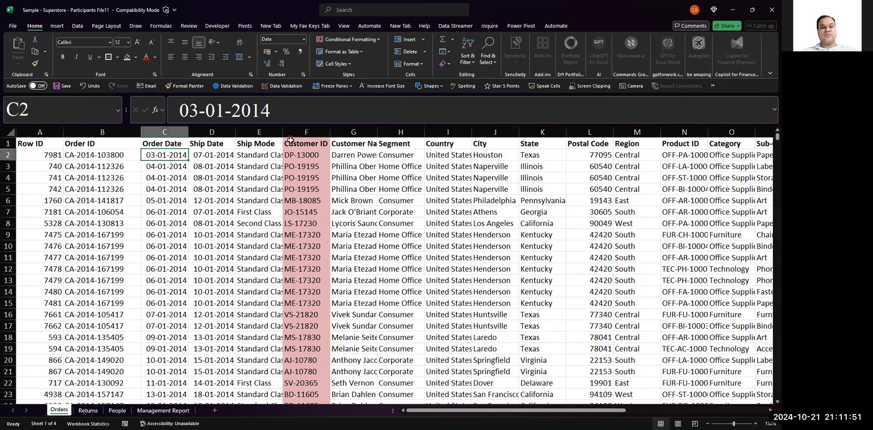
- Remove the light red fill from the whole Customer ID column
{"action": "left_click", "coordinate": [307, 132]}
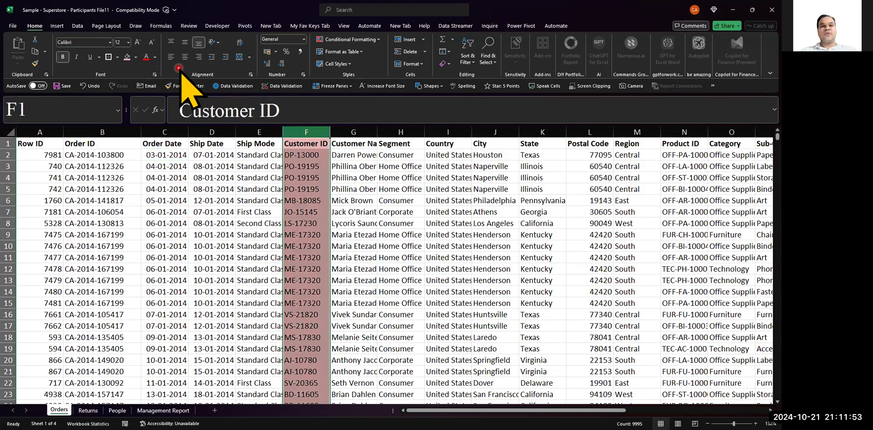
{"action": "left_click", "coordinate": [137, 57]}
{"action": "left_click", "coordinate": [132, 112]}
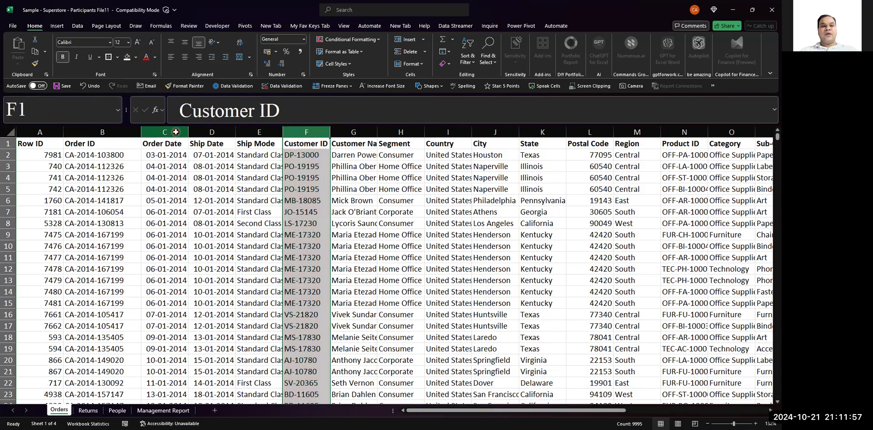
- Select the Order Date column and sort the Orders data from newest to oldest, starting from cell C2
{"action": "left_click", "coordinate": [176, 132]}
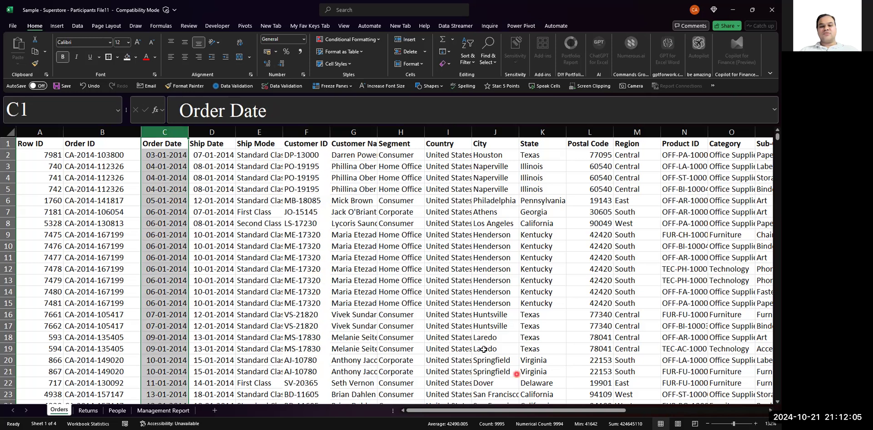
{"action": "key", "text": "alt+Tab"}
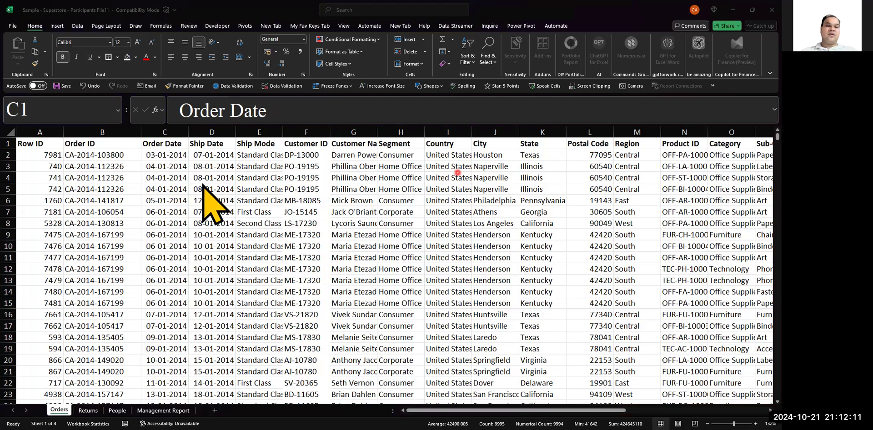
{"action": "key", "text": "alt+Tab"}
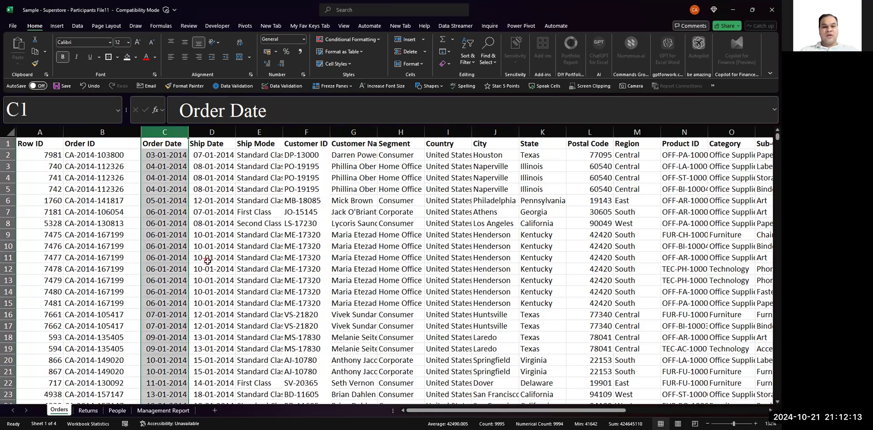
{"action": "key", "text": "Down"}
{"action": "key", "text": "alt"}
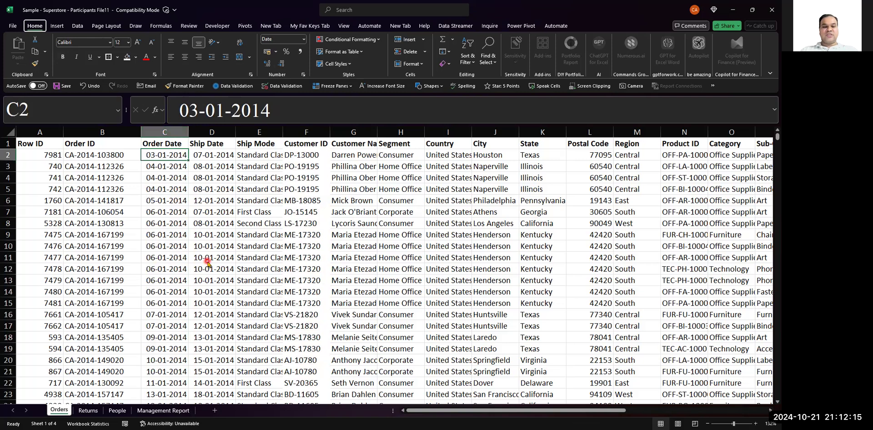
{"action": "key", "text": "h"}
{"action": "key", "text": "s"}
{"action": "key", "text": "o"}
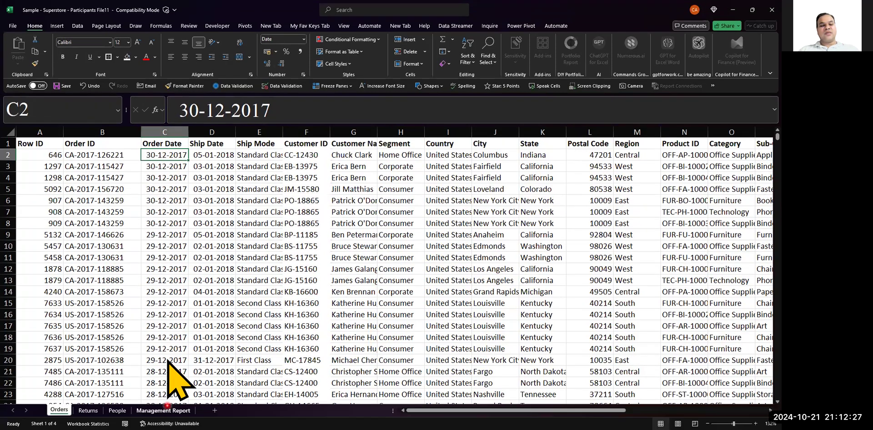
- On the Management Report sheet, change the Sales header in C13 to "Previous Year (2016)"
{"action": "left_click", "coordinate": [169, 419]}
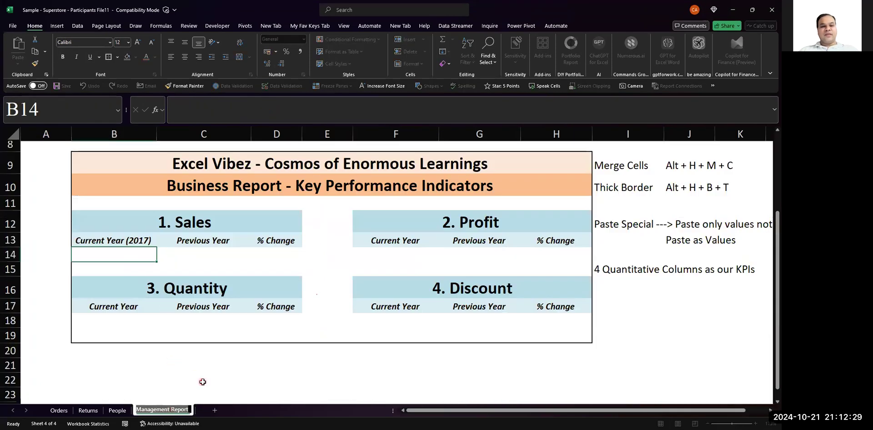
{"action": "key", "text": "Home"}
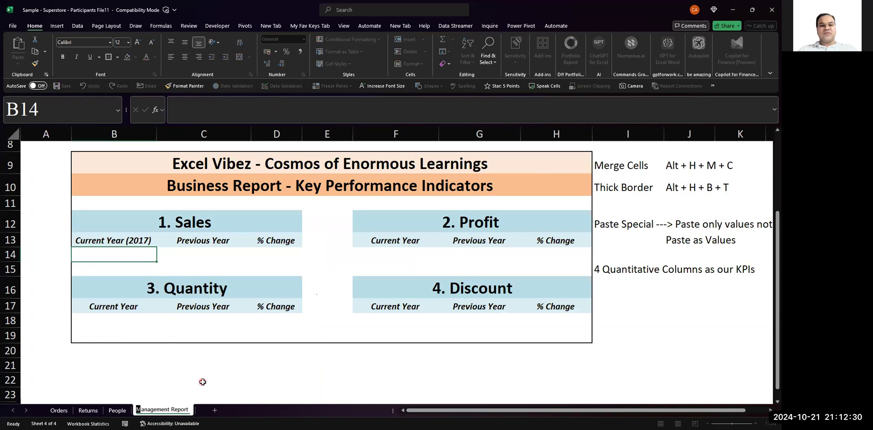
{"action": "left_click", "coordinate": [135, 241]}
{"action": "key", "text": "Right"}
{"action": "key", "text": "F2"}
{"action": "type", "text": "(2016"}
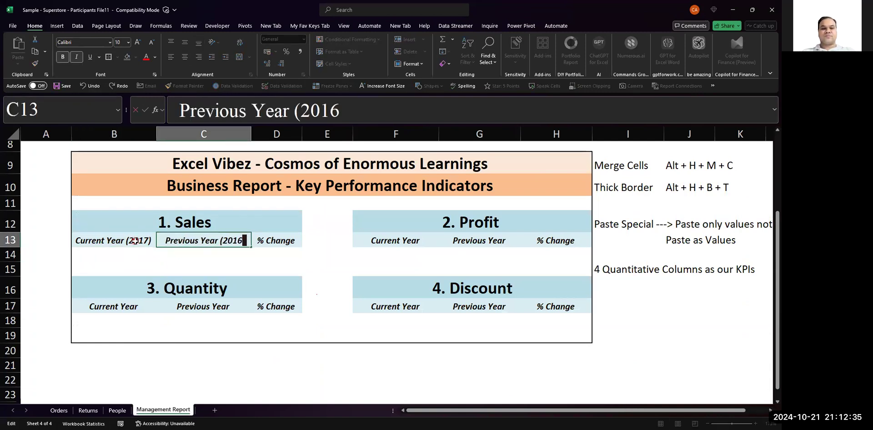
{"action": "type", "text": ")"}
{"action": "key", "text": "Return"}
- Copy the two Sales year headers in B13:C13 over the matching Profit headers in F13:G13
{"action": "key", "text": "Left"}
{"action": "key", "text": "Up"}
{"action": "key", "text": "shift+Right"}
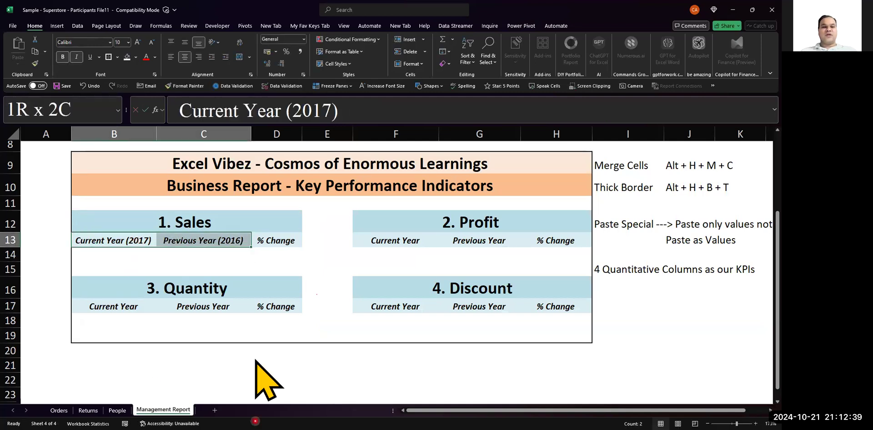
{"action": "key", "text": "ctrl+c"}
{"action": "key", "text": "Right"}
{"action": "key", "text": "Right"}
{"action": "key", "text": "Right"}
{"action": "key", "text": "Right"}
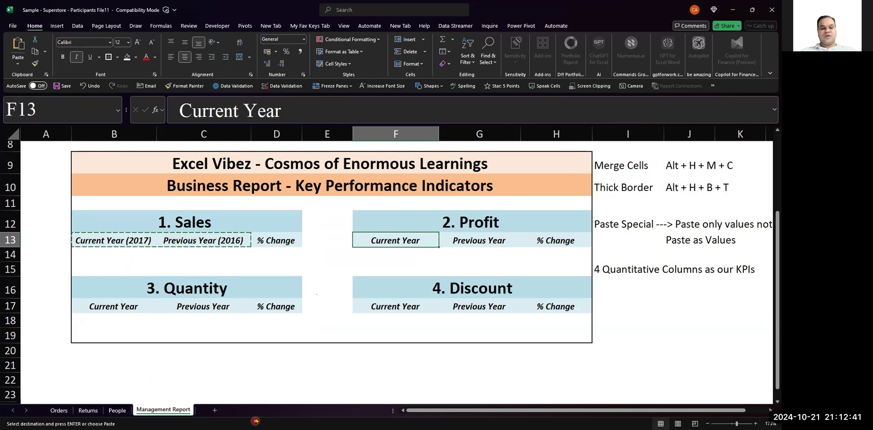
{"action": "key", "text": "ctrl+v"}
- Paste the same two year headers over the Discount headers in F17:G17 and the Quantity headers in B17:C17
{"action": "key", "text": "Down"}
{"action": "key", "text": "Down"}
{"action": "key", "text": "Down"}
{"action": "key", "text": "Down"}
{"action": "key", "text": "ctrl+v"}
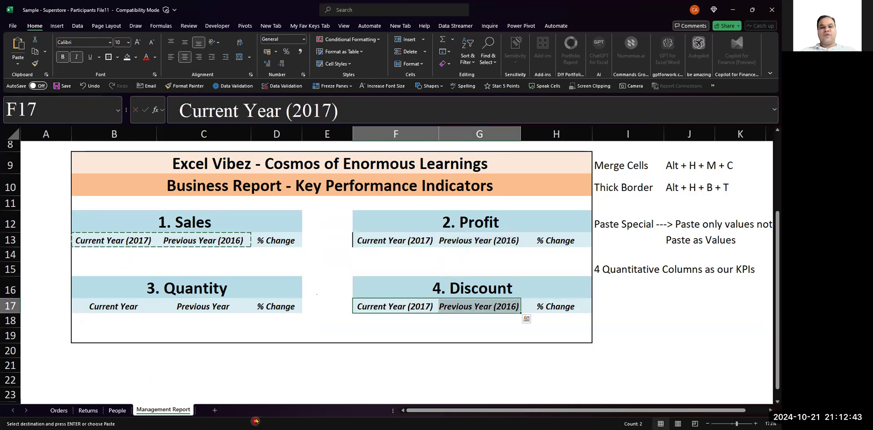
{"action": "key", "text": "Down"}
{"action": "key", "text": "Left"}
{"action": "key", "text": "Left"}
{"action": "key", "text": "Left"}
{"action": "key", "text": "Left"}
{"action": "key", "text": "Up"}
{"action": "key", "text": "ctrl+v"}
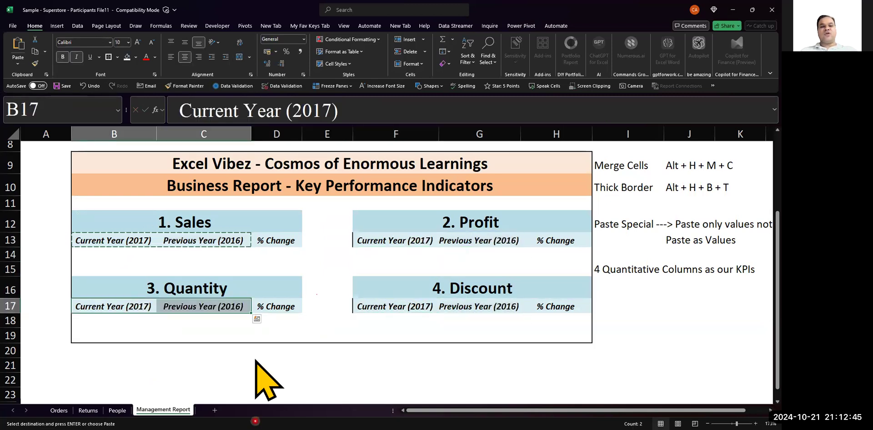
- End copy mode and select the empty Sales cell B14 below "Current Year (2017)"
{"action": "key", "text": "Escape"}
{"action": "key", "text": "Down"}
{"action": "key", "text": "Up"}
{"action": "key", "text": "Up"}
{"action": "key", "text": "Up"}
{"action": "key", "text": "Up"}
{"action": "key", "text": "Up"}
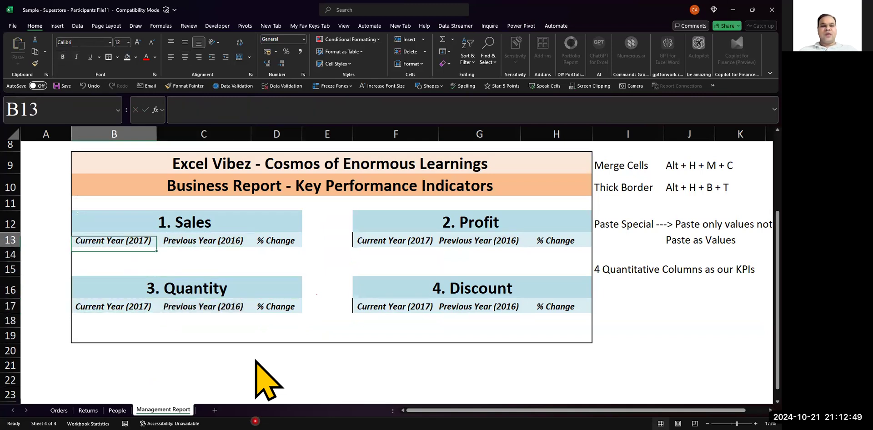
{"action": "key", "text": "Down"}
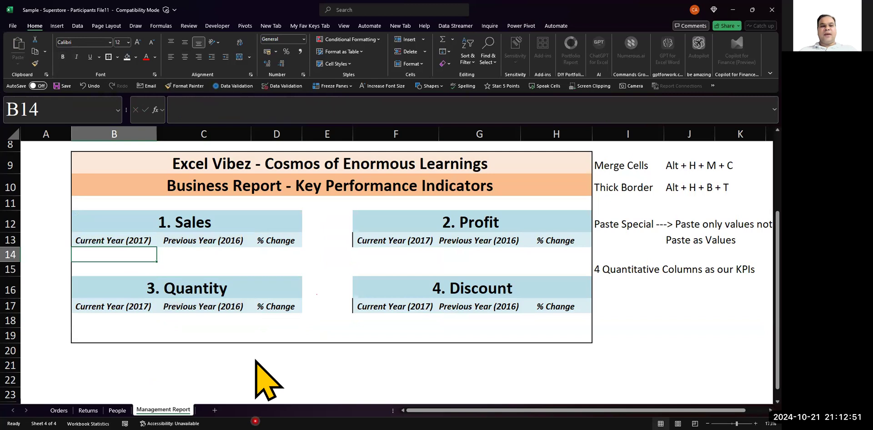
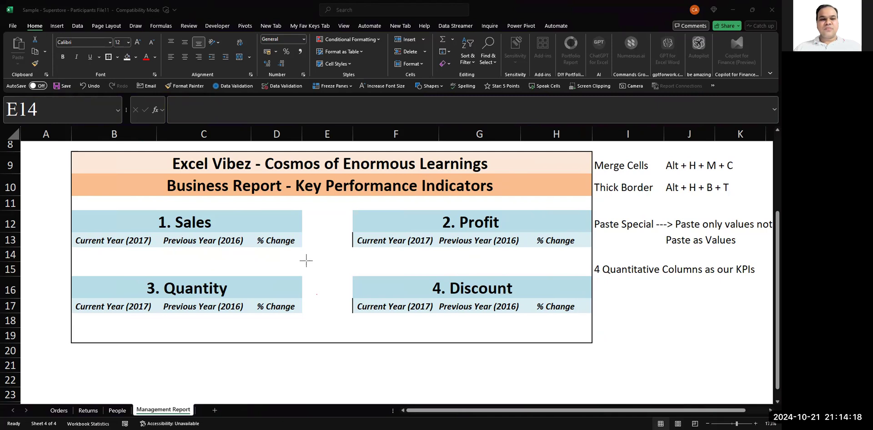
- On the Orders sheet, insert two blank rows above the column headers
{"action": "left_click", "coordinate": [132, 256]}
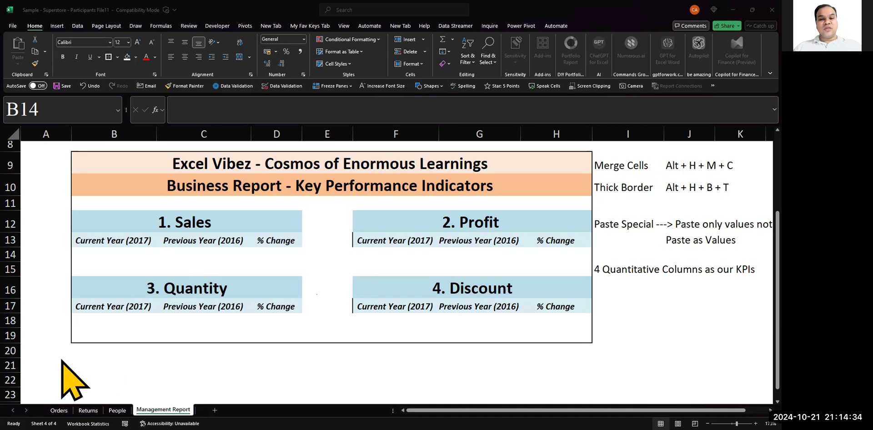
{"action": "left_click", "coordinate": [163, 336]}
{"action": "left_click", "coordinate": [59, 411]}
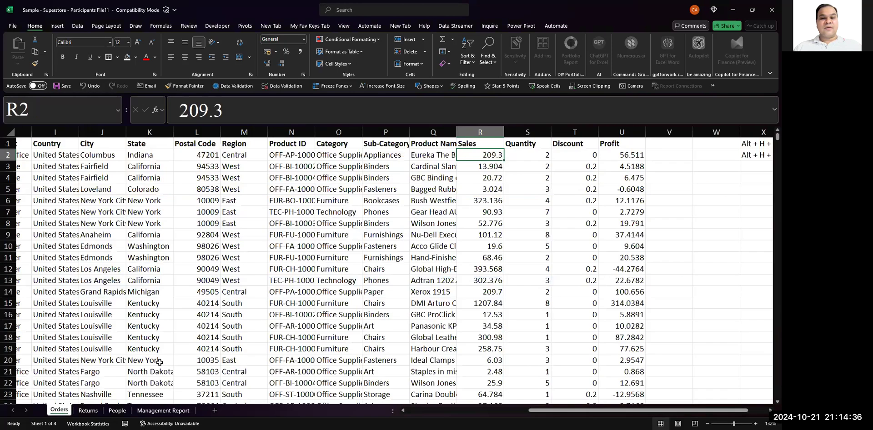
{"action": "left_click", "coordinate": [483, 142]}
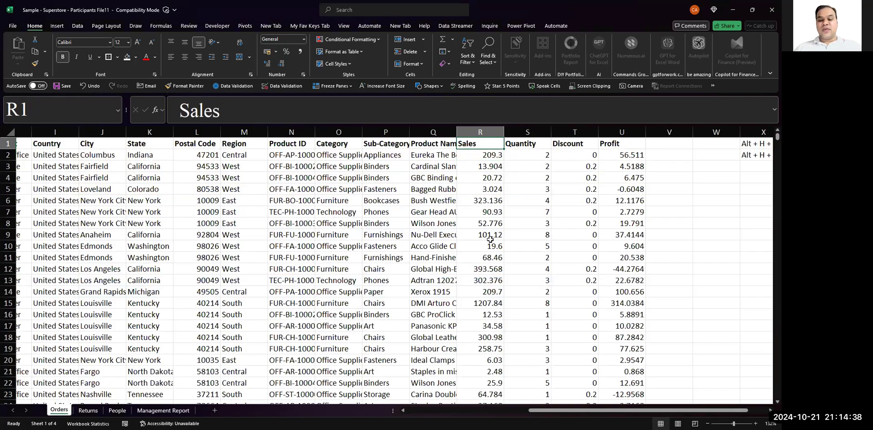
{"action": "key", "text": "ctrl+shift+plus"}
{"action": "key", "text": "r"}
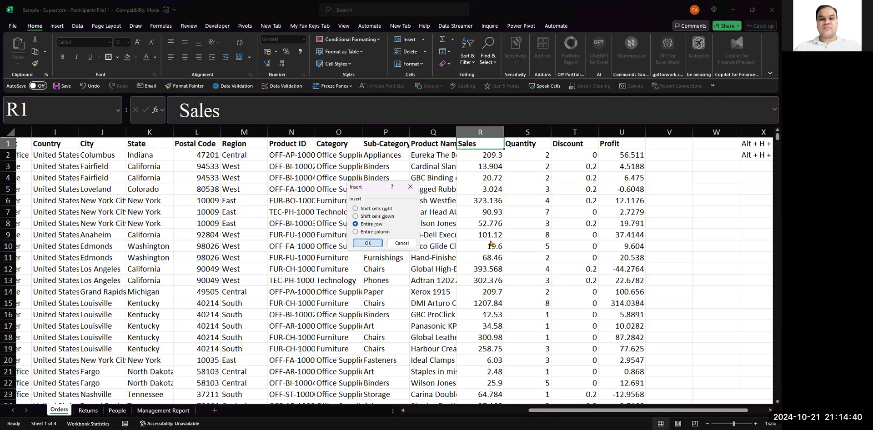
{"action": "key", "text": "Return"}
{"action": "key", "text": "ctrl+shift+plus"}
{"action": "key", "text": "r"}
{"action": "key", "text": "Return"}
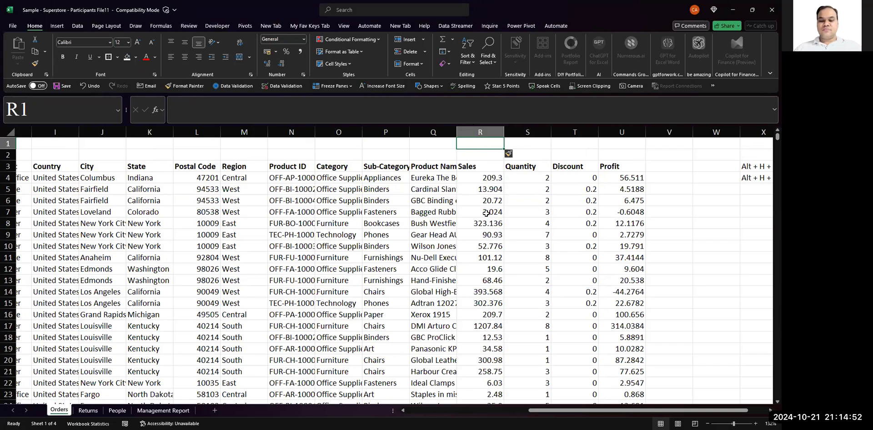
- Total the Sales column in R1 with a SUM formula over R4:R9997
{"action": "type", "text": "=sum("}
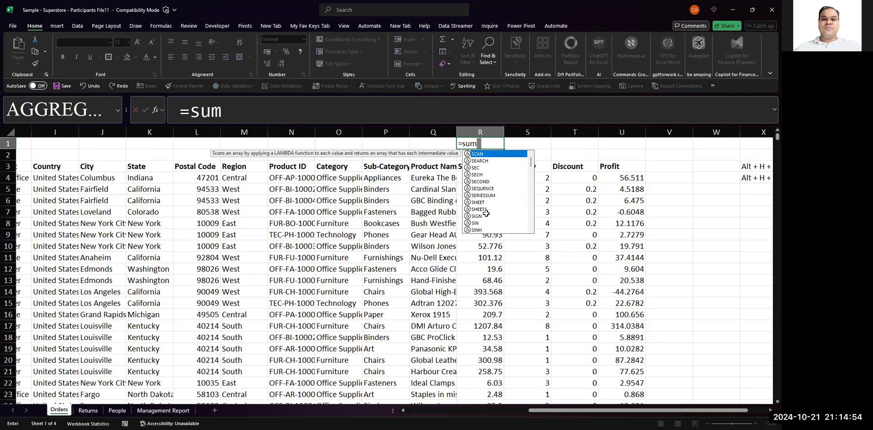
{"action": "key", "text": "Down"}
{"action": "key", "text": "Down"}
{"action": "key", "text": "Down"}
{"action": "key", "text": "ctrl+shift+Down"}
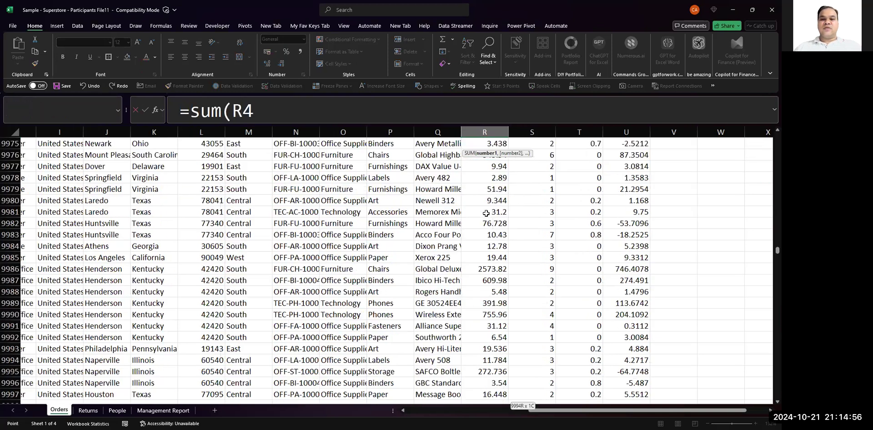
{"action": "key", "text": "Return"}
{"action": "key", "text": "Up"}
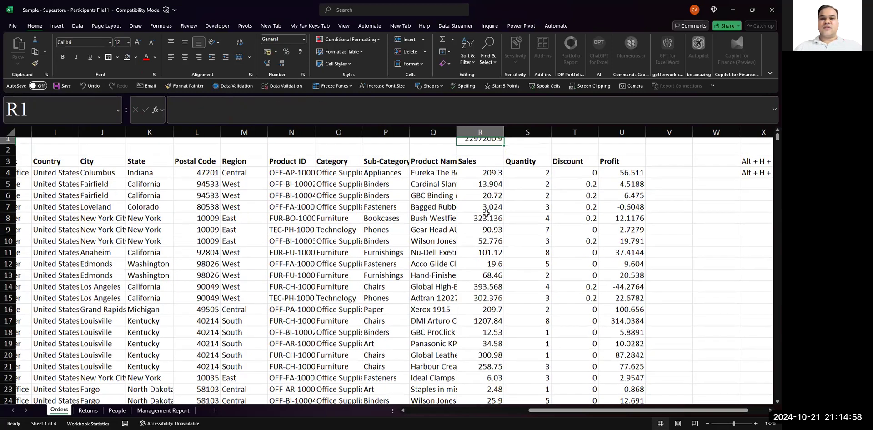
- Make the Sales total in R1 bold and show it without decimals
{"action": "key", "text": "Down"}
{"action": "key", "text": "Up"}
{"action": "key", "text": "ctrl+b"}
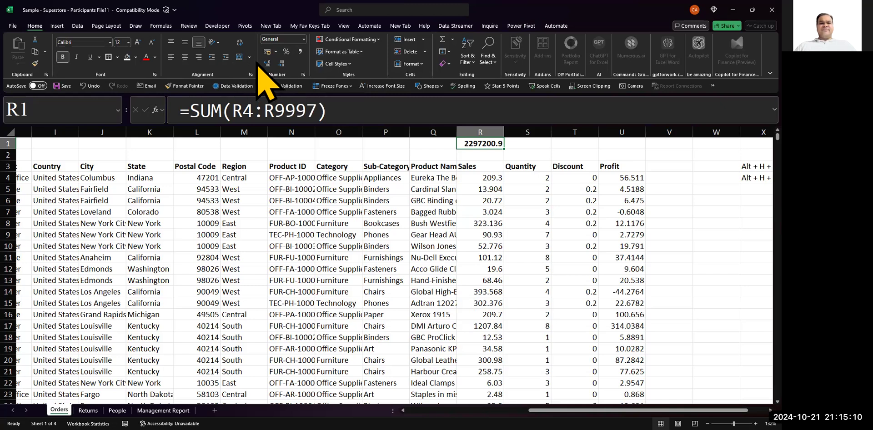
{"action": "left_click", "coordinate": [281, 64]}
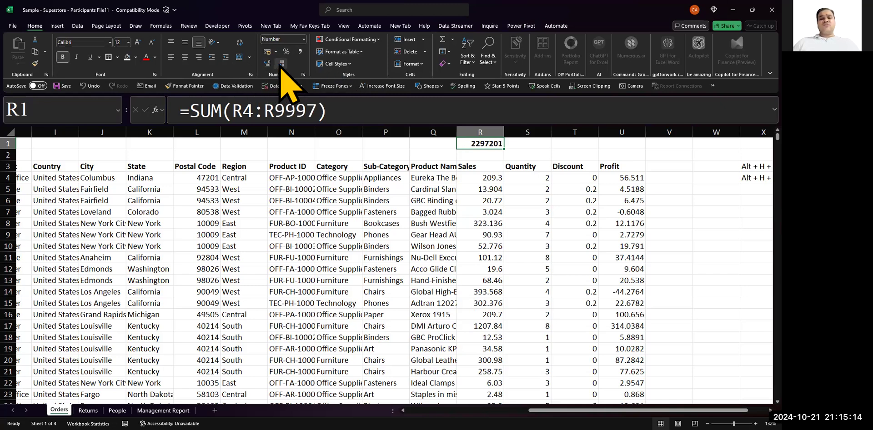
- Enter the label "2014 to 2017" in S1 beside the Sales total and 2017 in S2 below it
{"action": "key", "text": "Right"}
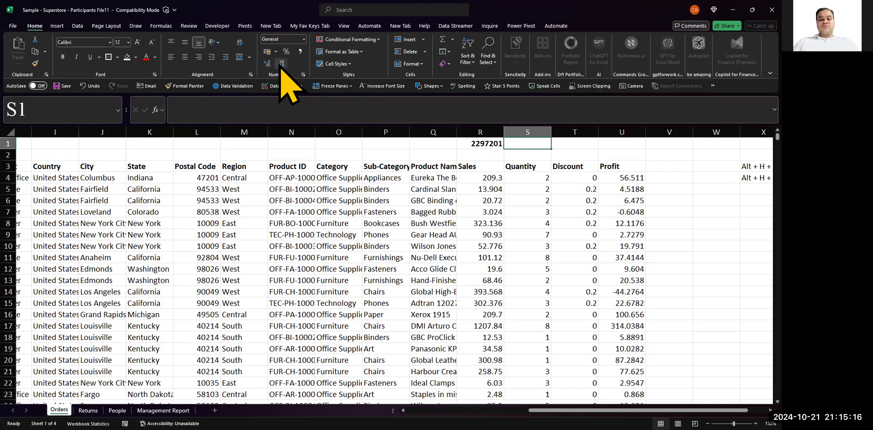
{"action": "type", "text": "2014"}
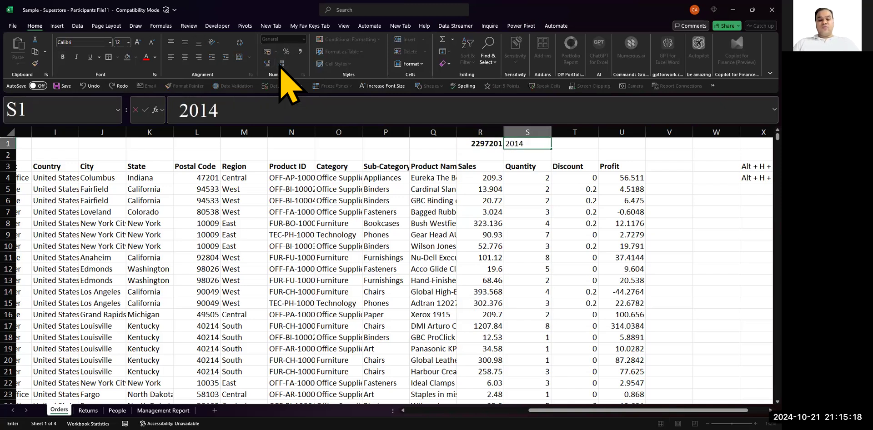
{"action": "type", "text": " to 20"}
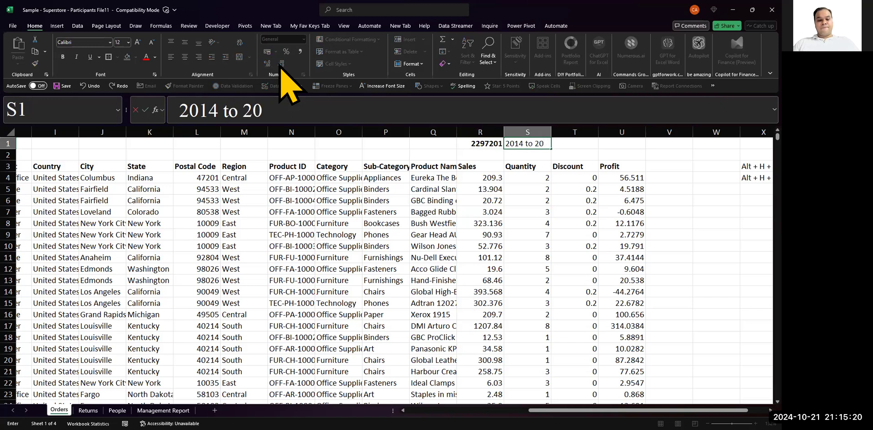
{"action": "type", "text": "17"}
{"action": "key", "text": "Return"}
{"action": "type", "text": "20"}
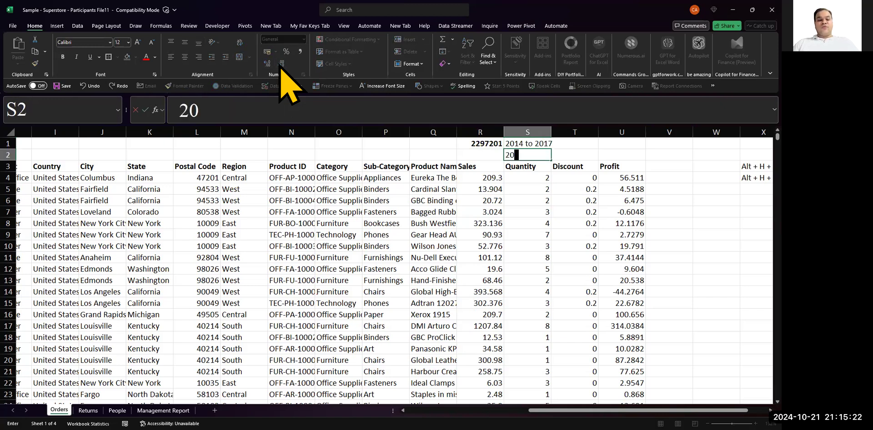
{"action": "type", "text": "17"}
{"action": "key", "text": "Return"}
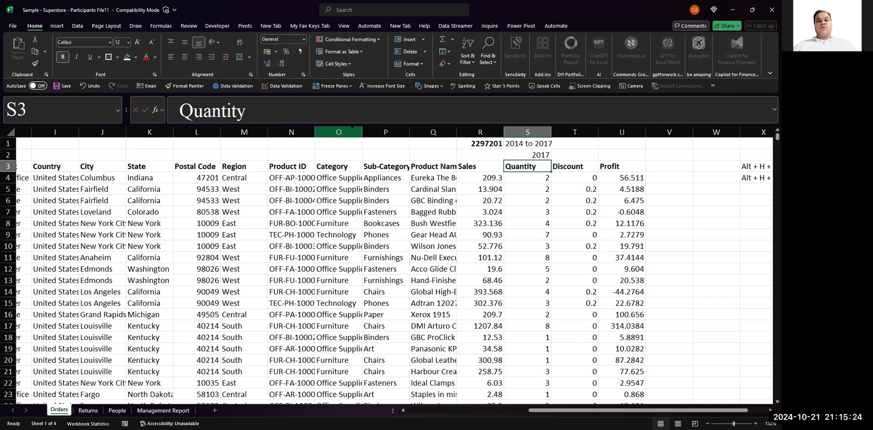
- Insert one more blank row between the 2017 label and the column headers
{"action": "key", "text": "ctrl+shift+plus"}
{"action": "key", "text": "r"}
{"action": "key", "text": "Return"}
- Display the formula of R1 as text in Q1 with FORMULATEXT(R1) and autofit column Q
{"action": "key", "text": "Left"}
{"action": "key", "text": "Left"}
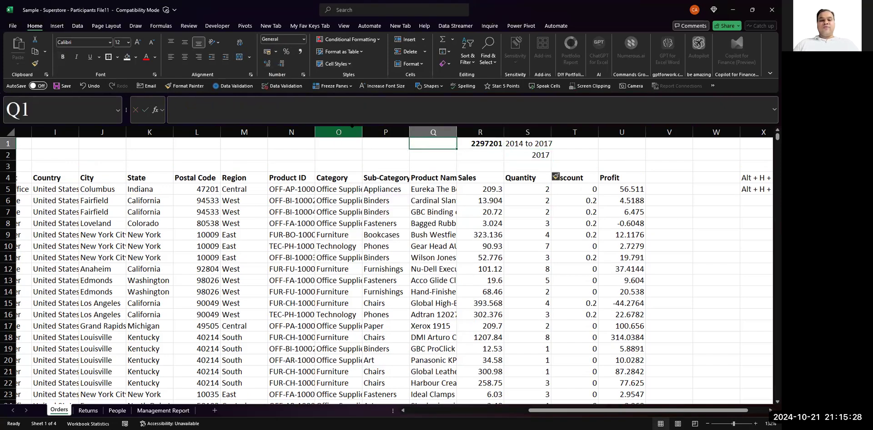
{"action": "type", "text": "=for"}
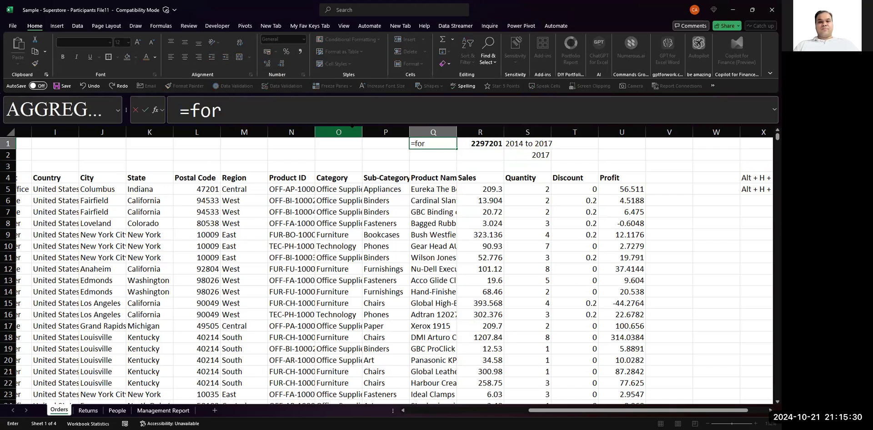
{"action": "type", "text": "mulatext("}
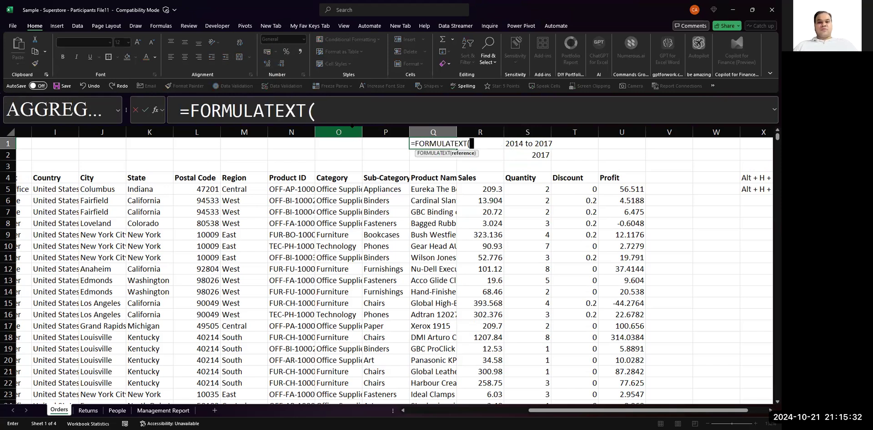
{"action": "key", "text": "Right"}
{"action": "key", "text": "Return"}
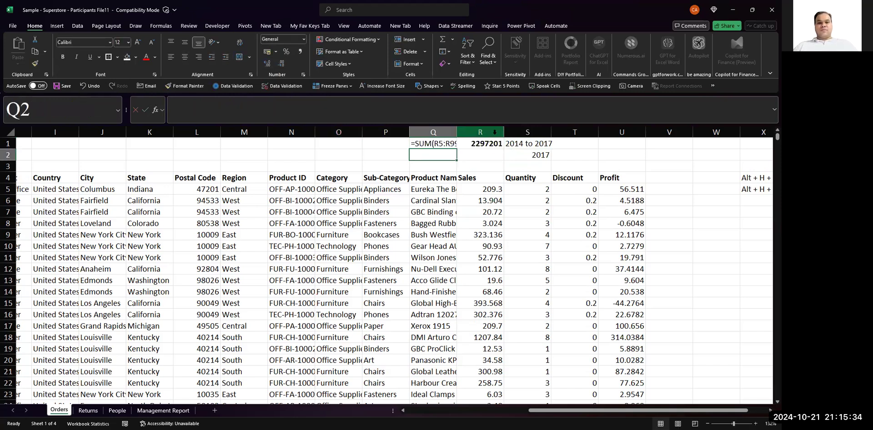
{"action": "double_click", "coordinate": [458, 133]}
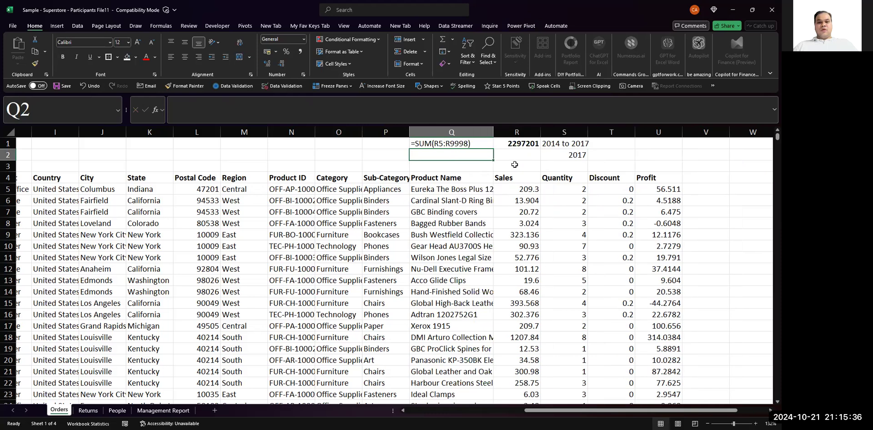
{"action": "left_click", "coordinate": [523, 155]}
{"action": "left_click", "coordinate": [439, 147]}
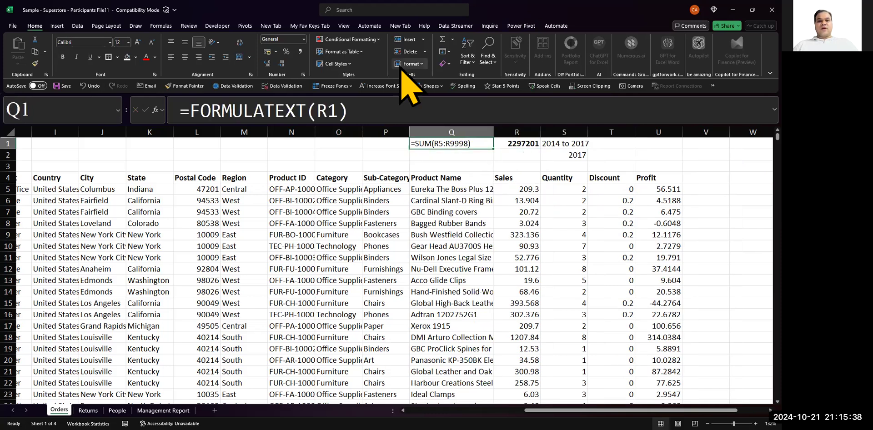
{"action": "left_click", "coordinate": [524, 154]}
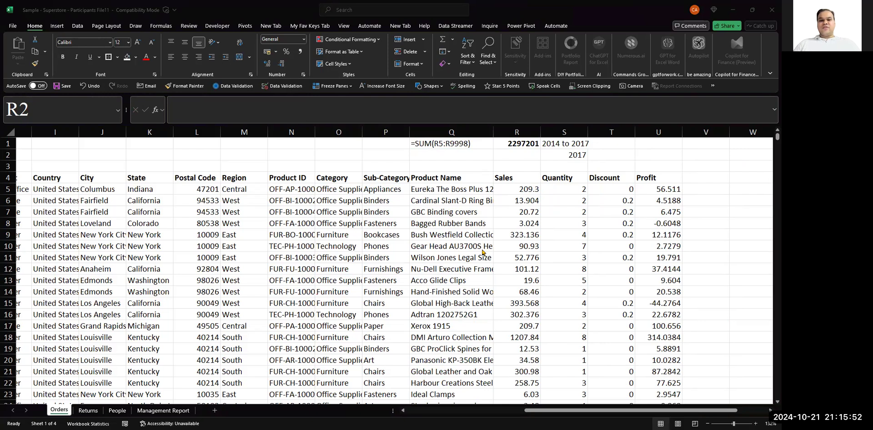
- Replace the Sales total formula in R1 with =AGGREGATE(9,4,R5:R9998), using the SUM function and the Ignore nothing option
{"action": "left_click", "coordinate": [518, 144]}
{"action": "type", "text": "=ag"}
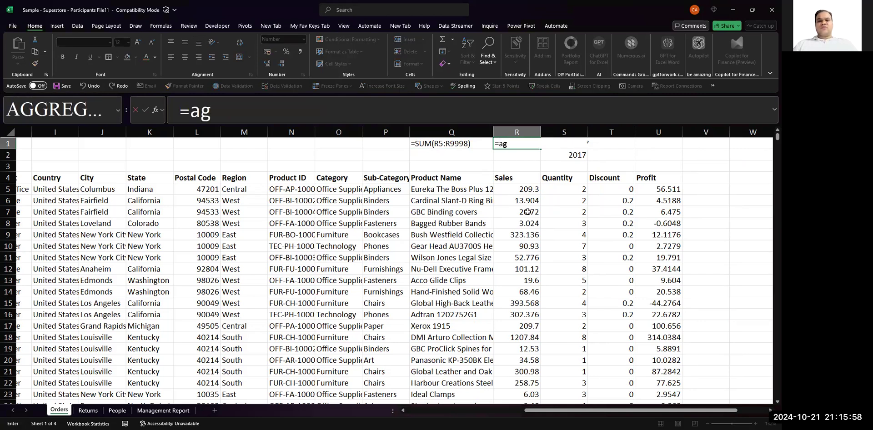
{"action": "key", "text": "BackSpace"}
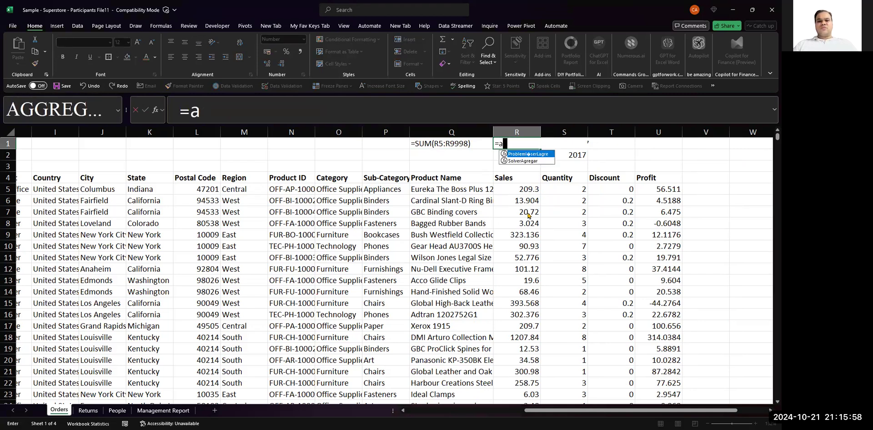
{"action": "type", "text": "gr"}
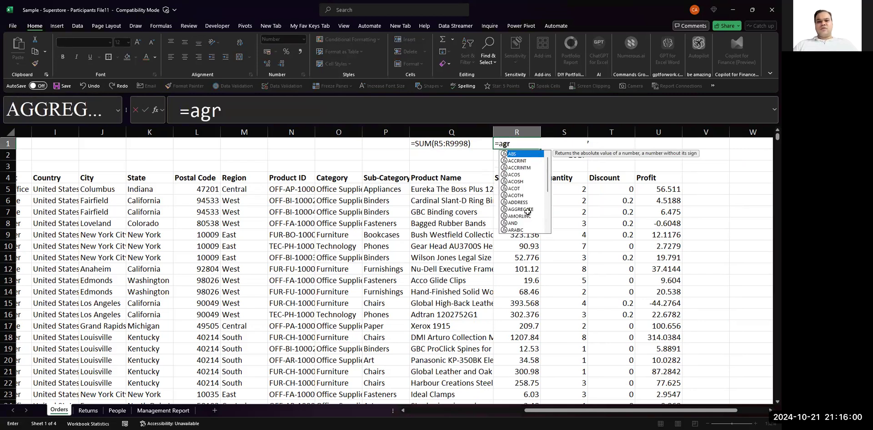
{"action": "double_click", "coordinate": [521, 210]}
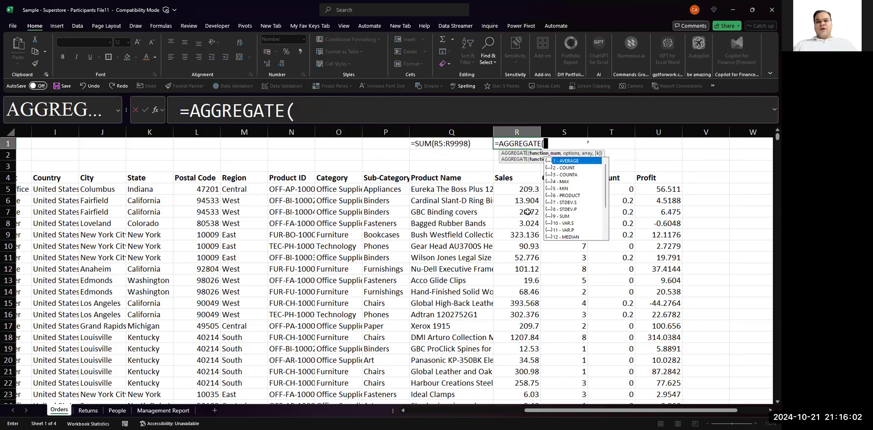
{"action": "type", "text": "9,"}
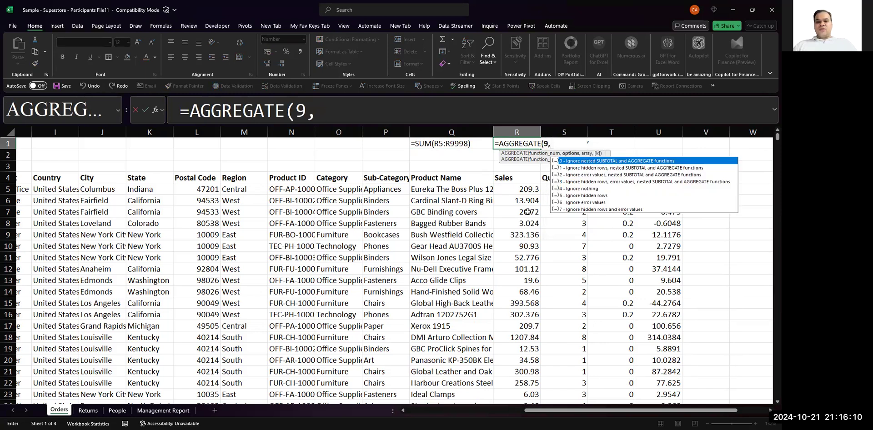
{"action": "type", "text": "4"}
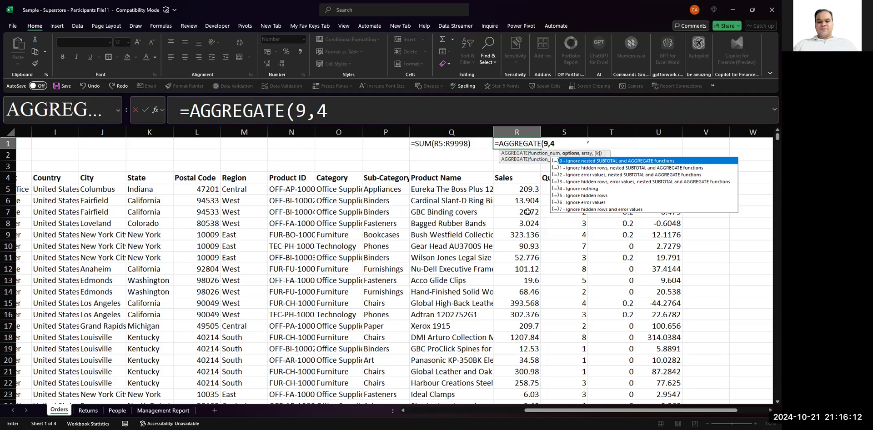
{"action": "type", "text": ","}
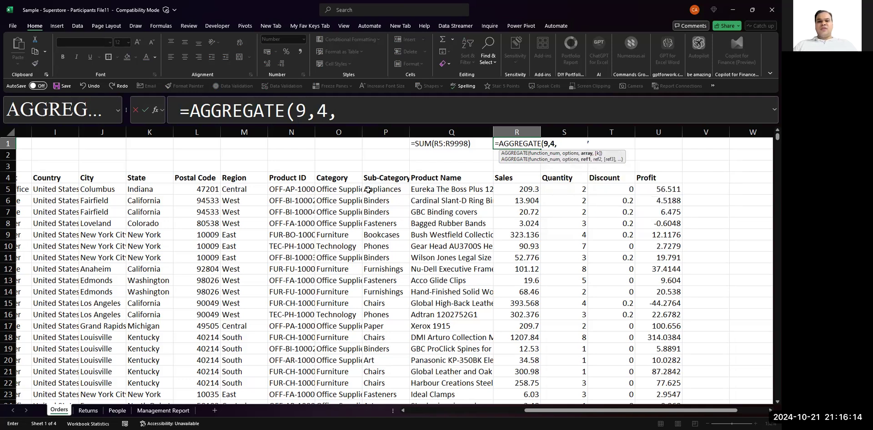
{"action": "left_click", "coordinate": [519, 191]}
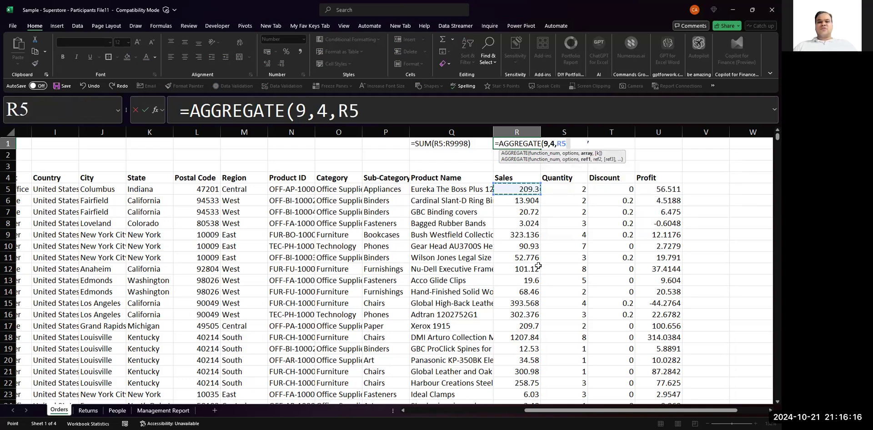
{"action": "key", "text": "ctrl+shift+Down"}
{"action": "key", "text": "ctrl+Return"}
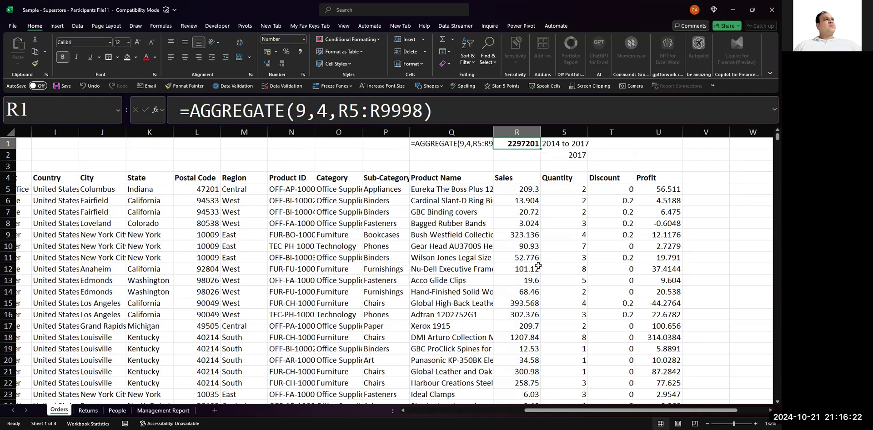
{"action": "key", "text": "Down"}
{"action": "key", "text": "Up"}
{"action": "key", "text": "Down"}
{"action": "key", "text": "Up"}
{"action": "key", "text": "Down"}
{"action": "key", "text": "Up"}
{"action": "key", "text": "Down"}
{"action": "key", "text": "Up"}
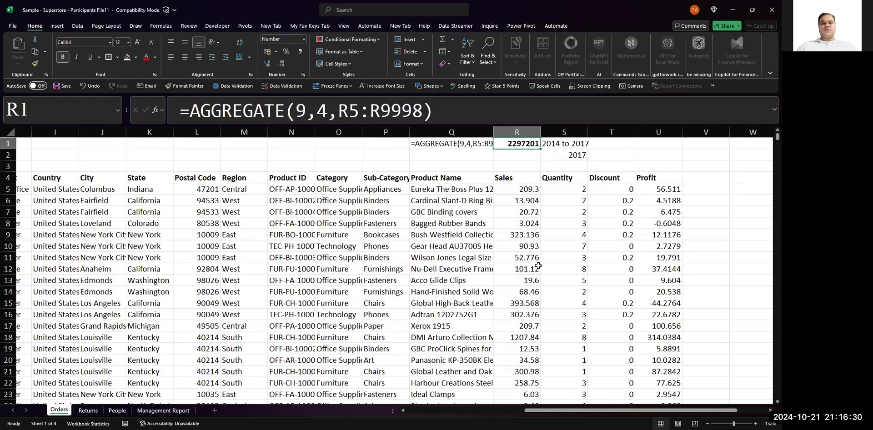
{"action": "key", "text": "Down"}
{"action": "key", "text": "Up"}
{"action": "key", "text": "Left"}
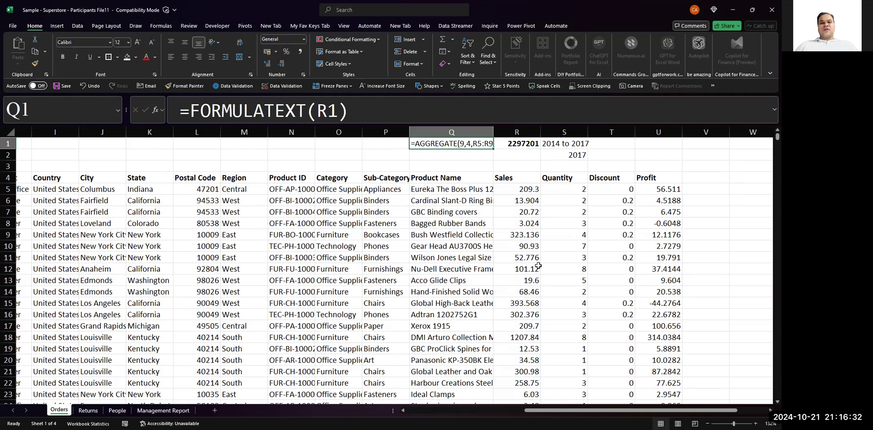
{"action": "key", "text": "Right"}
- Make the 2017 label in S2 bold and select the empty cell R2 beside it
{"action": "key", "text": "Down"}
{"action": "key", "text": "Right"}
{"action": "key", "text": "ctrl+b"}
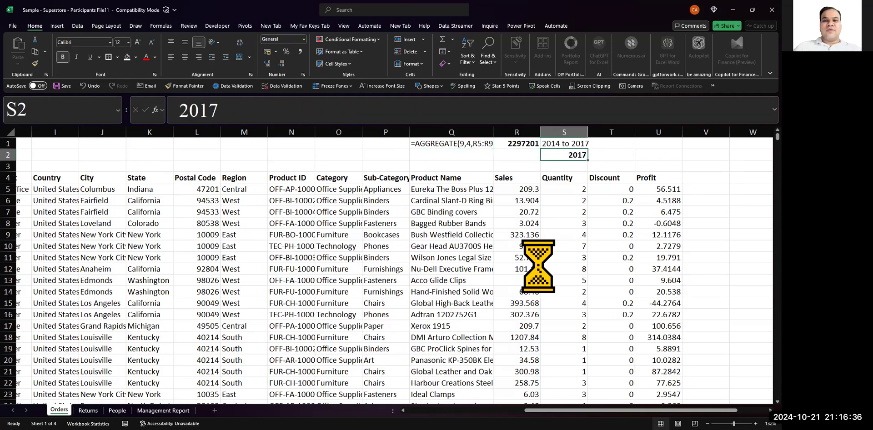
{"action": "key", "text": "Left"}
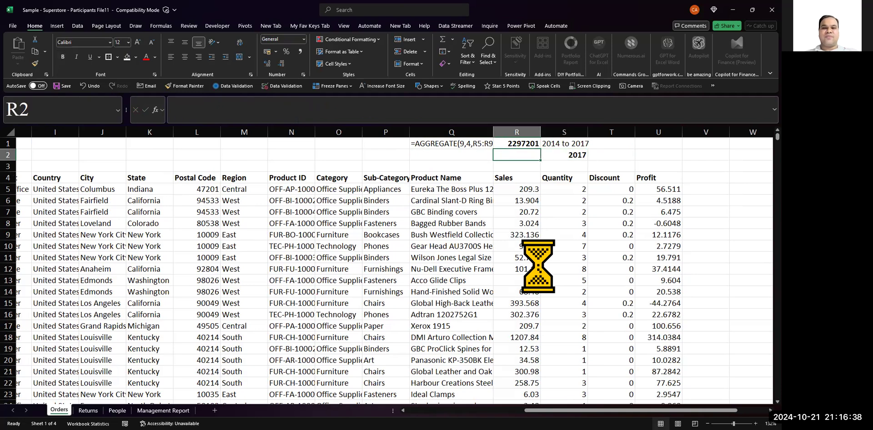
- Widen the Sales column R slightly, keeping R2 selected
{"action": "key", "text": "Left"}
{"action": "key", "text": "Right"}
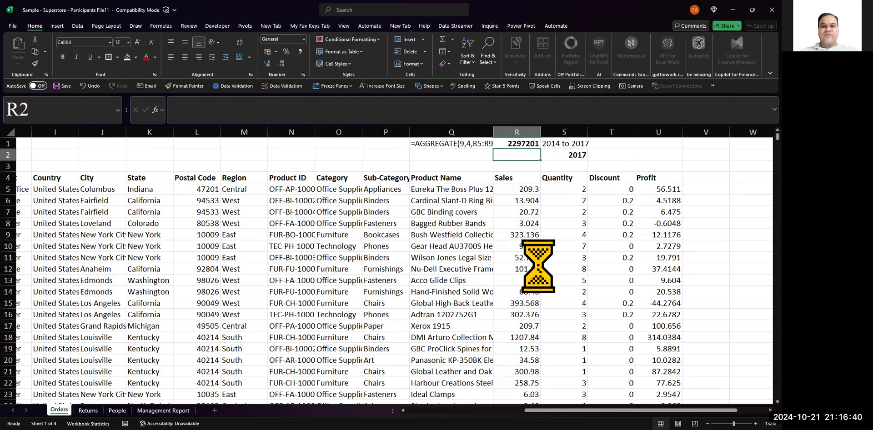
{"action": "left_click_drag", "start_coordinate": [540, 132], "coordinate": [551, 136]}
- Start a SUMIF formula in R2 with the Order Date cells C5:C9998 as its range
{"action": "type", "text": "="}
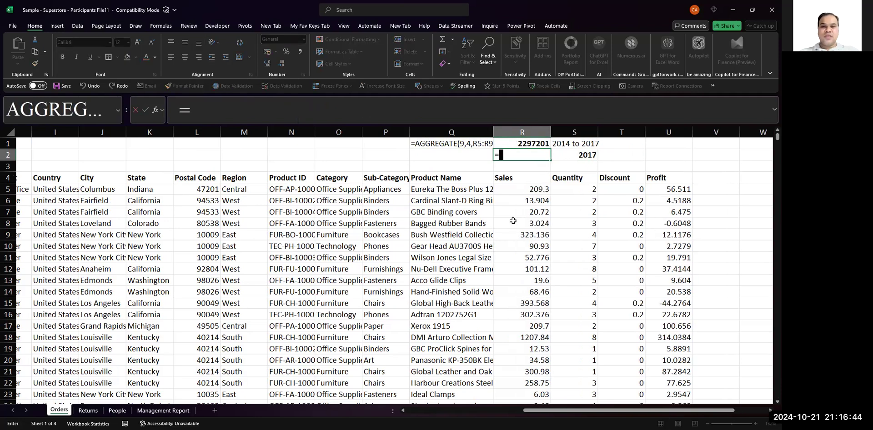
{"action": "type", "text": "sum"}
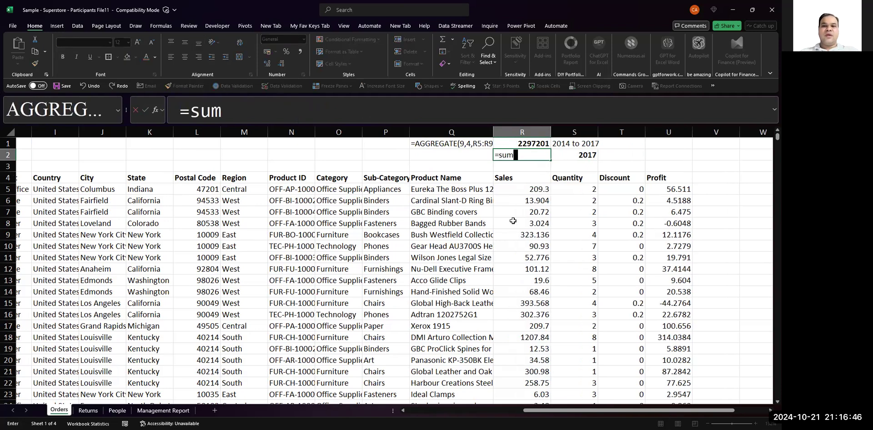
{"action": "type", "text": "if("}
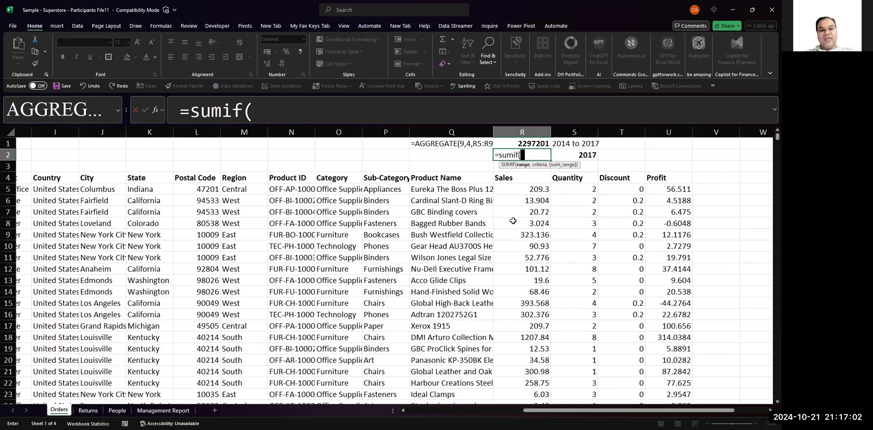
{"action": "scroll", "coordinate": [513, 220], "scroll_direction": "left", "scroll_amount": 4}
{"action": "scroll", "coordinate": [513, 220], "scroll_direction": "left", "scroll_amount": 4}
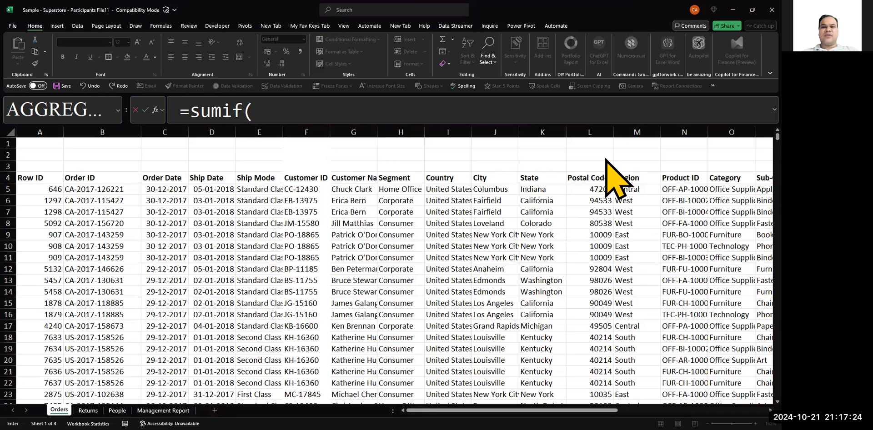
{"action": "scroll", "coordinate": [605, 157], "scroll_direction": "right", "scroll_amount": 2}
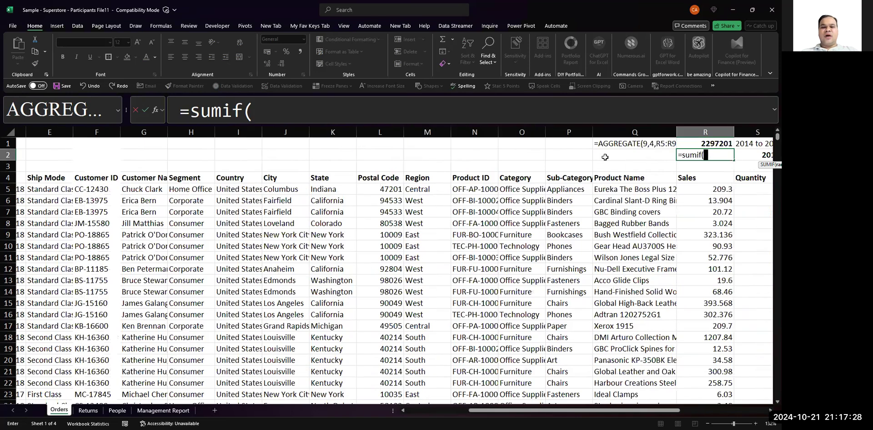
{"action": "scroll", "coordinate": [156, 189], "scroll_direction": "left", "scroll_amount": 5}
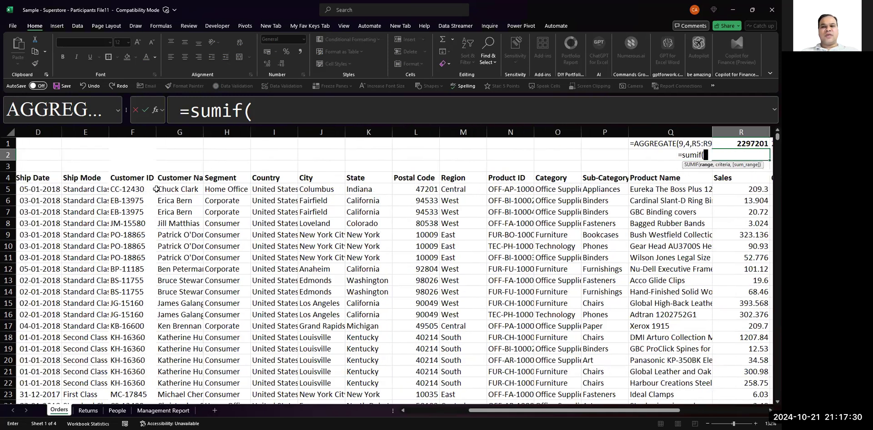
{"action": "scroll", "coordinate": [73, 200], "scroll_direction": "left", "scroll_amount": 1}
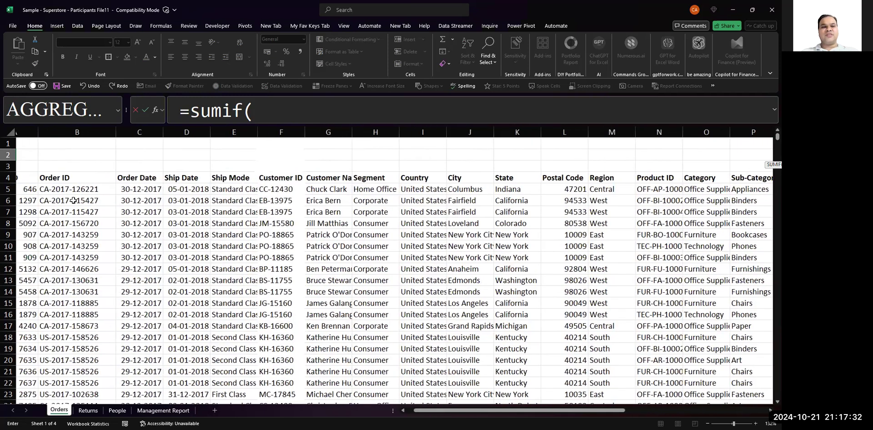
{"action": "left_click", "coordinate": [261, 110]}
{"action": "left_click", "coordinate": [131, 188]}
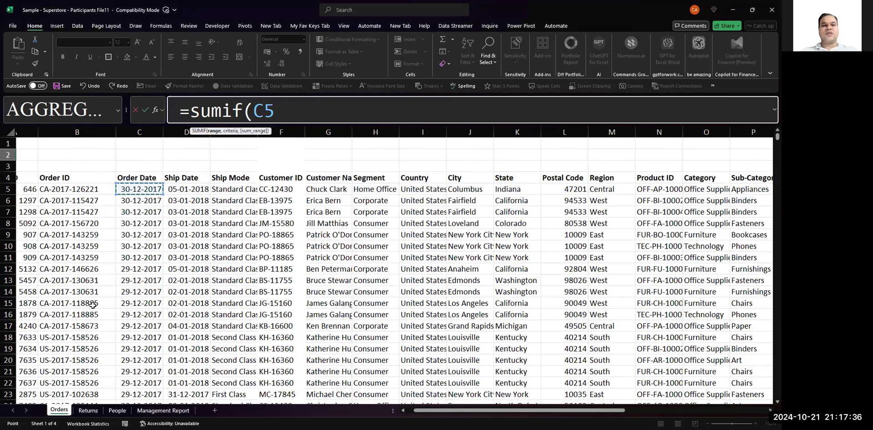
{"action": "key", "text": "ctrl+shift+Down"}
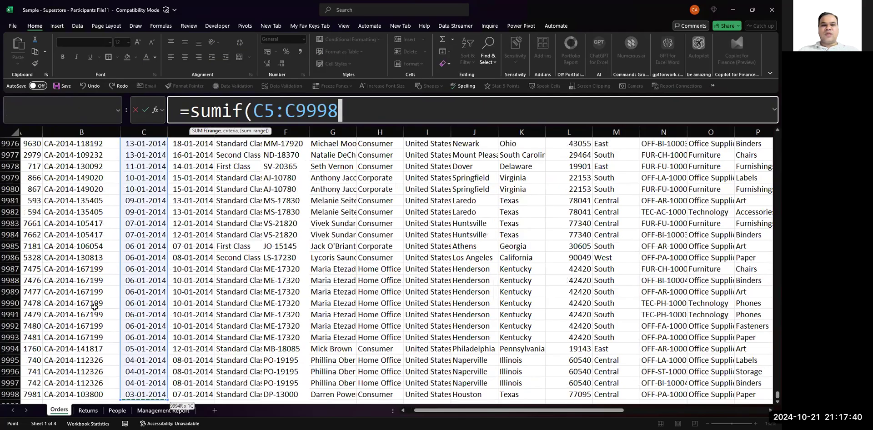
- Set the 2017 label in S2 as the criteria of the SUMIF formula
{"action": "type", "text": ","}
{"action": "scroll", "coordinate": [409, 212], "scroll_direction": "up", "scroll_amount": 20}
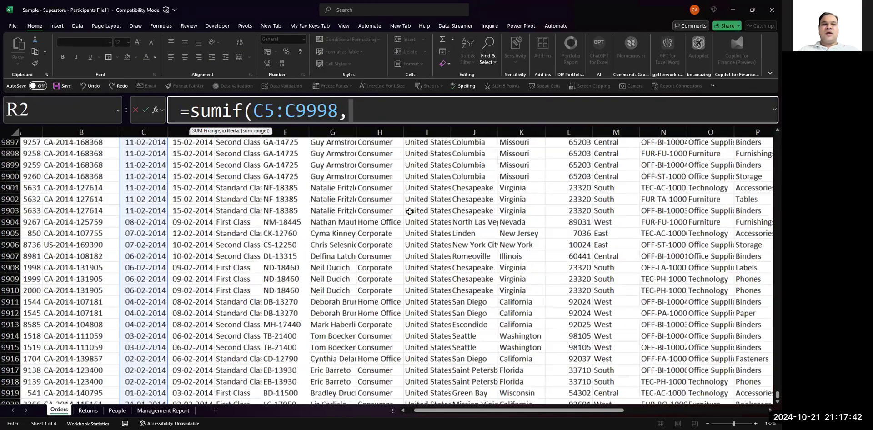
{"action": "scroll", "coordinate": [409, 211], "scroll_direction": "up", "scroll_amount": 20}
{"action": "scroll", "coordinate": [409, 212], "scroll_direction": "up", "scroll_amount": 15}
{"action": "key", "text": "Up"}
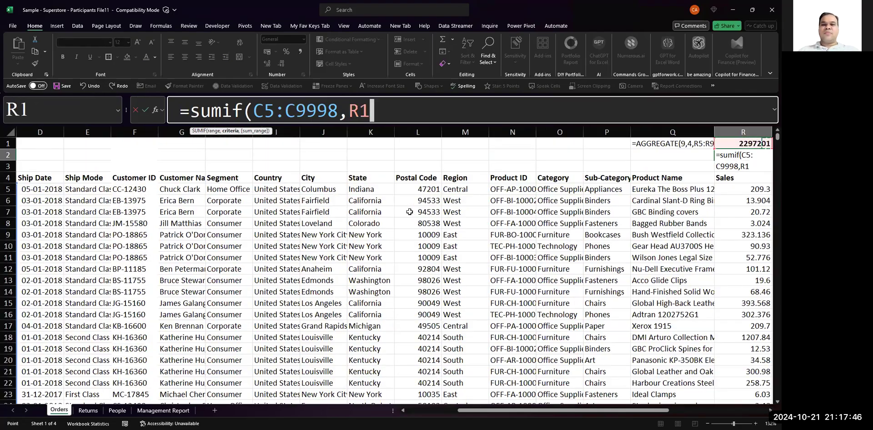
{"action": "scroll", "coordinate": [604, 161], "scroll_direction": "right", "scroll_amount": 3}
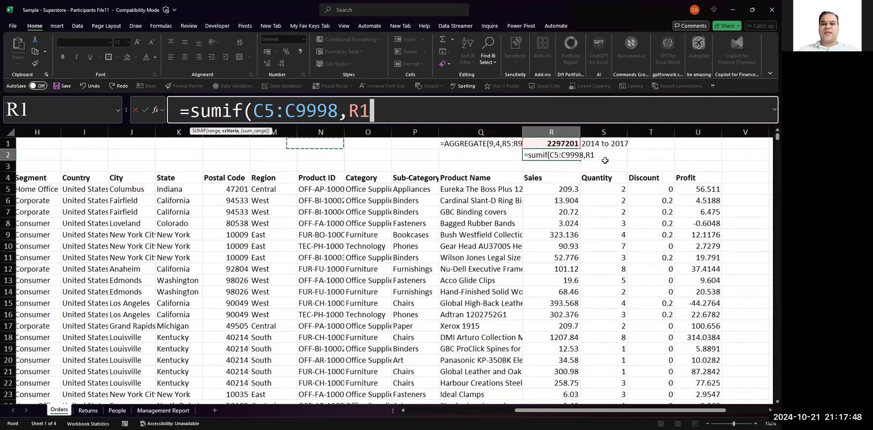
{"action": "left_click", "coordinate": [675, 156]}
{"action": "key", "text": "Left"}
{"action": "key", "text": "Left"}
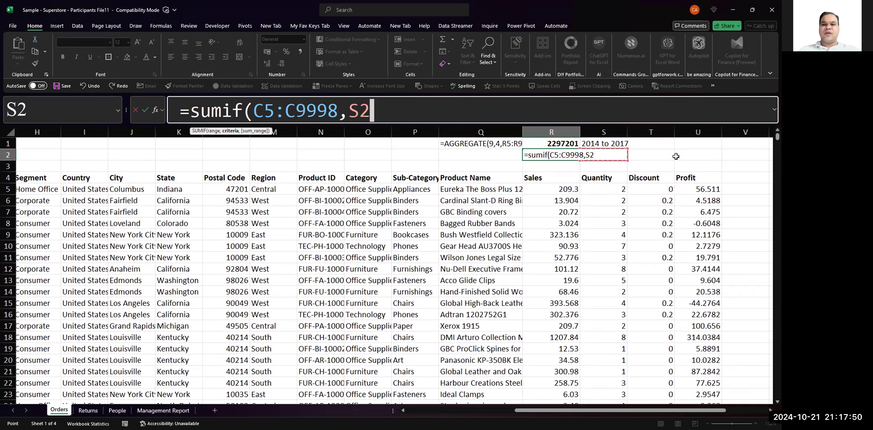
{"action": "type", "text": ","}
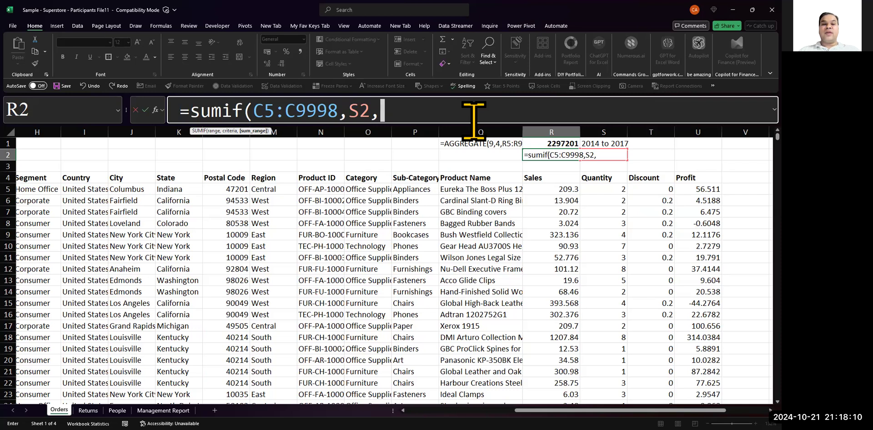
- Complete the SUMIF formula with the Sales cells R5:R9998 as its sum range, review its arguments and enter it
{"action": "left_click", "coordinate": [555, 188]}
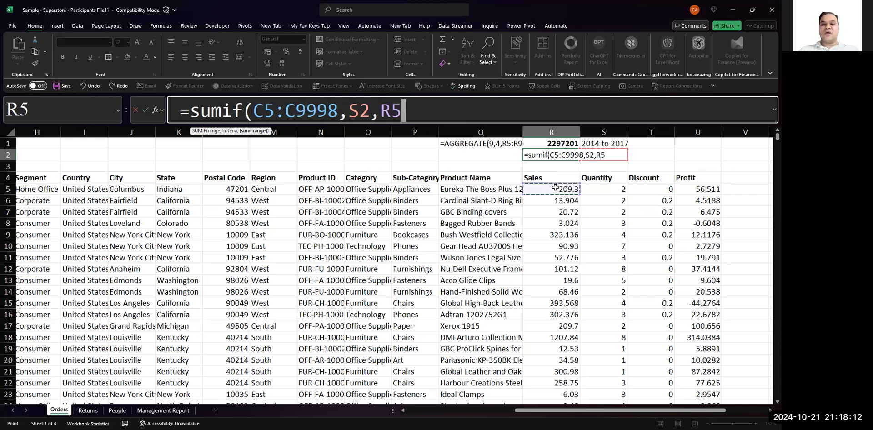
{"action": "key", "text": "ctrl+shift+Down"}
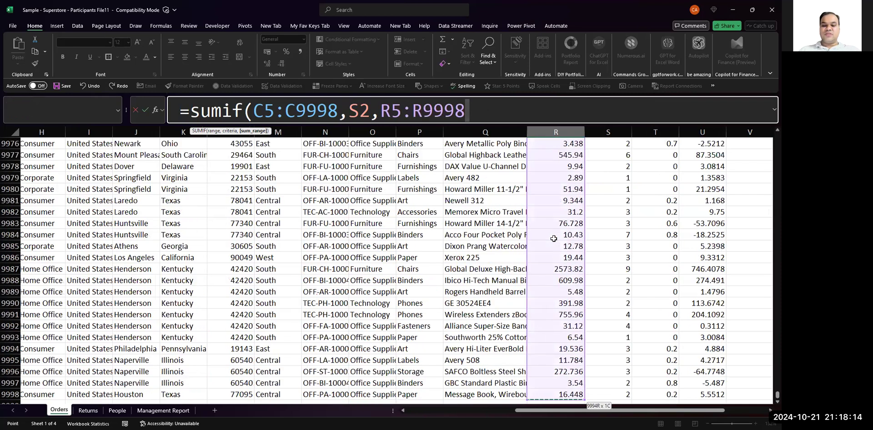
{"action": "type", "text": ")"}
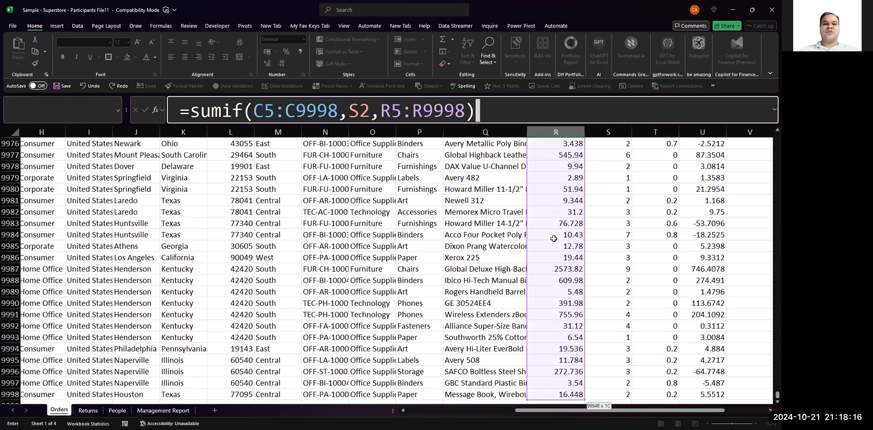
{"action": "left_click", "coordinate": [307, 116]}
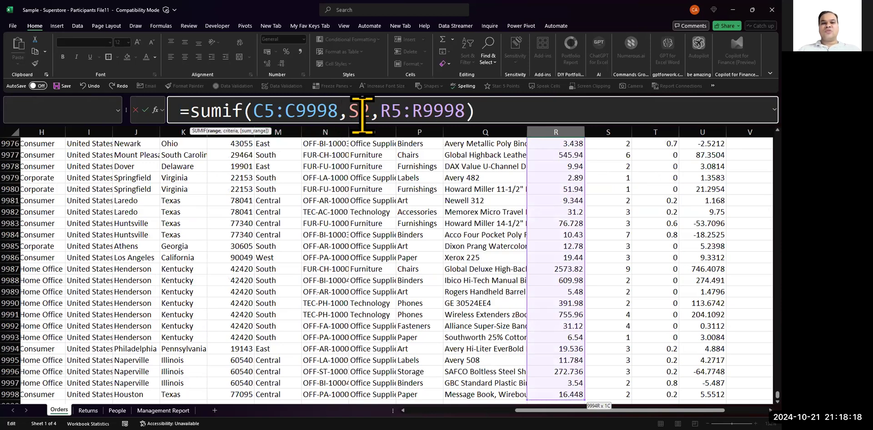
{"action": "scroll", "coordinate": [362, 175], "scroll_direction": "up", "scroll_amount": 20}
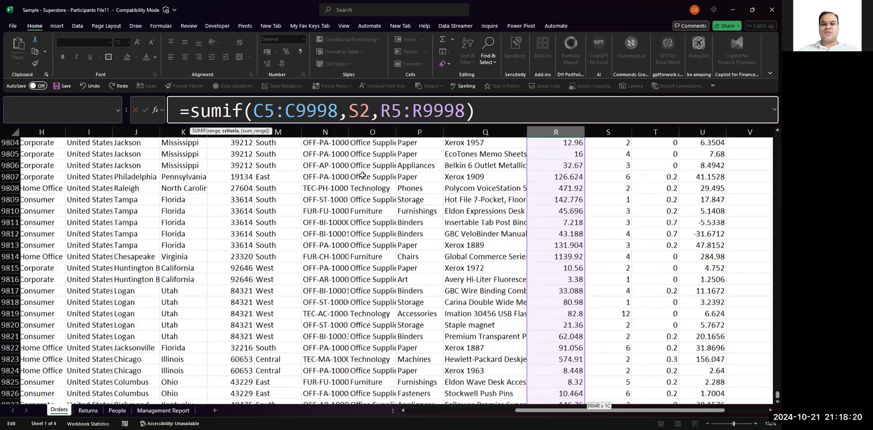
{"action": "scroll", "coordinate": [363, 175], "scroll_direction": "up", "scroll_amount": 5}
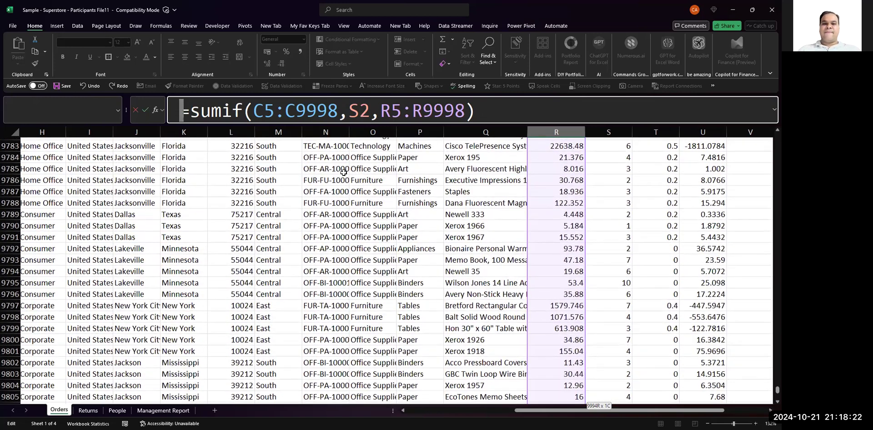
{"action": "left_click", "coordinate": [402, 111]}
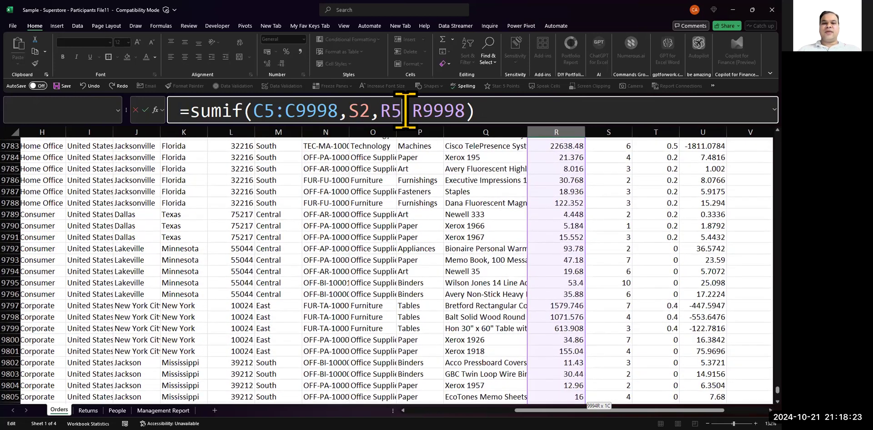
{"action": "left_click", "coordinate": [389, 168]}
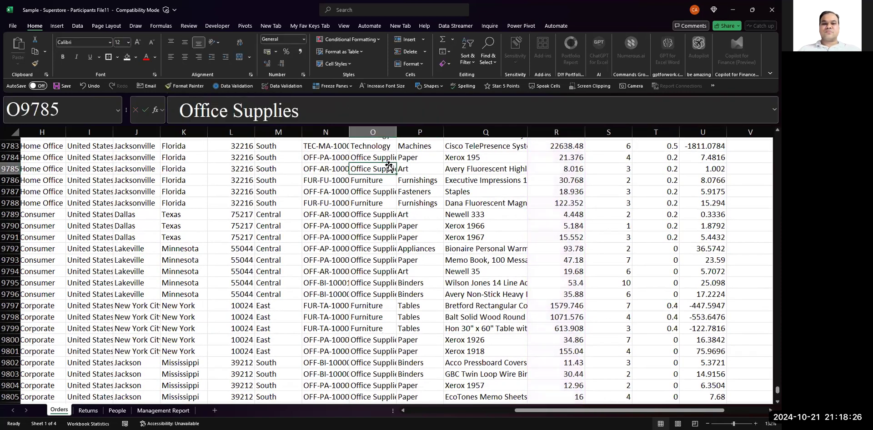
- Return to R2 and examine the ranges its SUMIF formula references and the criteria cell S2
{"action": "key", "text": "ctrl+Up"}
{"action": "key", "text": "Down"}
{"action": "key", "text": "Up"}
{"action": "key", "text": "Up"}
{"action": "key", "text": "Up"}
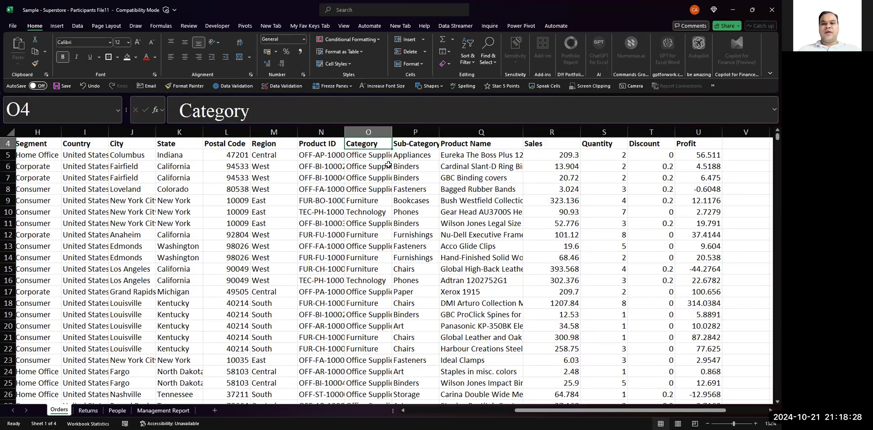
{"action": "key", "text": "Up"}
{"action": "key", "text": "Right"}
{"action": "key", "text": "Right"}
{"action": "key", "text": "Right"}
{"action": "key", "text": "Down"}
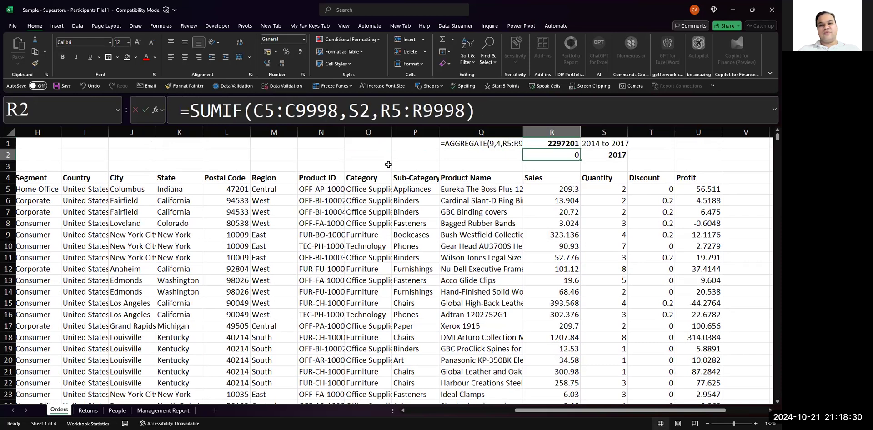
{"action": "key", "text": "F2"}
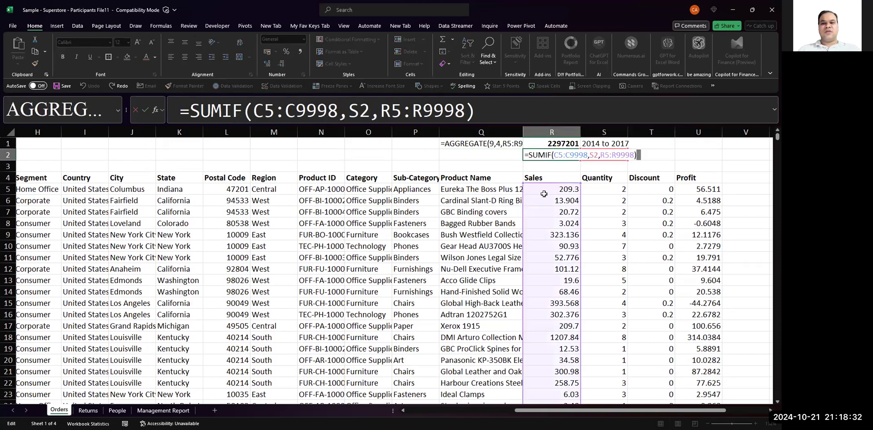
{"action": "left_click", "coordinate": [453, 157]}
{"action": "key", "text": "Right"}
{"action": "key", "text": "Right"}
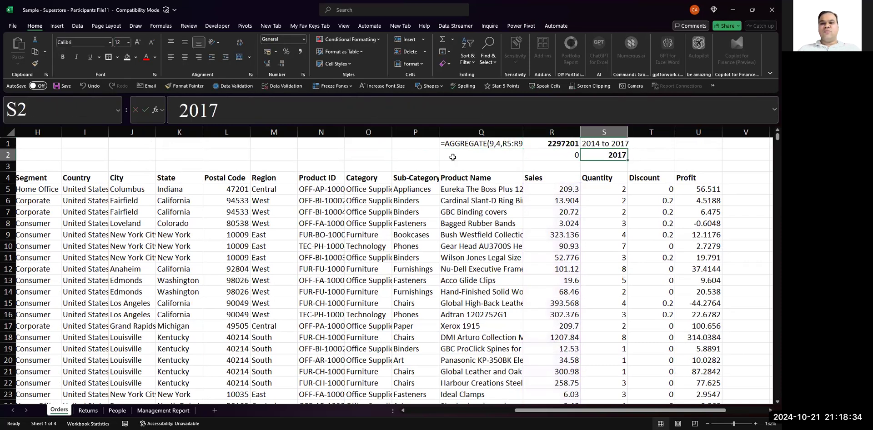
- Fill the FORMULATEXT formula from Q1 down into Q2 and widen column Q to fit the formula text
{"action": "key", "text": "Left"}
{"action": "key", "text": "Left"}
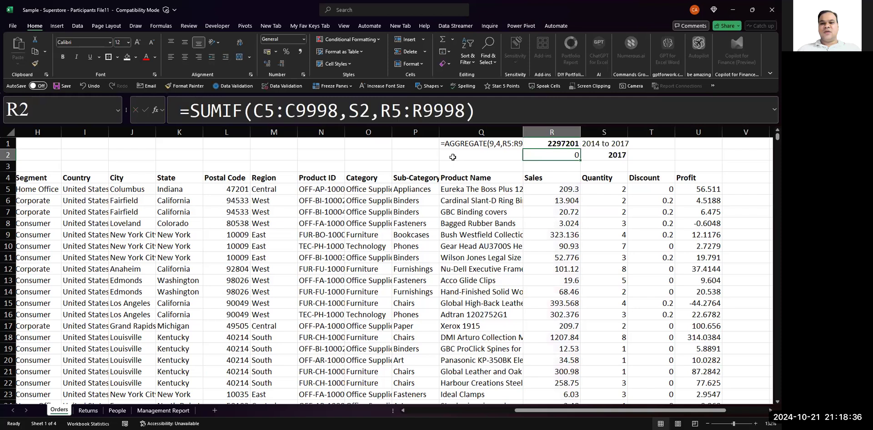
{"action": "key", "text": "ctrl+d"}
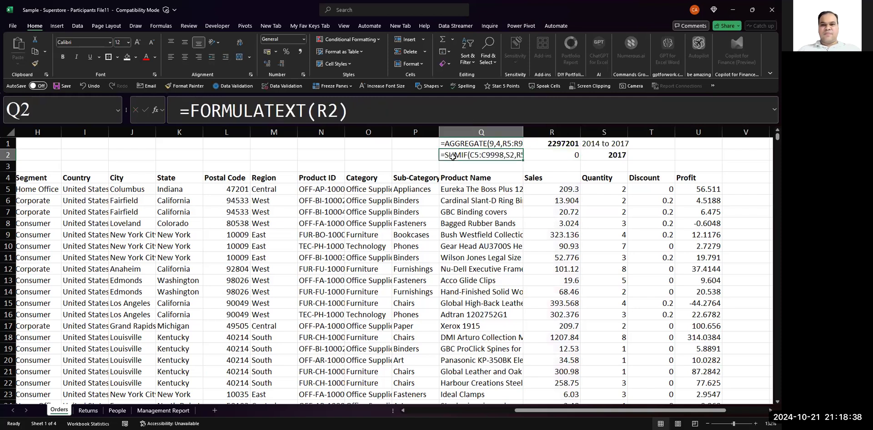
{"action": "left_click_drag", "start_coordinate": [522, 132], "coordinate": [554, 133]}
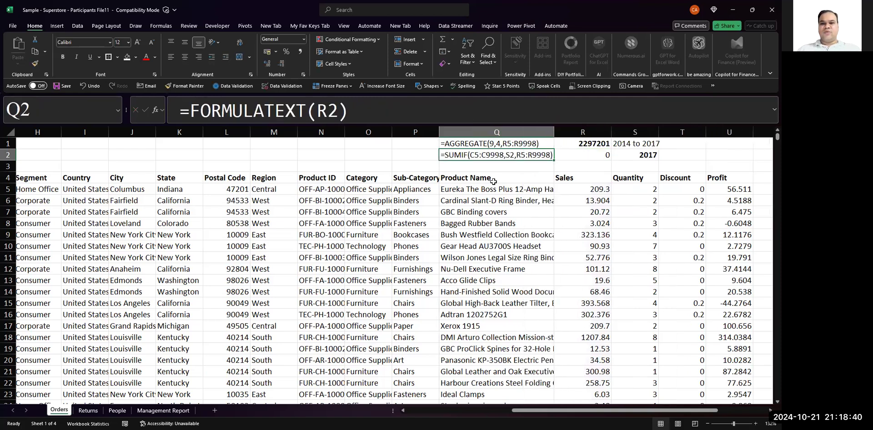
- Make the formula text in Q2 bold and review it against the Order Date column and the 2017 label
{"action": "key", "text": "ctrl+b"}
{"action": "scroll", "coordinate": [483, 211], "scroll_direction": "up", "scroll_amount": 7}
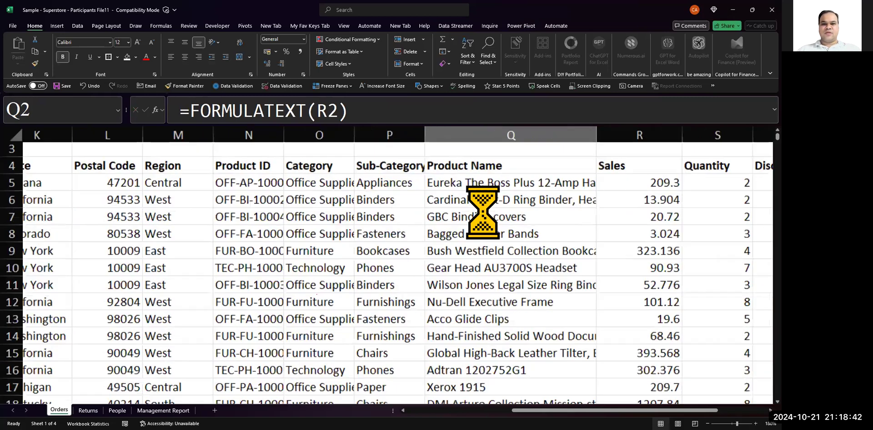
{"action": "scroll", "coordinate": [482, 211], "scroll_direction": "right", "scroll_amount": 5}
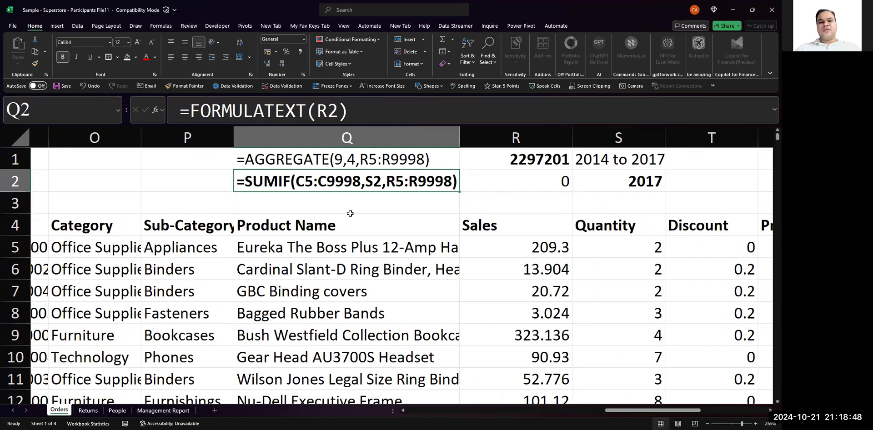
{"action": "scroll", "coordinate": [350, 212], "scroll_direction": "left", "scroll_amount": 10}
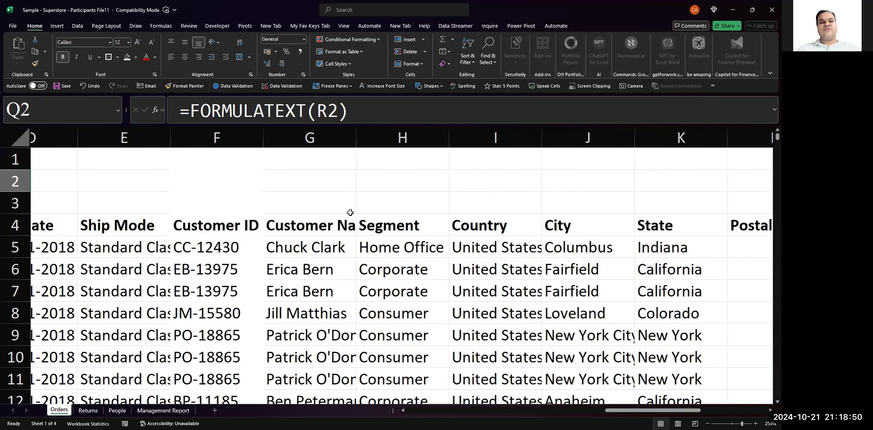
{"action": "scroll", "coordinate": [358, 210], "scroll_direction": "left", "scroll_amount": 2}
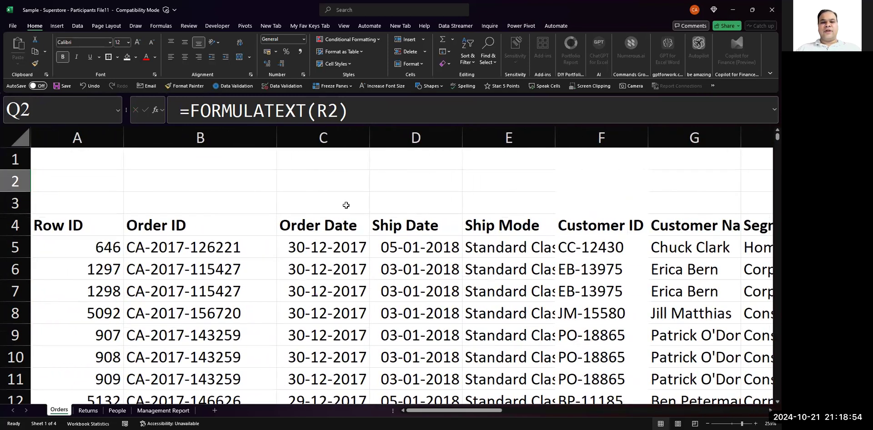
{"action": "scroll", "coordinate": [326, 291], "scroll_direction": "right", "scroll_amount": 4}
{"action": "scroll", "coordinate": [326, 291], "scroll_direction": "right", "scroll_amount": 6}
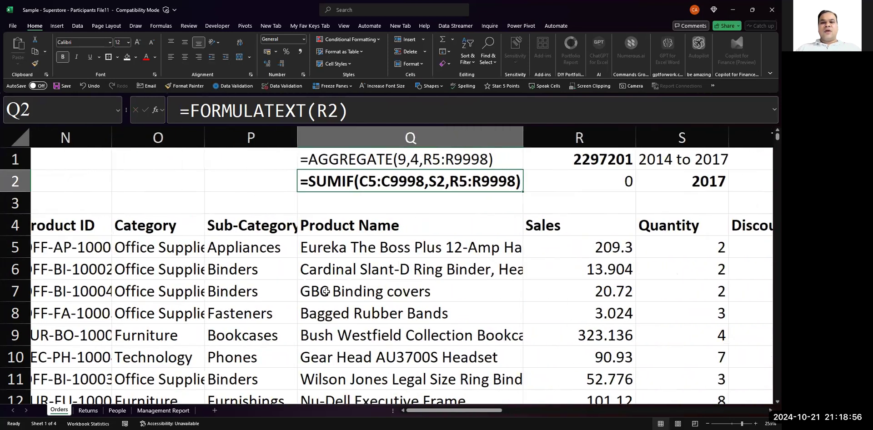
- Review the 2017 criteria cell S2 alongside the SUMIF formula in R2
{"action": "left_click", "coordinate": [703, 182]}
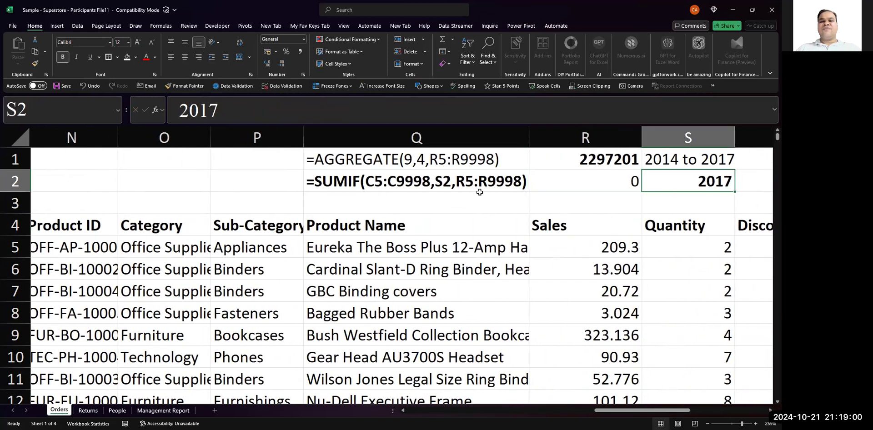
{"action": "scroll", "coordinate": [516, 207], "scroll_direction": "right", "scroll_amount": 2}
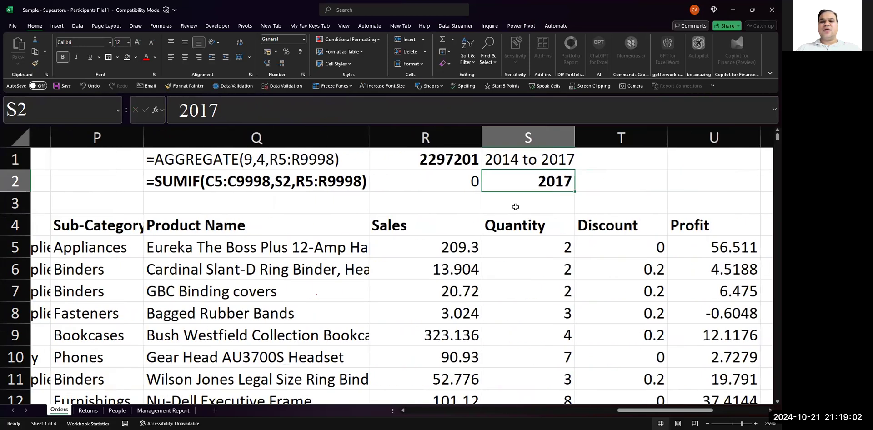
{"action": "scroll", "coordinate": [458, 241], "scroll_direction": "left", "scroll_amount": 2}
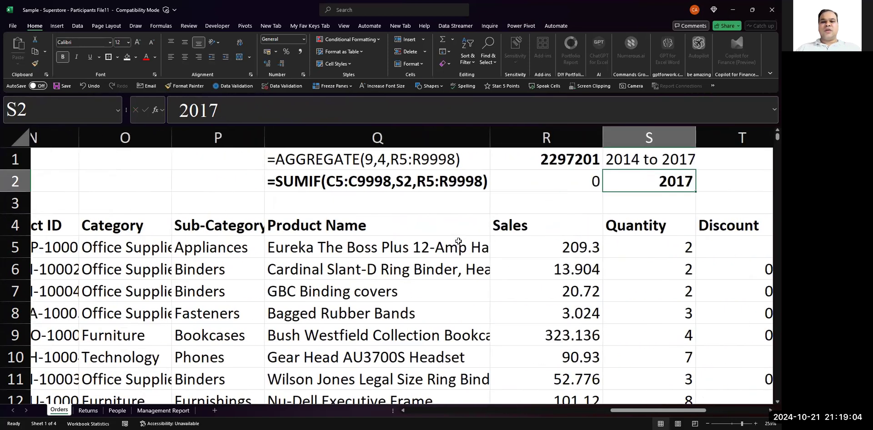
{"action": "left_click", "coordinate": [529, 181]}
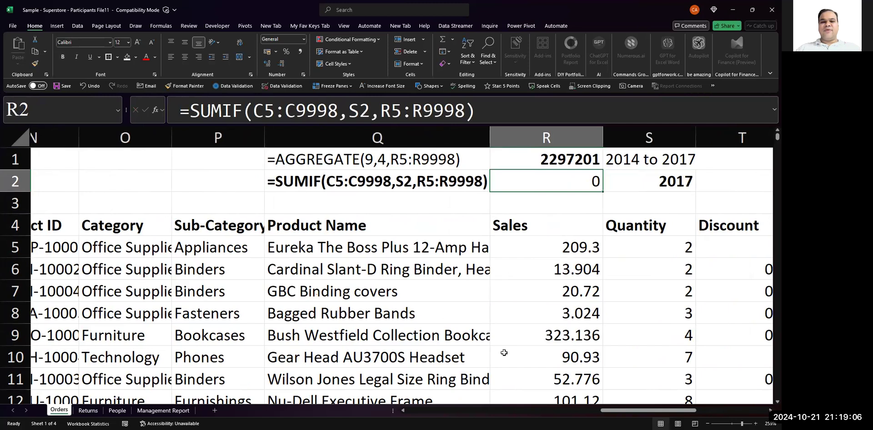
{"action": "key", "text": "alt+Tab"}
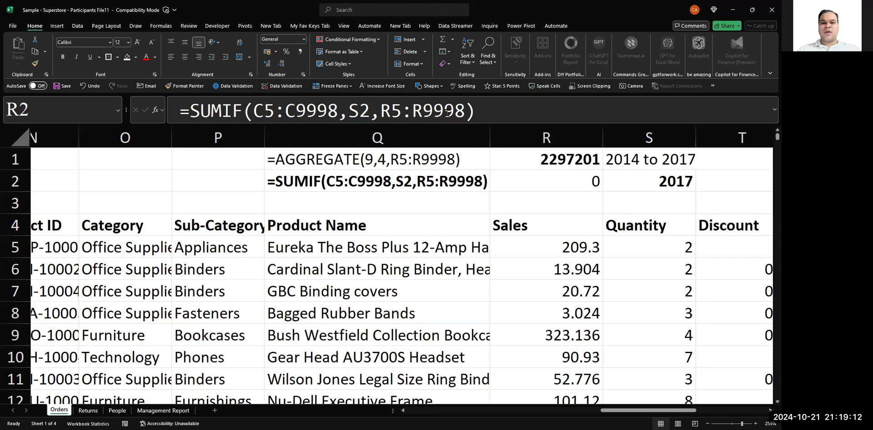
{"action": "key", "text": "alt+Tab"}
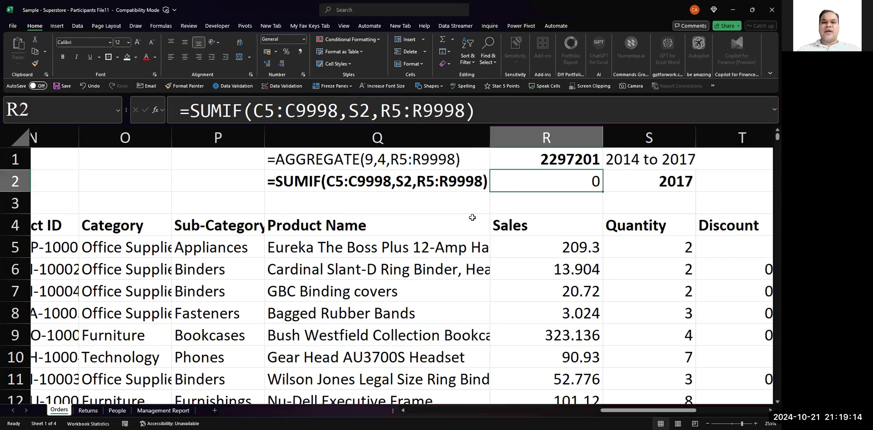
{"action": "left_click", "coordinate": [360, 196]}
{"action": "key", "text": "Up"}
{"action": "key", "text": "Right"}
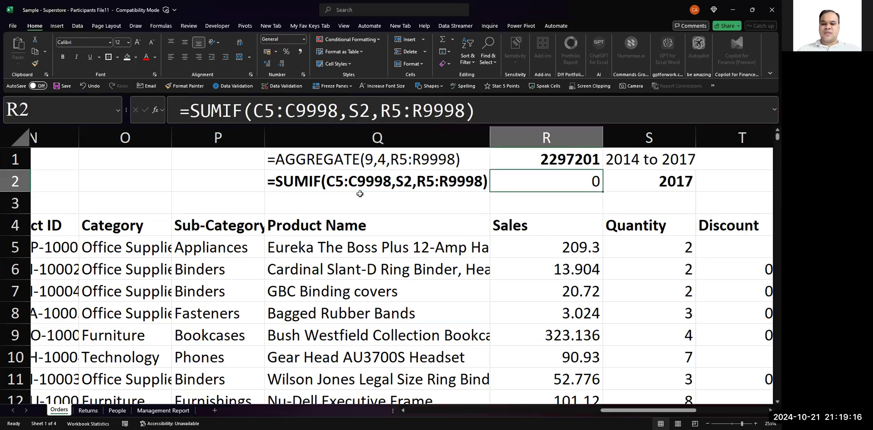
- Clear R2 and start a new SUMIF formula with the Order Date cells C5:C9998 as its range
{"action": "key", "text": "Delete"}
{"action": "type", "text": "="}
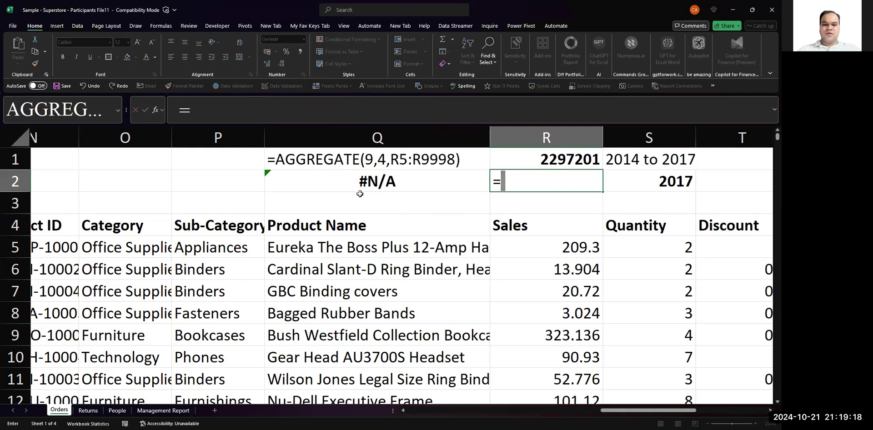
{"action": "type", "text": "sumif("}
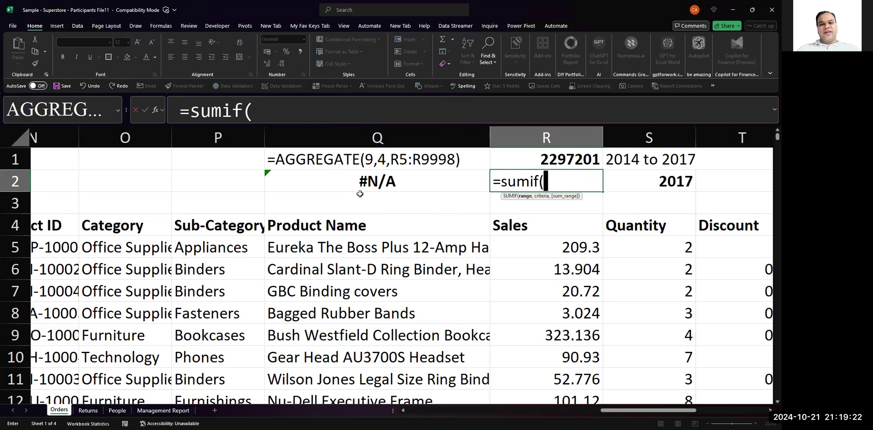
{"action": "scroll", "coordinate": [187, 301], "scroll_direction": "left", "scroll_amount": 4}
{"action": "scroll", "coordinate": [187, 301], "scroll_direction": "left", "scroll_amount": 3}
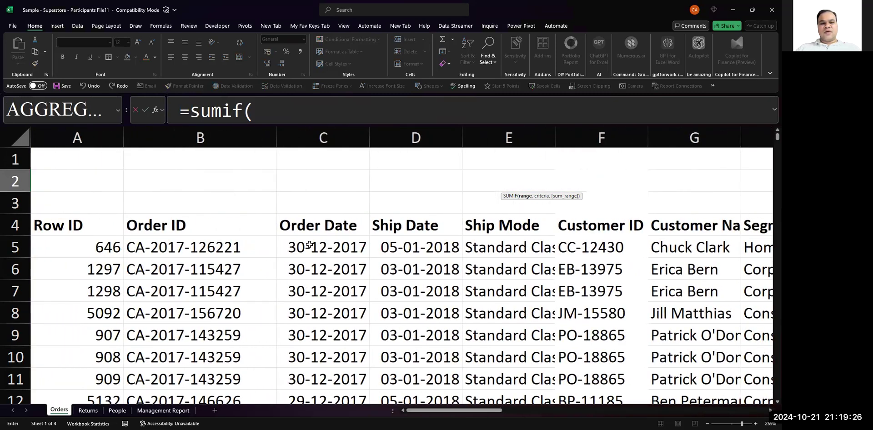
{"action": "left_click", "coordinate": [309, 245]}
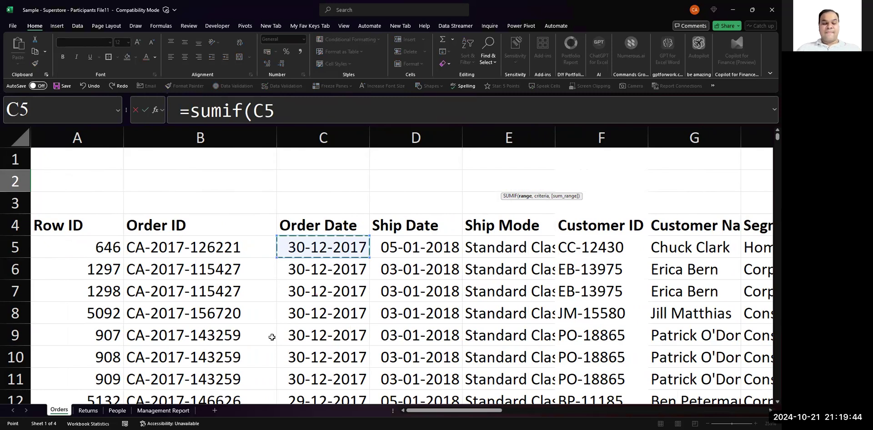
{"action": "key", "text": "ctrl+shift+Down"}
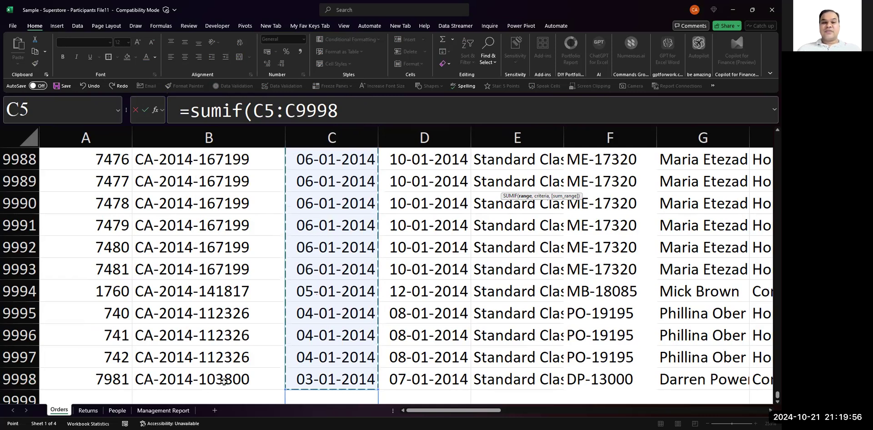
{"action": "key", "text": "ctrl+shift+Up"}
{"action": "key", "text": "shift+Down"}
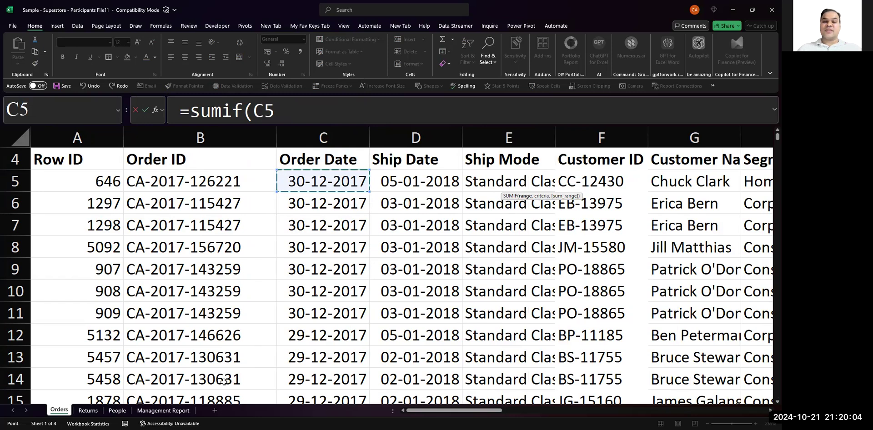
{"action": "key", "text": "ctrl+shift+Down"}
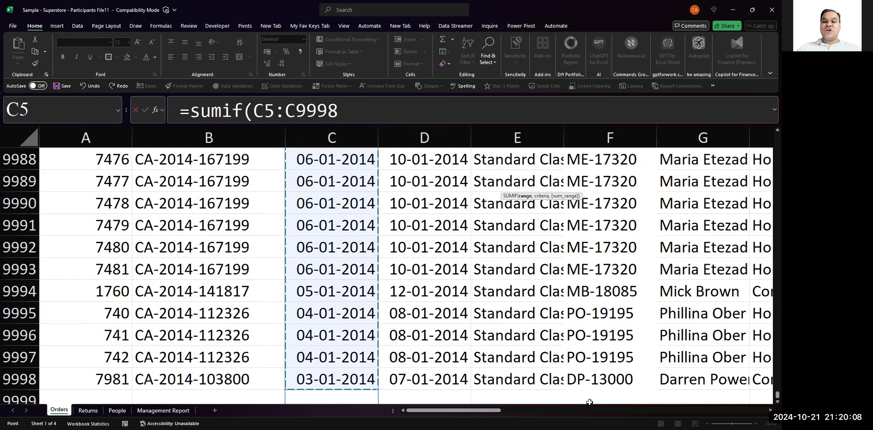
{"action": "key", "text": "F4"}
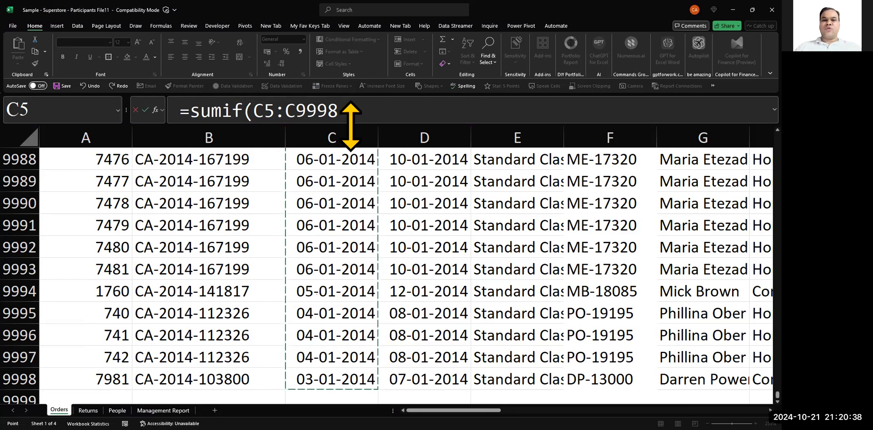
- Add R1 as the SUMIF criteria and enter the formula in R2
{"action": "type", "text": ","}
{"action": "key", "text": "Up"}
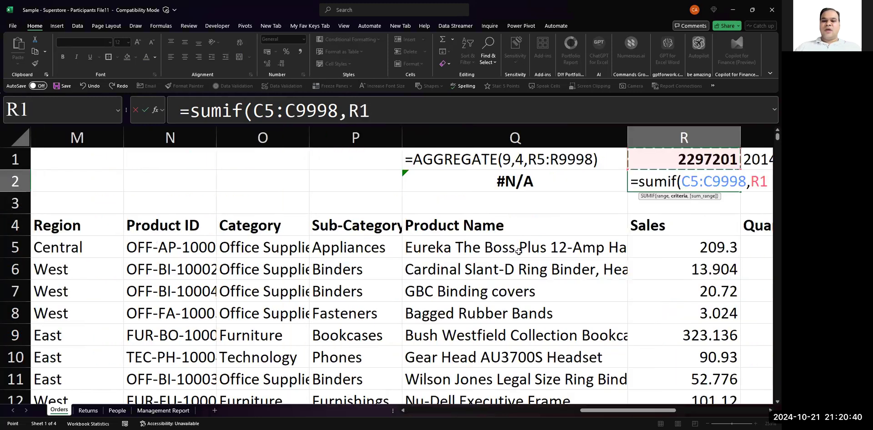
{"action": "key", "text": "F2"}
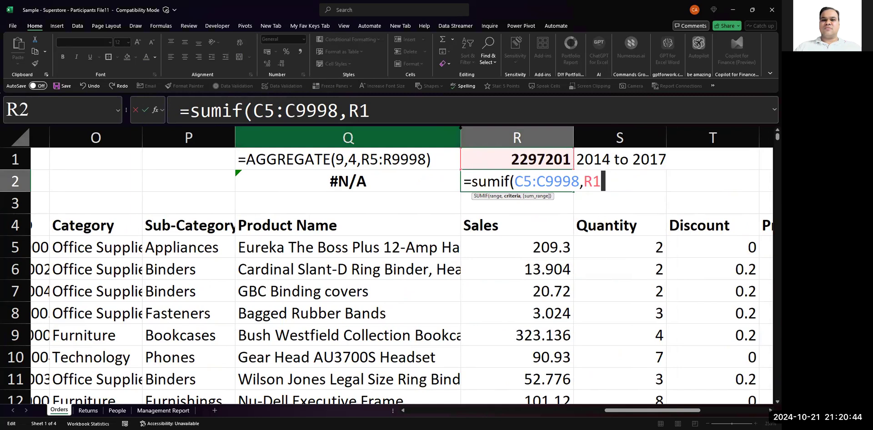
{"action": "left_click", "coordinate": [460, 129]}
{"action": "left_click", "coordinate": [461, 117]}
{"action": "key", "text": "Return"}
{"action": "key", "text": "F2"}
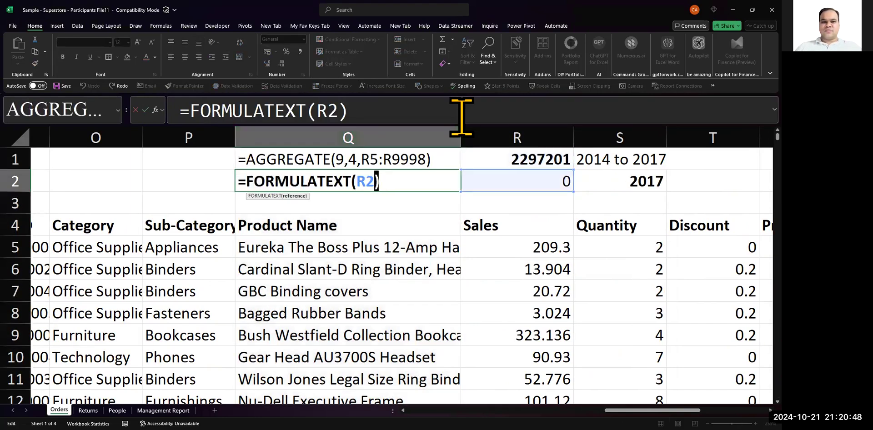
{"action": "key", "text": "Tab"}
- Replace the criteria in R2's SUMIF formula with S2 and begin its sum range argument
{"action": "key", "text": "F2"}
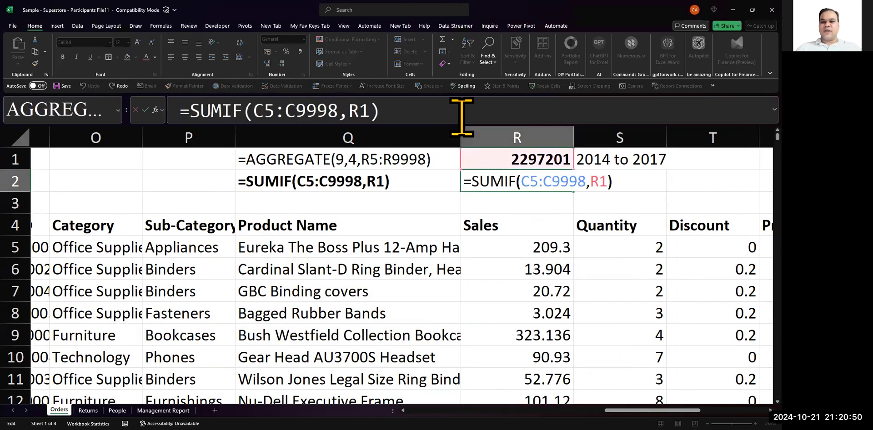
{"action": "key", "text": "BackSpace"}
{"action": "key", "text": "BackSpace"}
{"action": "type", "text": "s"}
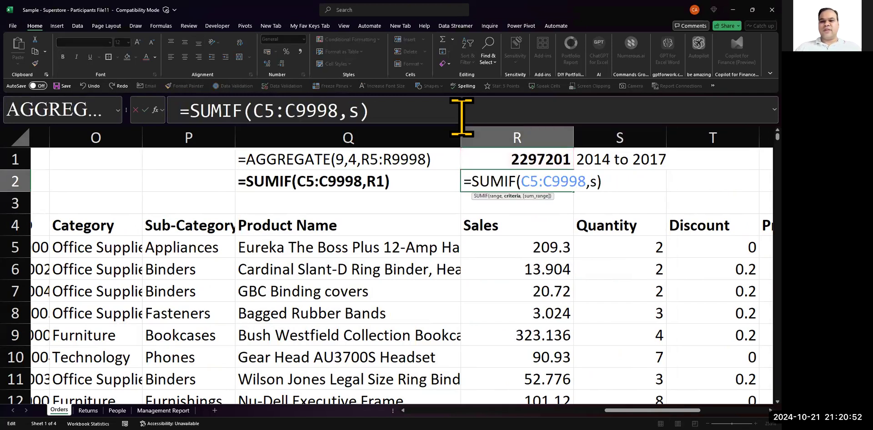
{"action": "key", "text": "BackSpace"}
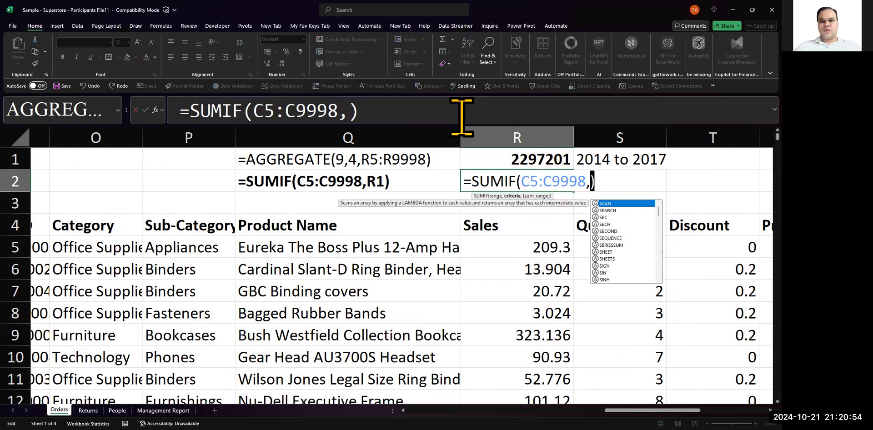
{"action": "type", "text": "S2,"}
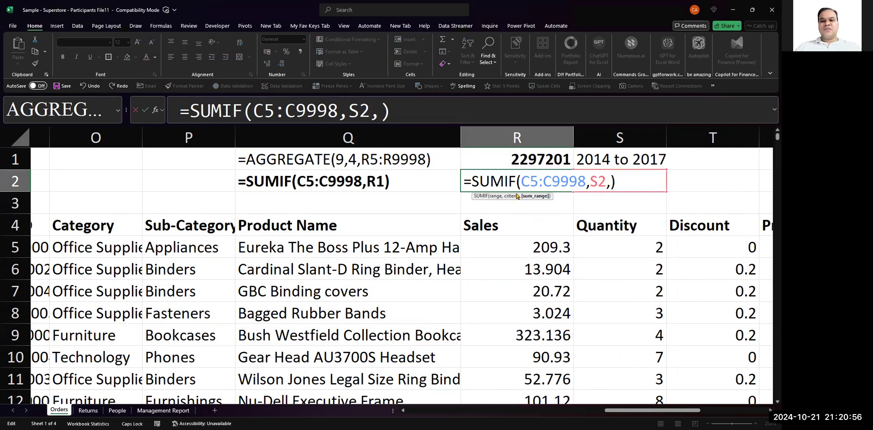
- Set the SUMIF sum range to R5:R9998 and check the highlighted cells in the Sales column
{"action": "left_click", "coordinate": [530, 247]}
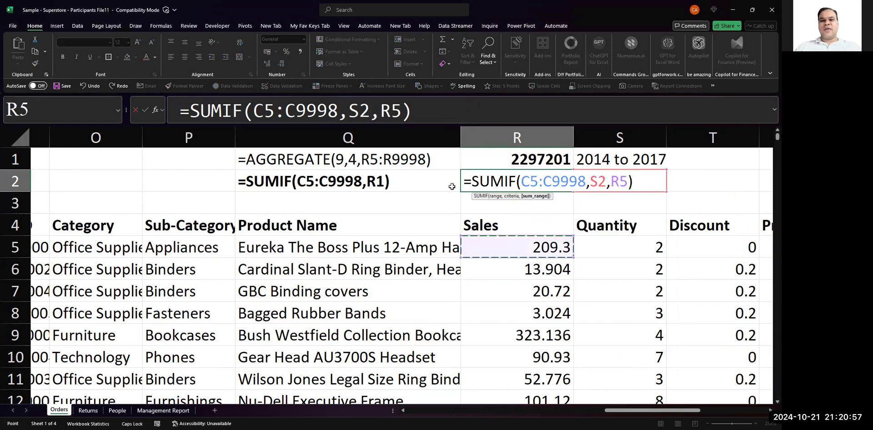
{"action": "left_click", "coordinate": [425, 110]}
{"action": "type", "text": ":R9998"}
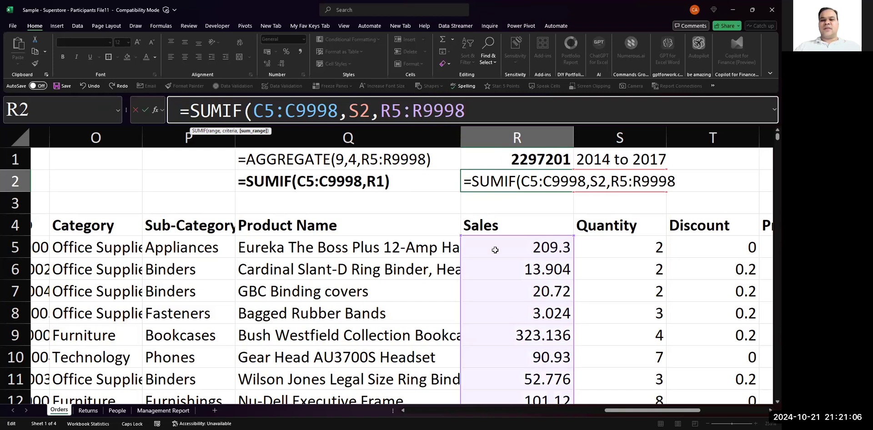
{"action": "scroll", "coordinate": [509, 247], "scroll_direction": "down", "scroll_amount": 5}
{"action": "scroll", "coordinate": [510, 247], "scroll_direction": "down", "scroll_amount": 1}
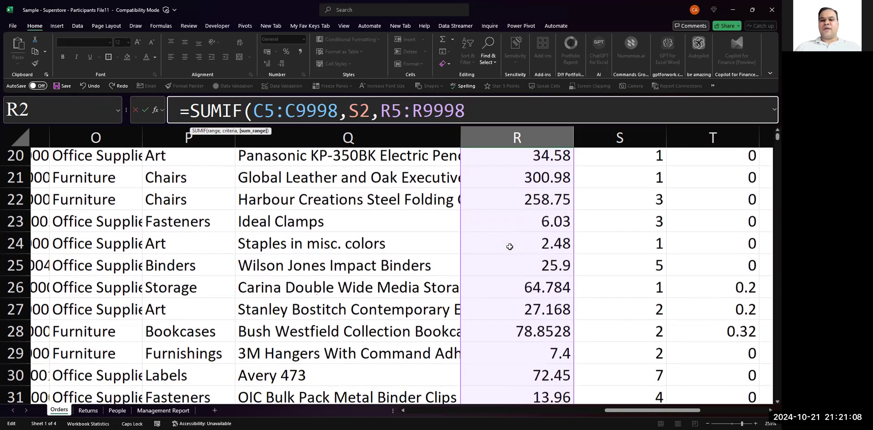
- Remove the sum range's end reference, reselect the Sales cells from R5 to R9998 and enter the formula
{"action": "key", "text": "BackSpace"}
{"action": "key", "text": "BackSpace"}
{"action": "key", "text": "BackSpace"}
{"action": "key", "text": "BackSpace"}
{"action": "key", "text": "BackSpace"}
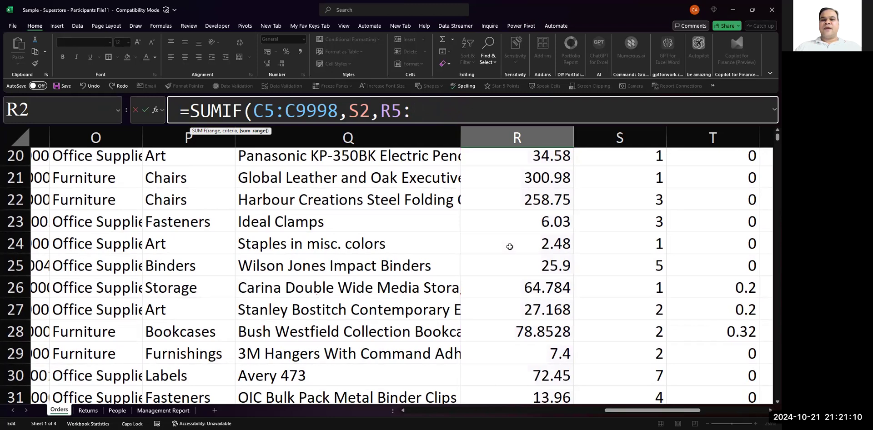
{"action": "scroll", "coordinate": [510, 247], "scroll_direction": "up", "scroll_amount": 5}
{"action": "scroll", "coordinate": [552, 223], "scroll_direction": "up", "scroll_amount": 2}
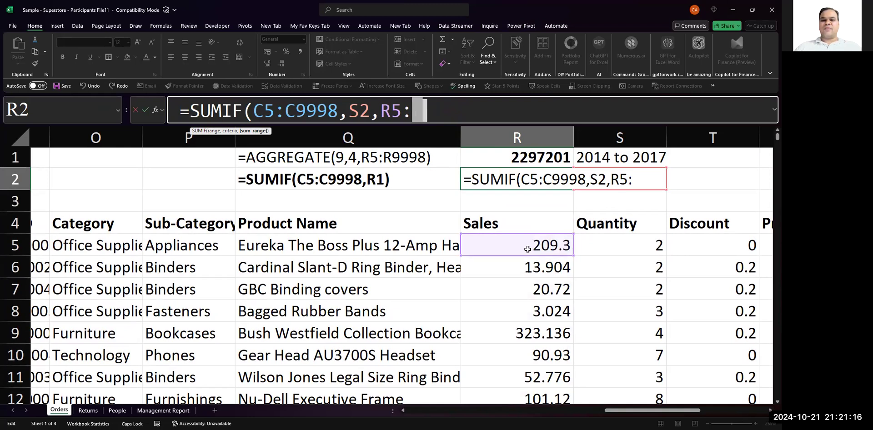
{"action": "key", "text": "BackSpace"}
{"action": "type", "text": ":"}
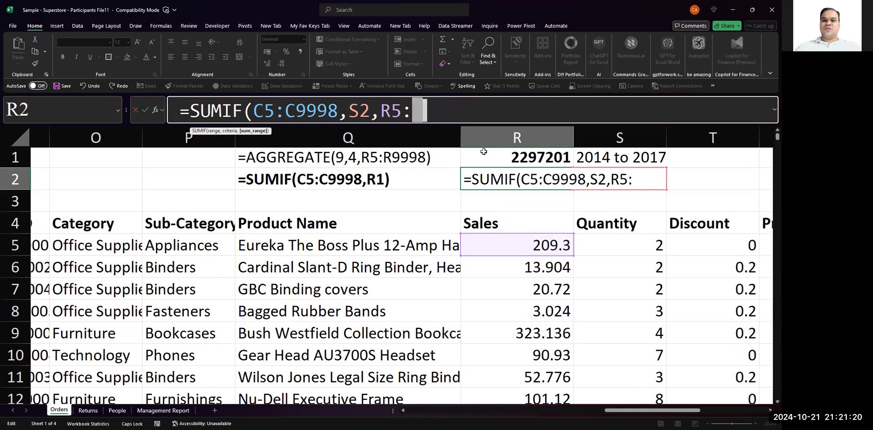
{"action": "left_click", "coordinate": [495, 248]}
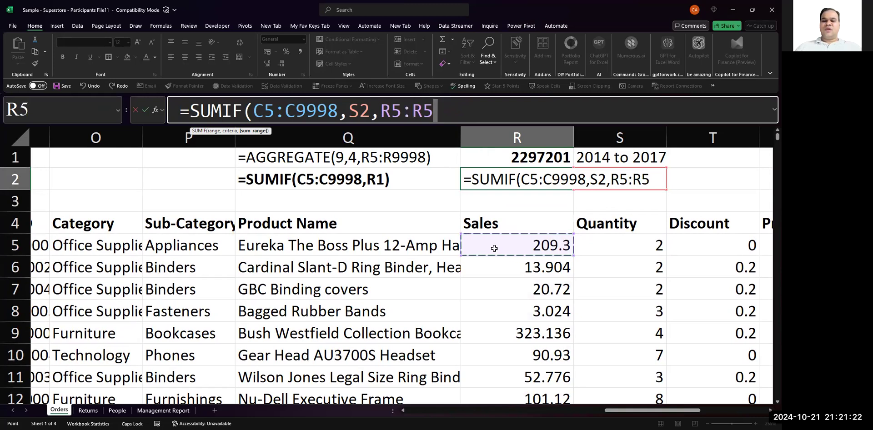
{"action": "key", "text": "ctrl+shift+Down"}
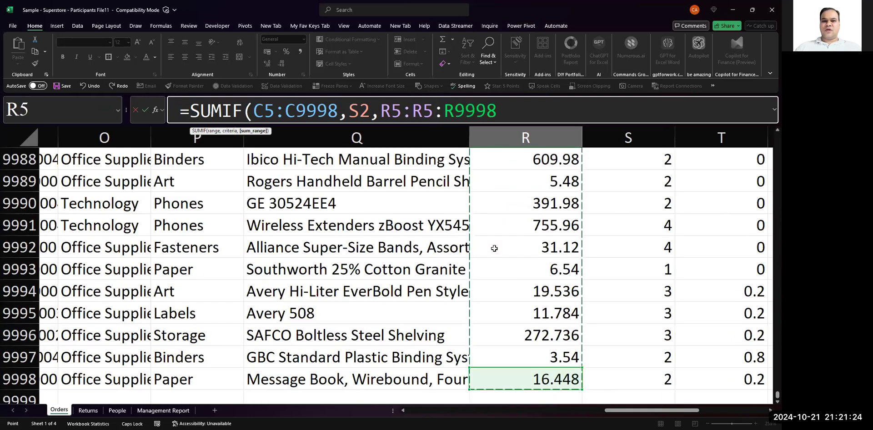
{"action": "key", "text": "Return"}
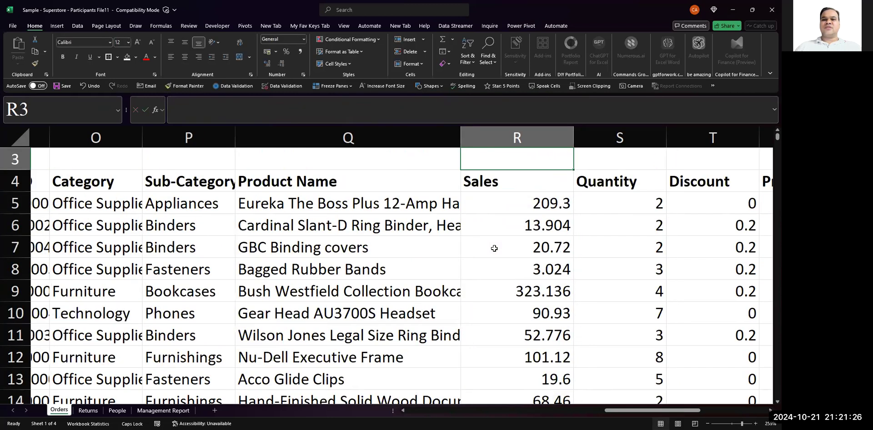
- Remove the duplicated R5 reference so R2 contains =SUMIF(C5:C9998,S2,R5:R9998)
{"action": "key", "text": "Up"}
{"action": "key", "text": "Up"}
{"action": "key", "text": "Down"}
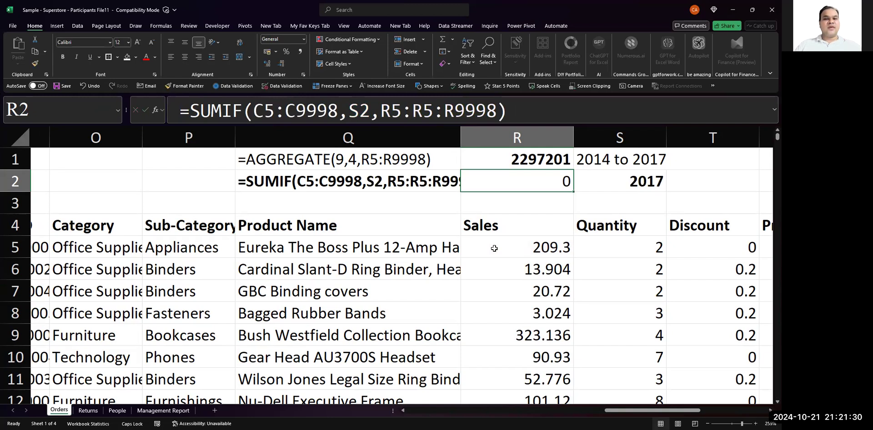
{"action": "key", "text": "F2"}
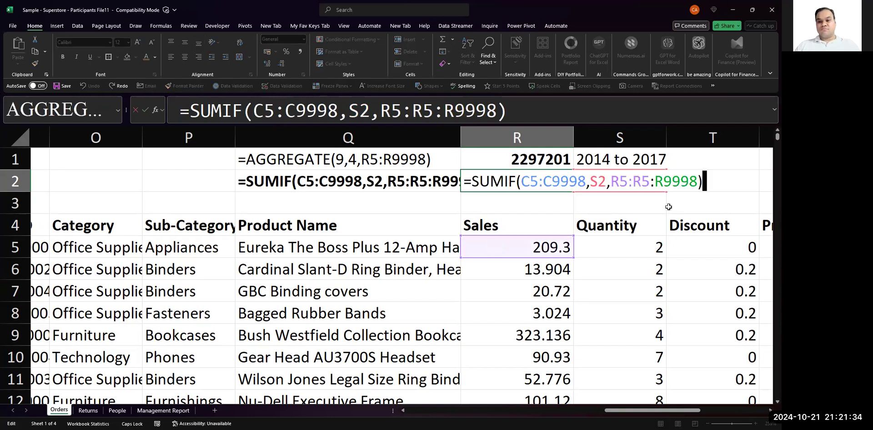
{"action": "left_click_drag", "start_coordinate": [632, 184], "coordinate": [622, 250]}
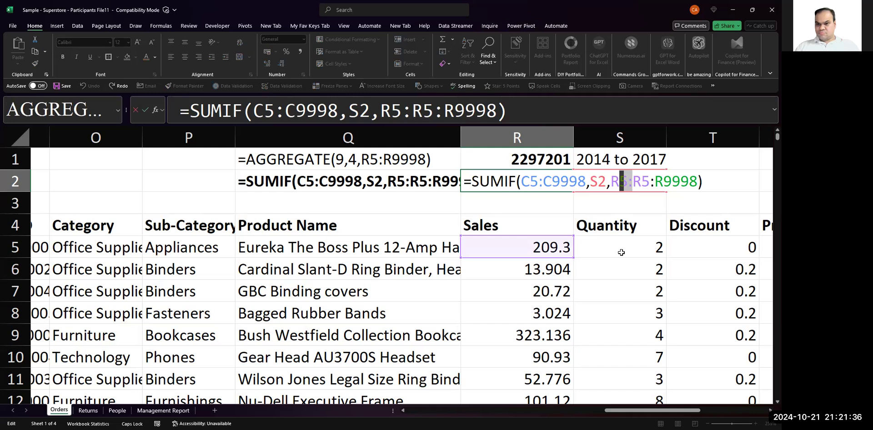
{"action": "key", "text": "BackSpace"}
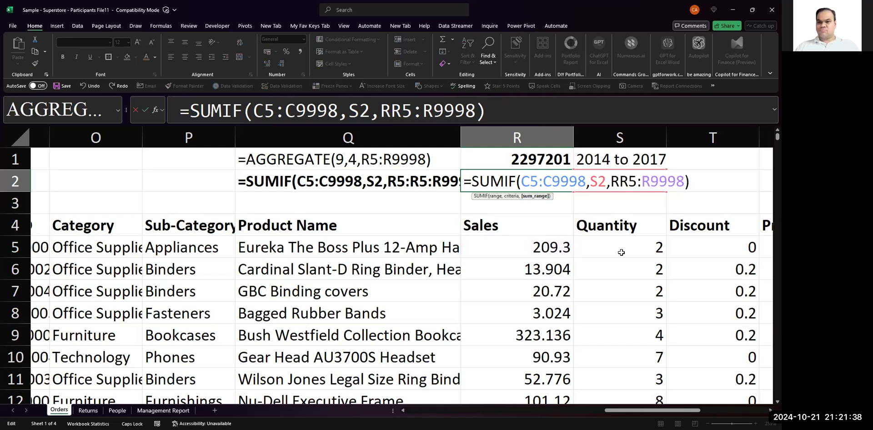
{"action": "key", "text": "BackSpace"}
{"action": "key", "text": "ctrl+Return"}
- Examine the Order Date and Sales ranges highlighted by R2's SUMIF formula
{"action": "key", "text": "F2"}
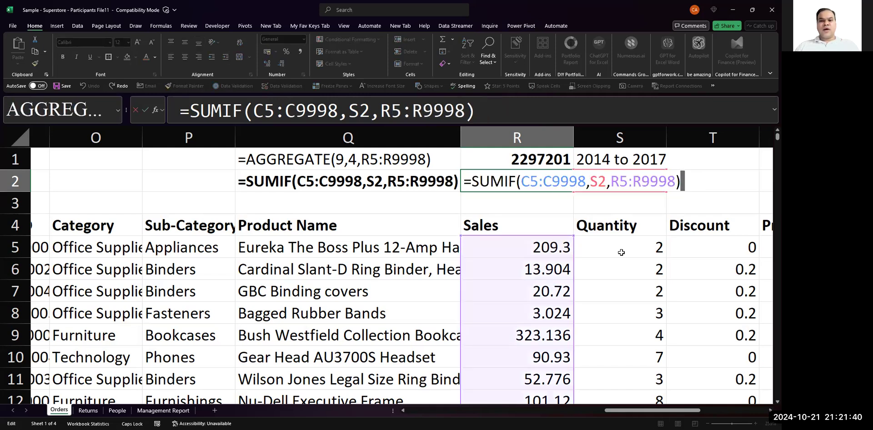
{"action": "scroll", "coordinate": [480, 264], "scroll_direction": "left", "scroll_amount": 10}
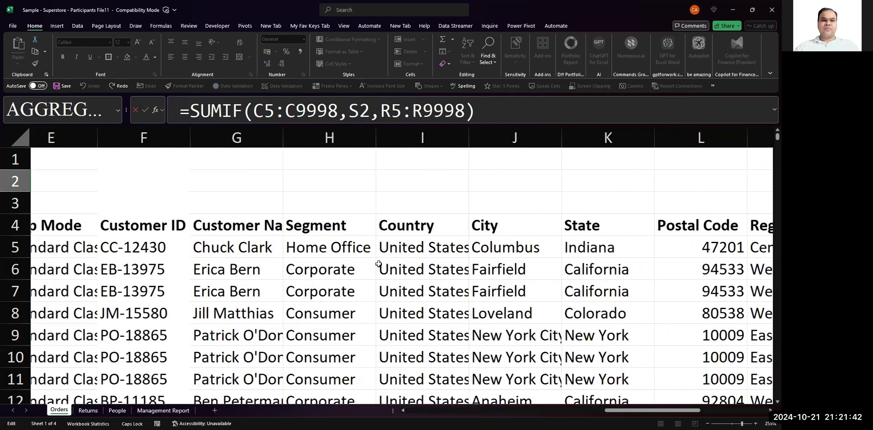
{"action": "scroll", "coordinate": [378, 264], "scroll_direction": "left", "scroll_amount": 2}
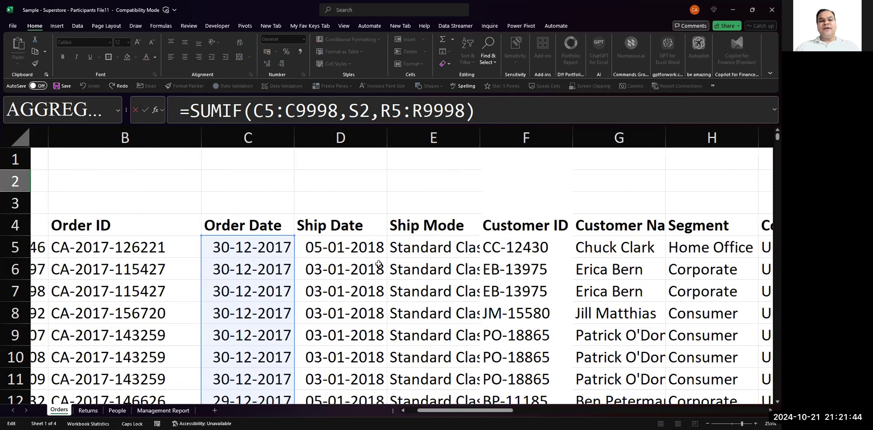
{"action": "scroll", "coordinate": [379, 263], "scroll_direction": "right", "scroll_amount": 10}
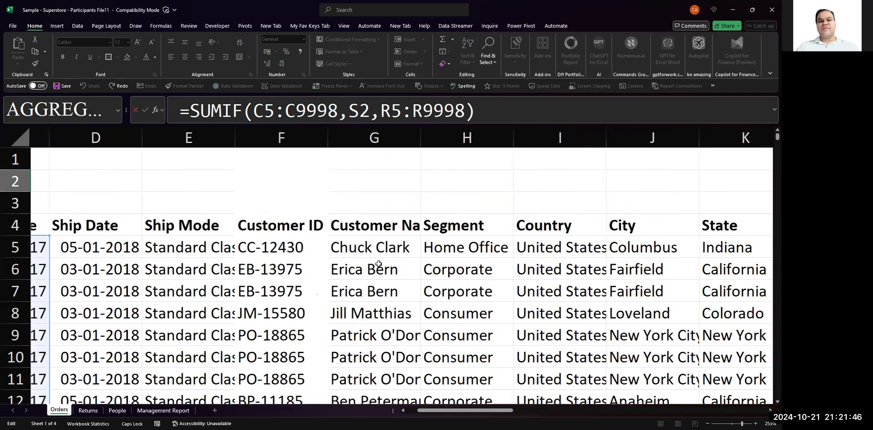
{"action": "scroll", "coordinate": [378, 264], "scroll_direction": "right", "scroll_amount": 3}
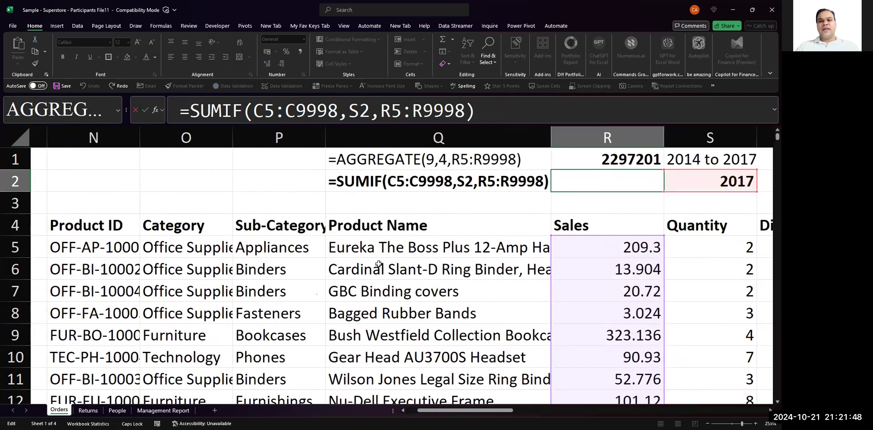
{"action": "left_click", "coordinate": [343, 202]}
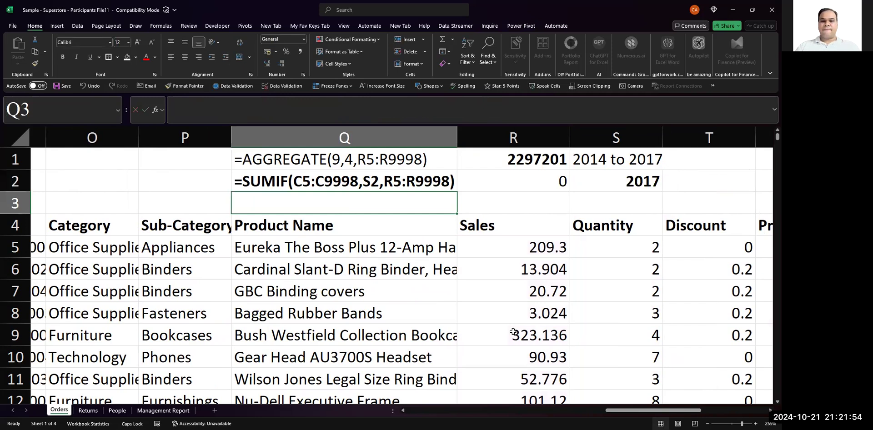
{"action": "key", "text": "ctrl+n"}
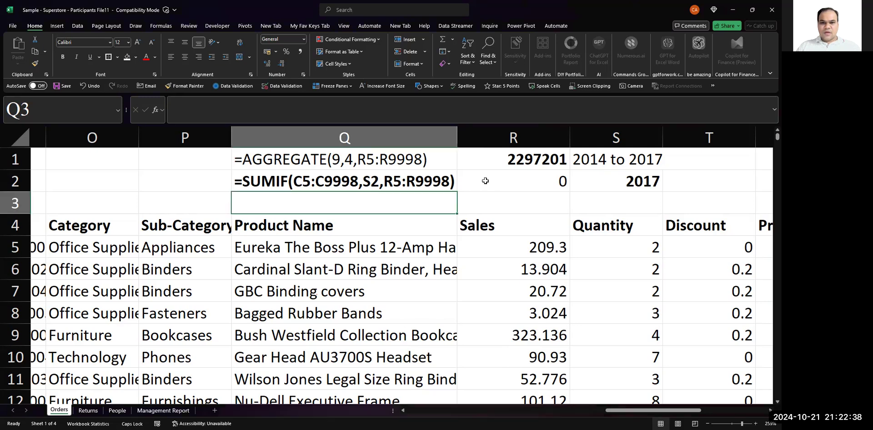
- Make the Order Date range in R2's SUMIF formula absolute as $C$5:$C$9998
{"action": "left_click", "coordinate": [576, 180]}
{"action": "key", "text": "Left"}
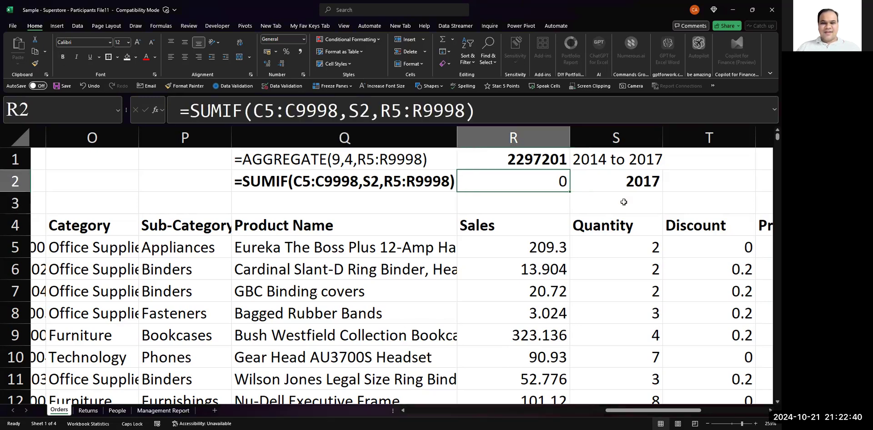
{"action": "key", "text": "F2"}
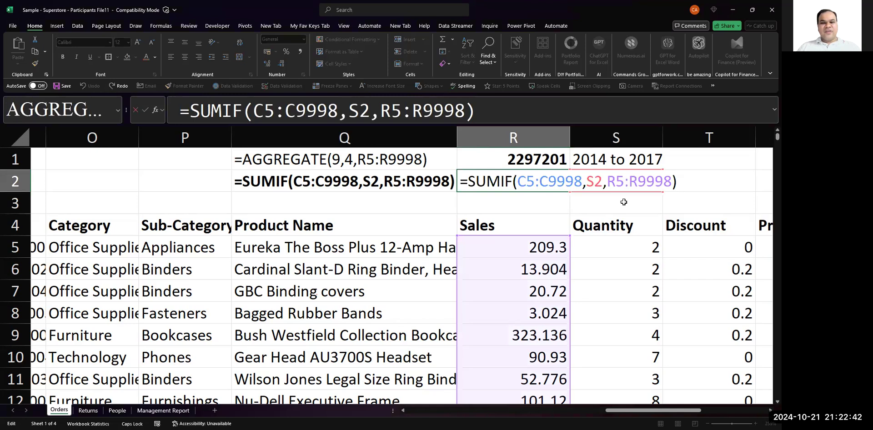
{"action": "key", "text": "Left"}
{"action": "key", "text": "Left"}
{"action": "key", "text": "Left"}
{"action": "key", "text": "Left"}
{"action": "key", "text": "Left"}
{"action": "key", "text": "Left"}
{"action": "key", "text": "Left"}
{"action": "key", "text": "ctrl+Left"}
{"action": "key", "text": "ctrl+Left"}
{"action": "key", "text": "ctrl+Left"}
{"action": "key", "text": "ctrl+Left"}
{"action": "key", "text": "ctrl+shift+Left"}
{"action": "key", "text": "ctrl+shift+Left"}
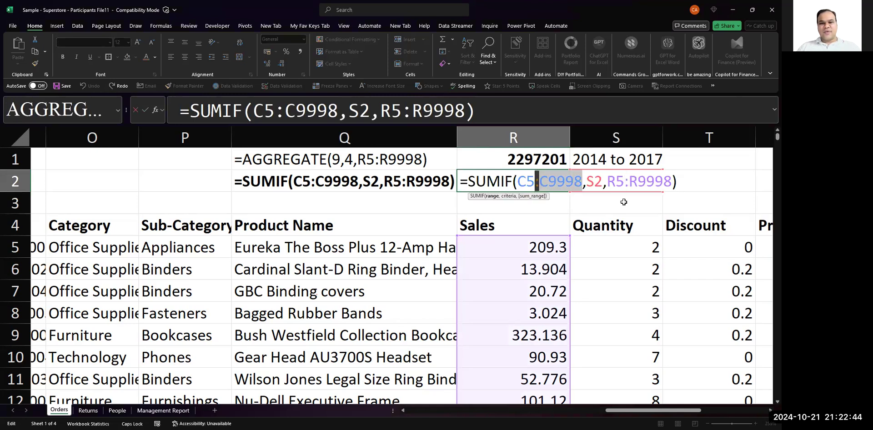
{"action": "key", "text": "ctrl+shift+Left"}
{"action": "key", "text": "F4"}
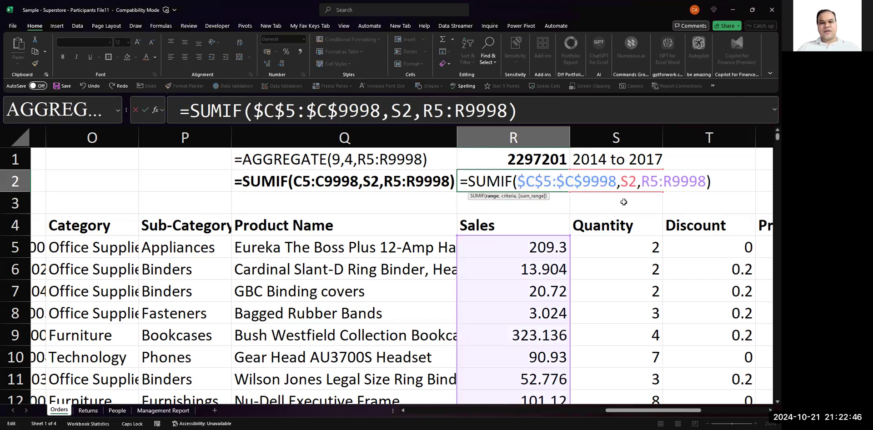
- Make the SUMIF sum range absolute as $R$5:$R$9998 and enter the formula in R2
{"action": "key", "text": "shift+Right"}
{"action": "key", "text": "shift+Right"}
{"action": "key", "text": "shift+Right"}
{"action": "key", "text": "shift+Right"}
{"action": "key", "text": "shift+Right"}
{"action": "key", "text": "shift+Right"}
{"action": "key", "text": "shift+Right"}
{"action": "key", "text": "shift+Right"}
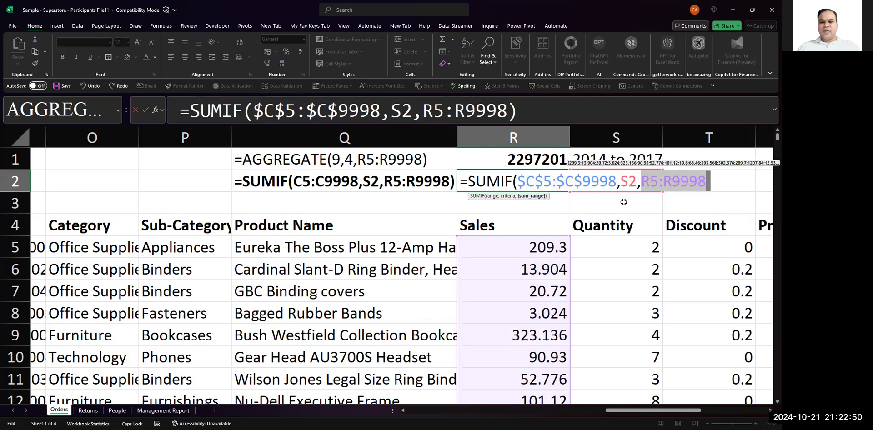
{"action": "key", "text": "F4"}
{"action": "key", "text": "ctrl+Return"}
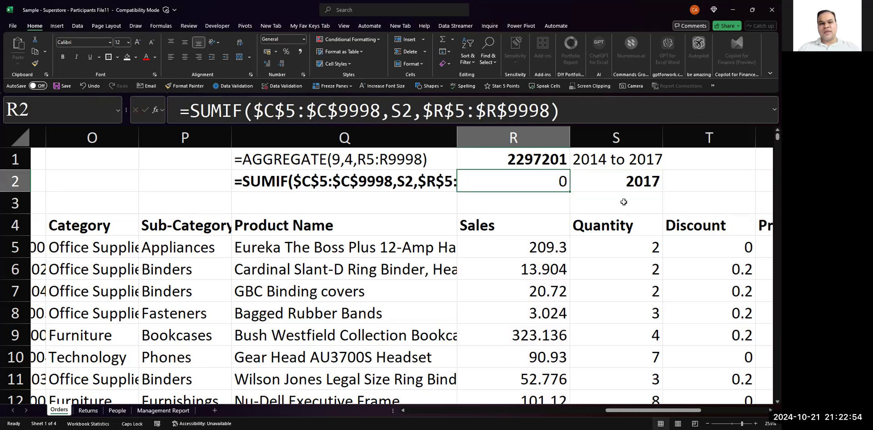
- Add the note "F4 --- FREEZE CELLS" in cell U2
{"action": "key", "text": "F2"}
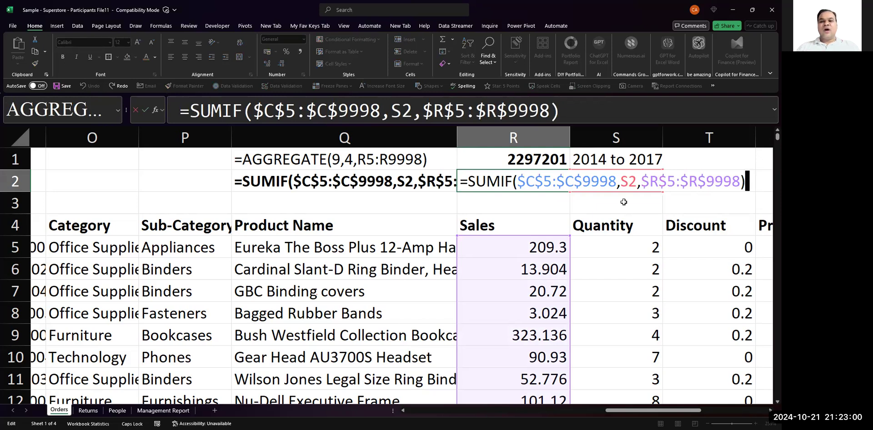
{"action": "key", "text": "Tab"}
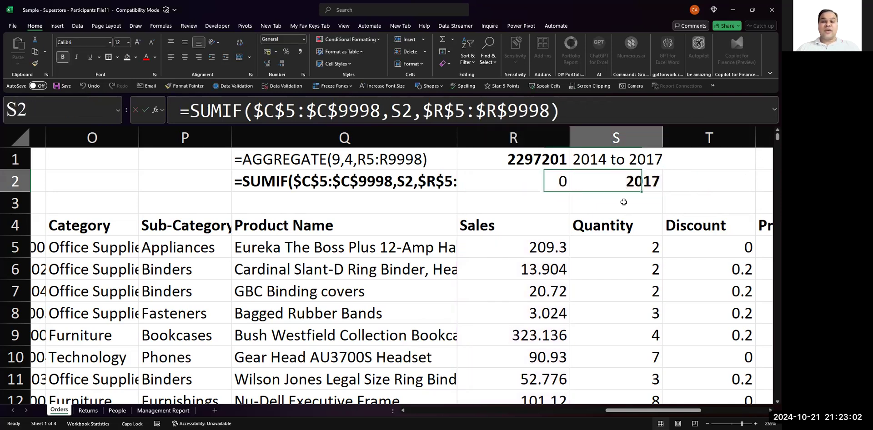
{"action": "key", "text": "Tab"}
{"action": "key", "text": "Tab"}
{"action": "type", "text": "F4 "}
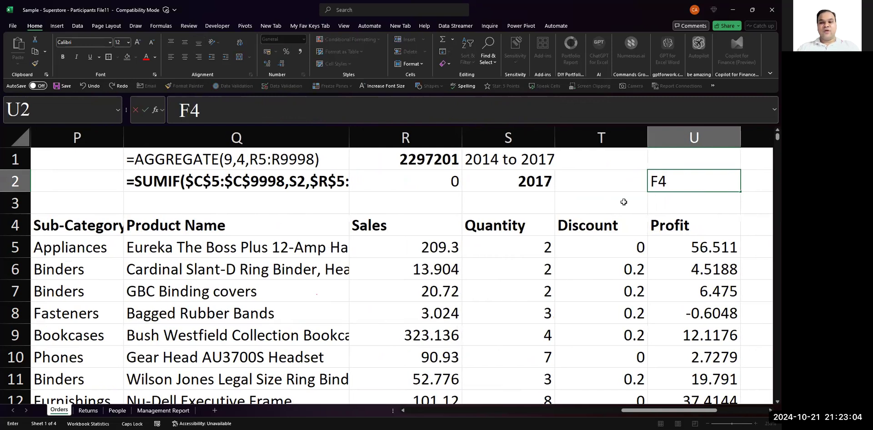
{"action": "type", "text": "--- fRE"}
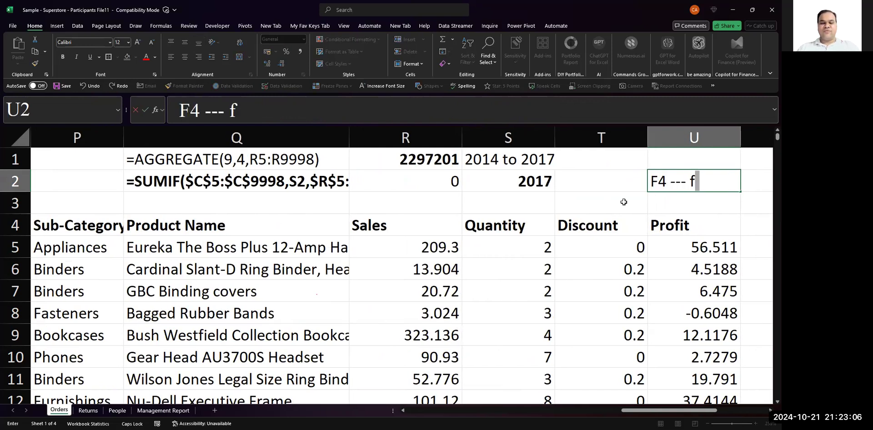
{"action": "key", "text": "BackSpace"}
{"action": "key", "text": "BackSpace"}
{"action": "key", "text": "BackSpace"}
{"action": "type", "text": "FRE"}
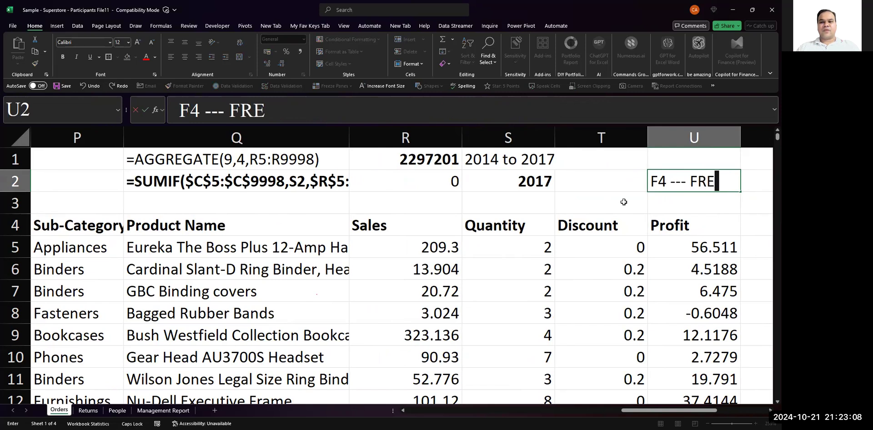
{"action": "type", "text": "EZE CEL"}
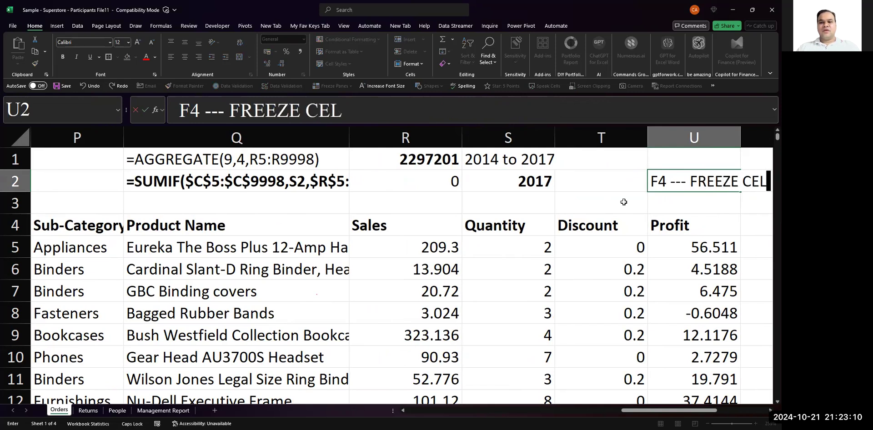
{"action": "type", "text": "LS"}
{"action": "key", "text": "Return"}
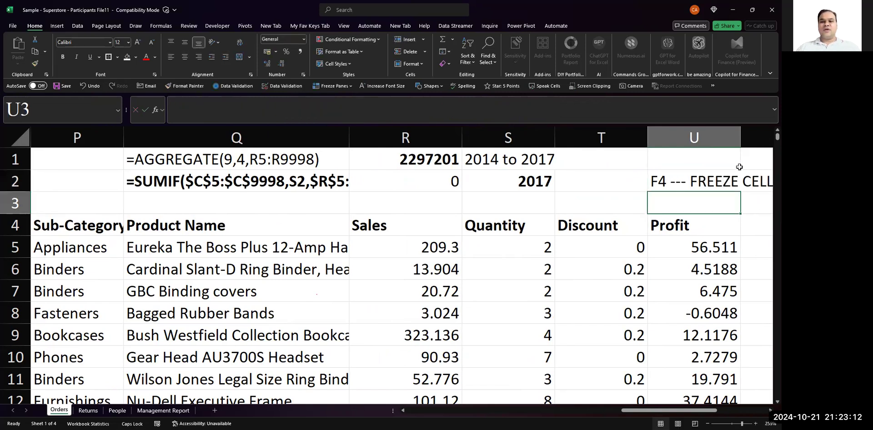
- Copy R2's absolute-range SUMIF formula into R3 and examine the pasted references
{"action": "scroll", "coordinate": [740, 167], "scroll_direction": "right", "scroll_amount": 3}
{"action": "left_click", "coordinate": [397, 177]}
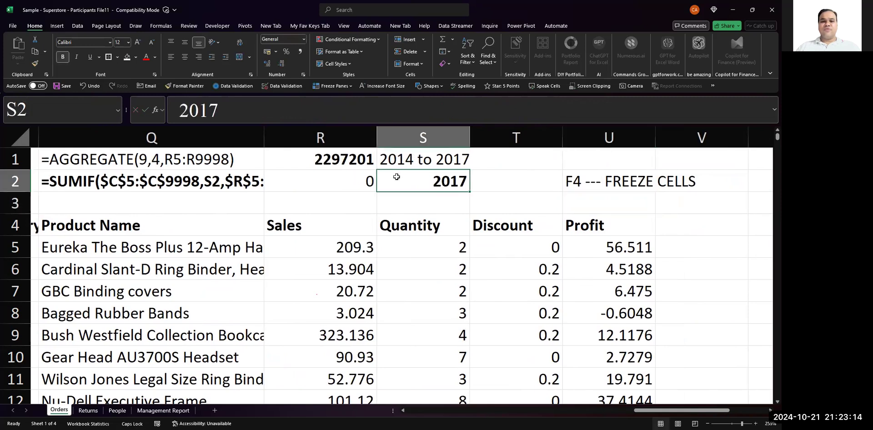
{"action": "key", "text": "Left"}
{"action": "key", "text": "F2"}
{"action": "key", "text": "Escape"}
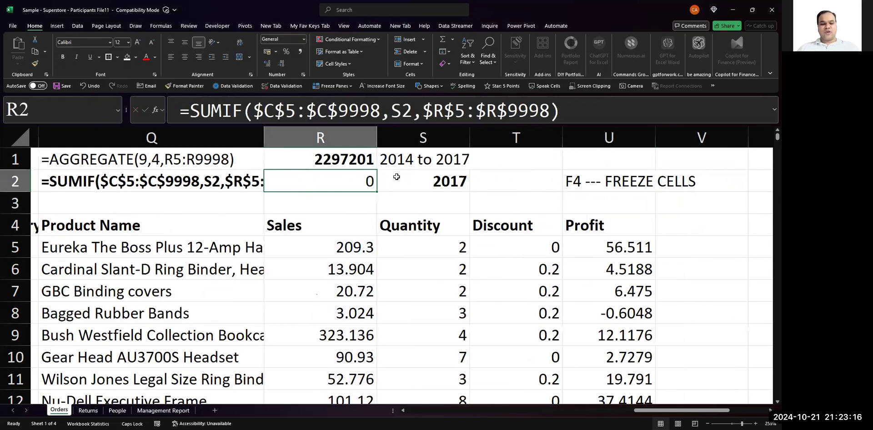
{"action": "key", "text": "ctrl+c"}
{"action": "key", "text": "Down"}
{"action": "key", "text": "ctrl+v"}
{"action": "key", "text": "F2"}
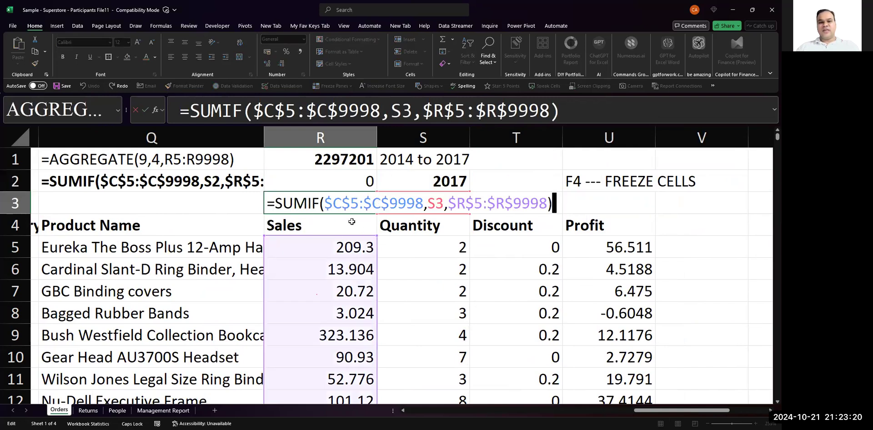
{"action": "key", "text": "Escape"}
{"action": "key", "text": "F2"}
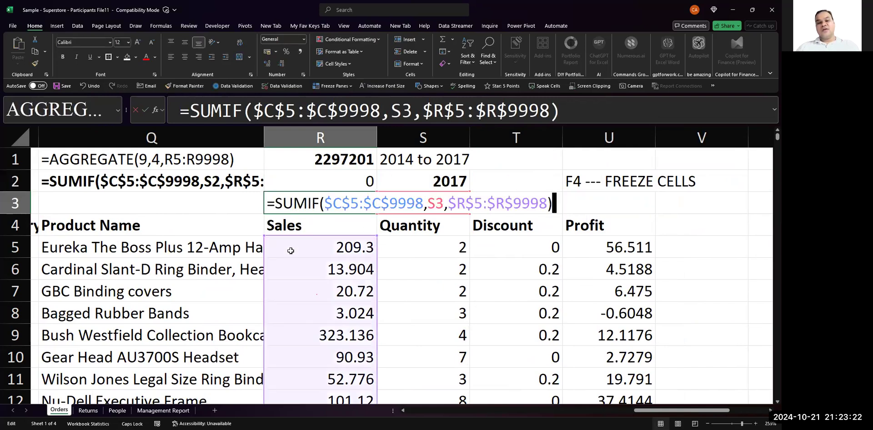
{"action": "key", "text": "Escape"}
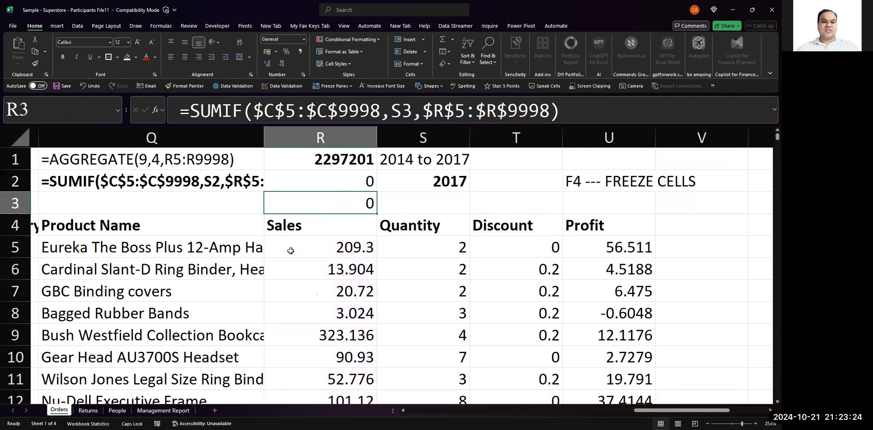
- Make all references in R2's formula relative again, giving =SUMIF(C5:C9998,S2,R5:R9998)
{"action": "key", "text": "Up"}
{"action": "key", "text": "F2"}
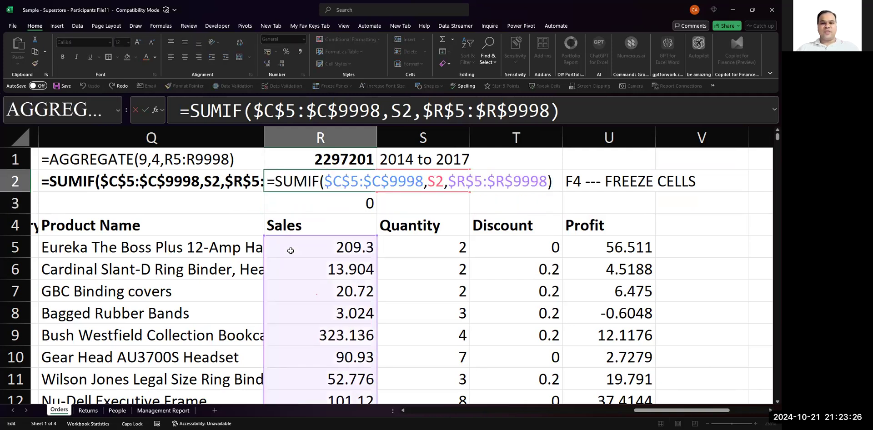
{"action": "key", "text": "Left"}
{"action": "key", "text": "shift+Left"}
{"action": "key", "text": "shift+Left"}
{"action": "key", "text": "shift+Left"}
{"action": "key", "text": "shift+Left"}
{"action": "key", "text": "shift+Left"}
{"action": "key", "text": "shift+Left"}
{"action": "key", "text": "shift+Left"}
{"action": "key", "text": "shift+Left"}
{"action": "key", "text": "shift+Left"}
{"action": "key", "text": "shift+Left"}
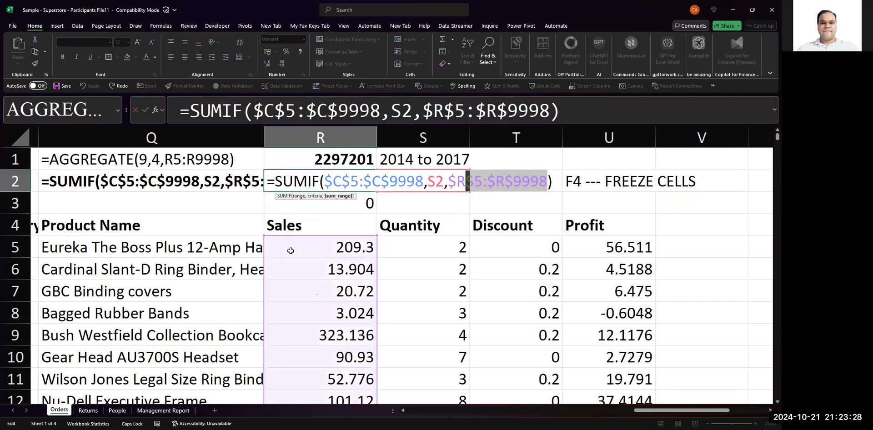
{"action": "key", "text": "shift+Left"}
{"action": "key", "text": "shift+Left"}
{"action": "key", "text": "shift+Left"}
{"action": "key", "text": "shift+Left"}
{"action": "key", "text": "shift+Left"}
{"action": "key", "text": "shift+Left"}
{"action": "key", "text": "shift+Left"}
{"action": "key", "text": "shift+Left"}
{"action": "key", "text": "shift+Left"}
{"action": "key", "text": "shift+Left"}
{"action": "key", "text": "shift+Left"}
{"action": "key", "text": "shift+Left"}
{"action": "key", "text": "shift+Left"}
{"action": "key", "text": "shift+Left"}
{"action": "key", "text": "shift+Left"}
{"action": "key", "text": "shift+Left"}
{"action": "key", "text": "shift+Left"}
{"action": "key", "text": "shift+Left"}
{"action": "key", "text": "F4"}
{"action": "key", "text": "F4"}
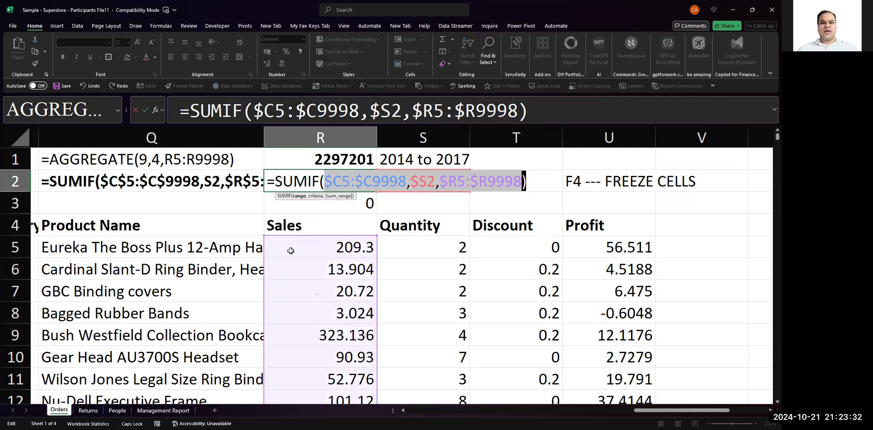
{"action": "key", "text": "Escape"}
- Copy R2's relative-reference SUMIF formula over R3 and compare the references in both cells
{"action": "key", "text": "ctrl+c"}
{"action": "key", "text": "Down"}
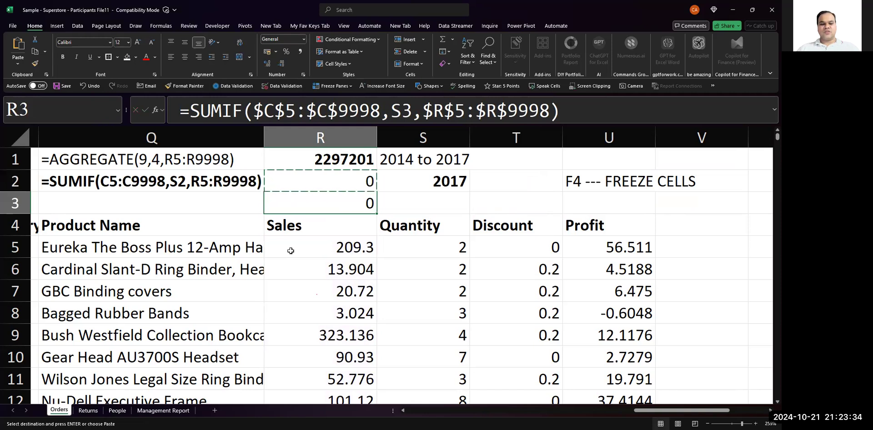
{"action": "key", "text": "ctrl+v"}
{"action": "key", "text": "Up"}
{"action": "key", "text": "Escape"}
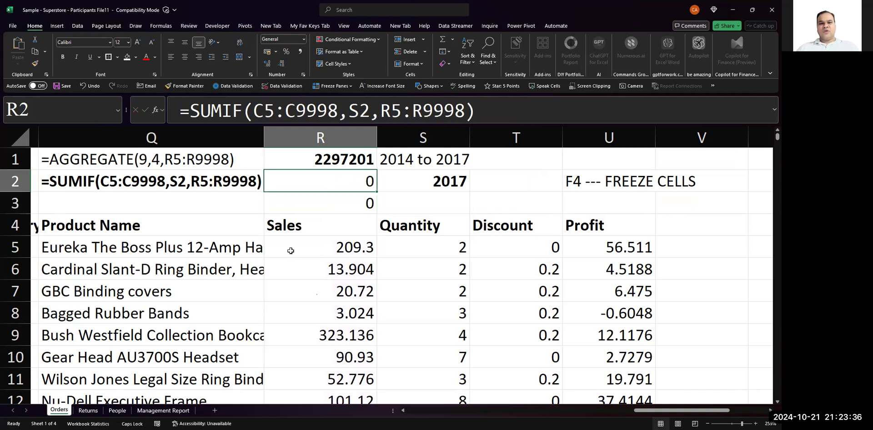
{"action": "key", "text": "F2"}
{"action": "key", "text": "Return"}
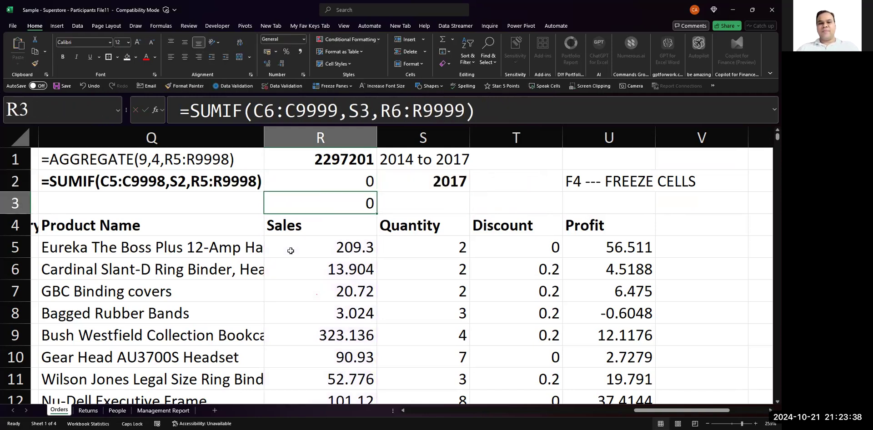
- Enter 2016 in S3 as the second year criterion beside R3's SUMIF formula
{"action": "key", "text": "F2"}
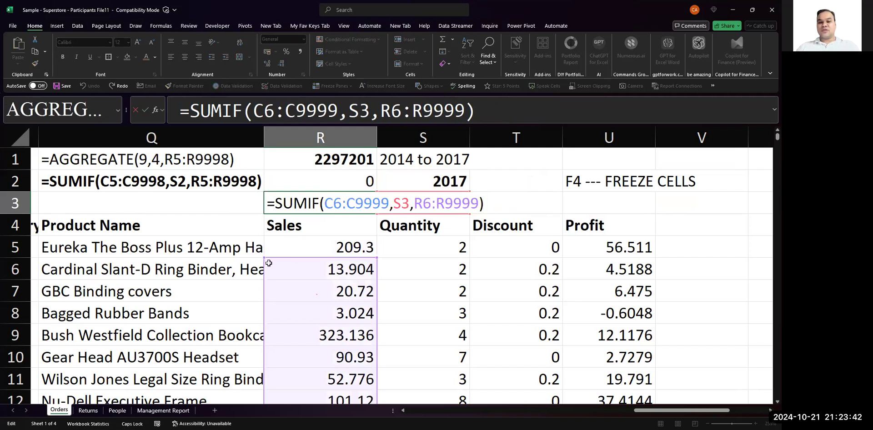
{"action": "key", "text": "Escape"}
{"action": "key", "text": "Right"}
{"action": "type", "text": "2016"}
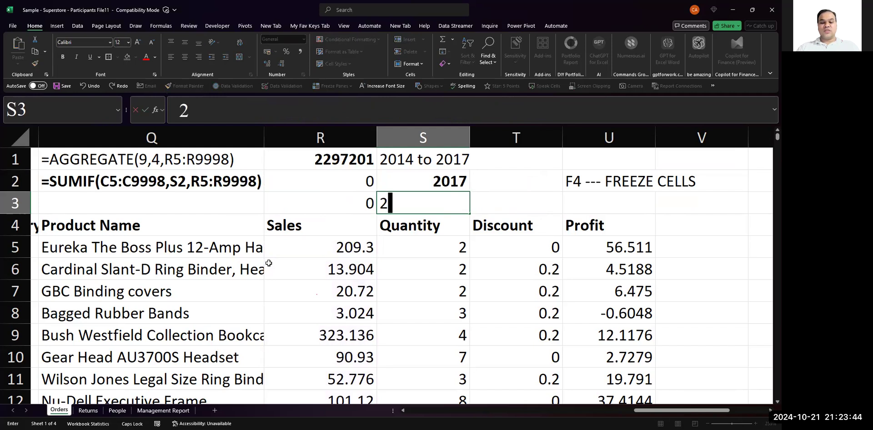
{"action": "key", "text": "Return"}
{"action": "key", "text": "Up"}
{"action": "key", "text": "Left"}
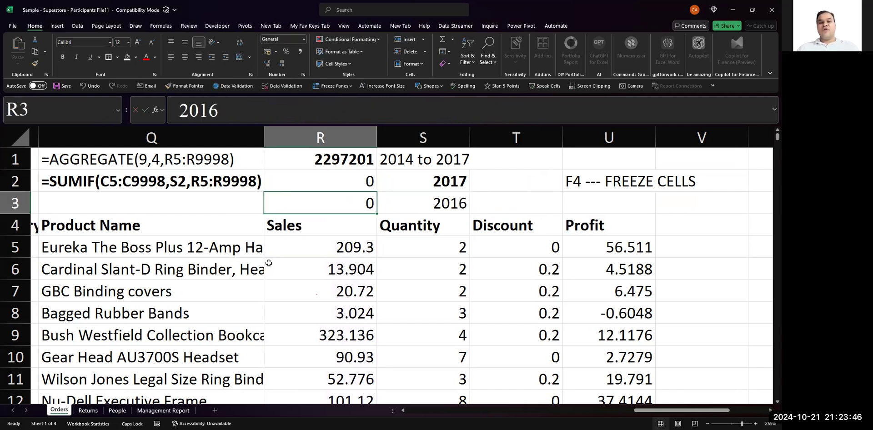
- Compare the references in R2 and R3, and make the sum range in R2's SUMIF formula absolute as $R$5:$R$9998
{"action": "key", "text": "Up"}
{"action": "key", "text": "F2"}
{"action": "key", "text": "Return"}
{"action": "key", "text": "F2"}
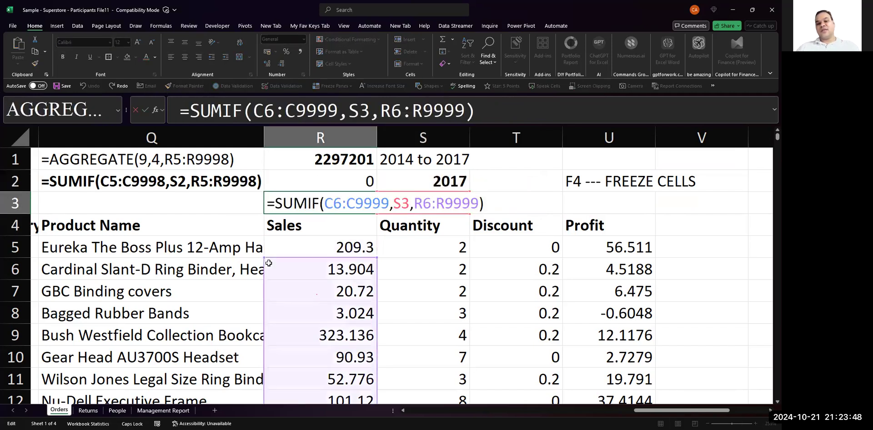
{"action": "key", "text": "Escape"}
{"action": "key", "text": "Up"}
{"action": "key", "text": "F2"}
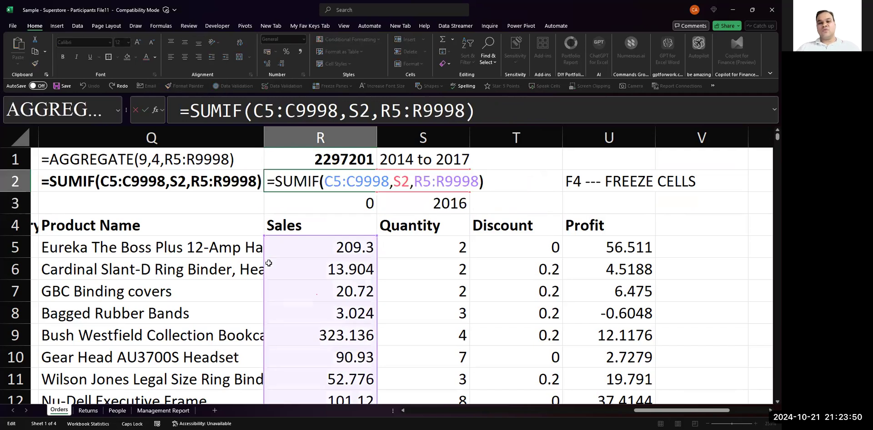
{"action": "key", "text": "Left"}
{"action": "key", "text": "shift+Left"}
{"action": "key", "text": "shift+Left"}
{"action": "key", "text": "shift+Left"}
{"action": "key", "text": "shift+Left"}
{"action": "key", "text": "shift+Left"}
{"action": "key", "text": "shift+Left"}
{"action": "key", "text": "shift+Left"}
{"action": "key", "text": "shift+Left"}
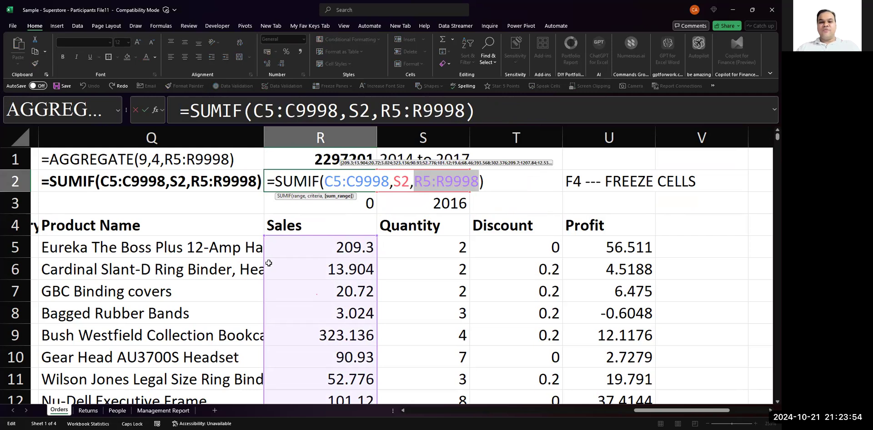
{"action": "key", "text": "F4"}
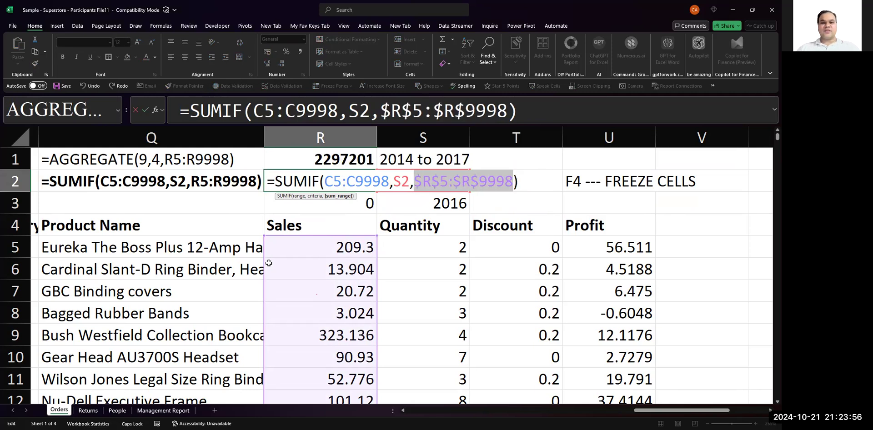
- Make the criteria range in R2's SUMIF formula absolute as $C$5:$C$9998, leaving S2 relative
{"action": "key", "text": "Left"}
{"action": "key", "text": "Left"}
{"action": "key", "text": "Left"}
{"action": "key", "text": "Left"}
{"action": "key", "text": "Left"}
{"action": "key", "text": "shift+Left"}
{"action": "key", "text": "shift+Left"}
{"action": "key", "text": "shift+Left"}
{"action": "key", "text": "shift+Left"}
{"action": "key", "text": "shift+Left"}
{"action": "key", "text": "shift+Left"}
{"action": "key", "text": "shift+Left"}
{"action": "key", "text": "shift+Left"}
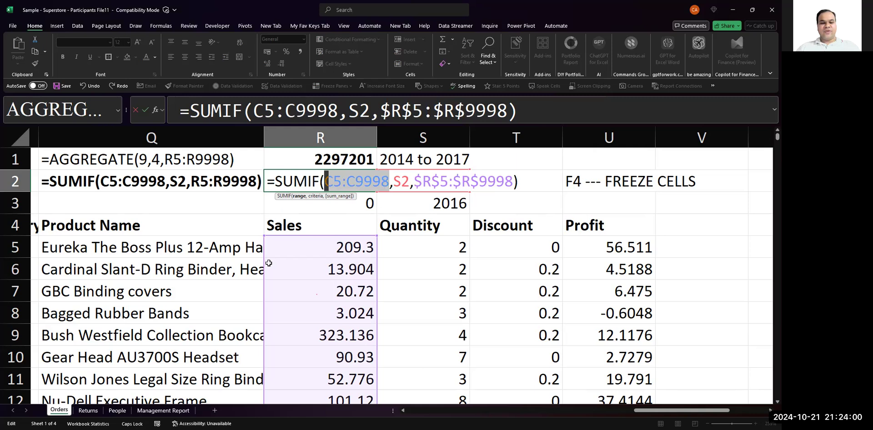
{"action": "key", "text": "F4"}
{"action": "key", "text": "Return"}
{"action": "key", "text": "Up"}
{"action": "key", "text": "F2"}
{"action": "key", "text": "Return"}
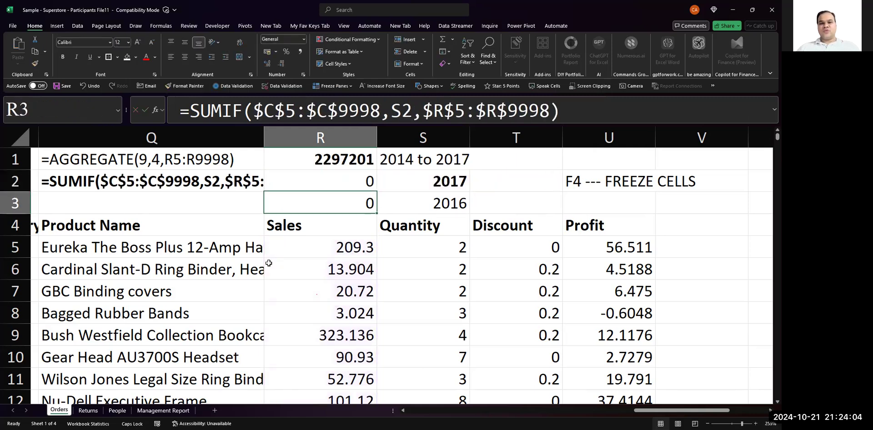
- Fill R2's SUMIF formula with absolute ranges down into R3
{"action": "key", "text": "ctrl+d"}
{"action": "key", "text": "F2"}
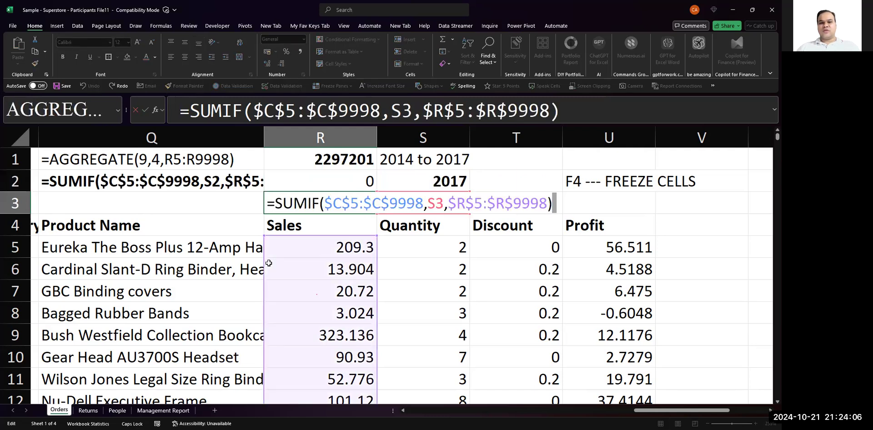
{"action": "key", "text": "Down"}
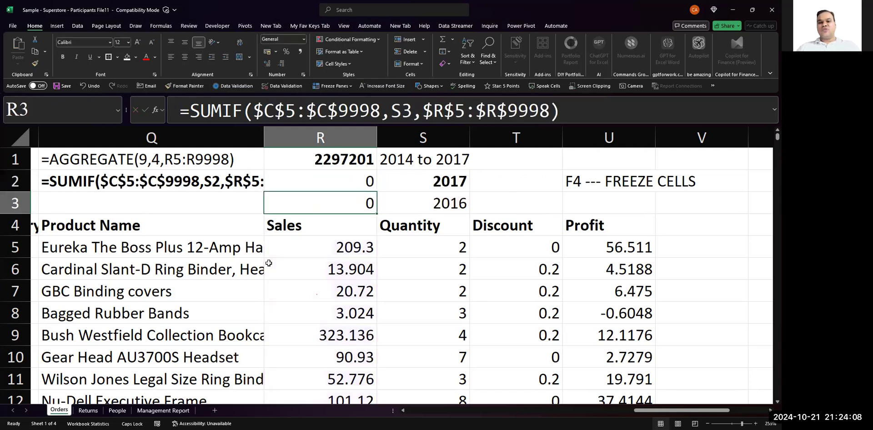
- Compare the year criterion and the locked ranges in the SUMIF formulas of R2 and R3
{"action": "key", "text": "Right"}
{"action": "key", "text": "Up"}
{"action": "key", "text": "Left"}
{"action": "key", "text": "F2"}
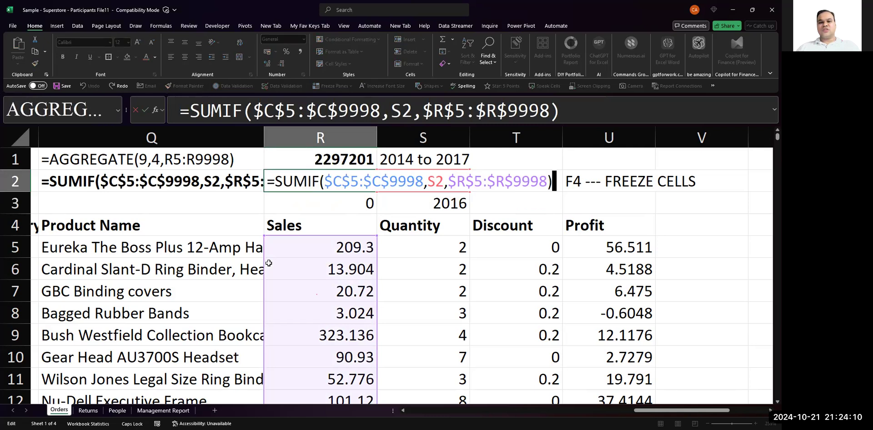
{"action": "key", "text": "Return"}
{"action": "key", "text": "F2"}
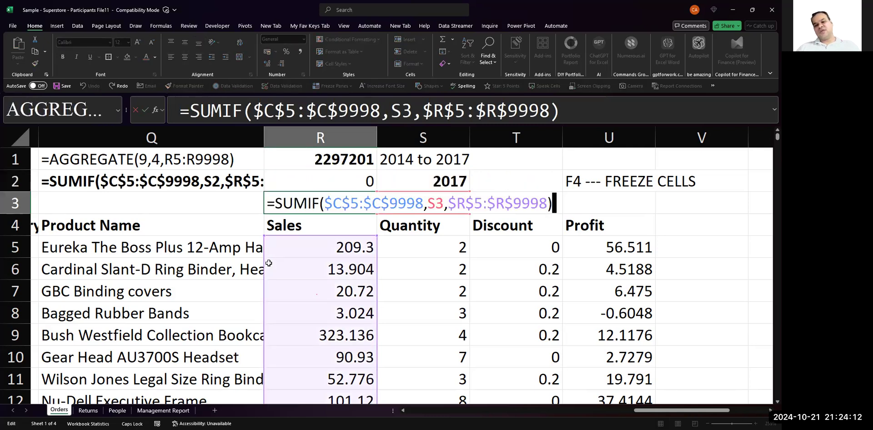
{"action": "key", "text": "shift+Return"}
{"action": "key", "text": "F2"}
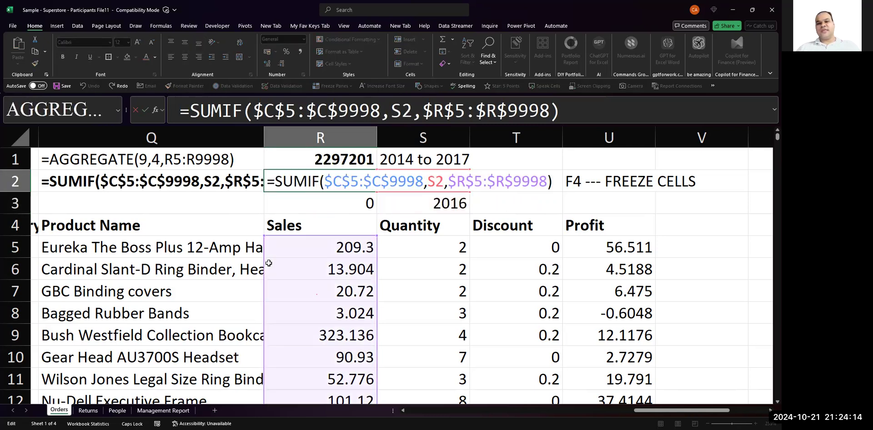
{"action": "key", "text": "Return"}
{"action": "key", "text": "Escape"}
{"action": "key", "text": "Up"}
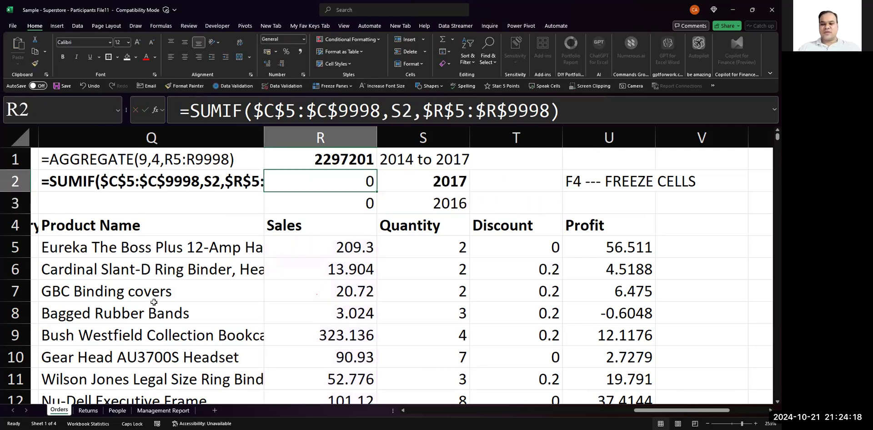
- Examine the Order Date column that the SUMIF formulas use as their criteria range
{"action": "scroll", "coordinate": [154, 302], "scroll_direction": "down", "scroll_amount": 3, "text": "ctrl"}
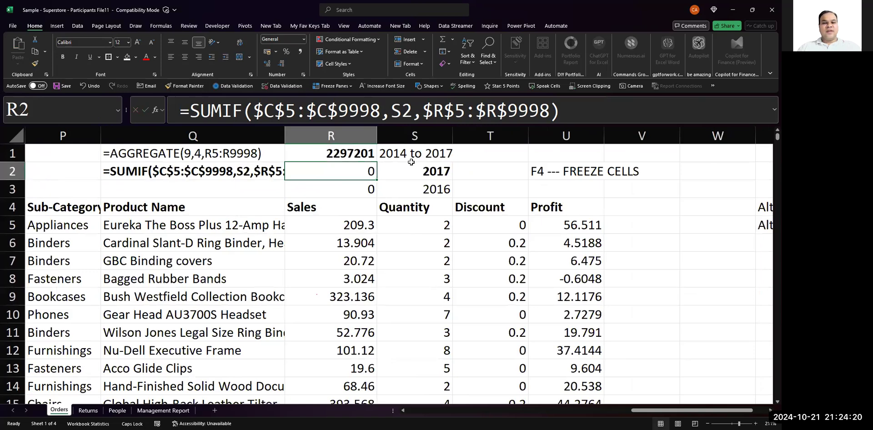
{"action": "scroll", "coordinate": [411, 163], "scroll_direction": "left", "scroll_amount": 8}
{"action": "scroll", "coordinate": [153, 227], "scroll_direction": "left", "scroll_amount": 6}
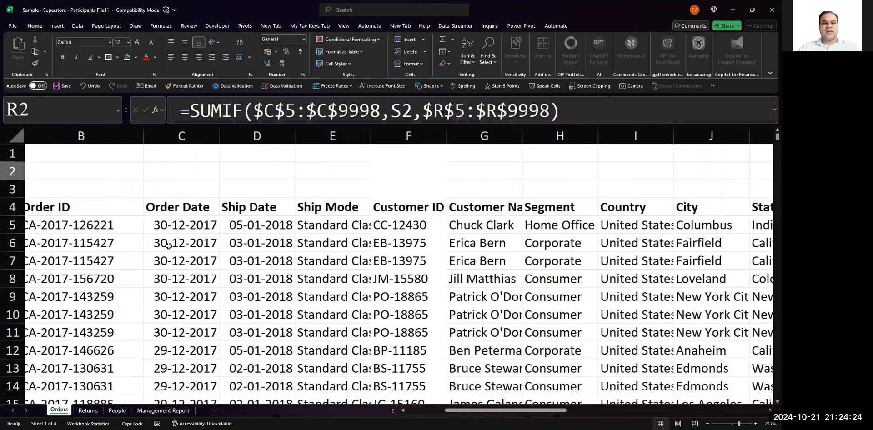
{"action": "left_click", "coordinate": [174, 226]}
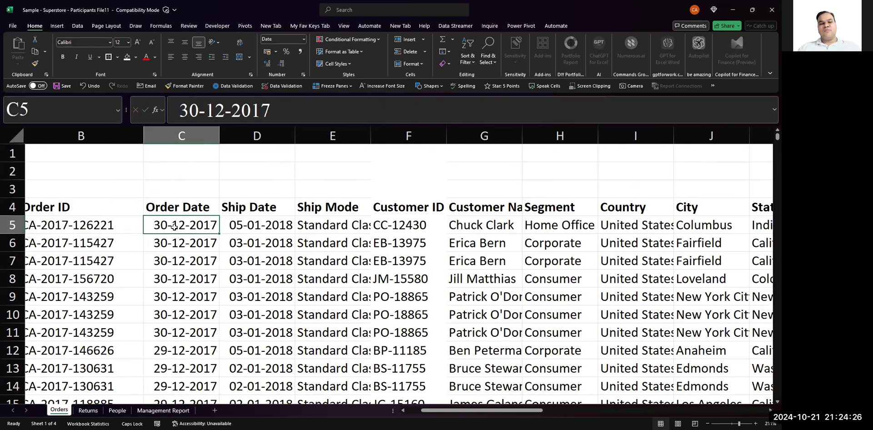
{"action": "left_click", "coordinate": [184, 146]}
{"action": "key", "text": "ctrl+space"}
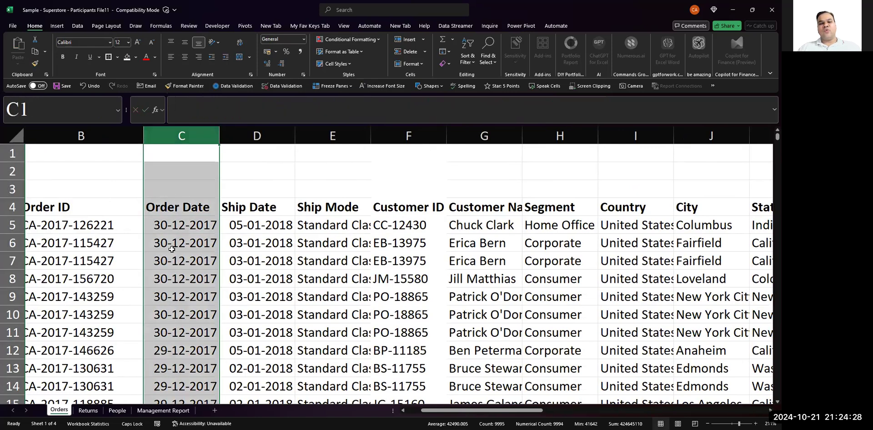
{"action": "left_click", "coordinate": [177, 223]}
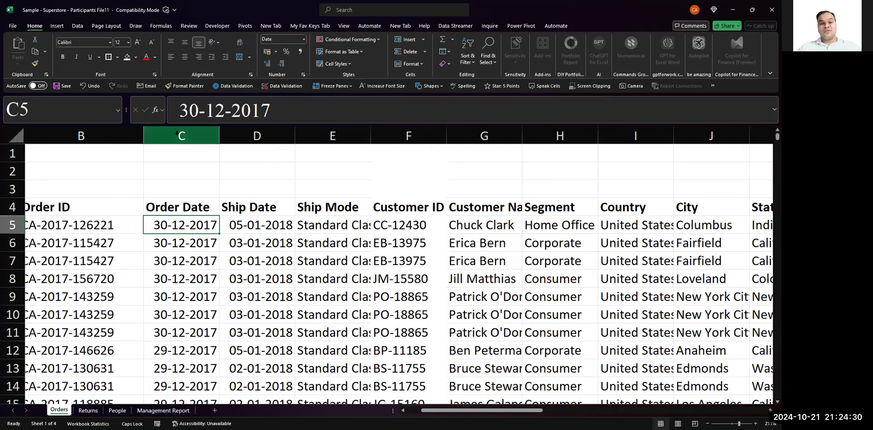
- Enter =YEAR(C5) in C1 to extract the year from the first order date, and make the cell bold and centred
{"action": "left_click", "coordinate": [177, 167]}
{"action": "key", "text": "Up"}
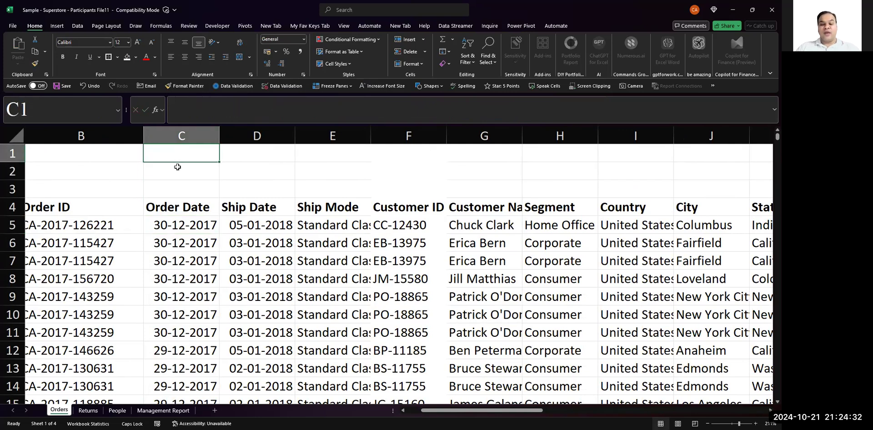
{"action": "type", "text": "="}
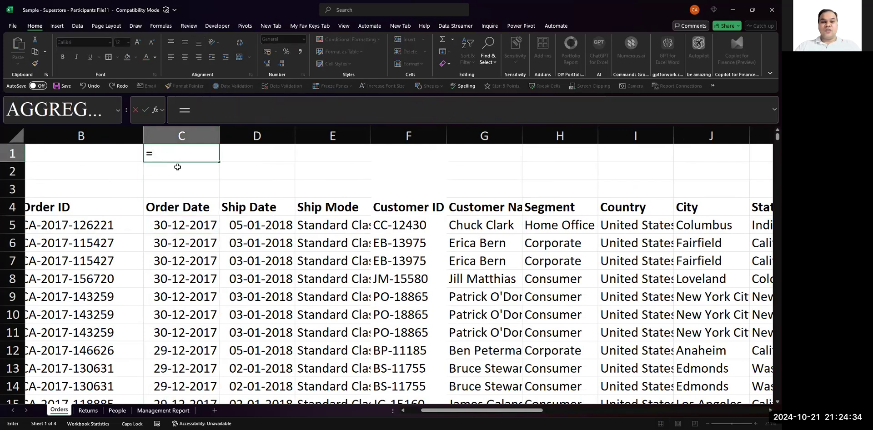
{"action": "type", "text": "YEAR("}
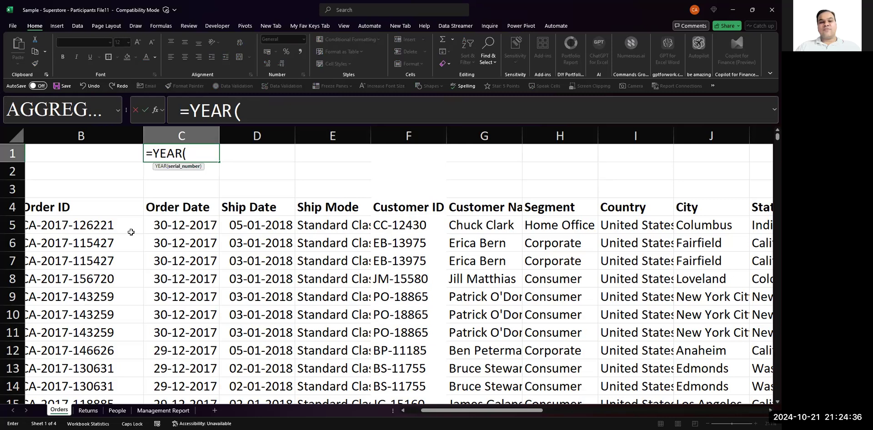
{"action": "left_click", "coordinate": [161, 229]}
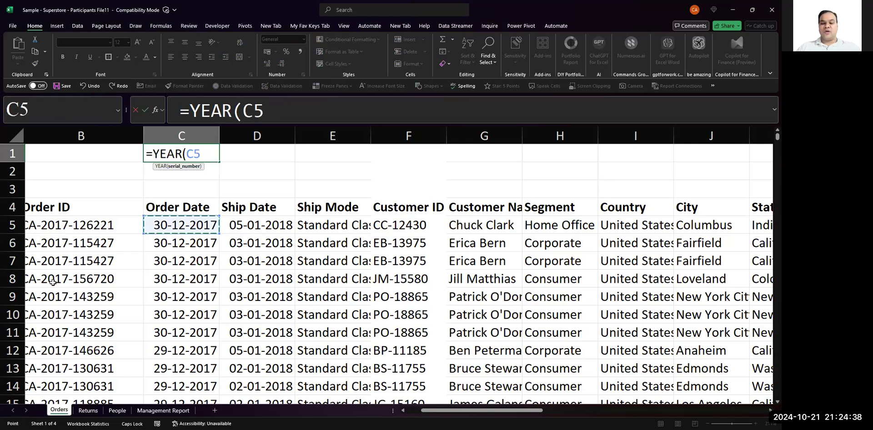
{"action": "type", "text": ")"}
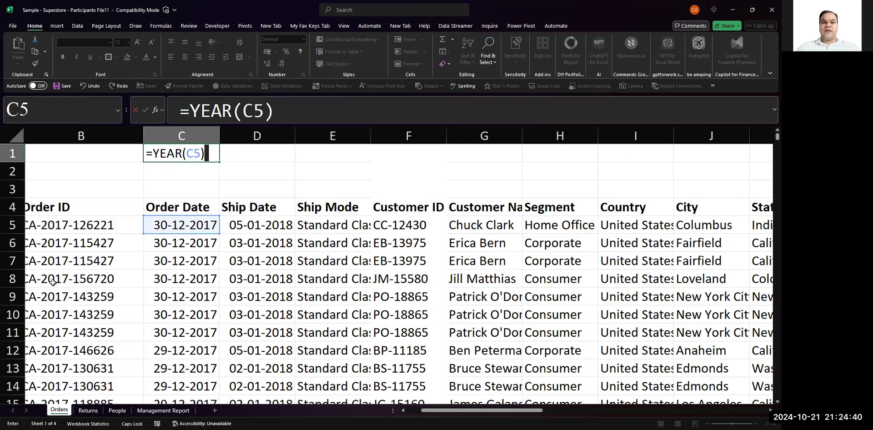
{"action": "key", "text": "Return"}
{"action": "key", "text": "Up"}
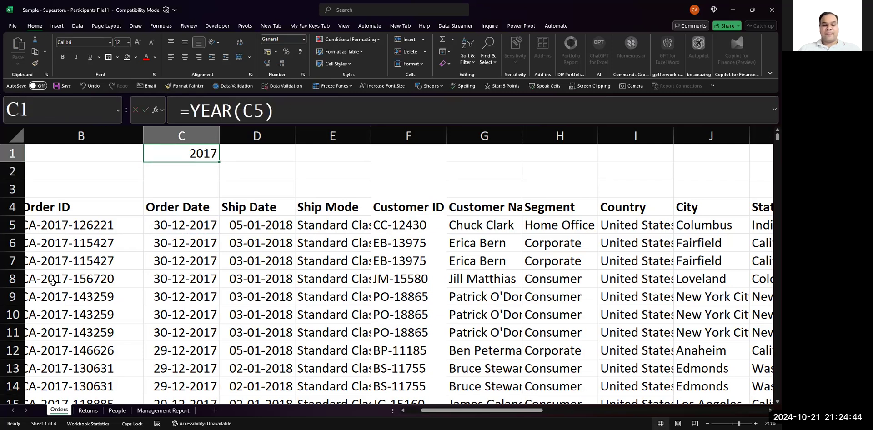
{"action": "key", "text": "ctrl+b"}
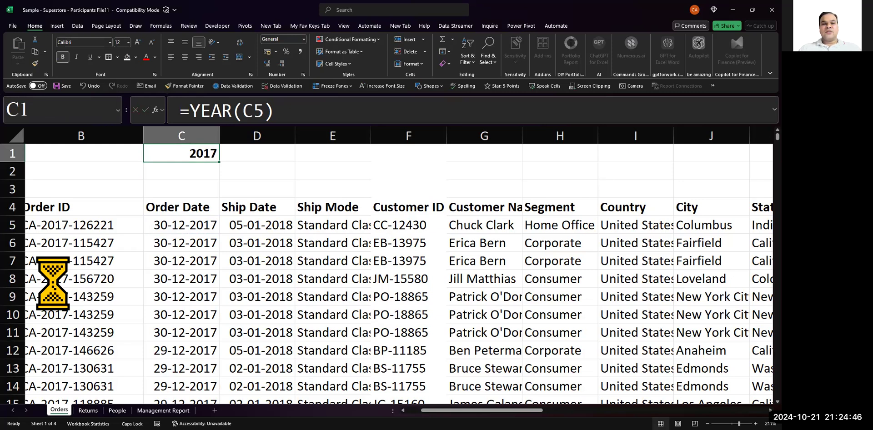
{"action": "left_click", "coordinate": [185, 59]}
- Reopen C1's formula =YEAR(C5) to examine it, and keep it as it is
{"action": "left_click", "coordinate": [277, 171]}
{"action": "key", "text": "Left"}
{"action": "key", "text": "Up"}
{"action": "type", "text": "=YEAR(C5)"}
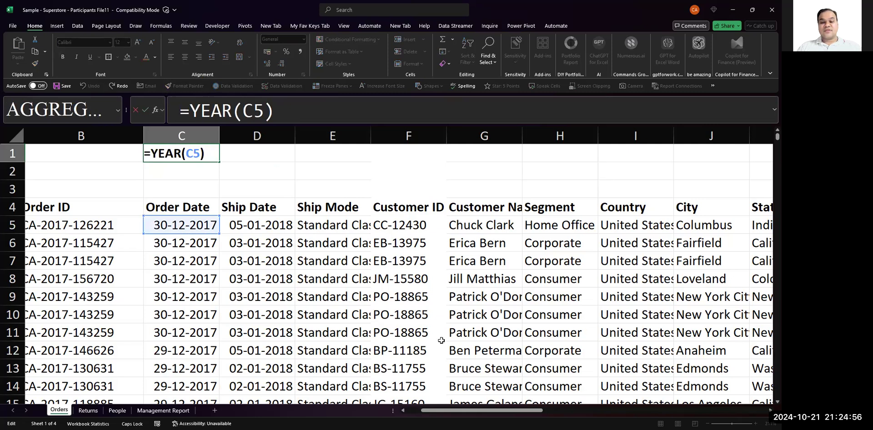
{"action": "key", "text": "alt+Tab"}
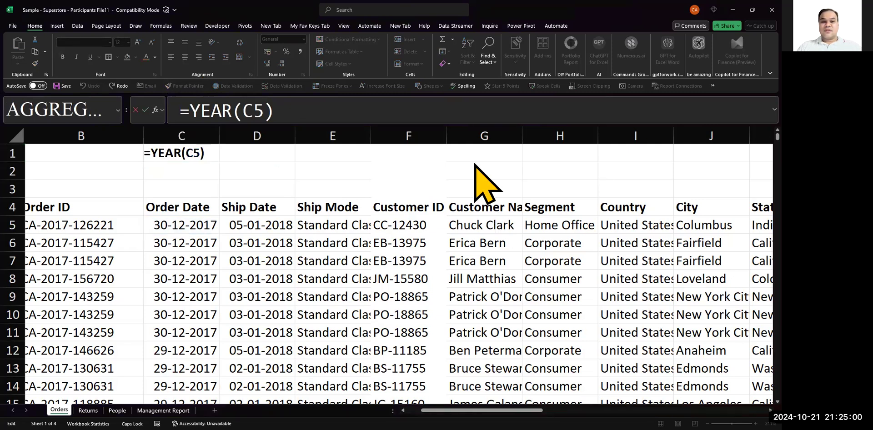
{"action": "key", "text": "alt+Tab"}
{"action": "key", "text": "ctrl+Return"}
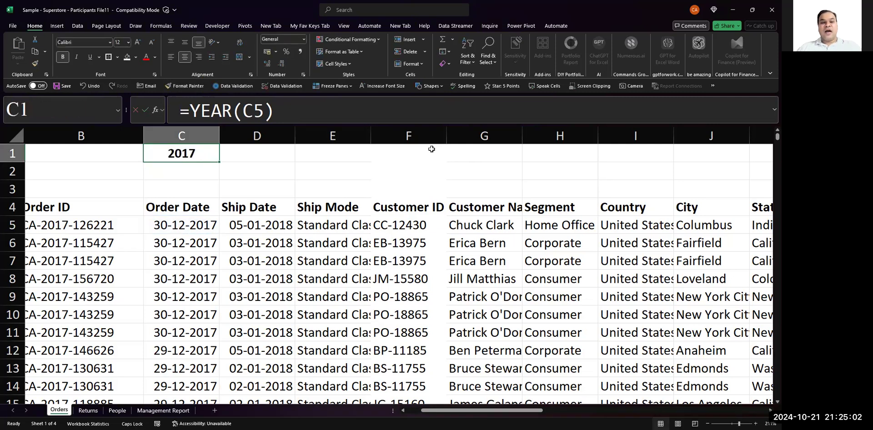
- Fill Q2's FORMULATEXT formula down into Q3, giving =FORMULATEXT(R3)
{"action": "key", "text": "Right"}
{"action": "key", "text": "Right"}
{"action": "key", "text": "Right"}
{"action": "key", "text": "Right"}
{"action": "key", "text": "Right"}
{"action": "key", "text": "Right"}
{"action": "key", "text": "Right"}
{"action": "key", "text": "Right"}
{"action": "key", "text": "Right"}
{"action": "key", "text": "Right"}
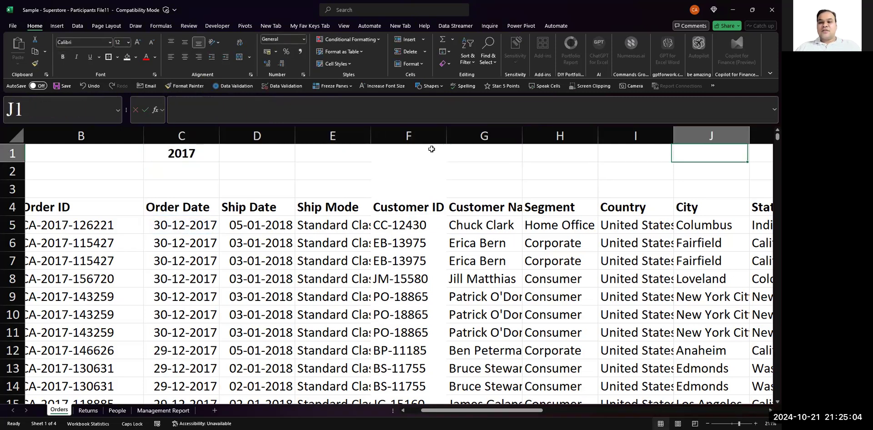
{"action": "key", "text": "Right"}
{"action": "key", "text": "Right"}
{"action": "key", "text": "Right"}
{"action": "key", "text": "Right"}
{"action": "key", "text": "Right"}
{"action": "key", "text": "Right"}
{"action": "key", "text": "Down"}
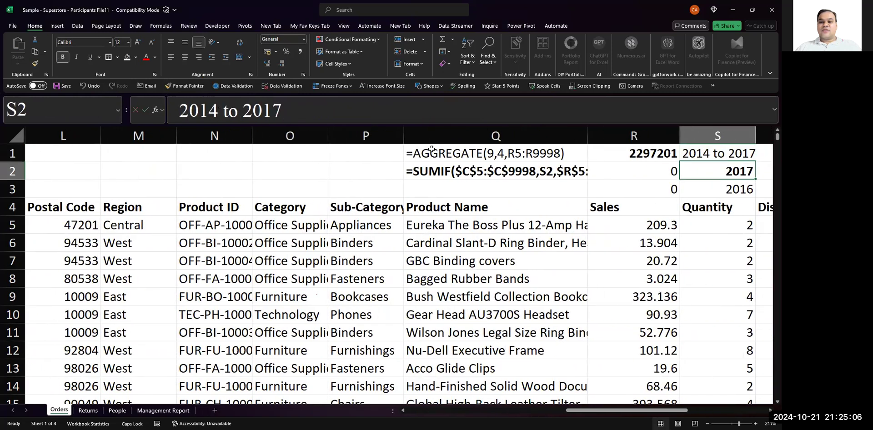
{"action": "key", "text": "Left"}
{"action": "key", "text": "Down"}
{"action": "key", "text": "Up"}
{"action": "key", "text": "Left"}
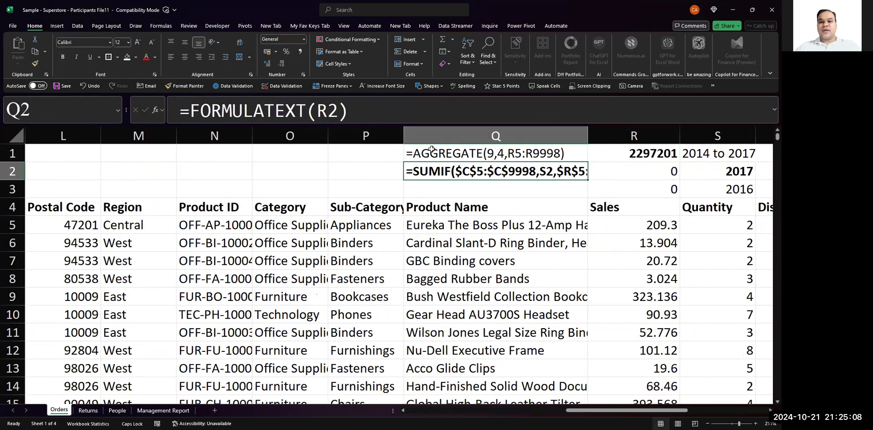
{"action": "key", "text": "F2"}
{"action": "key", "text": "Escape"}
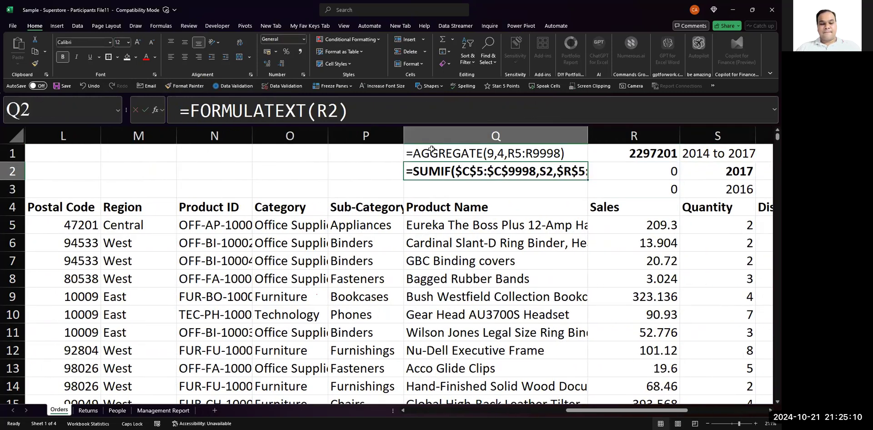
{"action": "key", "text": "Down"}
{"action": "key", "text": "ctrl+d"}
{"action": "key", "text": "Up"}
{"action": "key", "text": "Down"}
{"action": "key", "text": "Up"}
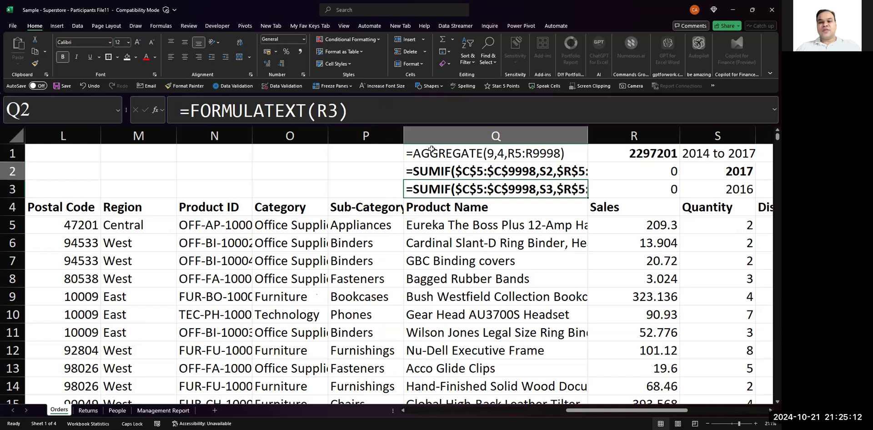
- Examine the YEAR formula in C1 and the first order date it refers to
{"action": "key", "text": "Down"}
{"action": "key", "text": "Up"}
{"action": "key", "text": "Left"}
{"action": "key", "text": "Left"}
{"action": "key", "text": "Left"}
{"action": "key", "text": "Left"}
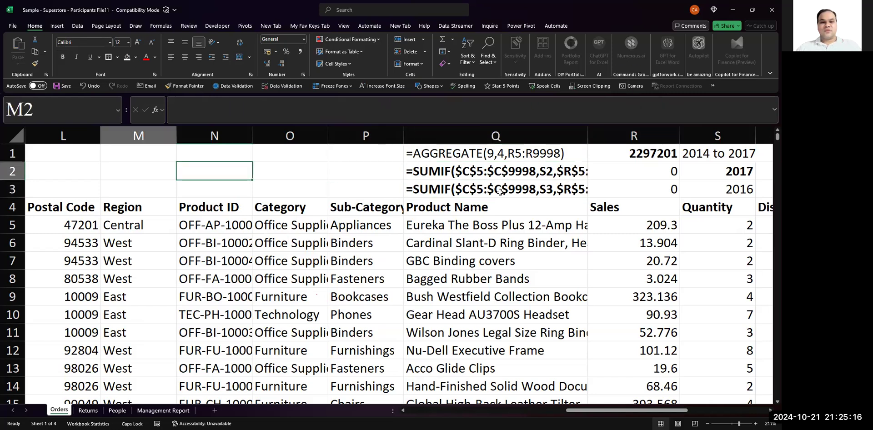
{"action": "key", "text": "Left"}
{"action": "key", "text": "Left"}
{"action": "key", "text": "Left"}
{"action": "key", "text": "Left"}
{"action": "key", "text": "Left"}
{"action": "key", "text": "Left"}
{"action": "key", "text": "Left"}
{"action": "key", "text": "Left"}
{"action": "key", "text": "Left"}
{"action": "key", "text": "Left"}
{"action": "key", "text": "Left"}
{"action": "key", "text": "Left"}
{"action": "key", "text": "Up"}
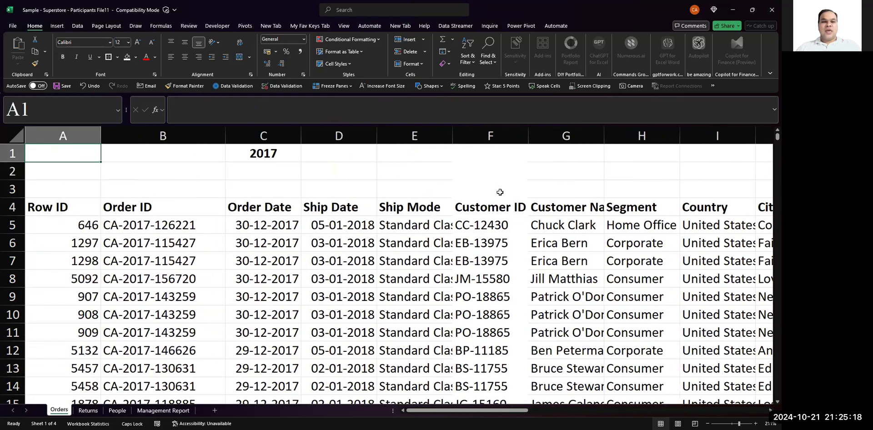
{"action": "key", "text": "Right"}
{"action": "key", "text": "Right"}
{"action": "key", "text": "F2"}
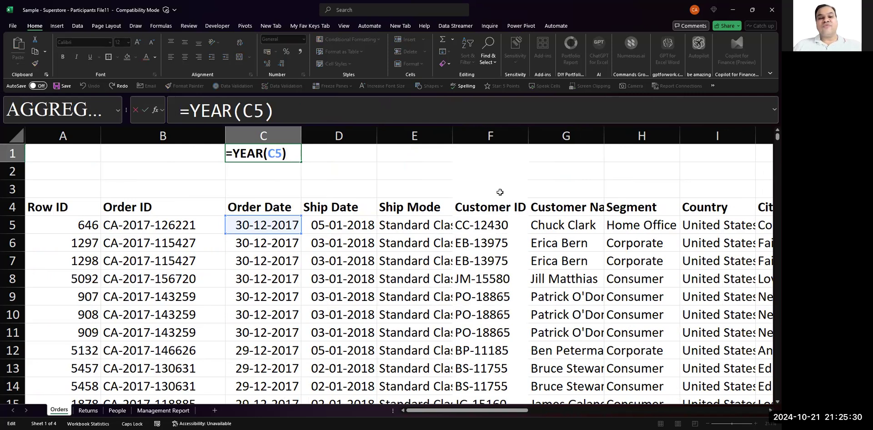
{"action": "key", "text": "ctrl+Return"}
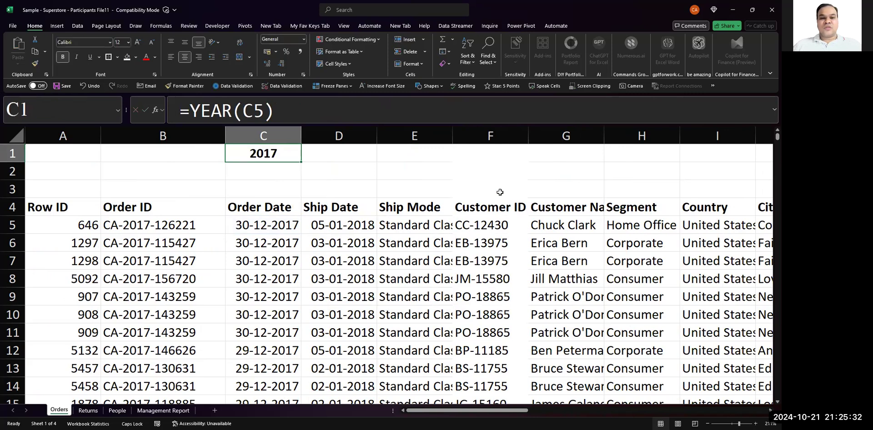
- Enter =YEAR(D5) in D1 to extract the year from the first ship date, and make the cell bold
{"action": "key", "text": "Right"}
{"action": "type", "text": "=YEAR"}
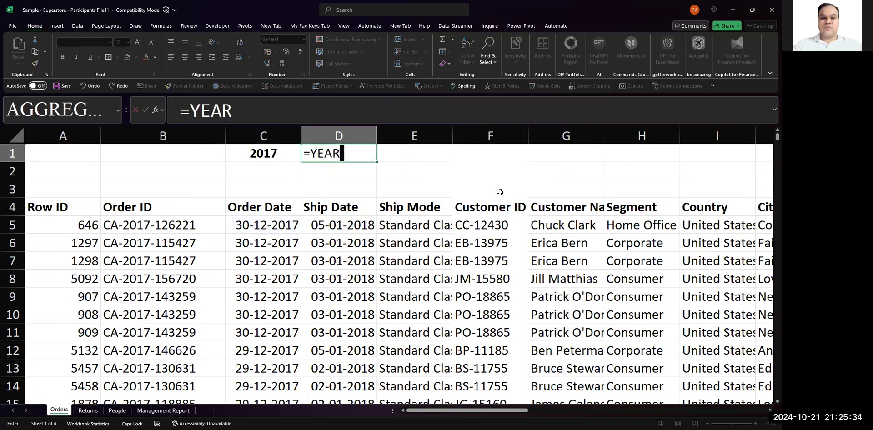
{"action": "type", "text": "("}
{"action": "key", "text": "Down"}
{"action": "key", "text": "Down"}
{"action": "key", "text": "Down"}
{"action": "key", "text": "Down"}
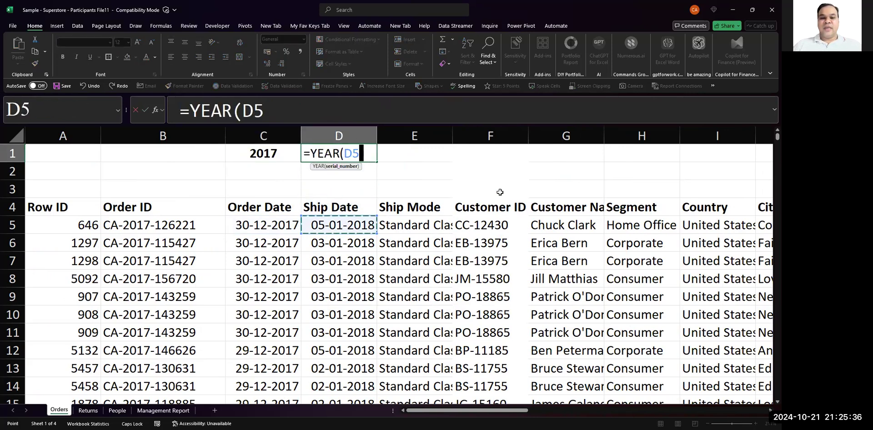
{"action": "type", "text": ")"}
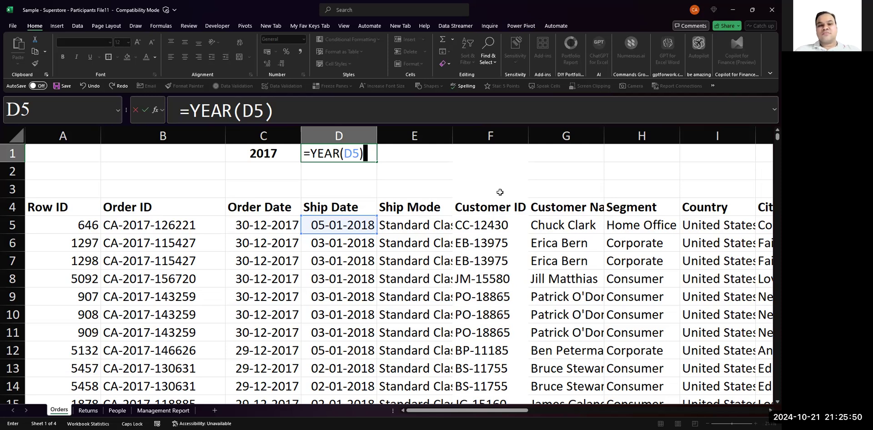
{"action": "key", "text": "Return"}
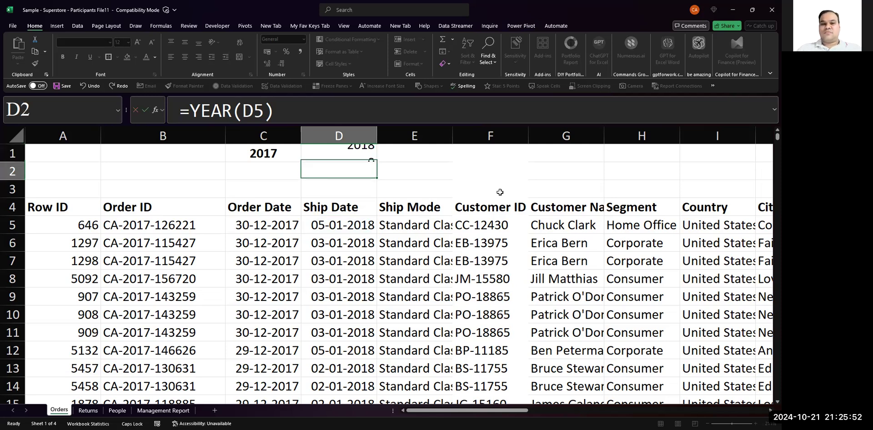
{"action": "key", "text": "Up"}
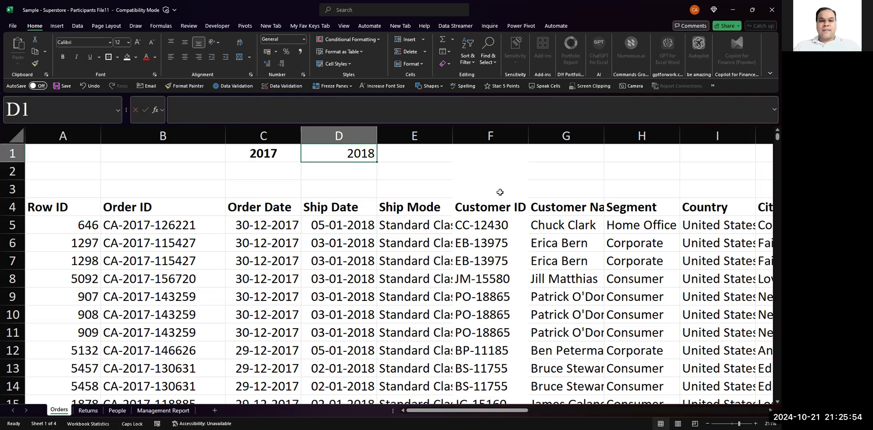
{"action": "key", "text": "F2"}
{"action": "key", "text": "Escape"}
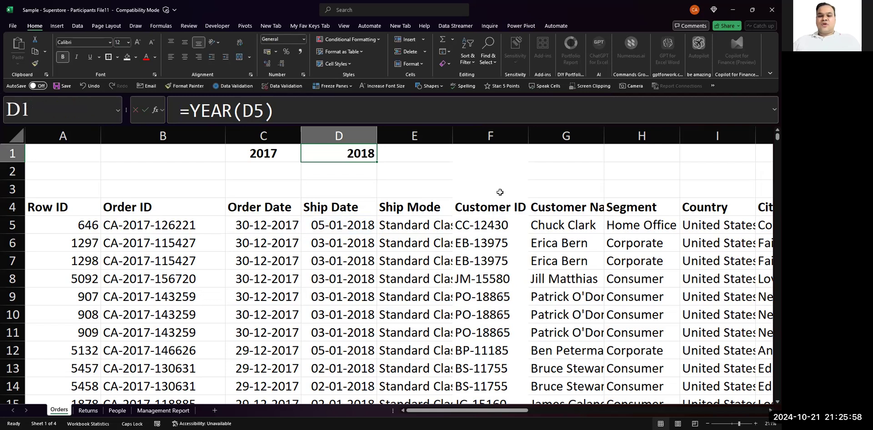
- Try to wrap the criteria range $C$5:$C$9998 of R2's SUMIF formula in the YEAR function
{"action": "key", "text": "Right"}
{"action": "key", "text": "Right"}
{"action": "key", "text": "Right"}
{"action": "key", "text": "Right"}
{"action": "key", "text": "Right"}
{"action": "key", "text": "Right"}
{"action": "key", "text": "Right"}
{"action": "key", "text": "Right"}
{"action": "key", "text": "Right"}
{"action": "key", "text": "Right"}
{"action": "key", "text": "Right"}
{"action": "key", "text": "Right"}
{"action": "key", "text": "Right"}
{"action": "key", "text": "Right"}
{"action": "key", "text": "Right"}
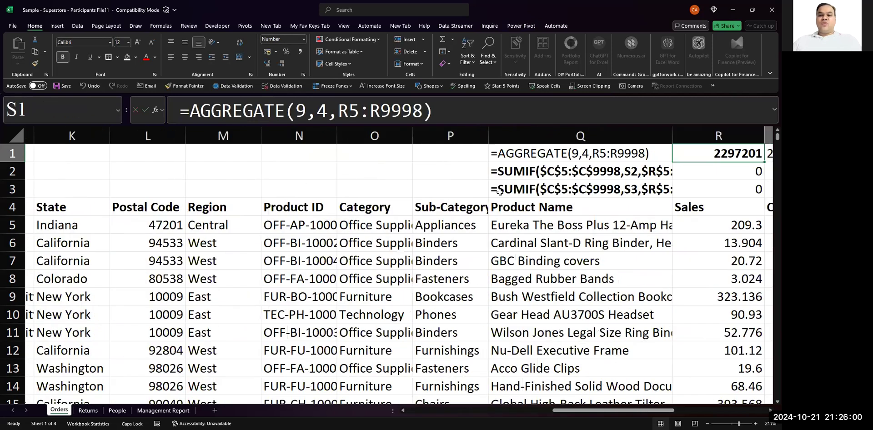
{"action": "key", "text": "Down"}
{"action": "key", "text": "Left"}
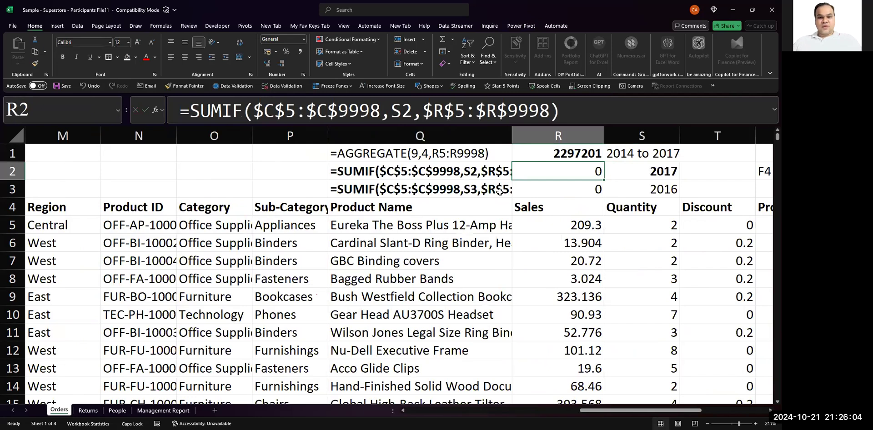
{"action": "key", "text": "F2"}
{"action": "key", "text": "Left"}
{"action": "key", "text": "Left"}
{"action": "key", "text": "Left"}
{"action": "key", "text": "Left"}
{"action": "key", "text": "Left"}
{"action": "key", "text": "Left"}
{"action": "key", "text": "Left"}
{"action": "key", "text": "Left"}
{"action": "key", "text": "Left"}
{"action": "key", "text": "Left"}
{"action": "key", "text": "Left"}
{"action": "key", "text": "Left"}
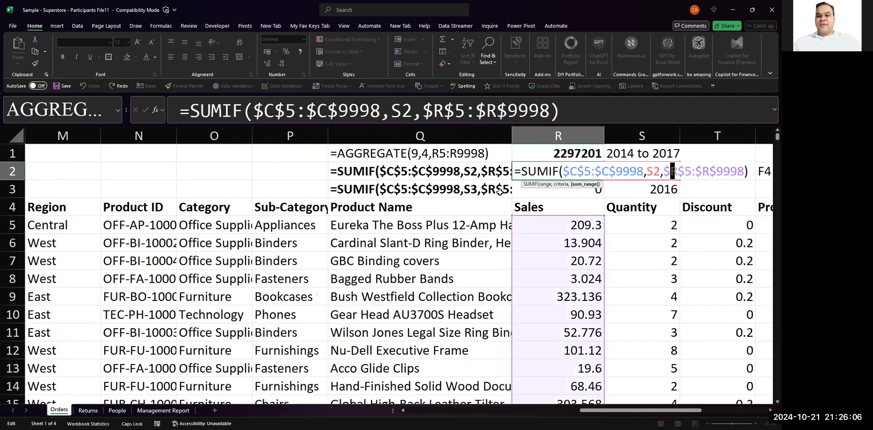
{"action": "key", "text": "Left"}
{"action": "key", "text": "Left"}
{"action": "key", "text": "Left"}
{"action": "key", "text": "Left"}
{"action": "key", "text": "Left"}
{"action": "key", "text": "Left"}
{"action": "key", "text": "Left"}
{"action": "key", "text": "Left"}
{"action": "key", "text": "Left"}
{"action": "key", "text": "Left"}
{"action": "key", "text": "Left"}
{"action": "key", "text": "Left"}
{"action": "key", "text": "Left"}
{"action": "key", "text": "Left"}
{"action": "key", "text": "Left"}
{"action": "key", "text": "Left"}
{"action": "key", "text": "Left"}
{"action": "key", "text": "Left"}
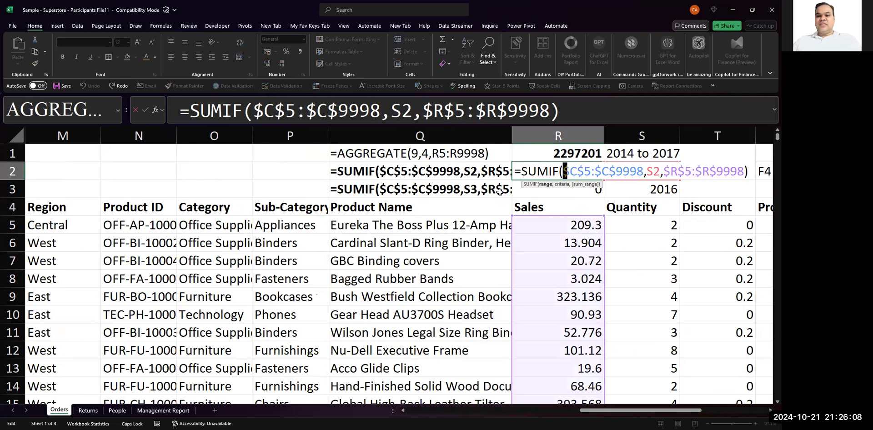
{"action": "key", "text": "Right"}
{"action": "key", "text": "Right"}
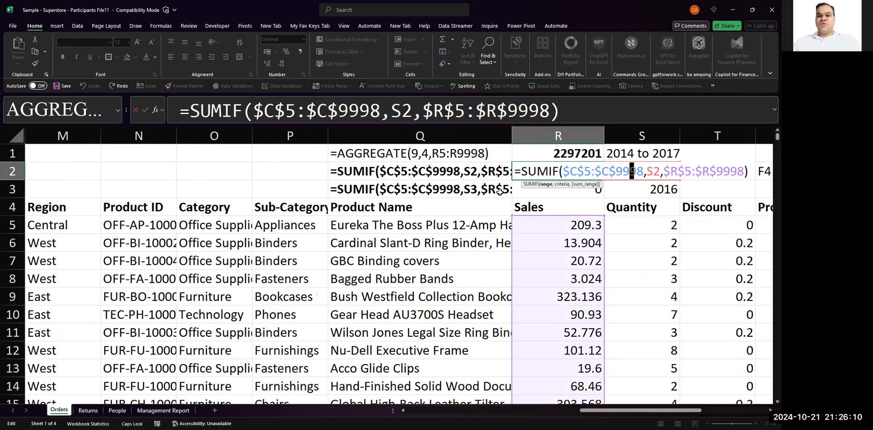
{"action": "key", "text": "Left"}
{"action": "key", "text": "Left"}
{"action": "key", "text": "Left"}
{"action": "key", "text": "Left"}
{"action": "key", "text": "Left"}
{"action": "key", "text": "Left"}
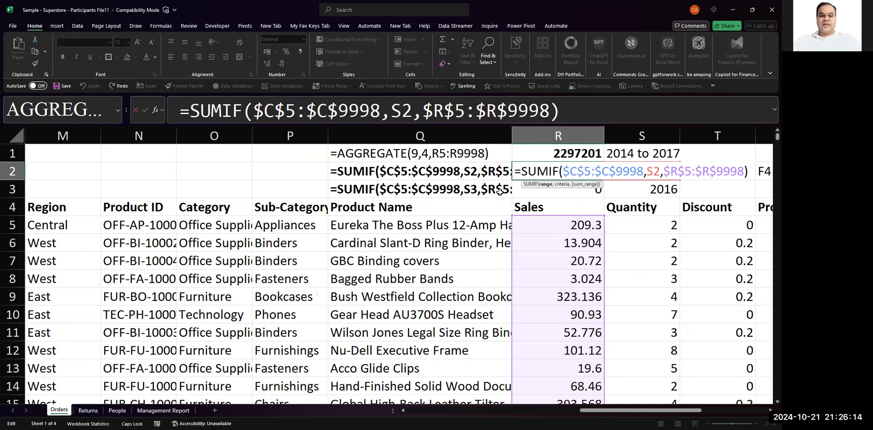
{"action": "type", "text": "YEAR"}
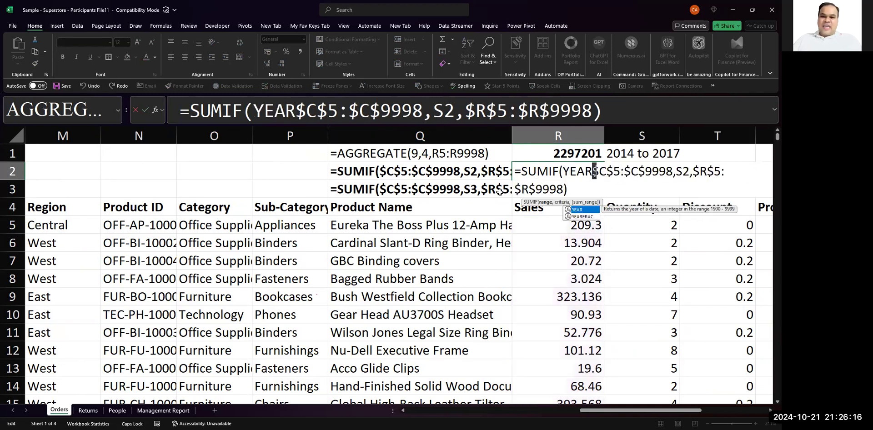
{"action": "type", "text": "("}
{"action": "key", "text": "Right"}
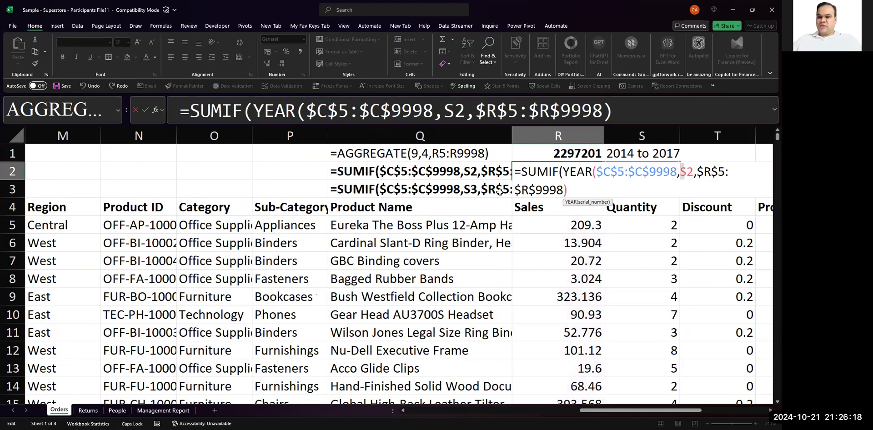
{"action": "type", "text": ")"}
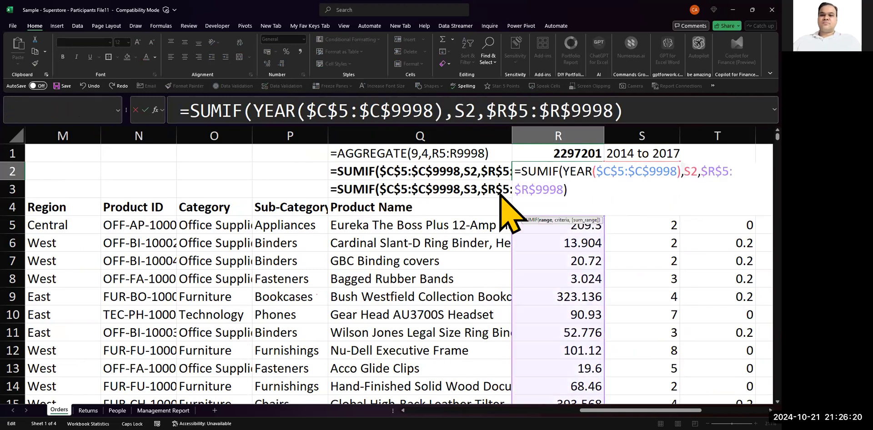
{"action": "key", "text": "Return"}
{"action": "key", "text": "Return"}
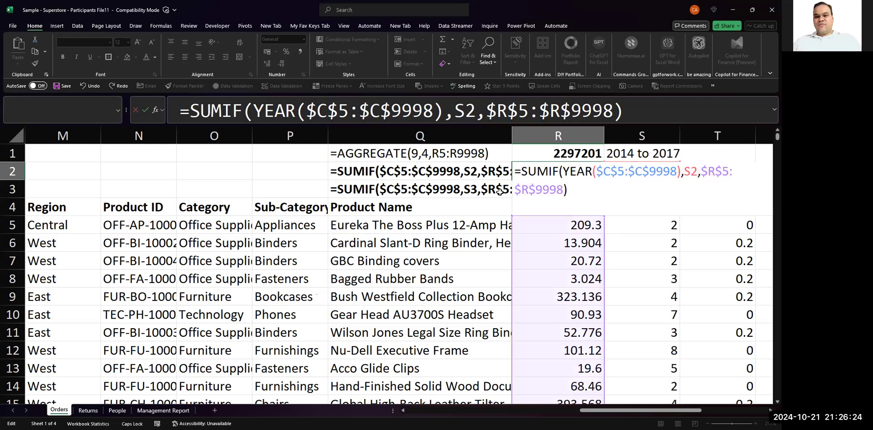
- Try to enclose the range $C$5:$C$9998 in curly braces inside the YEAR function of R2's formula
{"action": "key", "text": "Left"}
{"action": "key", "text": "Left"}
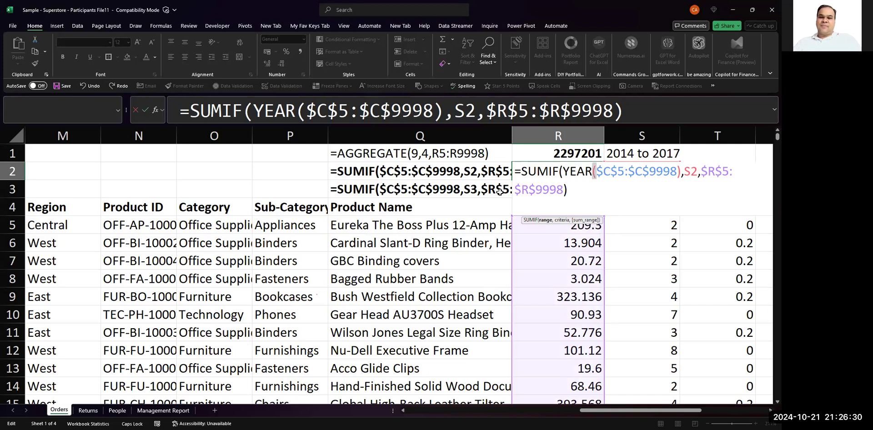
{"action": "key", "text": "Right"}
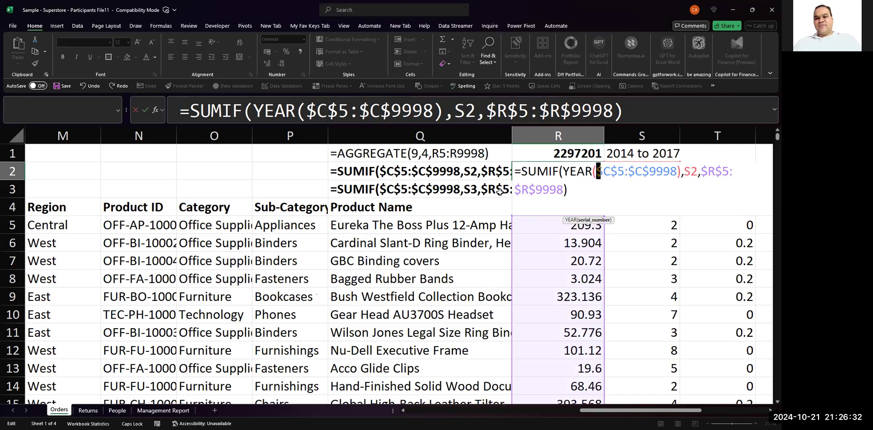
{"action": "key", "text": "Left"}
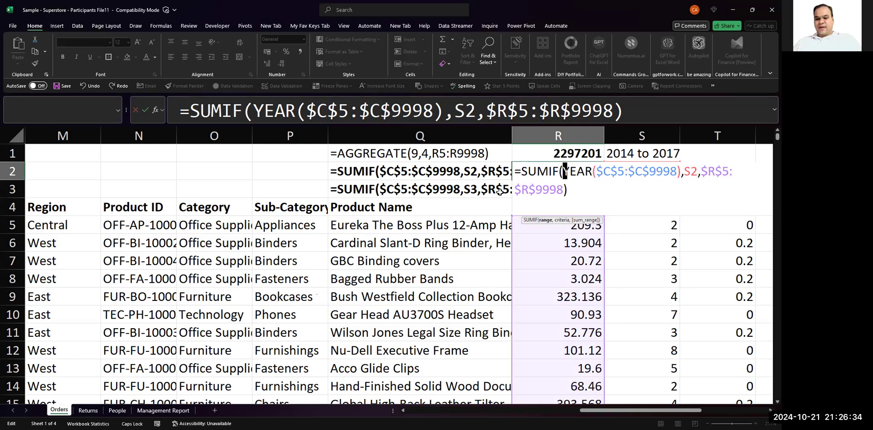
{"action": "key", "text": "Right"}
{"action": "key", "text": "Right"}
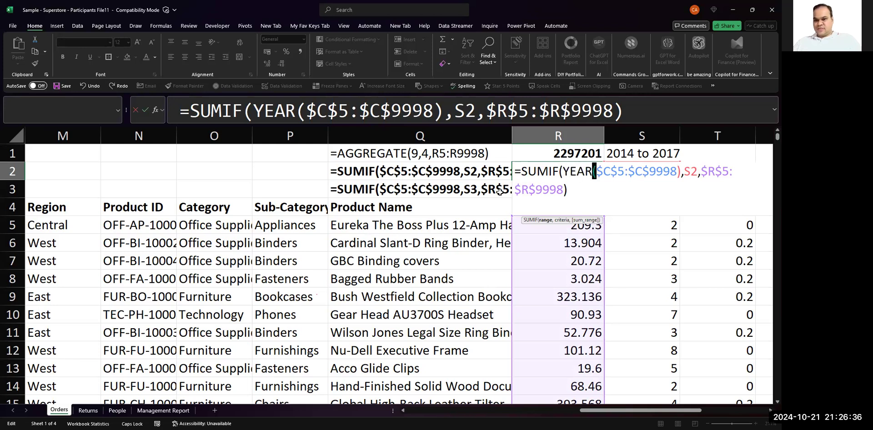
{"action": "key", "text": "Right"}
{"action": "type", "text": "{"}
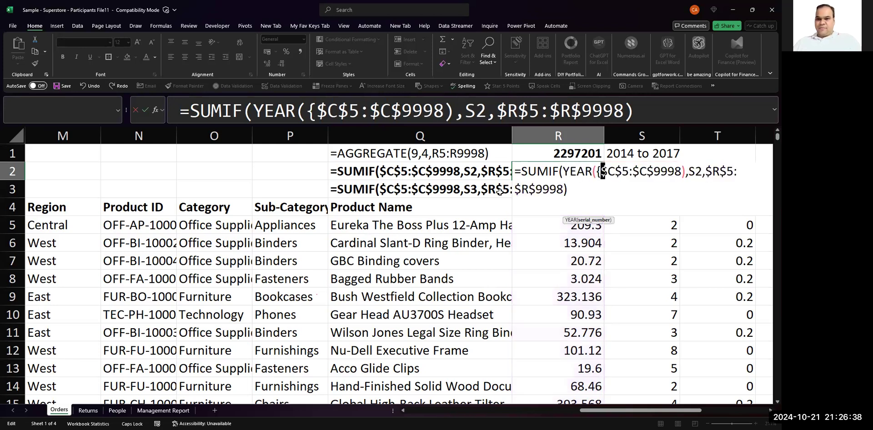
{"action": "key", "text": "Right"}
{"action": "key", "text": "Right"}
{"action": "key", "text": "Right"}
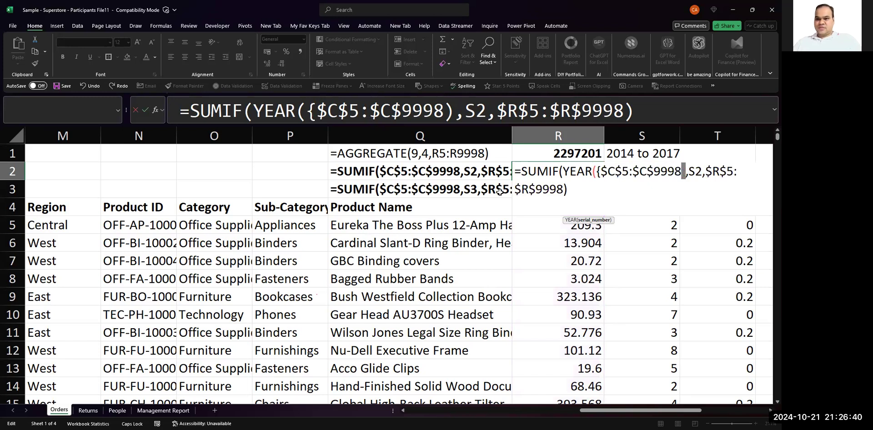
{"action": "type", "text": "}"}
{"action": "key", "text": "Return"}
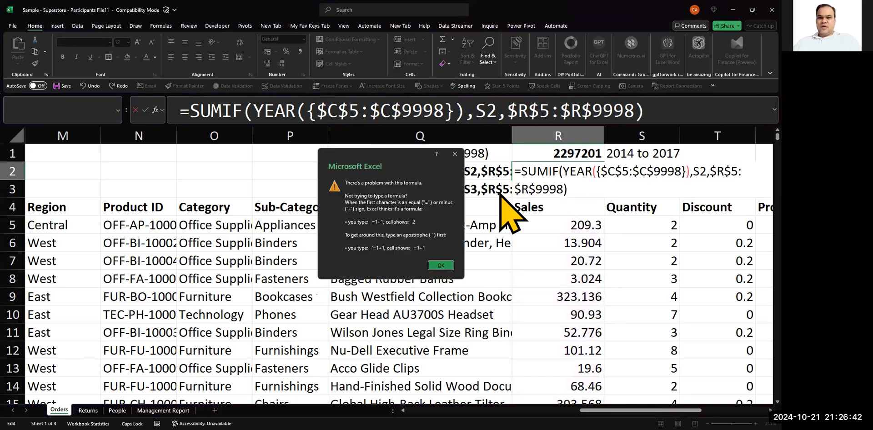
{"action": "key", "text": "Return"}
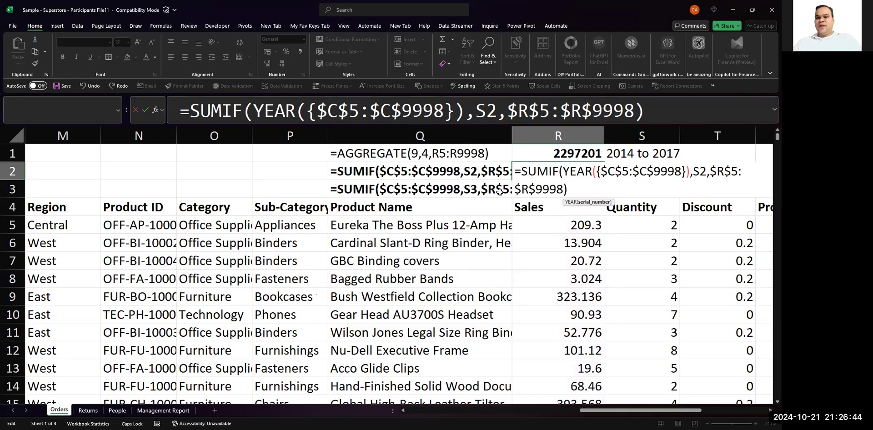
- Remove the curly braces around the YEAR range in R2's formula and discard the edit
{"action": "key", "text": "Delete"}
{"action": "key", "text": "Right"}
{"action": "key", "text": "Right"}
{"action": "key", "text": "Right"}
{"action": "key", "text": "Right"}
{"action": "key", "text": "Right"}
{"action": "key", "text": "Right"}
{"action": "key", "text": "Right"}
{"action": "key", "text": "Right"}
{"action": "key", "text": "Right"}
{"action": "key", "text": "Right"}
{"action": "key", "text": "Right"}
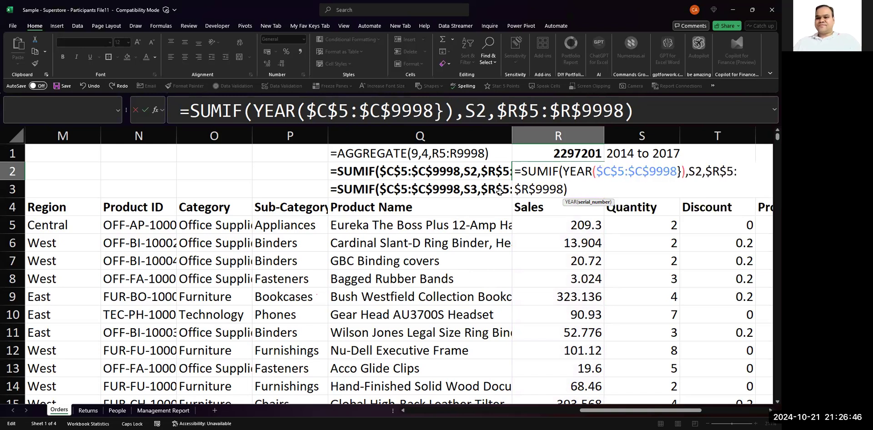
{"action": "key", "text": "Delete"}
{"action": "key", "text": "Return"}
{"action": "key", "text": "Return"}
{"action": "key", "text": "Escape"}
{"action": "key", "text": "Left"}
{"action": "key", "text": "Right"}
{"action": "key", "text": "F2"}
{"action": "key", "text": "Left"}
{"action": "key", "text": "Left"}
{"action": "key", "text": "Left"}
{"action": "key", "text": "Left"}
{"action": "key", "text": "Left"}
{"action": "key", "text": "Left"}
{"action": "key", "text": "Left"}
{"action": "key", "text": "Left"}
{"action": "key", "text": "Left"}
{"action": "key", "text": "Left"}
{"action": "key", "text": "Left"}
{"action": "key", "text": "Left"}
{"action": "key", "text": "Escape"}
- Insert a blank column between Order Date and Ship Date
{"action": "key", "text": "Left"}
{"action": "key", "text": "Left"}
{"action": "key", "text": "Left"}
{"action": "key", "text": "Left"}
{"action": "key", "text": "Left"}
{"action": "key", "text": "Left"}
{"action": "key", "text": "Left"}
{"action": "key", "text": "Left"}
{"action": "key", "text": "Left"}
{"action": "key", "text": "Left"}
{"action": "key", "text": "Left"}
{"action": "key", "text": "Left"}
{"action": "key", "text": "Left"}
{"action": "key", "text": "Left"}
{"action": "key", "text": "Left"}
{"action": "key", "text": "Left"}
{"action": "key", "text": "Left"}
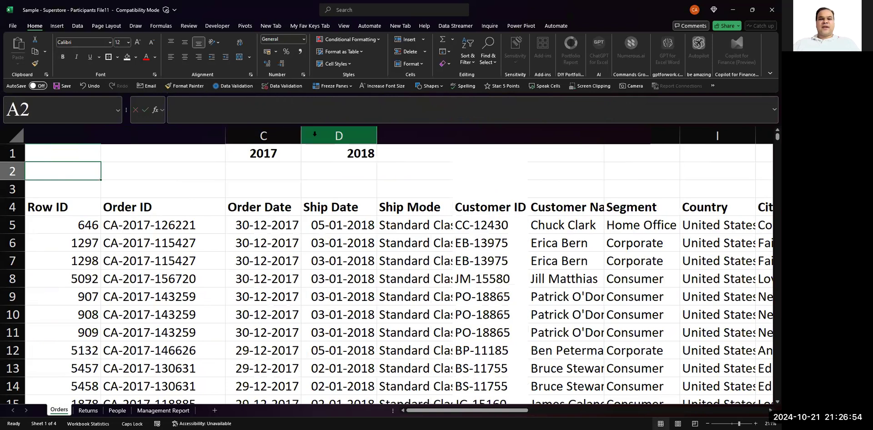
{"action": "left_click", "coordinate": [315, 135]}
{"action": "key", "text": "ctrl+shift+plus"}
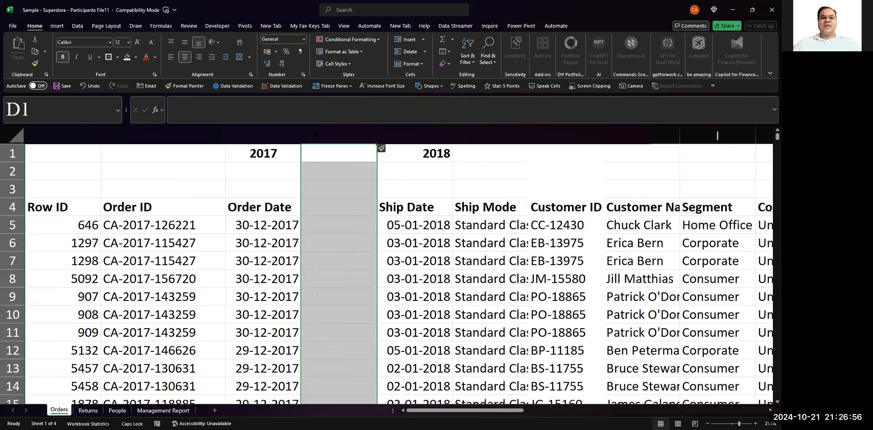
- Enter the header Order Year in D4 of the blank column beside Order Date
{"action": "key", "text": "Down"}
{"action": "key", "text": "Down"}
{"action": "key", "text": "Down"}
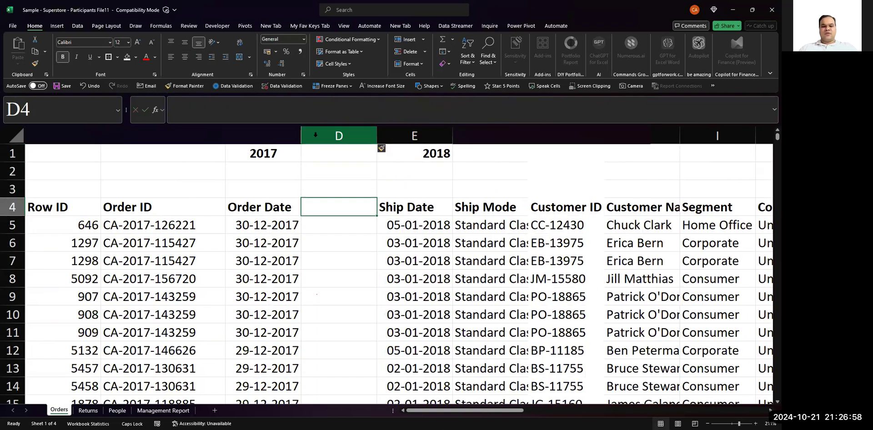
{"action": "type", "text": "yEAR"}
{"action": "key", "text": "BackSpace"}
{"action": "key", "text": "BackSpace"}
{"action": "key", "text": "BackSpace"}
{"action": "key", "text": "BackSpace"}
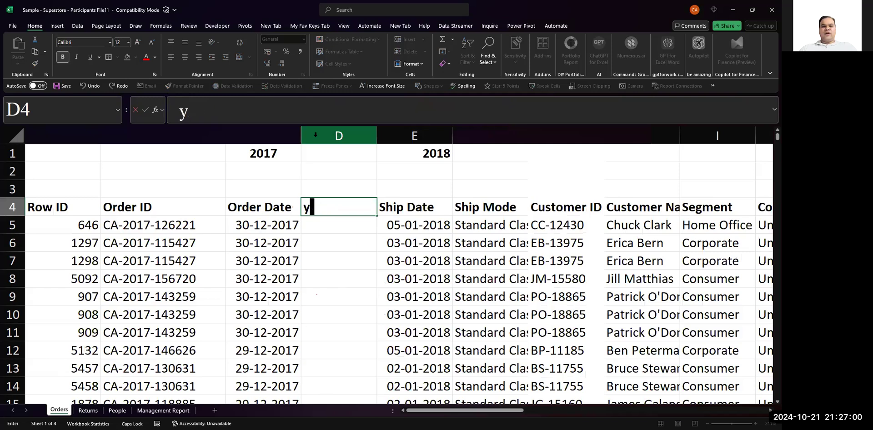
{"action": "type", "text": "O"}
{"action": "key", "text": "Caps_Lock"}
{"action": "type", "text": "re"}
{"action": "key", "text": "BackSpace"}
{"action": "type", "text": "d"}
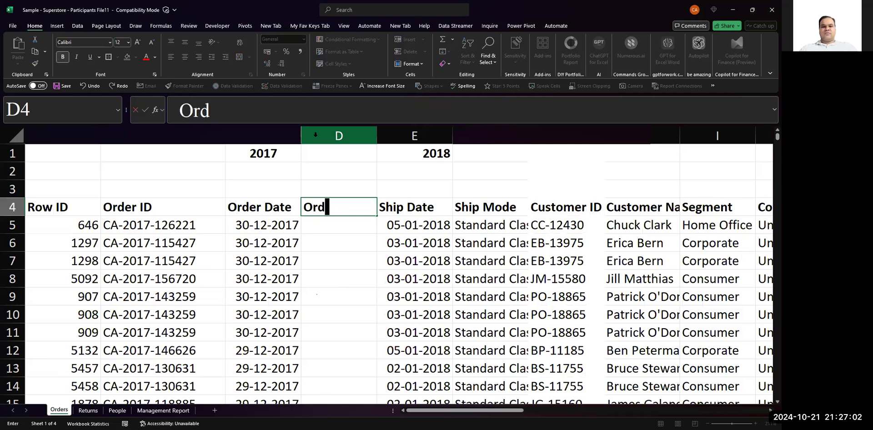
{"action": "type", "text": "er Year"}
{"action": "key", "text": "Return"}
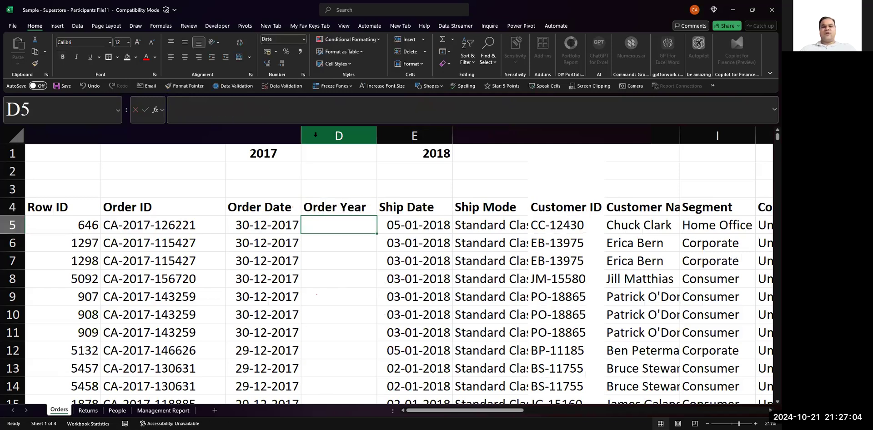
- Enter the formula =YEAR(C5) in D5 under the Order Year header
{"action": "type", "text": "="}
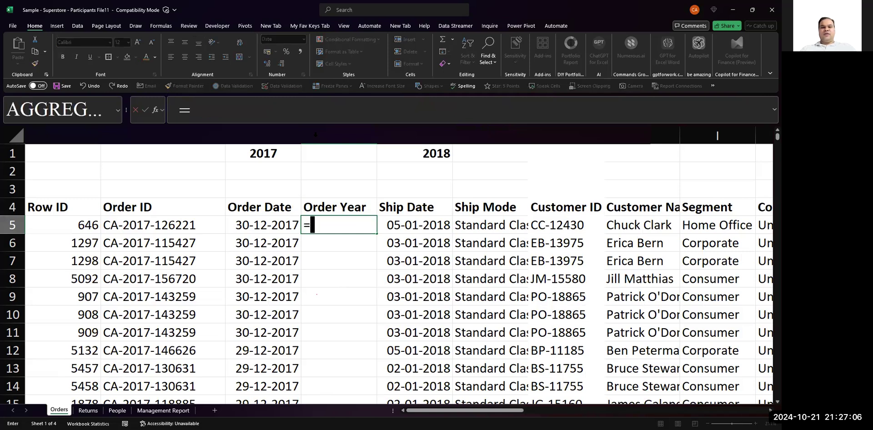
{"action": "type", "text": "year"}
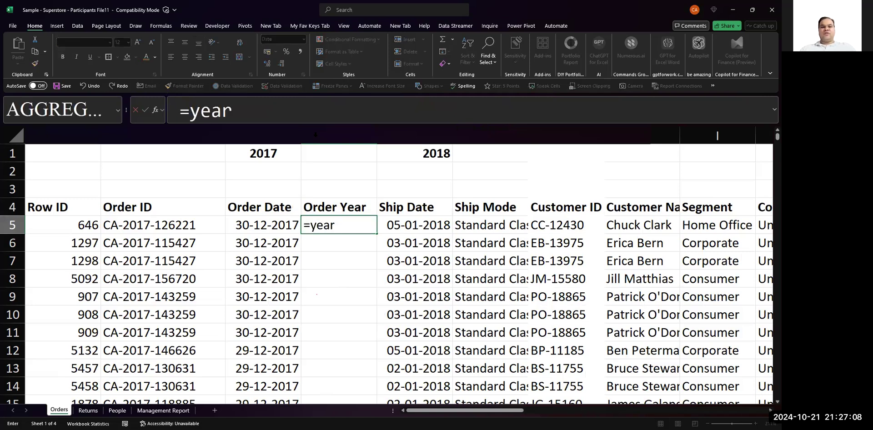
{"action": "type", "text": "("}
{"action": "key", "text": "Left"}
{"action": "key", "text": "Return"}
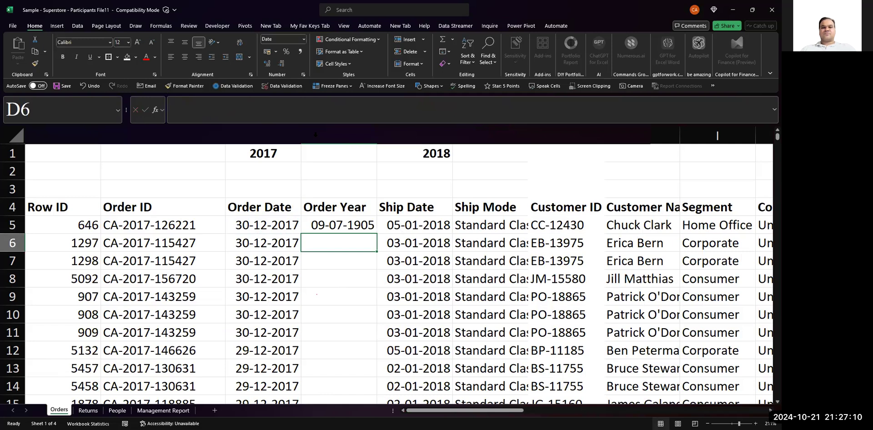
- Format the year in D5 as Number with no decimal places
{"action": "key", "text": "Up"}
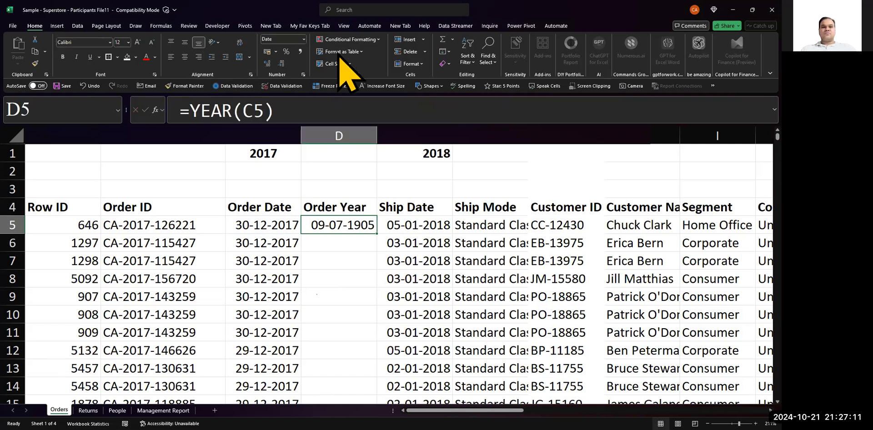
{"action": "left_click", "coordinate": [303, 39]}
{"action": "left_click", "coordinate": [291, 73]}
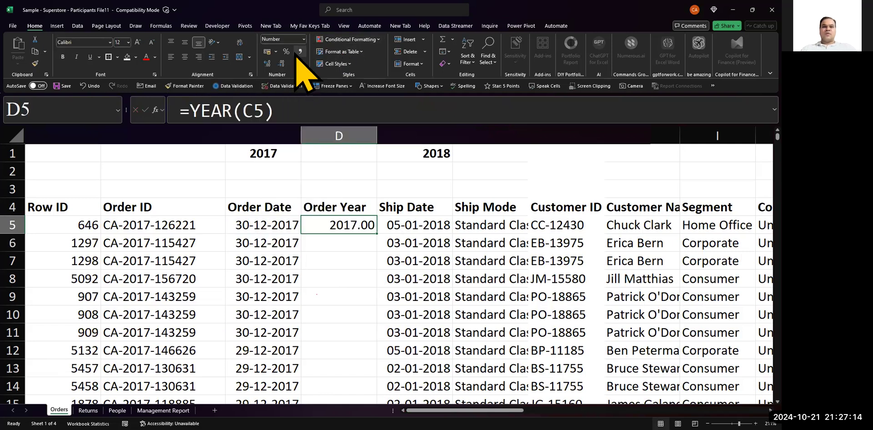
{"action": "left_click", "coordinate": [285, 64]}
{"action": "left_click", "coordinate": [285, 64]}
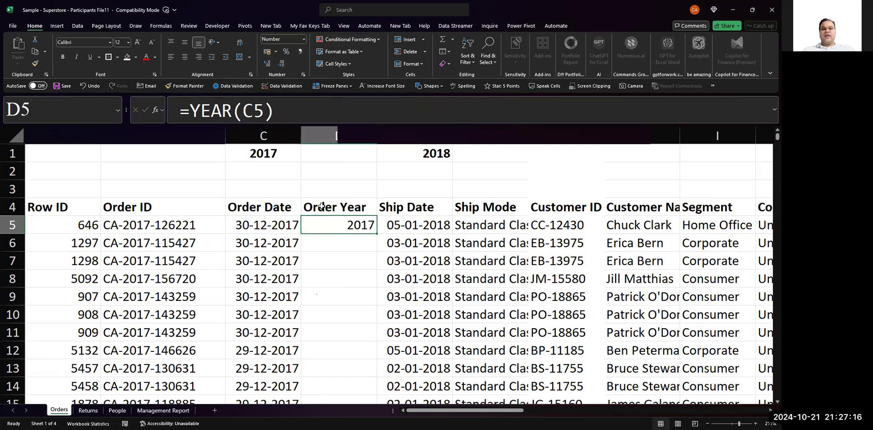
- Fill the YEAR formula from D5 down the Order Year column to D9998
{"action": "left_click", "coordinate": [270, 225]}
{"action": "key", "text": "ctrl+Down"}
{"action": "key", "text": "Right"}
{"action": "key", "text": "ctrl+shift+Up"}
{"action": "key", "text": "ctrl+d"}
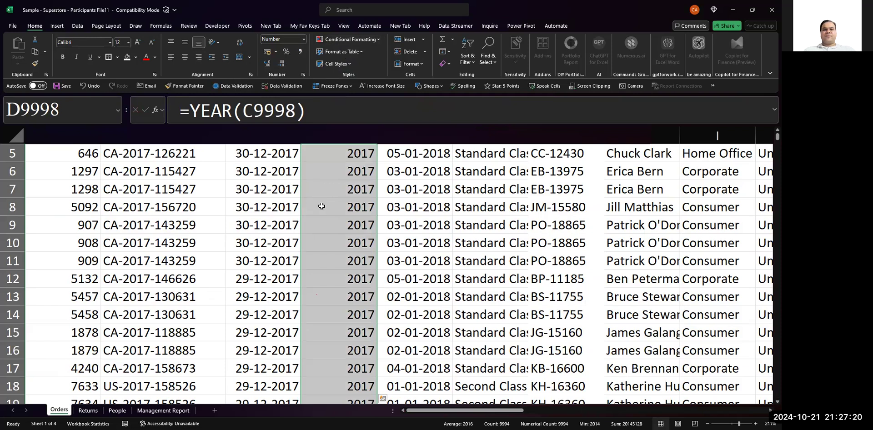
{"action": "left_click", "coordinate": [322, 206]}
{"action": "key", "text": "Up"}
{"action": "key", "text": "Up"}
{"action": "key", "text": "Up"}
{"action": "key", "text": "Up"}
{"action": "key", "text": "Up"}
{"action": "key", "text": "Up"}
{"action": "key", "text": "Up"}
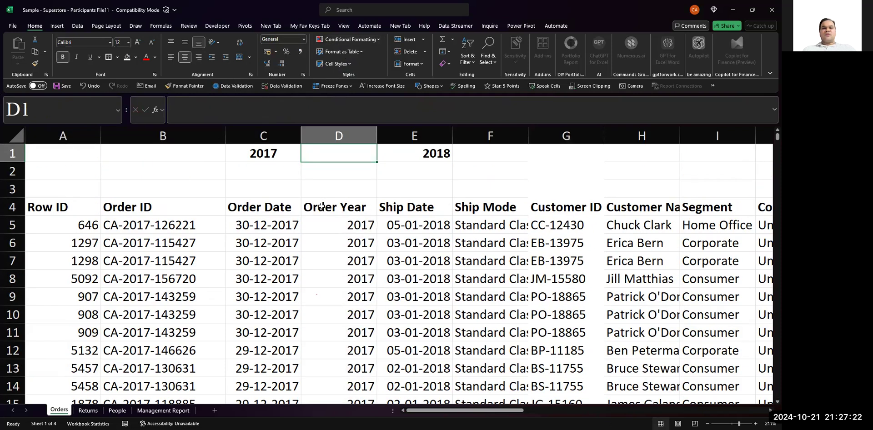
{"action": "key", "text": "Down"}
{"action": "key", "text": "Down"}
{"action": "key", "text": "Down"}
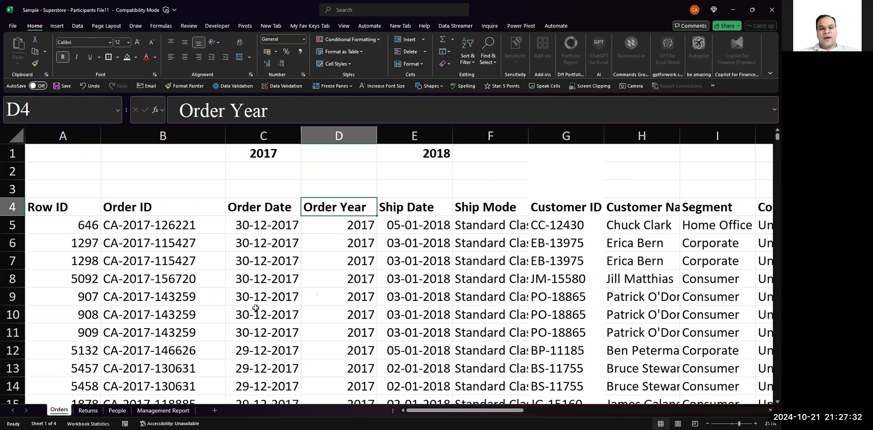
- Edit the SUMIF formula in S2 so its criteria range starts at $D$5 in the Order Year column
{"action": "key", "text": "Right"}
{"action": "key", "text": "Right"}
{"action": "key", "text": "Right"}
{"action": "key", "text": "Right"}
{"action": "key", "text": "Right"}
{"action": "key", "text": "Right"}
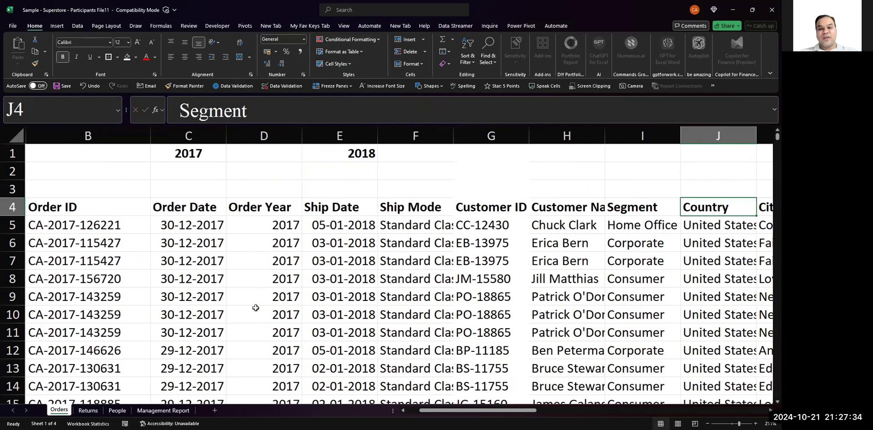
{"action": "key", "text": "Right"}
{"action": "key", "text": "Right"}
{"action": "key", "text": "Right"}
{"action": "key", "text": "Right"}
{"action": "key", "text": "Right"}
{"action": "key", "text": "Right"}
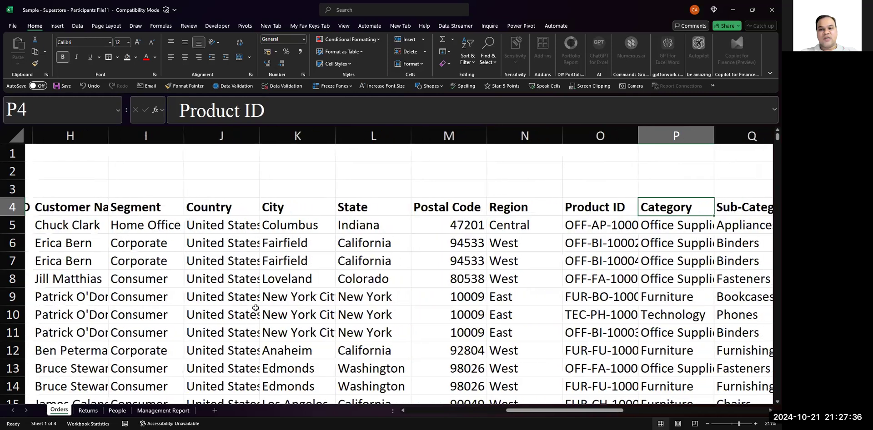
{"action": "key", "text": "Right"}
{"action": "key", "text": "Right"}
{"action": "key", "text": "Right"}
{"action": "key", "text": "Up"}
{"action": "key", "text": "Up"}
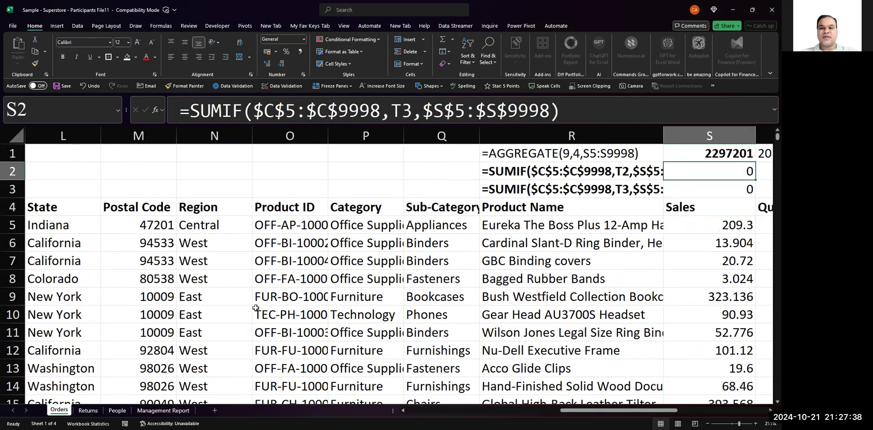
{"action": "key", "text": "Right"}
{"action": "key", "text": "Left"}
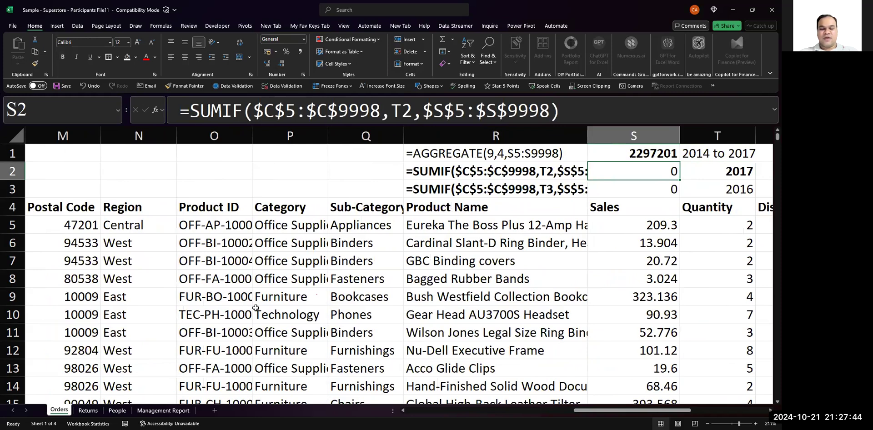
{"action": "key", "text": "F2"}
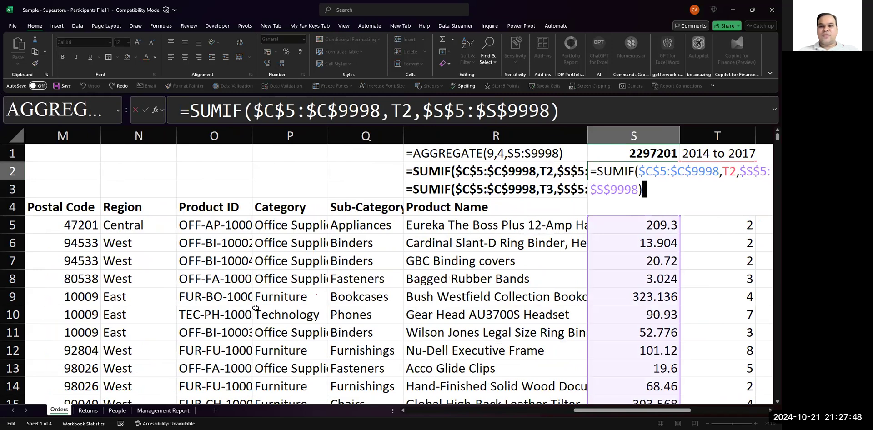
{"action": "key", "text": "Left"}
{"action": "key", "text": "Left"}
{"action": "key", "text": "Left"}
{"action": "key", "text": "Left"}
{"action": "key", "text": "Left"}
{"action": "key", "text": "Left"}
{"action": "key", "text": "Left"}
{"action": "key", "text": "Left"}
{"action": "key", "text": "Left"}
{"action": "key", "text": "Left"}
{"action": "key", "text": "Left"}
{"action": "key", "text": "Left"}
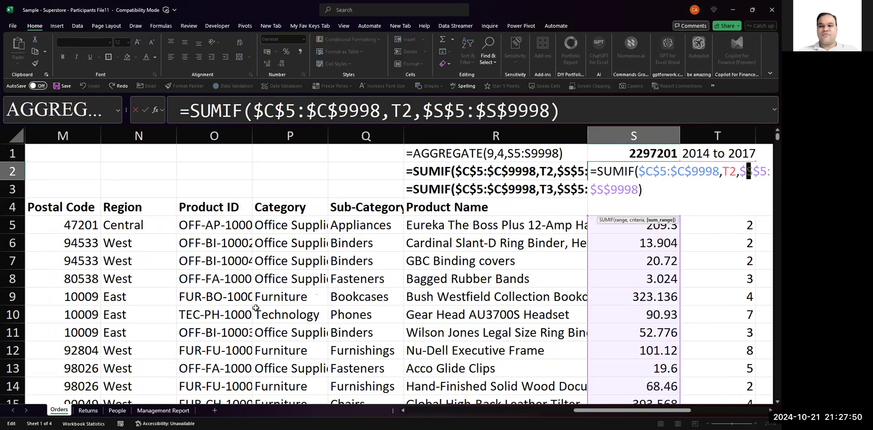
{"action": "key", "text": "Left"}
{"action": "key", "text": "Left"}
{"action": "key", "text": "Left"}
{"action": "key", "text": "Left"}
{"action": "key", "text": "Left"}
{"action": "key", "text": "Left"}
{"action": "key", "text": "Left"}
{"action": "key", "text": "Left"}
{"action": "key", "text": "Left"}
{"action": "key", "text": "Left"}
{"action": "key", "text": "Left"}
{"action": "key", "text": "Left"}
{"action": "key", "text": "Left"}
{"action": "key", "text": "Left"}
{"action": "key", "text": "Left"}
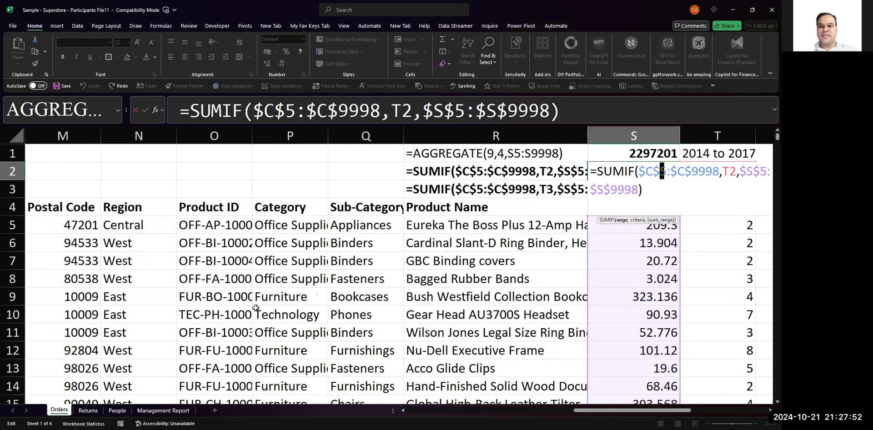
{"action": "key", "text": "BackSpace"}
{"action": "type", "text": "d"}
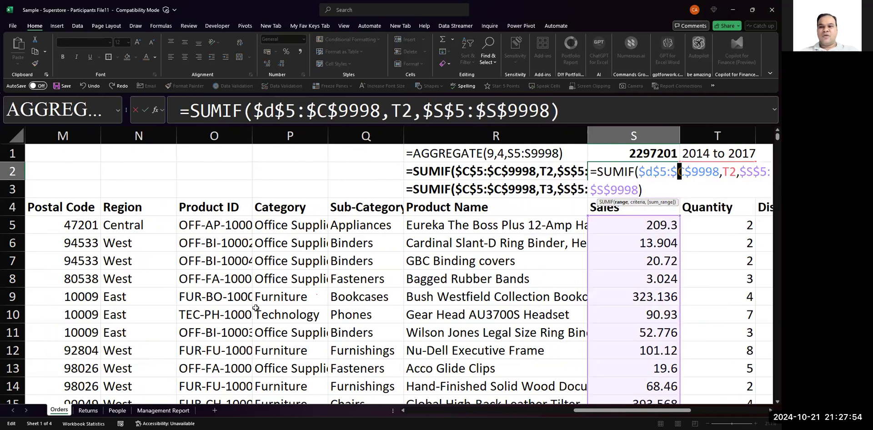
- Change the end of the criteria range in S2's SUMIF to $D$9998 and commit the formula
{"action": "key", "text": "Right"}
{"action": "key", "text": "Right"}
{"action": "key", "text": "Right"}
{"action": "key", "text": "Right"}
{"action": "key", "text": "Right"}
{"action": "key", "text": "BackSpace"}
{"action": "type", "text": "d"}
{"action": "key", "text": "Right"}
{"action": "key", "text": "Right"}
{"action": "key", "text": "Right"}
{"action": "key", "text": "Right"}
{"action": "key", "text": "Right"}
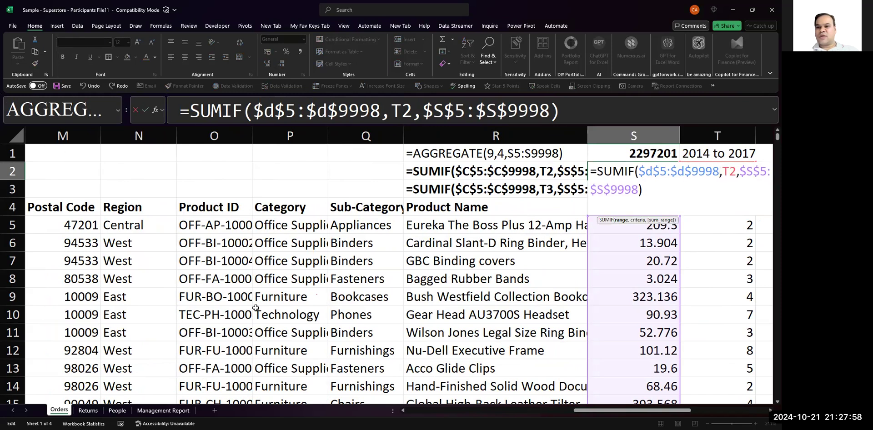
{"action": "key", "text": "ctrl+Return"}
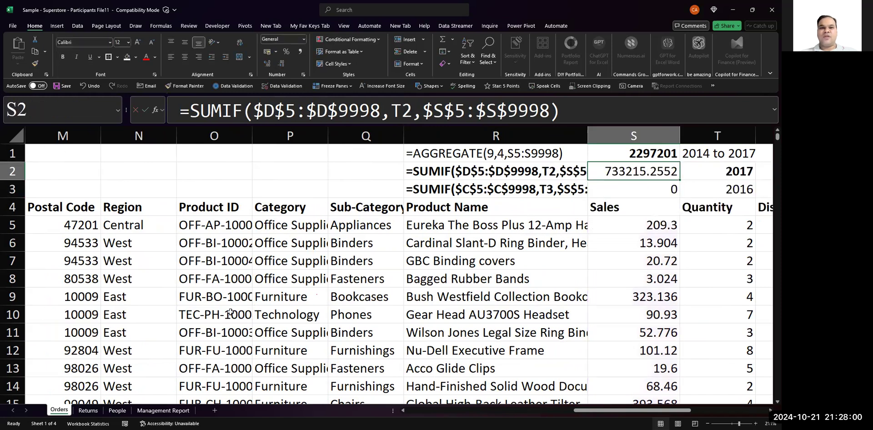
- Format the 2017 Sales total in S2 with comma separators, no decimals and bold
{"action": "left_click", "coordinate": [300, 53]}
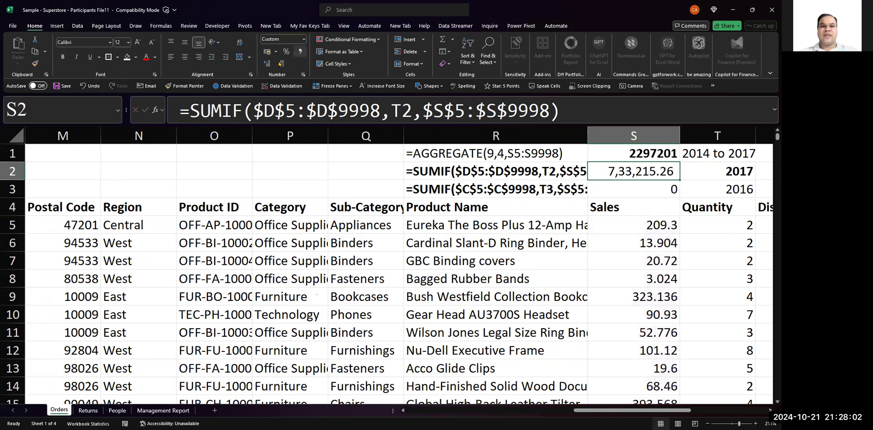
{"action": "left_click", "coordinate": [281, 64]}
{"action": "left_click", "coordinate": [282, 64]}
{"action": "key", "text": "ctrl+b"}
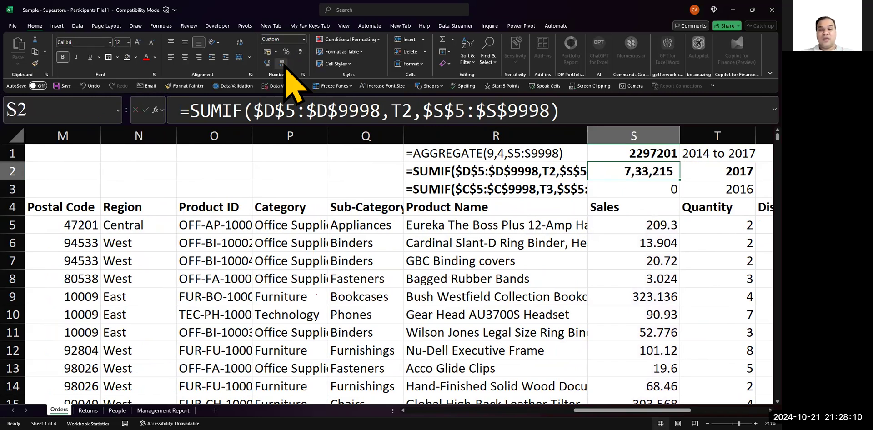
- Copy S2's SUMIF formula and formatting down to S3 for the 2016 Sales total
{"action": "key", "text": "Down"}
{"action": "key", "text": "Up"}
{"action": "key", "text": "Down"}
{"action": "key", "text": "ctrl+d"}
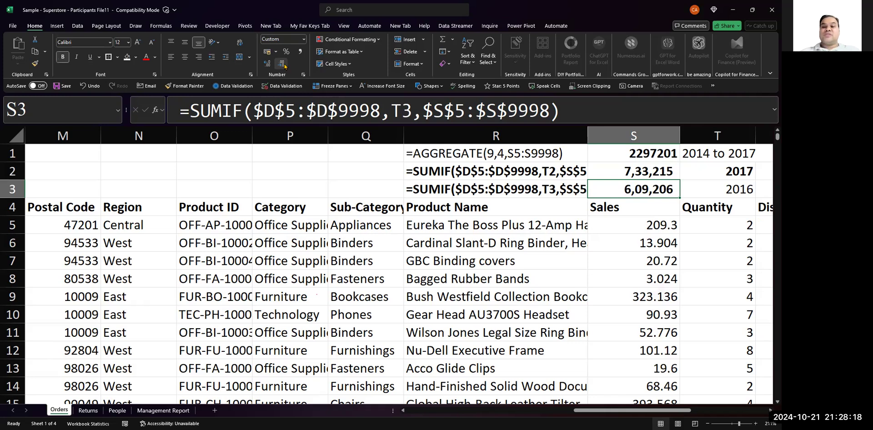
- Make the 2016 criterion in T3 bold
{"action": "key", "text": "Right"}
{"action": "key", "text": "Right"}
{"action": "key", "text": "Left"}
{"action": "key", "text": "Left"}
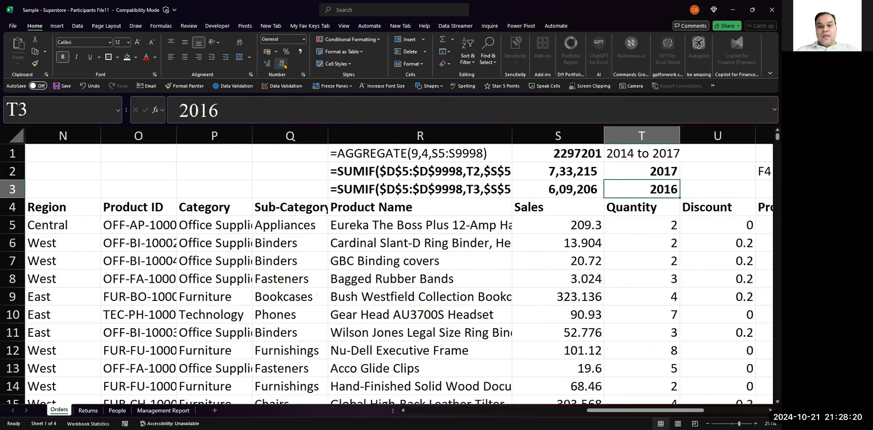
{"action": "key", "text": "Left"}
{"action": "key", "text": "Up"}
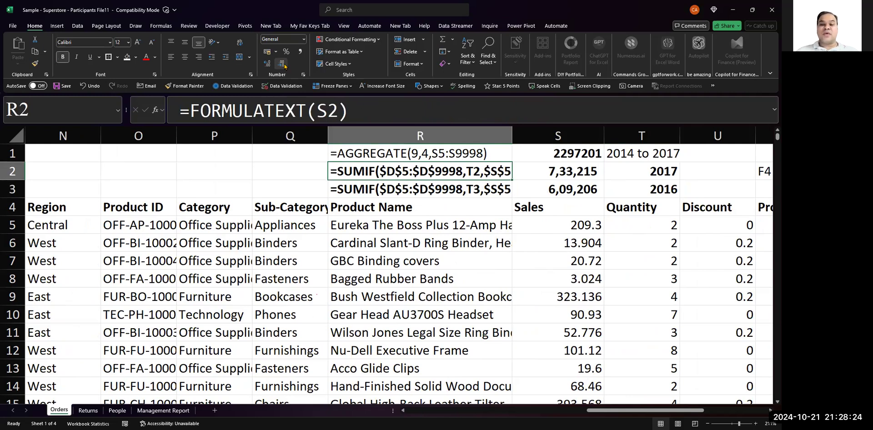
- Select the whole Orders data table from the Row ID header and turn on header filters
{"action": "key", "text": "Left"}
{"action": "key", "text": "Left"}
{"action": "key", "text": "Left"}
{"action": "key", "text": "Left"}
{"action": "key", "text": "Left"}
{"action": "key", "text": "Left"}
{"action": "key", "text": "Left"}
{"action": "key", "text": "Left"}
{"action": "key", "text": "Left"}
{"action": "key", "text": "Left"}
{"action": "key", "text": "Left"}
{"action": "key", "text": "Left"}
{"action": "key", "text": "Left"}
{"action": "key", "text": "Left"}
{"action": "key", "text": "Left"}
{"action": "key", "text": "Left"}
{"action": "key", "text": "Left"}
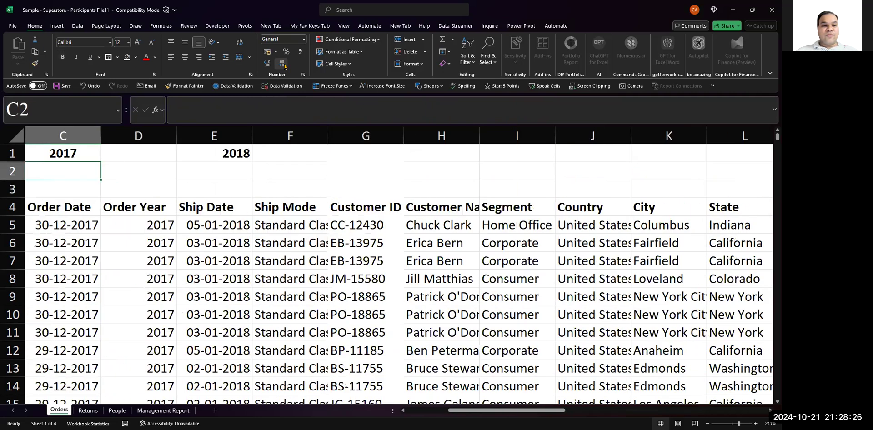
{"action": "key", "text": "Down"}
{"action": "key", "text": "Down"}
{"action": "key", "text": "Down"}
{"action": "key", "text": "Up"}
{"action": "key", "text": "ctrl+shift+Down"}
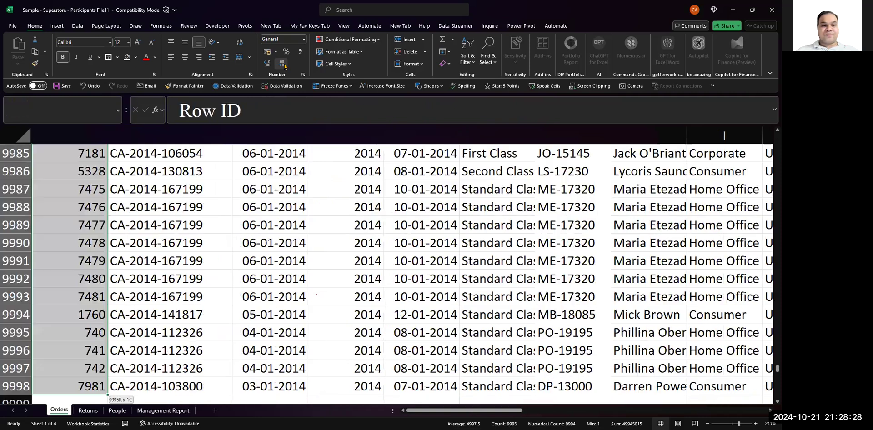
{"action": "key", "text": "ctrl+shift+Right"}
{"action": "key", "text": "Left"}
{"action": "key", "text": "Up"}
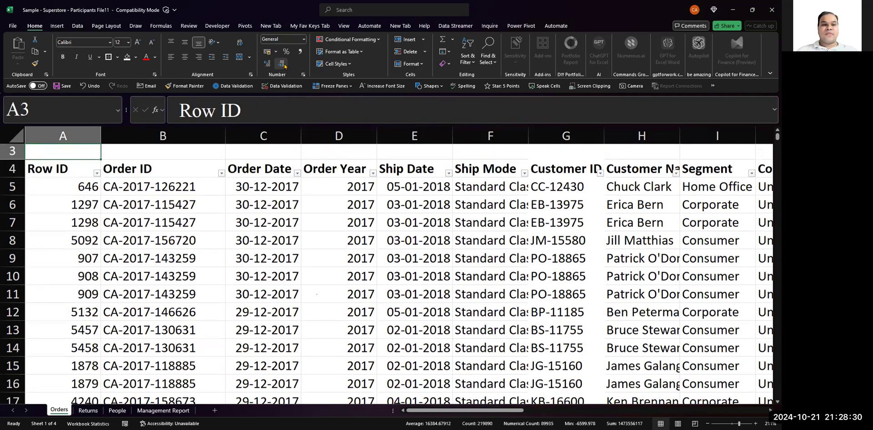
- Filter the Order Year column to show only 2017
{"action": "key", "text": "Right"}
{"action": "key", "text": "Right"}
{"action": "key", "text": "Down"}
{"action": "key", "text": "Right"}
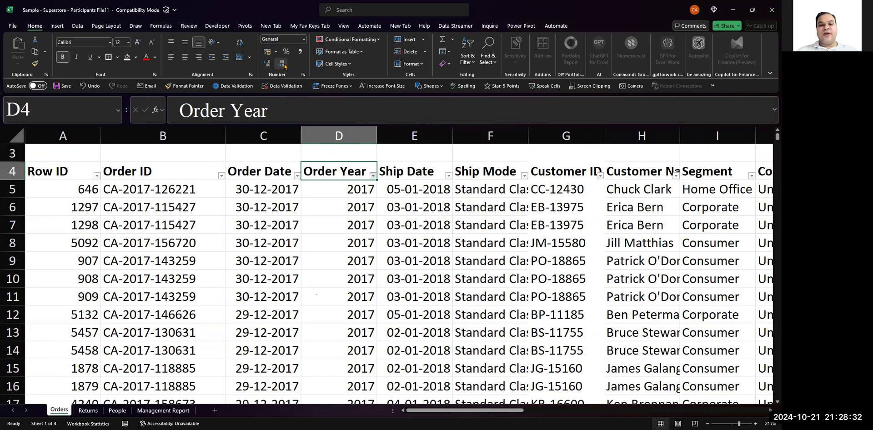
{"action": "key", "text": "alt+Down"}
{"action": "key", "text": "Tab"}
{"action": "key", "text": "Tab"}
{"action": "key", "text": "space"}
{"action": "key", "text": "Down"}
{"action": "key", "text": "Down"}
{"action": "key", "text": "Down"}
{"action": "key", "text": "Down"}
{"action": "key", "text": "space"}
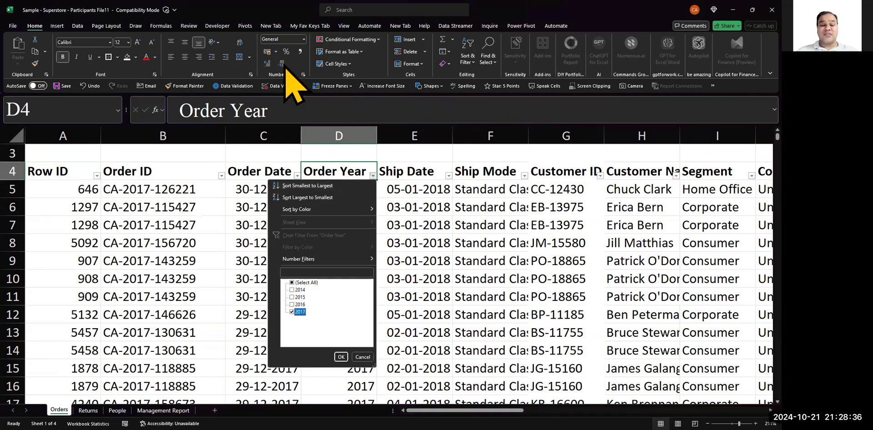
{"action": "key", "text": "Return"}
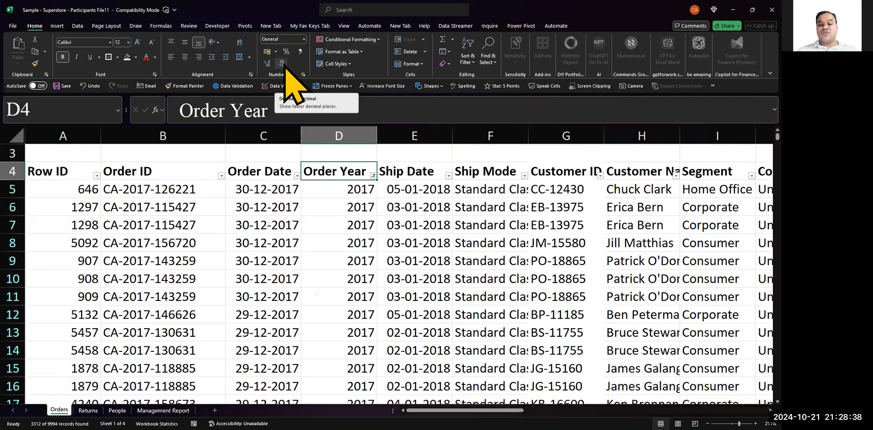
- Check the filtered Order Year values from D5 down to the last visible row
{"action": "key", "text": "Down"}
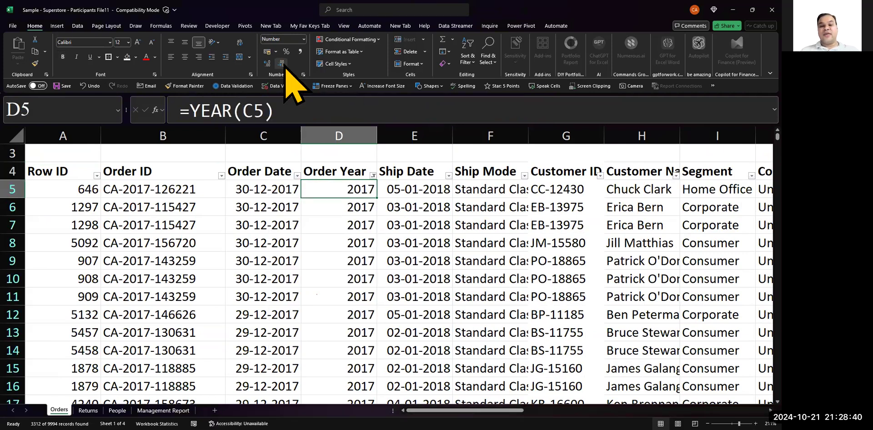
{"action": "key", "text": "ctrl+shift+Down"}
{"action": "key", "text": "ctrl+Up"}
{"action": "key", "text": "Down"}
{"action": "key", "text": "ctrl+shift+Down"}
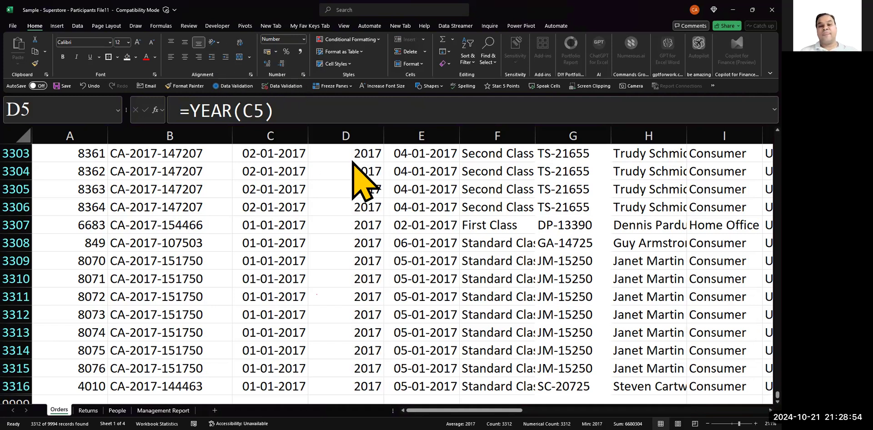
{"action": "key", "text": "Up"}
{"action": "key", "text": "Down"}
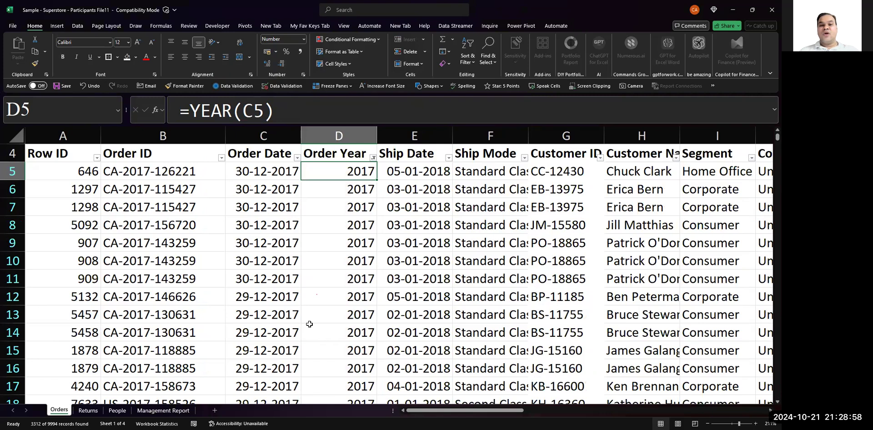
- Remove the filters from the Orders data table
{"action": "key", "text": "Up"}
{"action": "key", "text": "ctrl+shift+l"}
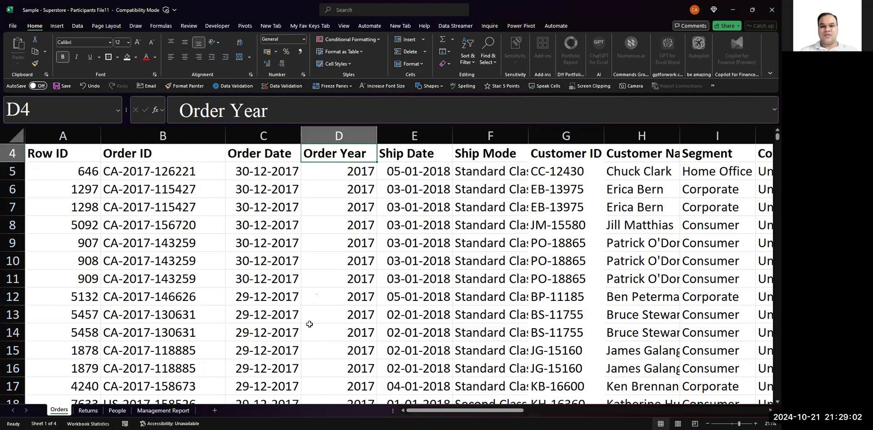
{"action": "key", "text": "Down"}
{"action": "key", "text": "Up"}
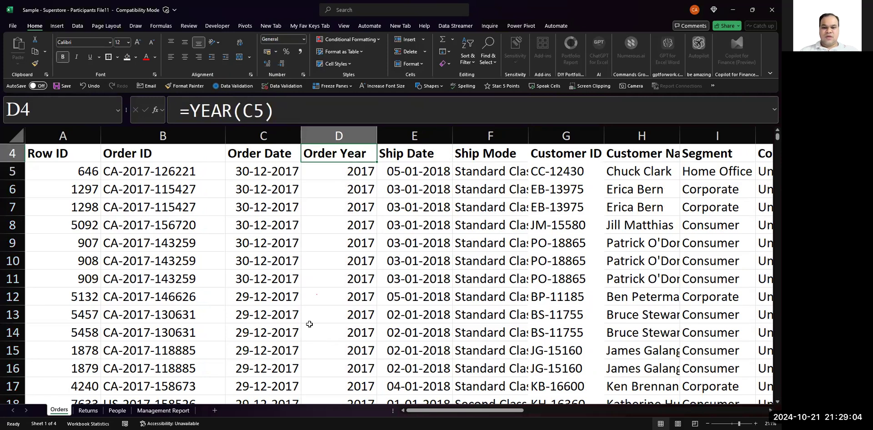
{"action": "key", "text": "Down"}
{"action": "key", "text": "Up"}
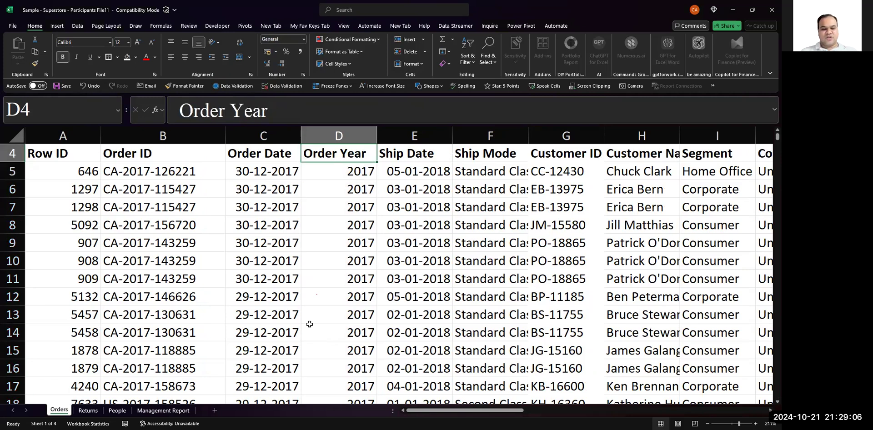
{"action": "key", "text": "Down"}
{"action": "key", "text": "Up"}
{"action": "key", "text": "Up"}
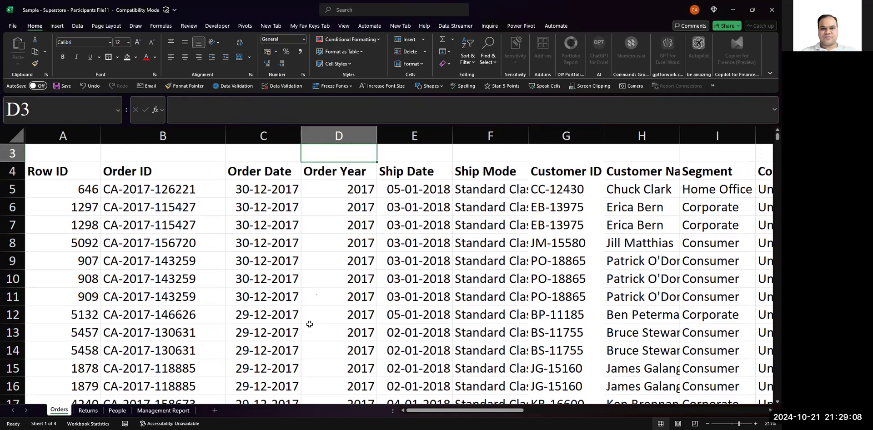
{"action": "key", "text": "Down"}
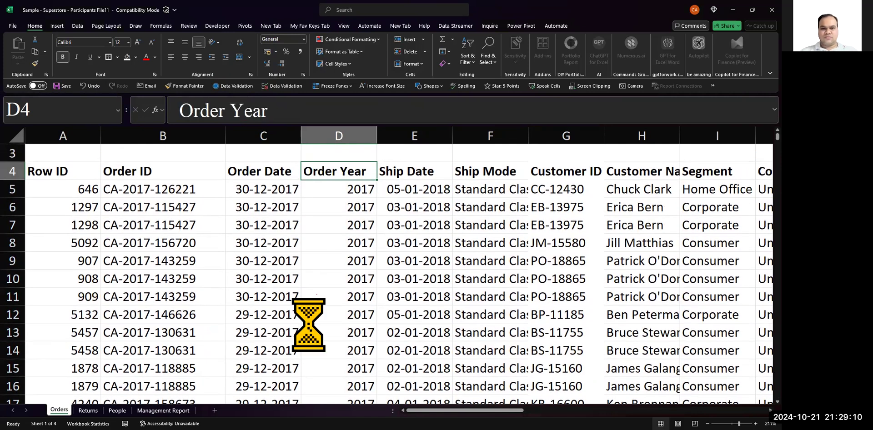
{"action": "key", "text": "shift+space"}
{"action": "key", "text": "ctrl+space"}
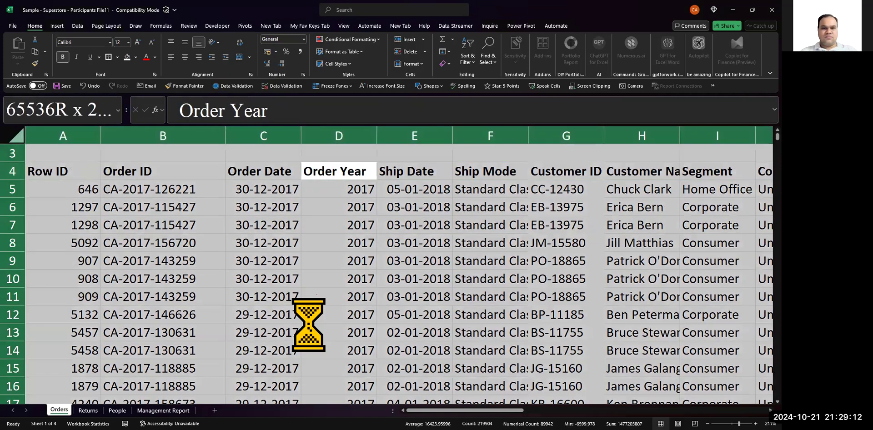
- Select the whole Orders data table starting from the Row ID header and turn on header filters
{"action": "key", "text": "Down"}
{"action": "key", "text": "Up"}
{"action": "key", "text": "Left"}
{"action": "key", "text": "Left"}
{"action": "key", "text": "Left"}
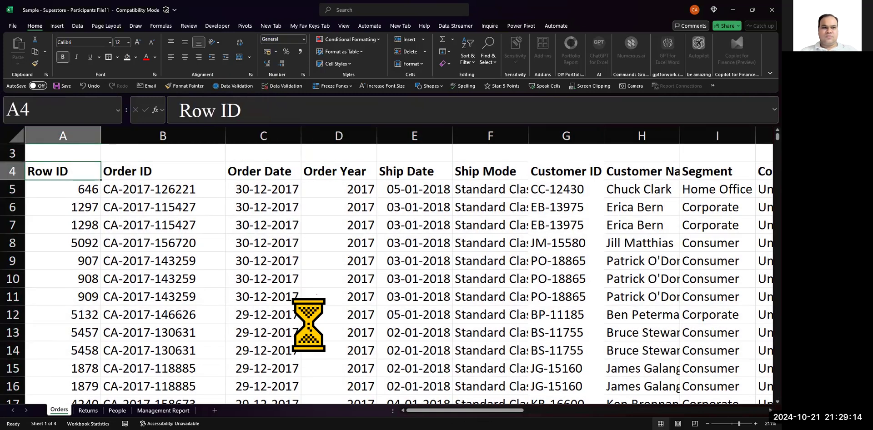
{"action": "key", "text": "ctrl+shift+Down"}
{"action": "key", "text": "ctrl+shift+Right"}
{"action": "key", "text": "ctrl+shift+l"}
- Filter the Order Year column of the Orders table to show only 2017
{"action": "key", "text": "ctrl+Home"}
{"action": "key", "text": "Down"}
{"action": "key", "text": "Down"}
{"action": "key", "text": "Right"}
{"action": "key", "text": "Right"}
- Select the filtered Sales values from S5 down to the last visible row and check their sum
{"action": "key", "text": "Right"}
{"action": "key", "text": "Right"}
{"action": "key", "text": "Down"}
{"action": "key", "text": "Left"}
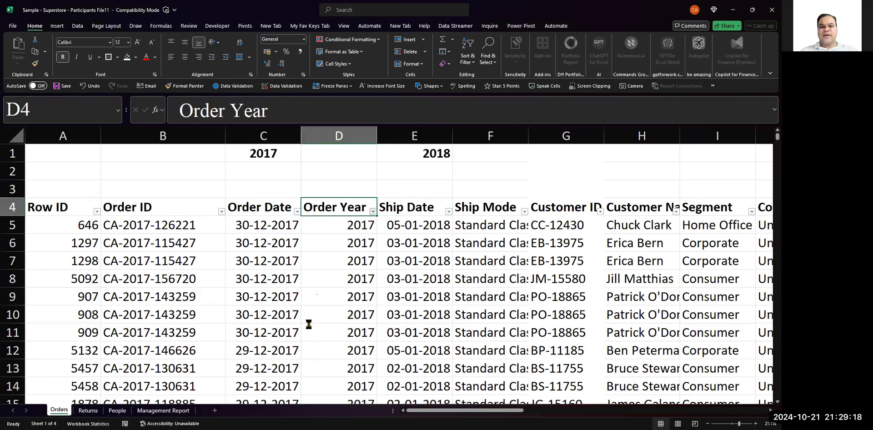
{"action": "key", "text": "alt+Down"}
{"action": "key", "text": "e"}
{"action": "key", "text": "Down"}
{"action": "key", "text": "space"}
{"action": "key", "text": "Down"}
{"action": "key", "text": "Down"}
{"action": "key", "text": "Down"}
{"action": "key", "text": "Down"}
{"action": "key", "text": "space"}
{"action": "key", "text": "Return"}
{"action": "key", "text": "Right"}
{"action": "key", "text": "Right"}
{"action": "key", "text": "Right"}
{"action": "key", "text": "Right"}
{"action": "key", "text": "Right"}
{"action": "key", "text": "Right"}
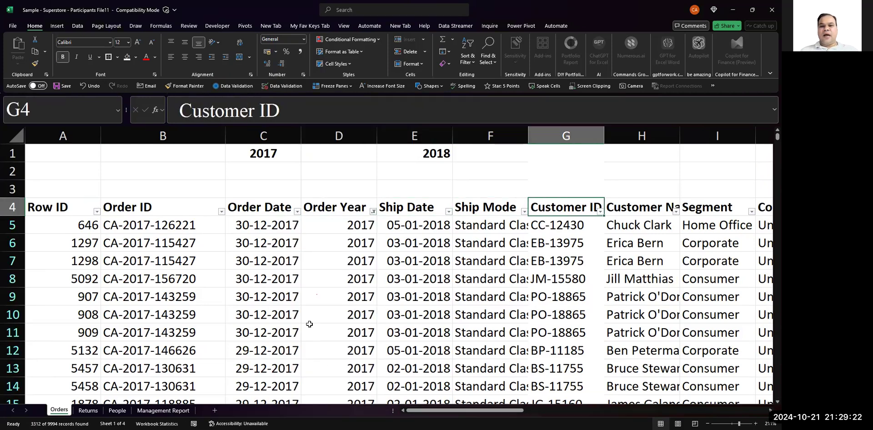
{"action": "key", "text": "Right"}
{"action": "key", "text": "Right"}
{"action": "key", "text": "Right"}
{"action": "key", "text": "Right"}
{"action": "key", "text": "Right"}
{"action": "key", "text": "Right"}
{"action": "key", "text": "Right"}
{"action": "key", "text": "Right"}
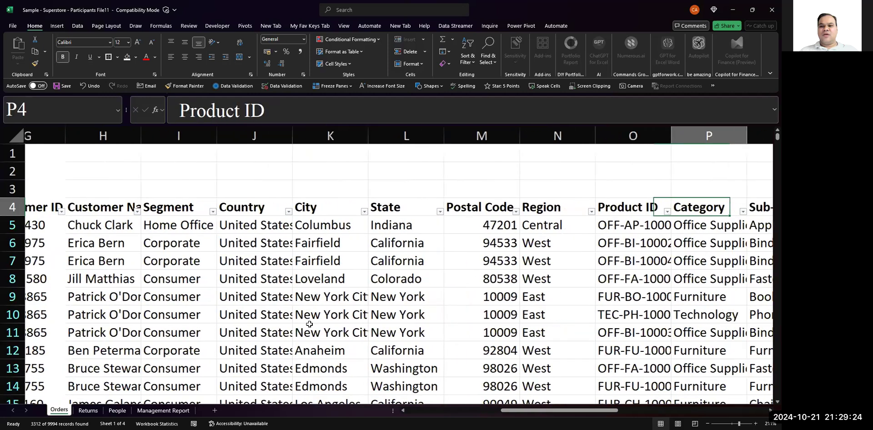
{"action": "key", "text": "Right"}
{"action": "key", "text": "Down"}
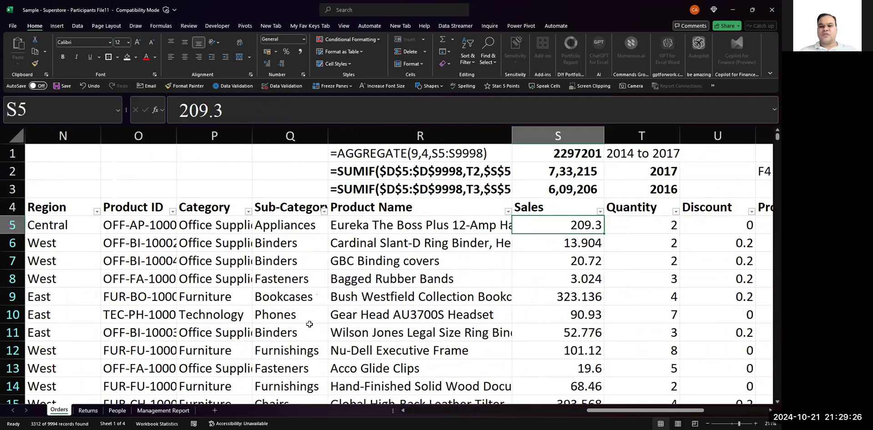
{"action": "key", "text": "ctrl+shift+Down"}
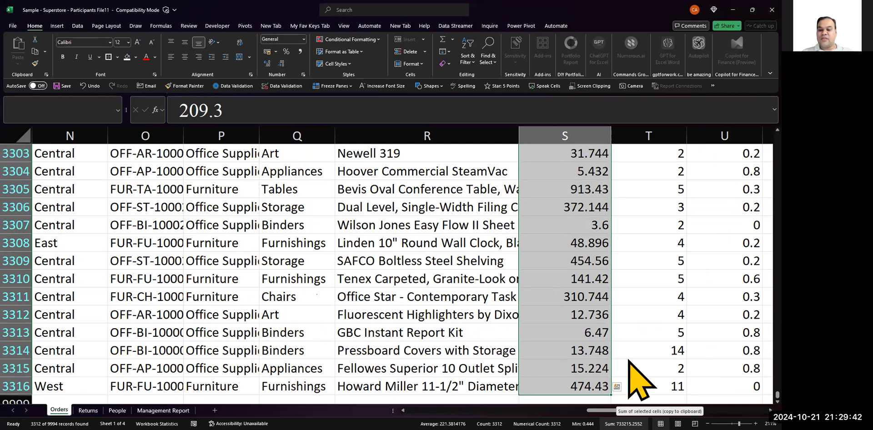
- Review the SUMIF formulas for 2017 and 2016 sales in S2 and S3
{"action": "left_click", "coordinate": [555, 295]}
{"action": "key", "text": "ctrl+Up"}
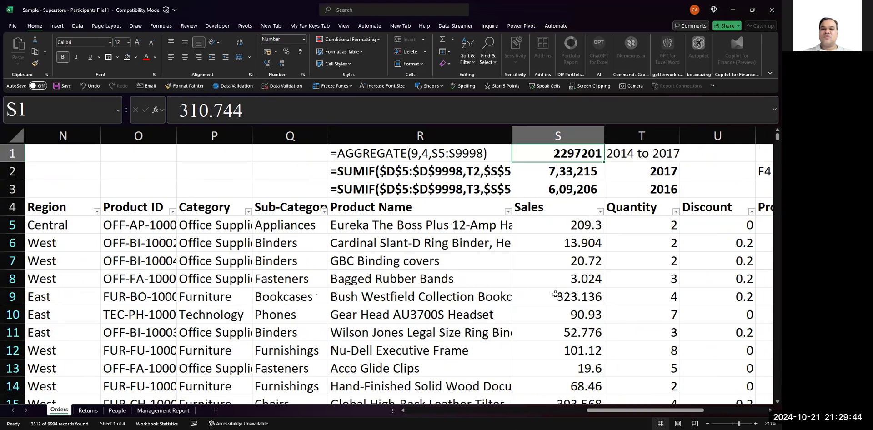
{"action": "key", "text": "Down"}
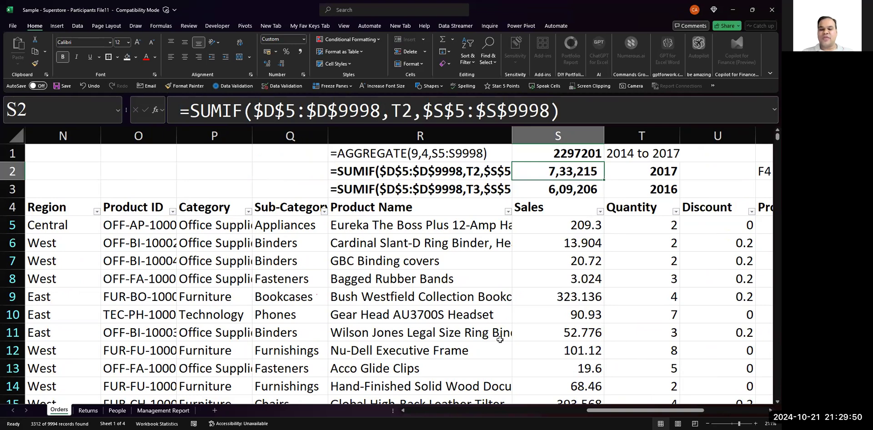
{"action": "key", "text": "Down"}
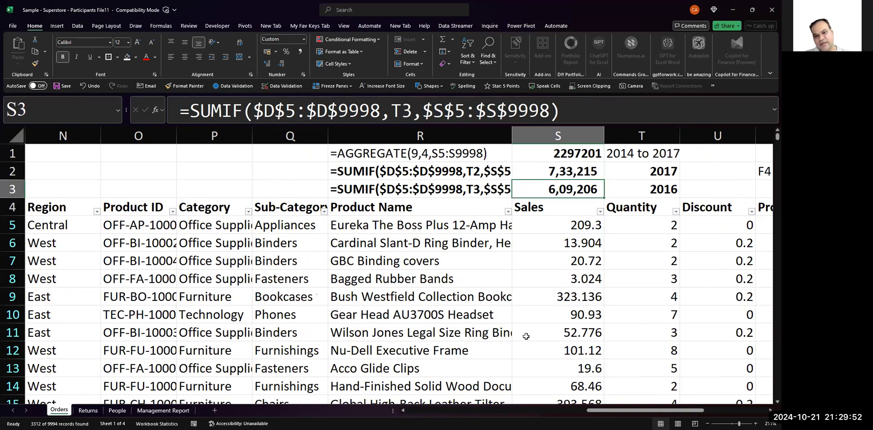
- Change the Order Year filter to show only 2016
{"action": "key", "text": "Left"}
{"action": "key", "text": "ctrl+Left"}
{"action": "key", "text": "ctrl+Left"}
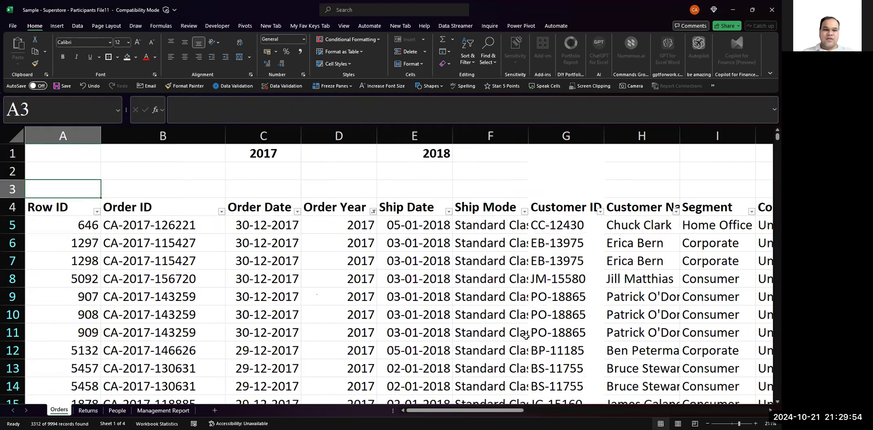
{"action": "key", "text": "Down"}
{"action": "key", "text": "Right"}
{"action": "key", "text": "Right"}
{"action": "key", "text": "Right"}
{"action": "key", "text": "Right"}
{"action": "key", "text": "Left"}
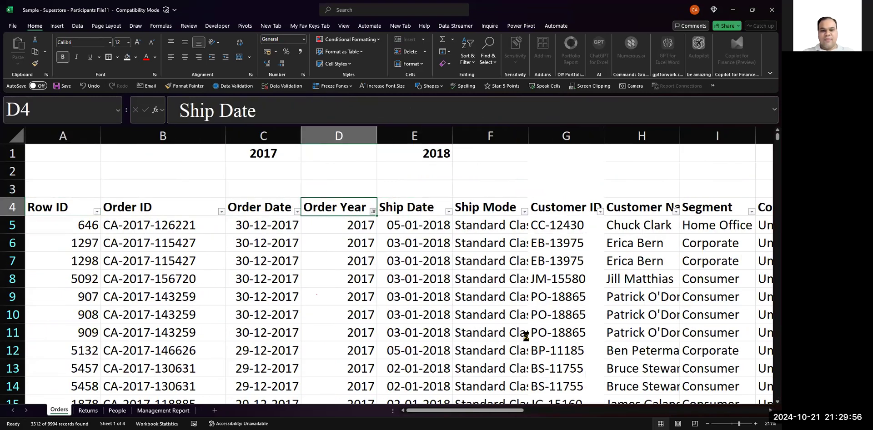
{"action": "key", "text": "alt+Down"}
{"action": "key", "text": "space"}
{"action": "key", "text": "space"}
{"action": "key", "text": "Up"}
{"action": "key", "text": "space"}
{"action": "key", "text": "Down"}
{"action": "key", "text": "space"}
{"action": "key", "text": "Tab"}
{"action": "key", "text": "Return"}
- Select all visible Sales values for 2016 in column S and check their sum
{"action": "key", "text": "Right"}
{"action": "key", "text": "Right"}
{"action": "key", "text": "Right"}
{"action": "key", "text": "Right"}
{"action": "key", "text": "Right"}
{"action": "key", "text": "Right"}
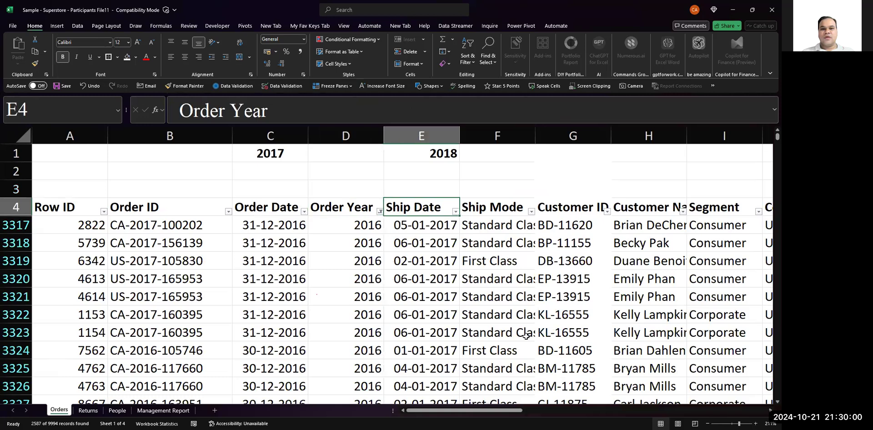
{"action": "key", "text": "Right"}
{"action": "key", "text": "Right"}
{"action": "key", "text": "Right"}
{"action": "key", "text": "Right"}
{"action": "key", "text": "Right"}
{"action": "key", "text": "Right"}
{"action": "key", "text": "Right"}
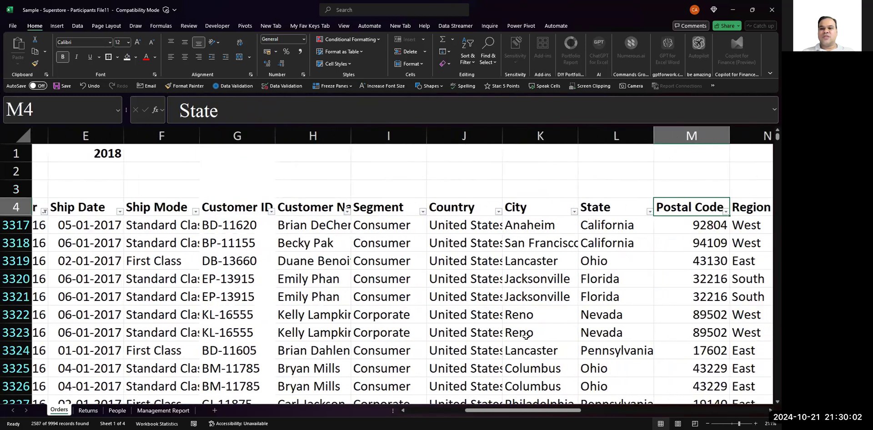
{"action": "key", "text": "Right"}
{"action": "key", "text": "Right"}
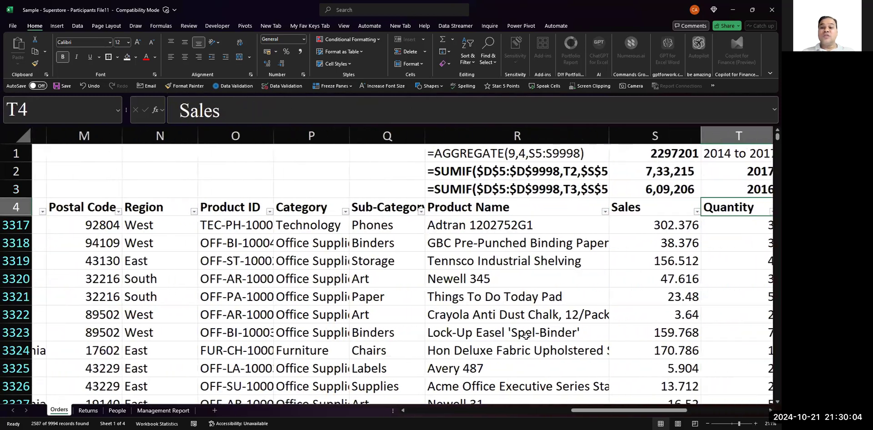
{"action": "key", "text": "Down"}
{"action": "key", "text": "ctrl+shift+Down"}
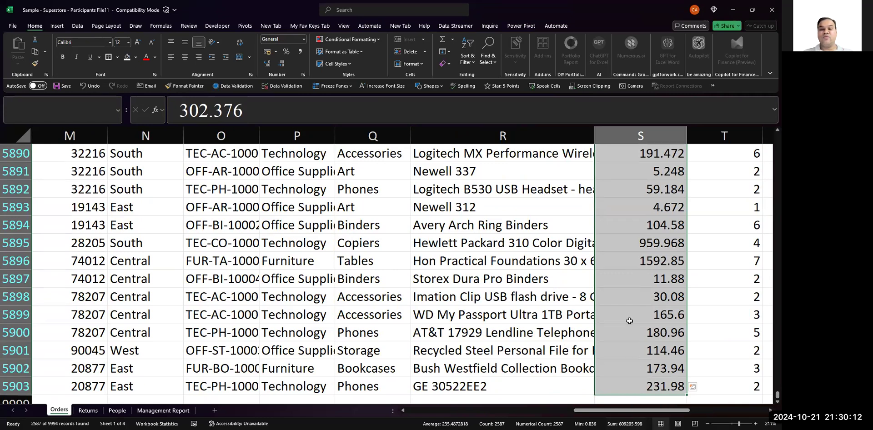
- Compare the 2016 sum with the SUMIF total in S3, and review the 2017 formula in S2
{"action": "key", "text": "ctrl+Up"}
{"action": "key", "text": "Down"}
{"action": "key", "text": "Down"}
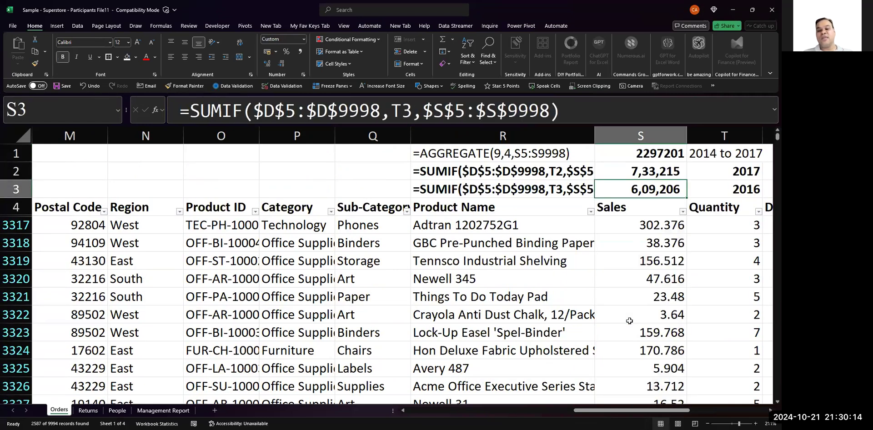
{"action": "left_click", "coordinate": [469, 220]}
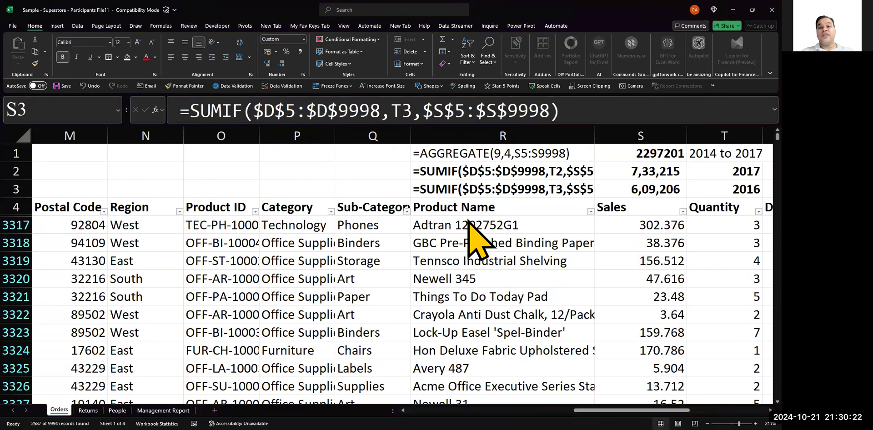
{"action": "key", "text": "Up"}
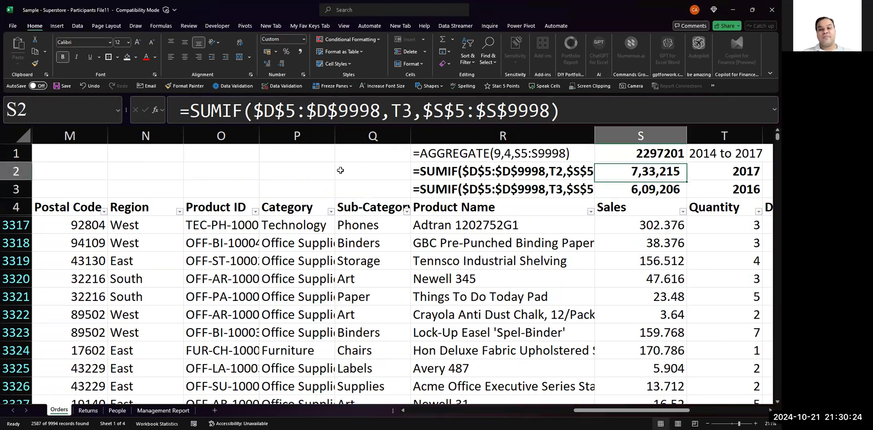
{"action": "key", "text": "shift+Down"}
{"action": "key", "text": "Down"}
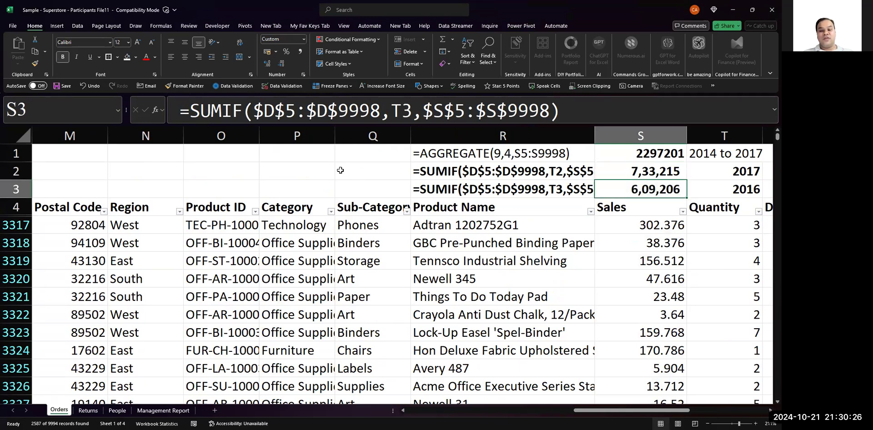
- Delete the 2016 SUMIF formula in S3 and undo the deletion
{"action": "key", "text": "Delete"}
{"action": "key", "text": "Up"}
{"action": "key", "text": "Down"}
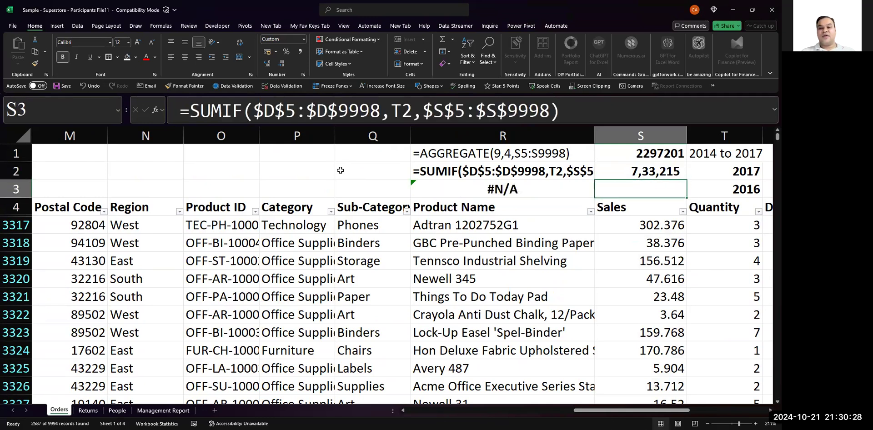
{"action": "key", "text": "ctrl+z"}
{"action": "key", "text": "Up"}
{"action": "key", "text": "Down"}
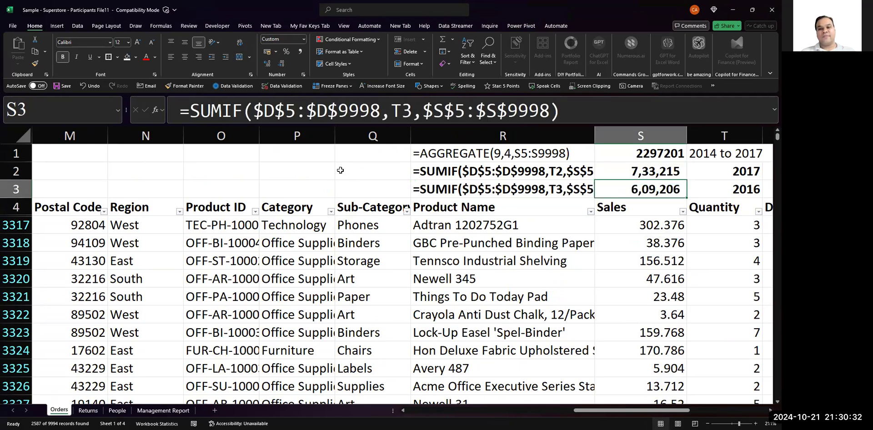
- Try to save the workbook and cancel the Compatibility Checker
{"action": "key", "text": "Right"}
{"action": "key", "text": "Right"}
{"action": "key", "text": "Right"}
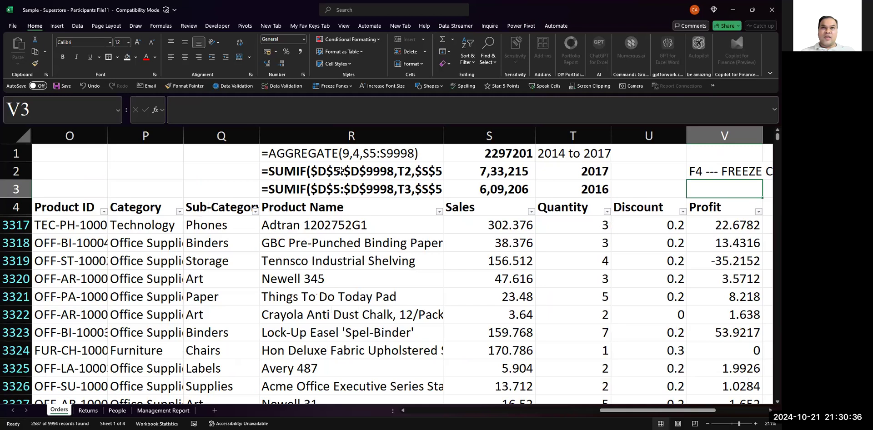
{"action": "key", "text": "ctrl+s"}
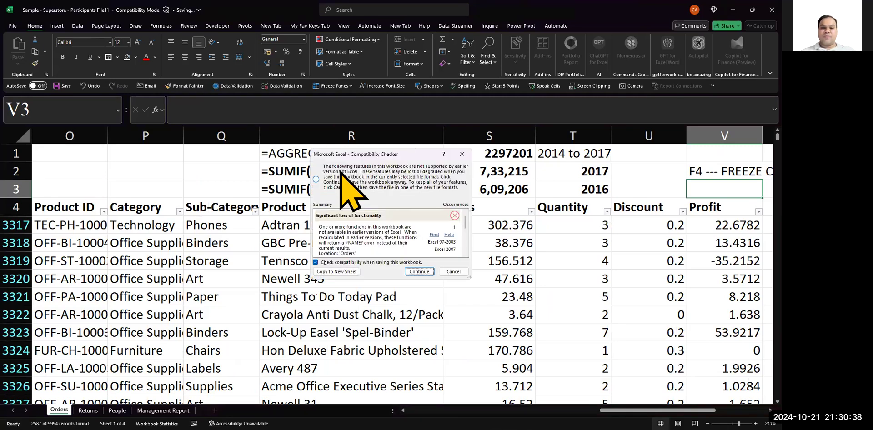
{"action": "key", "text": "Escape"}
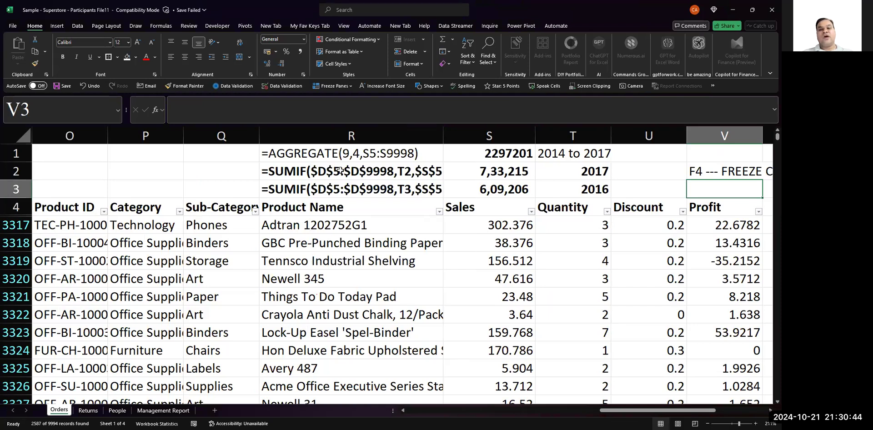
- Link cell B14 under Current Year (2017) Sales on the Management Report sheet to the 2017 total with =Orders!S2
{"action": "left_click", "coordinate": [521, 176]}
{"action": "left_click", "coordinate": [521, 192]}
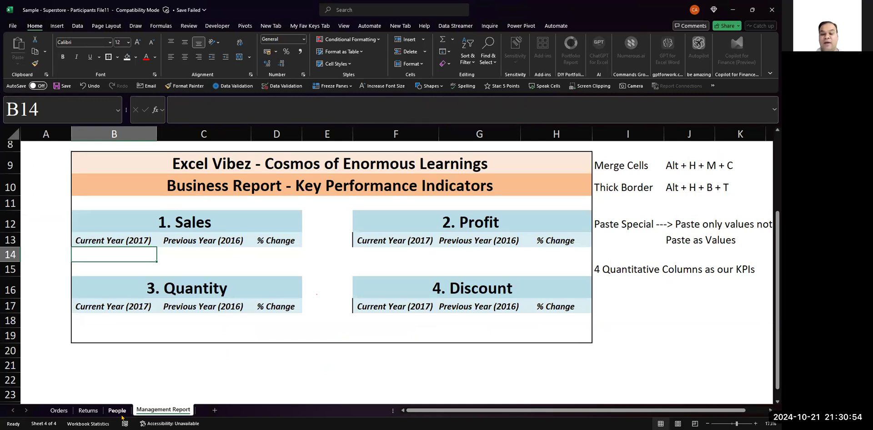
{"action": "type", "text": "="}
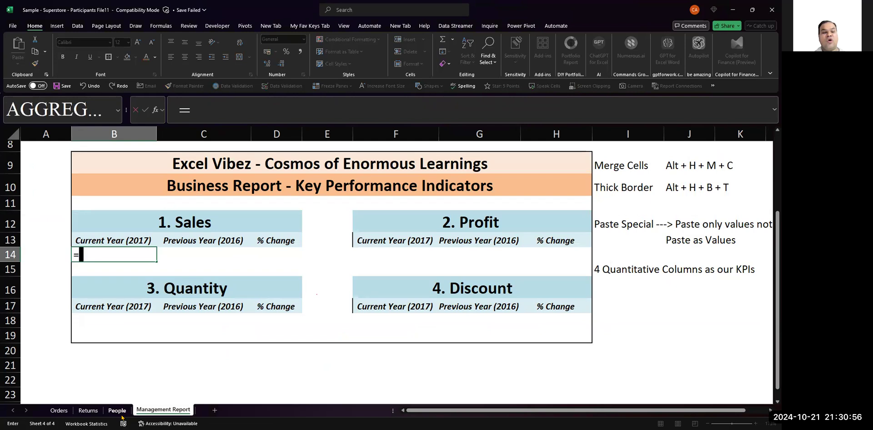
{"action": "left_click", "coordinate": [59, 411]}
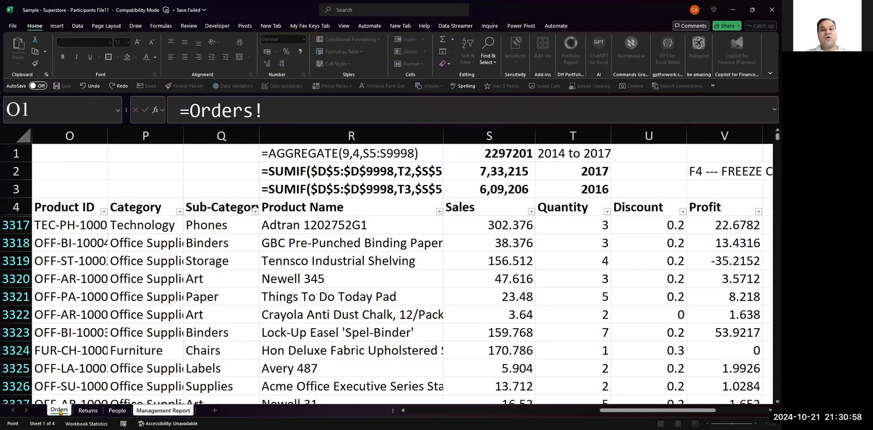
{"action": "left_click", "coordinate": [483, 169]}
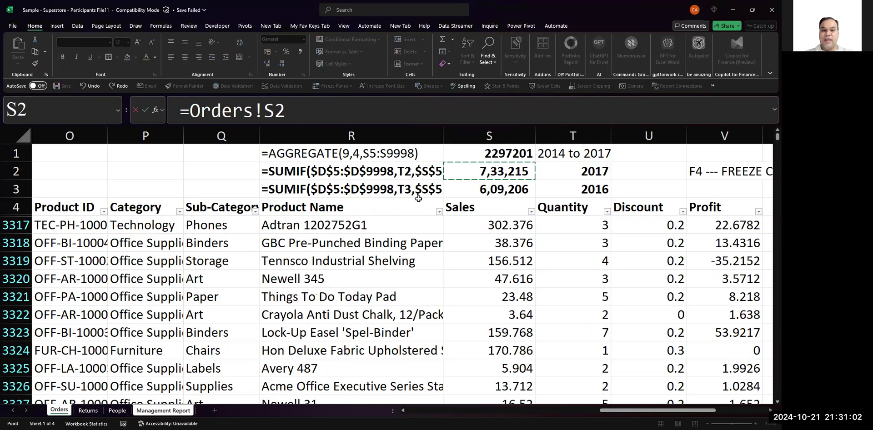
{"action": "key", "text": "Return"}
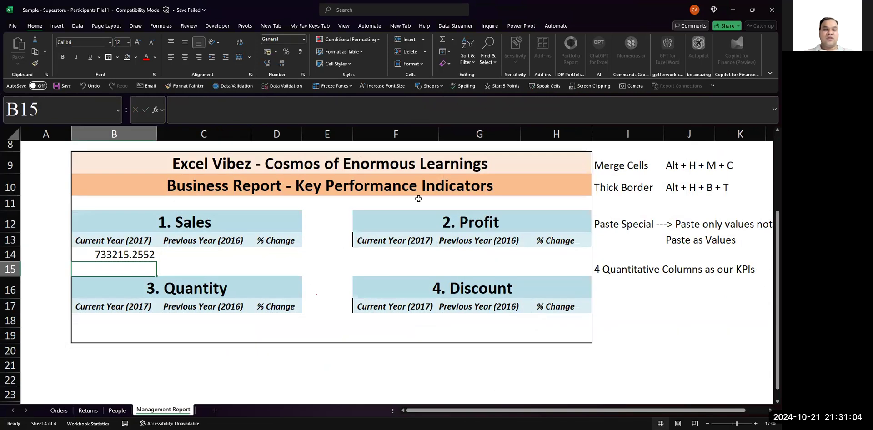
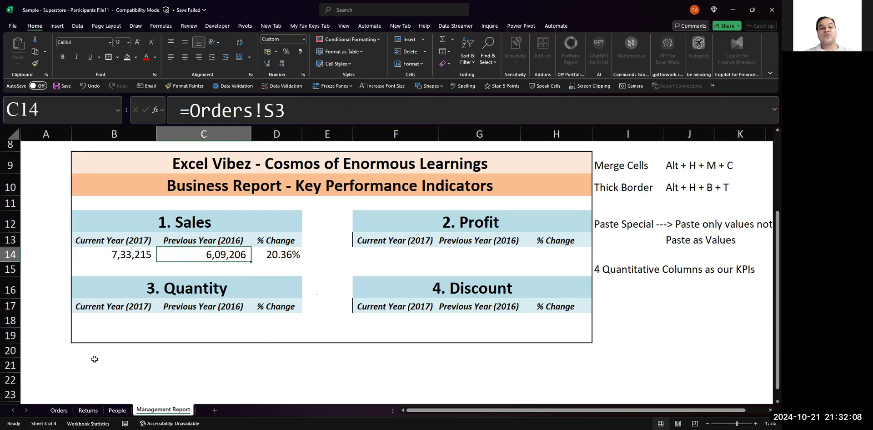
- Review the Sales formulas for Current Year, Previous Year and % Change in cells B14 to D14
{"action": "key", "text": "Right"}
{"action": "key", "text": "Left"}
{"action": "key", "text": "Left"}
{"action": "key", "text": "Right"}
{"action": "key", "text": "Right"}
{"action": "key", "text": "Left"}
{"action": "key", "text": "Left"}
{"action": "key", "text": "Right"}
{"action": "key", "text": "Right"}
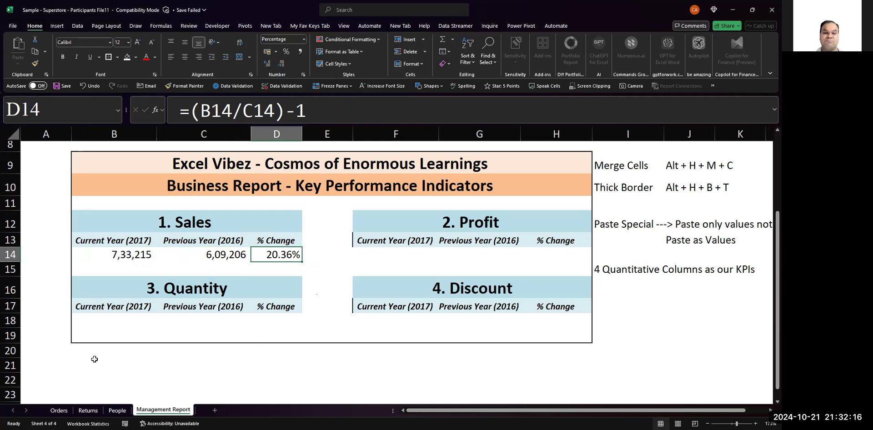
- Try to save the workbook and cancel the Compatibility Checker
{"action": "key", "text": "ctrl+s"}
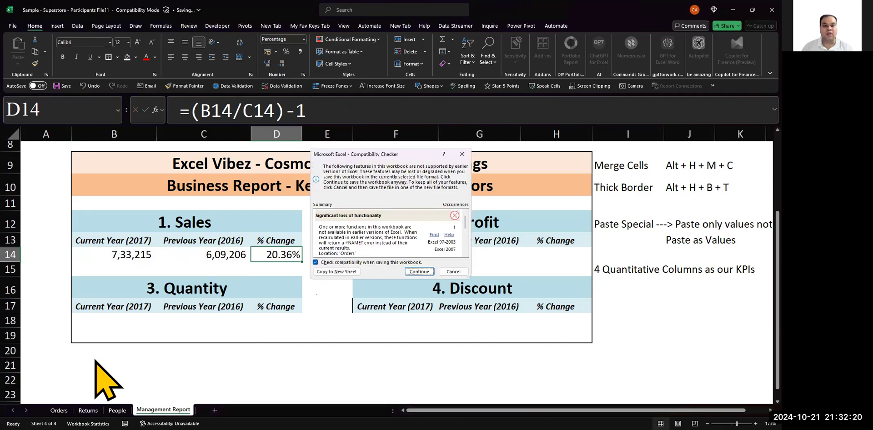
{"action": "key", "text": "Escape"}
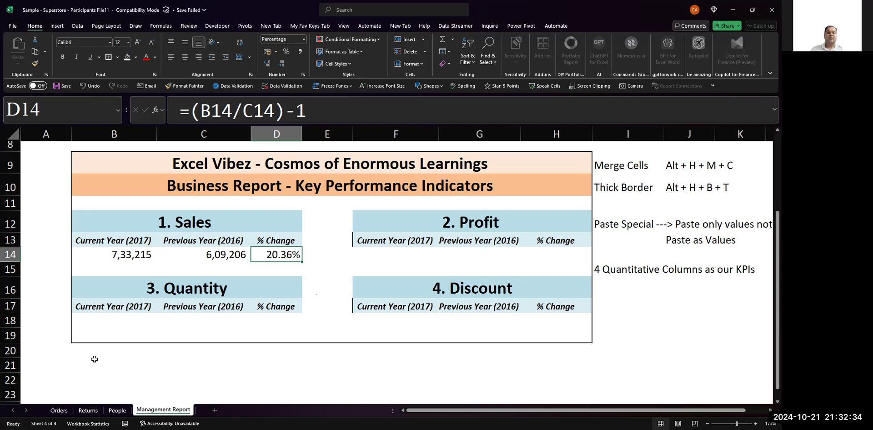
- Look over the Sales block and the neighbouring KPI blocks of the Management Report
{"action": "key", "text": "Left"}
{"action": "key", "text": "Left"}
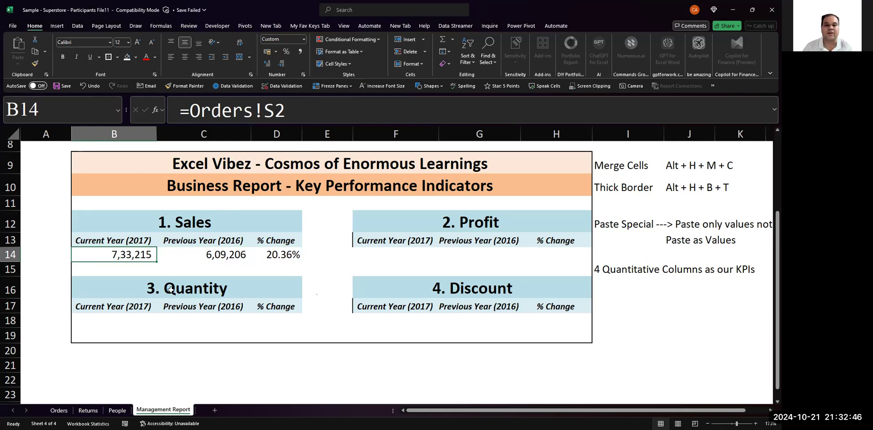
{"action": "left_click", "coordinate": [244, 221]}
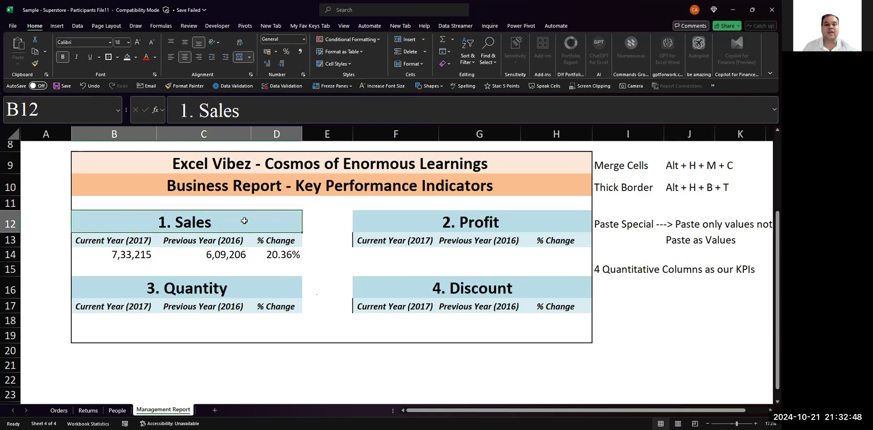
{"action": "key", "text": "Down"}
{"action": "key", "text": "Left"}
{"action": "key", "text": "Right"}
{"action": "key", "text": "Right"}
{"action": "key", "text": "Right"}
{"action": "key", "text": "Right"}
{"action": "key", "text": "Right"}
{"action": "key", "text": "Right"}
{"action": "key", "text": "Down"}
{"action": "key", "text": "Left"}
{"action": "key", "text": "Right"}
{"action": "key", "text": "Right"}
{"action": "key", "text": "Left"}
{"action": "key", "text": "Left"}
{"action": "key", "text": "Left"}
{"action": "key", "text": "Left"}
{"action": "key", "text": "Left"}
{"action": "key", "text": "Down"}
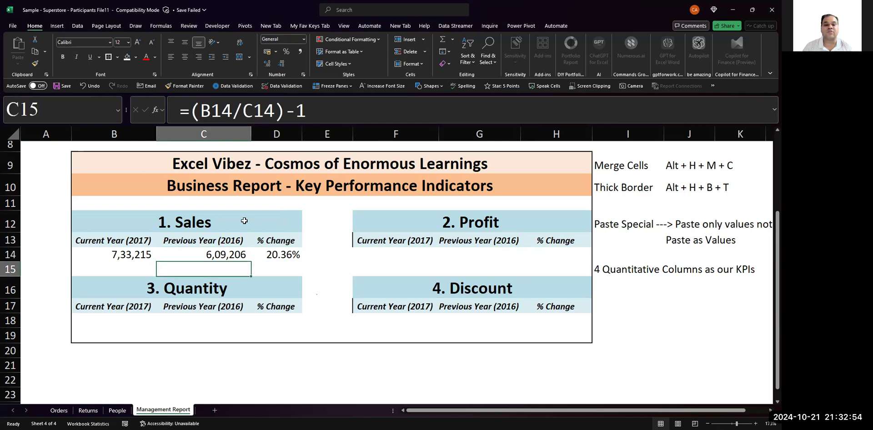
{"action": "key", "text": "Down"}
{"action": "key", "text": "Down"}
{"action": "key", "text": "Down"}
{"action": "key", "text": "Right"}
{"action": "key", "text": "Up"}
{"action": "key", "text": "Up"}
{"action": "key", "text": "Up"}
{"action": "key", "text": "Up"}
{"action": "key", "text": "Left"}
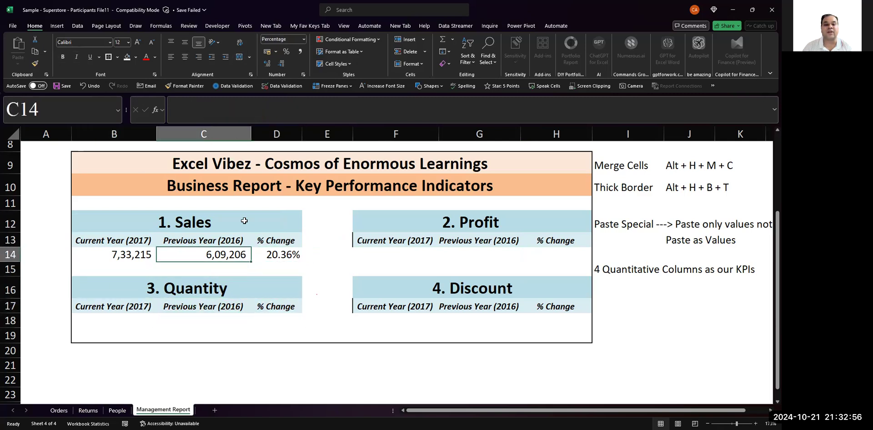
- Follow the B14 link to its source on the Orders sheet and remove the filters from the header row
{"action": "key", "text": "Left"}
{"action": "key", "text": "ctrl+bracketleft"}
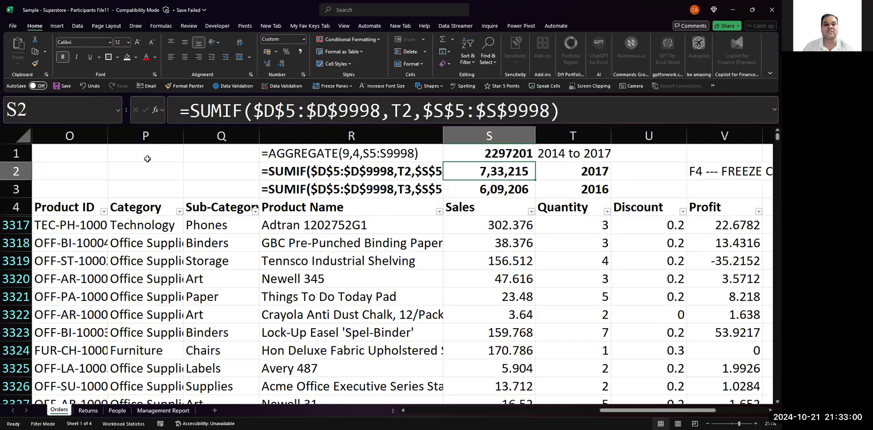
{"action": "left_click", "coordinate": [129, 196]}
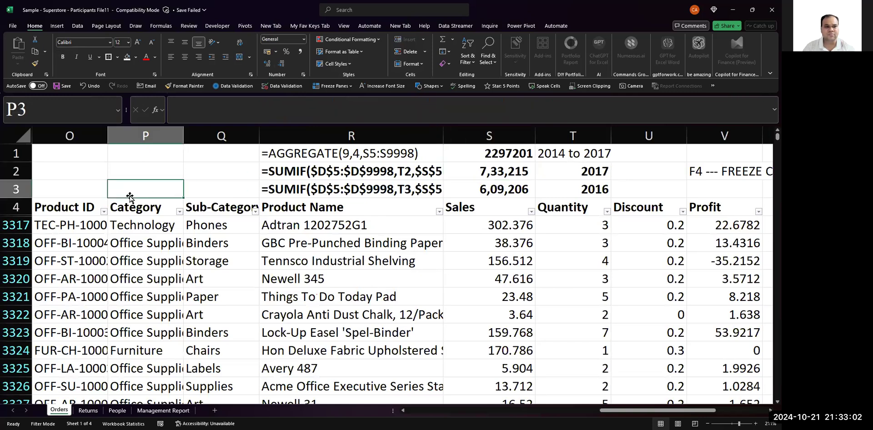
{"action": "key", "text": "Down"}
{"action": "key", "text": "Down"}
{"action": "key", "text": "Up"}
{"action": "key", "text": "ctrl+shift+l"}
- Insert an entire blank row above the header row 4 on the Orders sheet
{"action": "key", "text": "Left"}
{"action": "key", "text": "Left"}
{"action": "key", "text": "Left"}
{"action": "key", "text": "Left"}
{"action": "key", "text": "Left"}
{"action": "key", "text": "Left"}
{"action": "key", "text": "Left"}
{"action": "key", "text": "Left"}
{"action": "key", "text": "Left"}
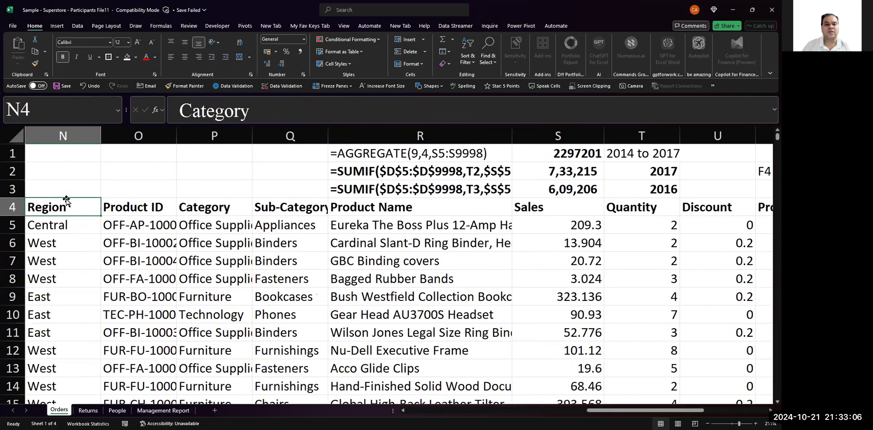
{"action": "key", "text": "Left"}
{"action": "key", "text": "Left"}
{"action": "key", "text": "Left"}
{"action": "key", "text": "Left"}
{"action": "key", "text": "Left"}
{"action": "key", "text": "Left"}
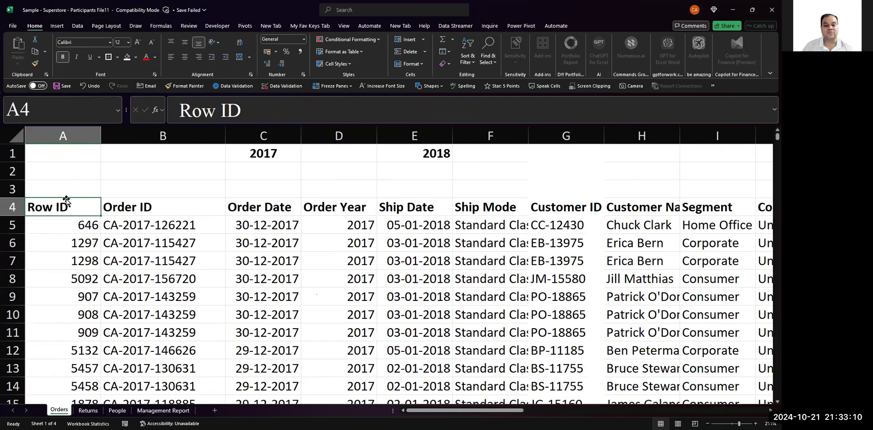
{"action": "key", "text": "ctrl+shift+plus"}
{"action": "key", "text": "Down"}
{"action": "key", "text": "Return"}
- Enter the shortcut note "Ctrl + Shift + +" in cell V3, below the F4 freeze cells note
{"action": "key", "text": "Right"}
{"action": "key", "text": "Right"}
{"action": "key", "text": "Right"}
{"action": "key", "text": "Right"}
{"action": "key", "text": "Right"}
{"action": "key", "text": "Right"}
{"action": "key", "text": "Right"}
{"action": "key", "text": "Right"}
{"action": "key", "text": "Right"}
{"action": "key", "text": "Right"}
{"action": "key", "text": "Right"}
{"action": "key", "text": "Right"}
{"action": "key", "text": "Right"}
{"action": "key", "text": "Right"}
{"action": "key", "text": "Right"}
{"action": "key", "text": "Right"}
{"action": "key", "text": "Right"}
{"action": "key", "text": "Right"}
{"action": "key", "text": "Right"}
{"action": "key", "text": "Right"}
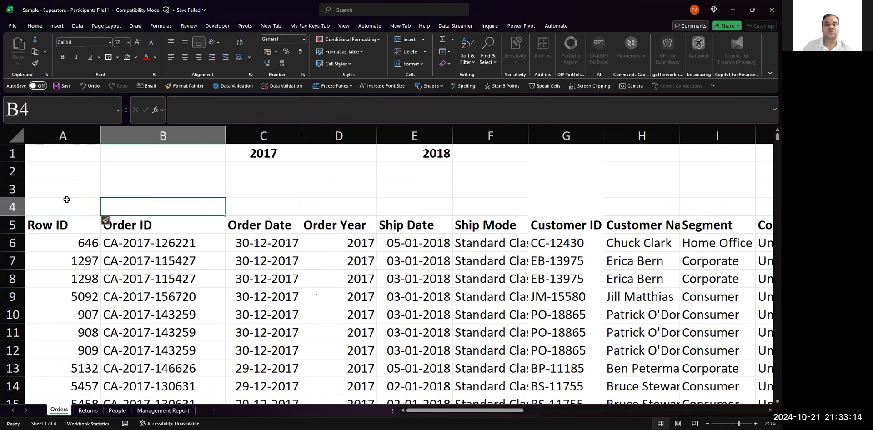
{"action": "key", "text": "Right"}
{"action": "key", "text": "Right"}
{"action": "key", "text": "Right"}
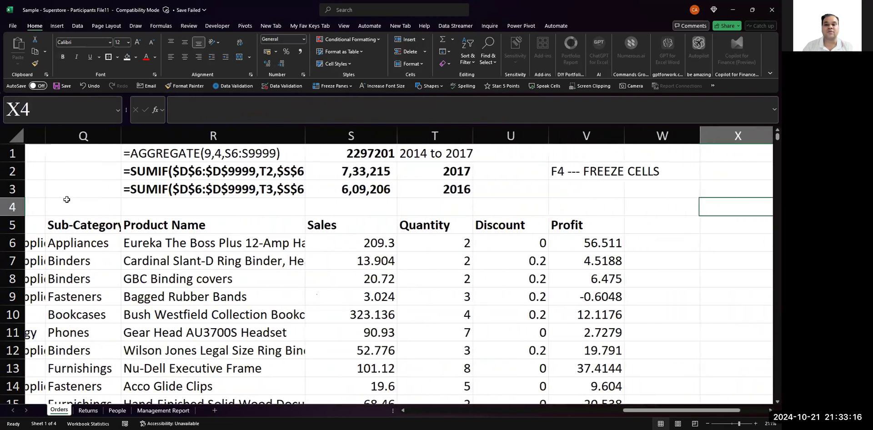
{"action": "key", "text": "Up"}
{"action": "key", "text": "Left"}
{"action": "key", "text": "Left"}
{"action": "type", "text": "Ctrl"}
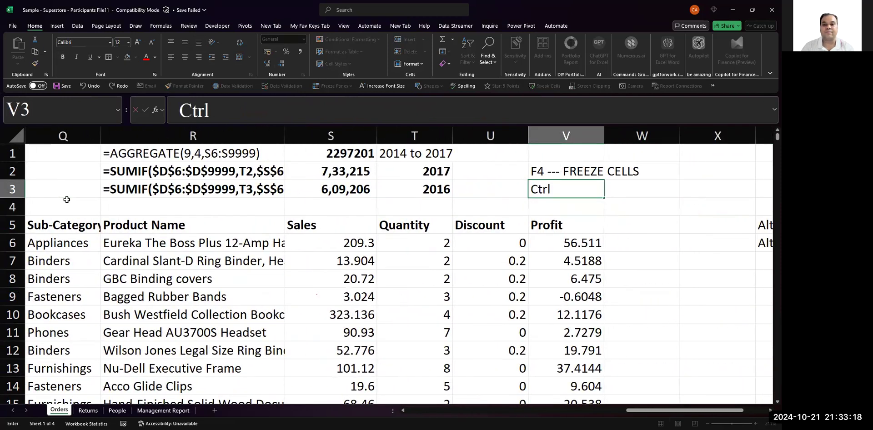
{"action": "type", "text": " + Shif"}
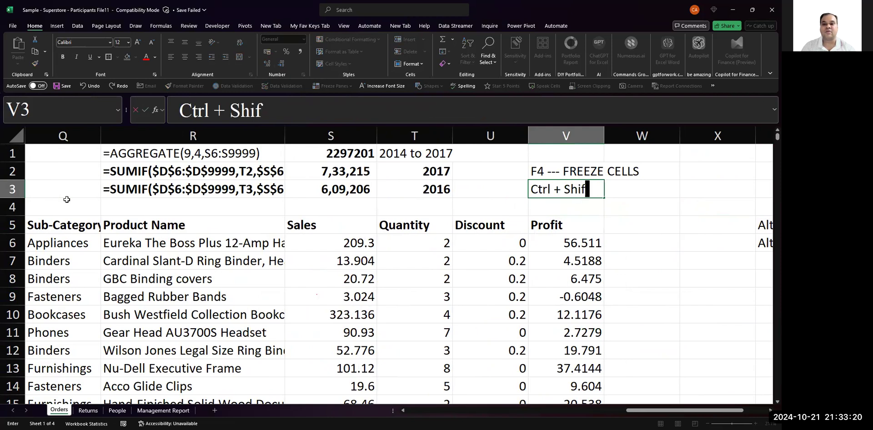
{"action": "type", "text": "t + +"}
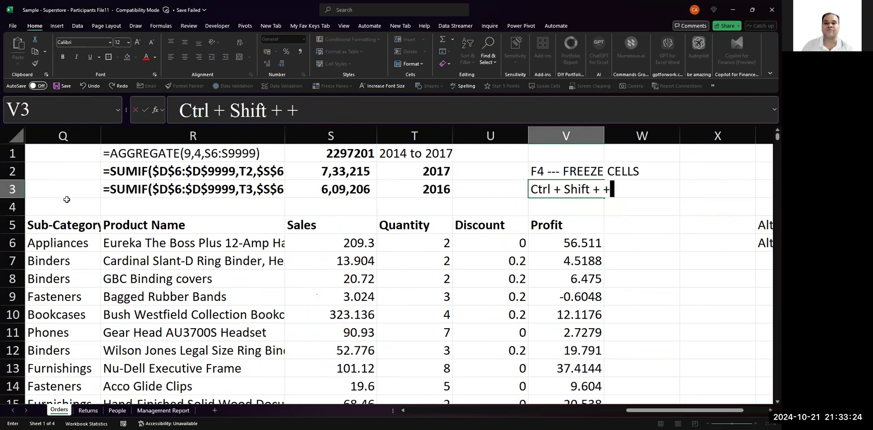
{"action": "key", "text": "Return"}
- Insert a second entire blank row at row 4, above the Orders table header
{"action": "key", "text": "Up"}
{"action": "key", "text": "Left"}
{"action": "key", "text": "Down"}
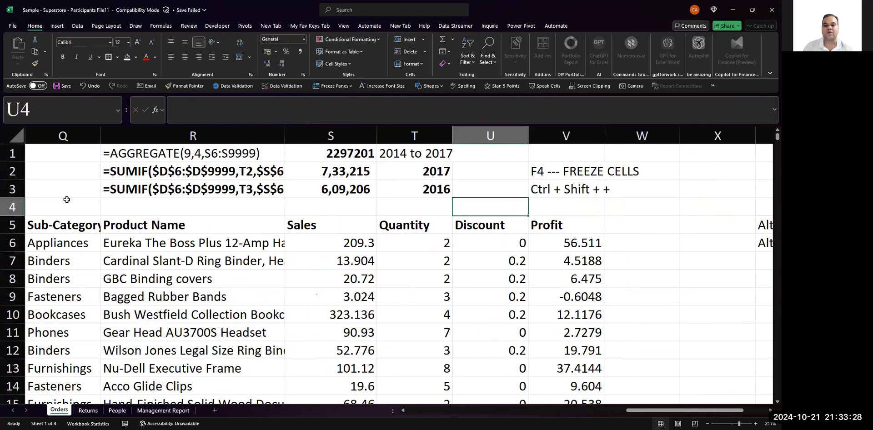
{"action": "key", "text": "ctrl+shift+plus"}
{"action": "key", "text": "r"}
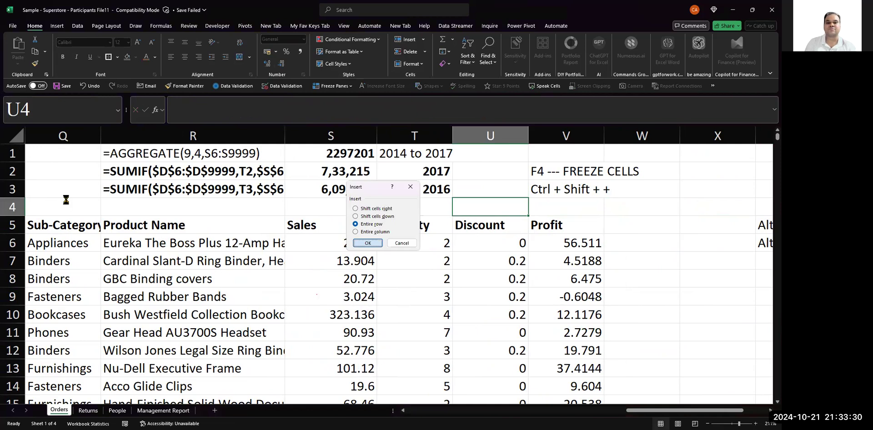
{"action": "key", "text": "Return"}
- Examine the ranges used by the SUMIF formula in S2 and the AGGREGATE formula in S1
{"action": "key", "text": "Left"}
{"action": "key", "text": "Left"}
{"action": "key", "text": "Left"}
{"action": "key", "text": "Left"}
{"action": "key", "text": "Left"}
{"action": "key", "text": "Left"}
{"action": "key", "text": "Left"}
{"action": "key", "text": "Left"}
{"action": "key", "text": "Left"}
{"action": "key", "text": "Left"}
{"action": "key", "text": "Up"}
{"action": "key", "text": "Right"}
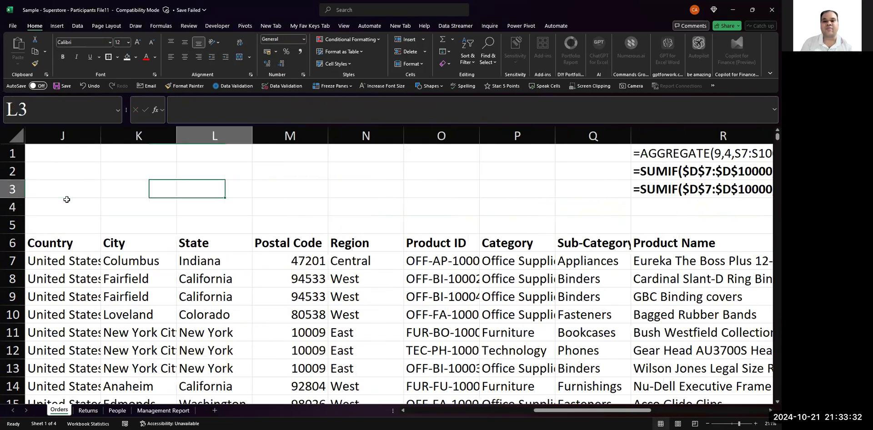
{"action": "key", "text": "Right"}
{"action": "key", "text": "Right"}
{"action": "key", "text": "Right"}
{"action": "key", "text": "Right"}
{"action": "key", "text": "Right"}
{"action": "key", "text": "Right"}
{"action": "key", "text": "Right"}
{"action": "key", "text": "Left"}
{"action": "key", "text": "Up"}
{"action": "key", "text": "Right"}
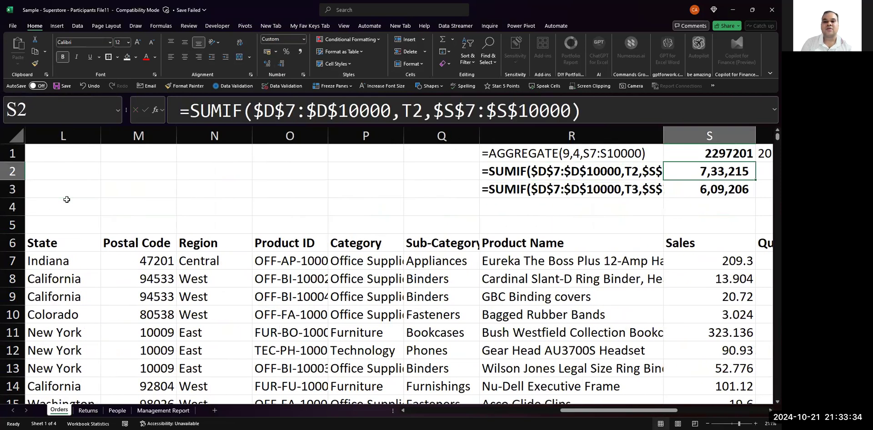
{"action": "key", "text": "Up"}
{"action": "key", "text": "F2"}
{"action": "key", "text": "Escape"}
{"action": "key", "text": "Right"}
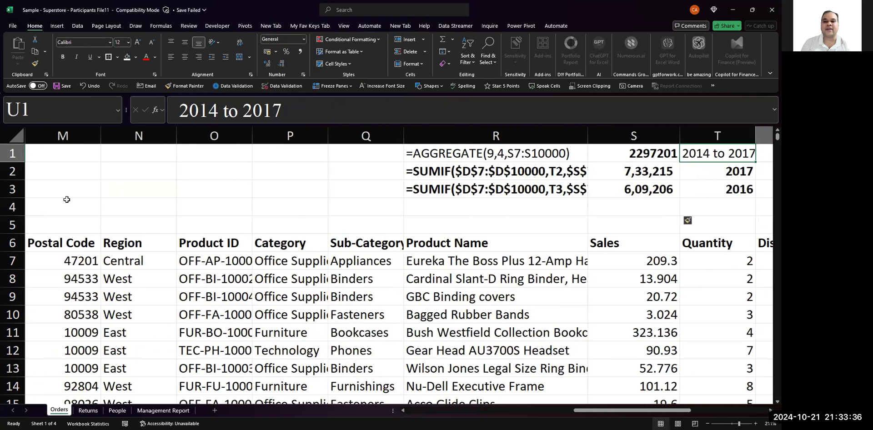
{"action": "key", "text": "Left"}
{"action": "key", "text": "Left"}
{"action": "key", "text": "Left"}
{"action": "key", "text": "Right"}
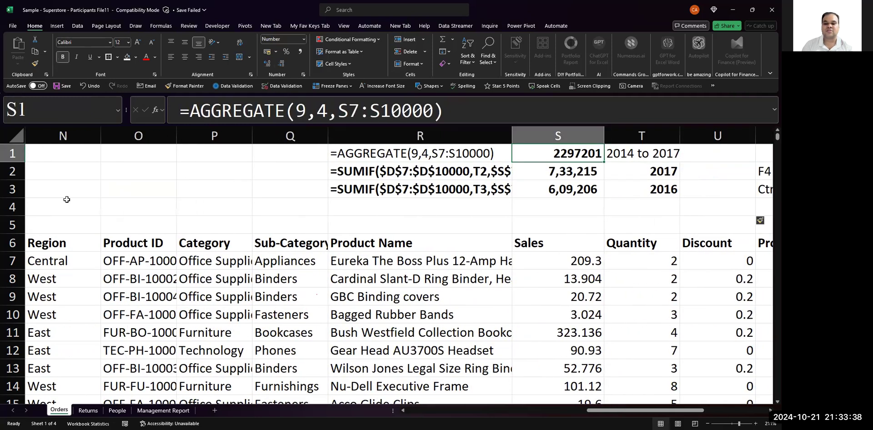
- Replace the overall sales total in S1 with a SUM over S7:S10000
{"action": "type", "text": "=sum("}
{"action": "key", "text": "Down"}
{"action": "key", "text": "Down"}
{"action": "key", "text": "Down"}
{"action": "key", "text": "Down"}
{"action": "key", "text": "Down"}
{"action": "key", "text": "Down"}
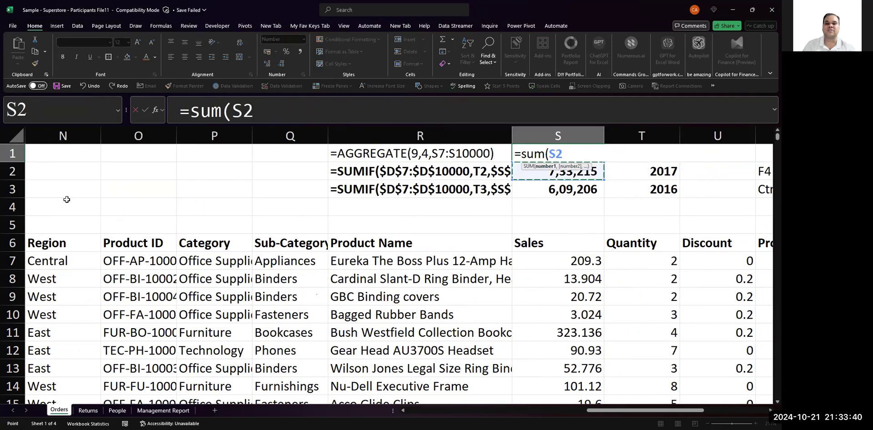
{"action": "key", "text": "ctrl+shift+Down"}
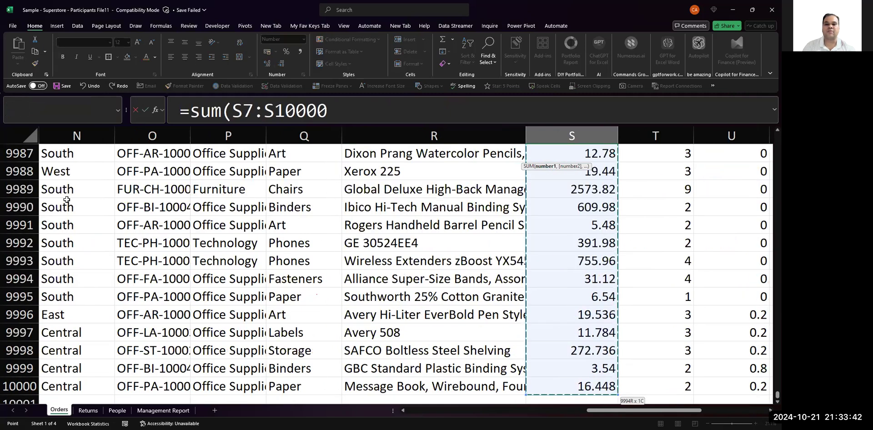
{"action": "key", "text": "Return"}
- Check which Order Year and Sales ranges the 2017 SUMIF formula in S2 refers to
{"action": "key", "text": "Up"}
{"action": "key", "text": "Down"}
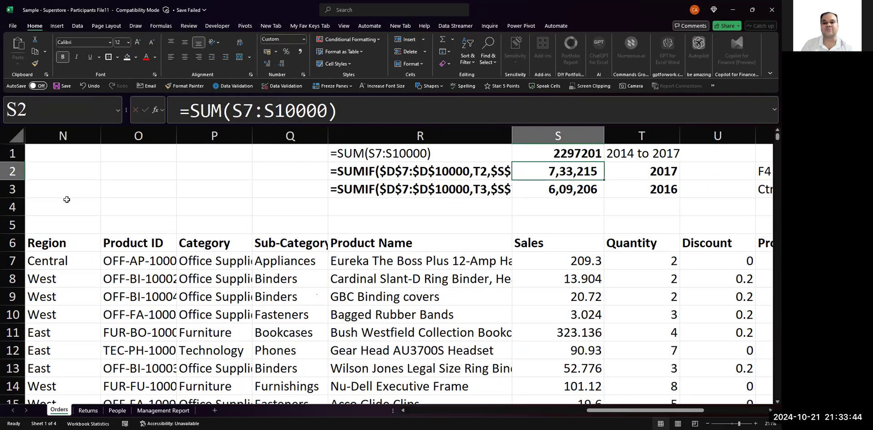
{"action": "key", "text": "F2"}
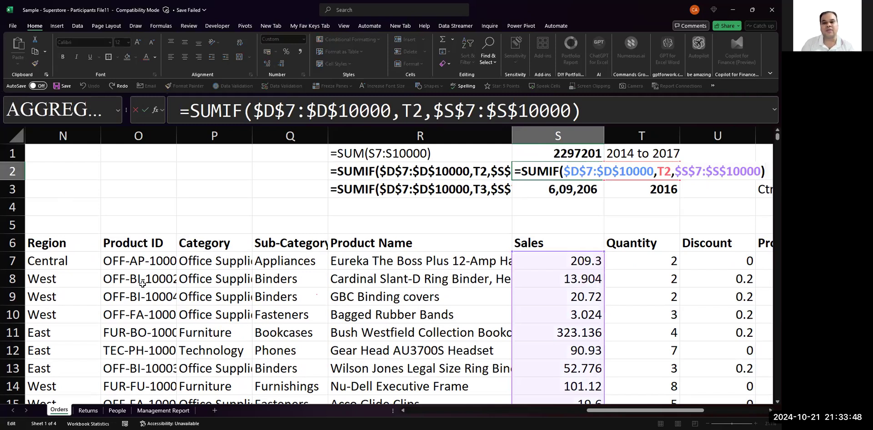
{"action": "scroll", "coordinate": [247, 292], "scroll_direction": "left", "scroll_amount": 10}
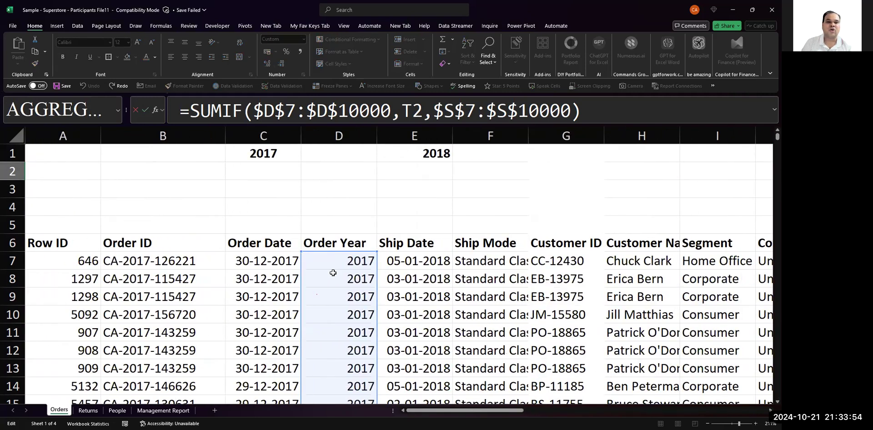
{"action": "key", "text": "Escape"}
{"action": "scroll", "coordinate": [214, 230], "scroll_direction": "left", "scroll_amount": 5}
{"action": "scroll", "coordinate": [216, 232], "scroll_direction": "left", "scroll_amount": 5}
- Show the Order Year formula above its header by entering FORMULATEXT of D7 in cell D5
{"action": "left_click", "coordinate": [336, 231]}
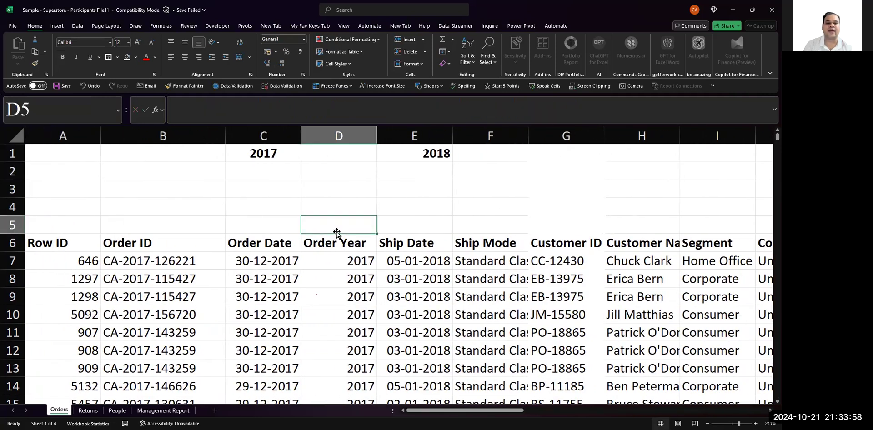
{"action": "type", "text": "=f"}
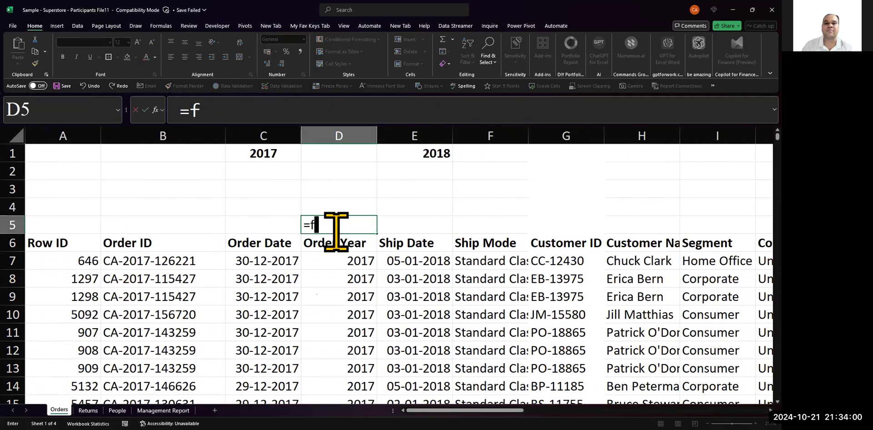
{"action": "type", "text": "orm"}
{"action": "key", "text": "Tab"}
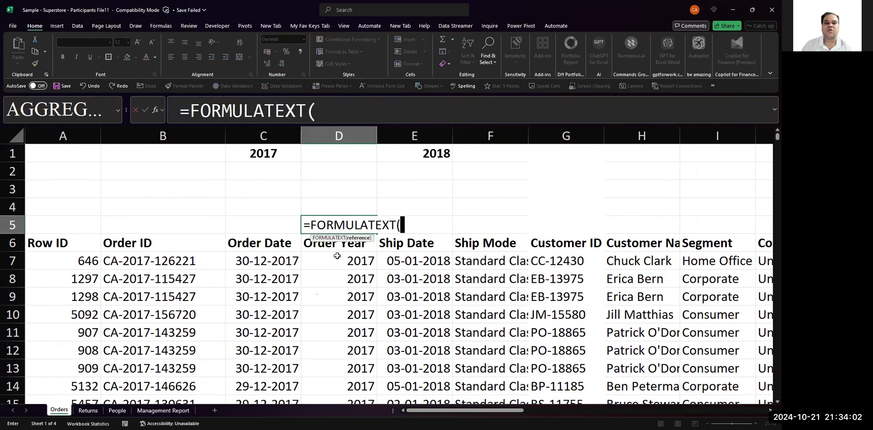
{"action": "left_click", "coordinate": [336, 260]}
{"action": "key", "text": "Return"}
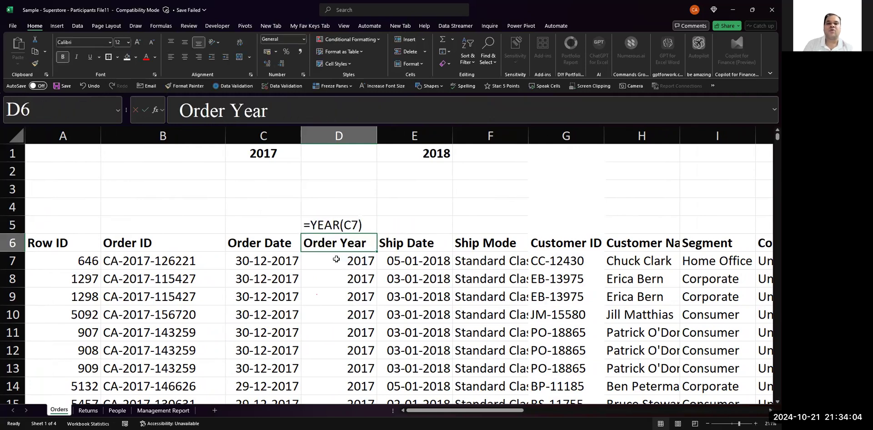
- Inspect the references of the 2017 and 2016 SUMIF formulas in S2 and S3
{"action": "key", "text": "Up"}
{"action": "key", "text": "Right"}
{"action": "key", "text": "Right"}
{"action": "key", "text": "Right"}
{"action": "key", "text": "Right"}
{"action": "key", "text": "Right"}
{"action": "key", "text": "Right"}
{"action": "key", "text": "Right"}
{"action": "key", "text": "Right"}
{"action": "key", "text": "Right"}
{"action": "key", "text": "Right"}
{"action": "key", "text": "Right"}
{"action": "key", "text": "Right"}
{"action": "key", "text": "Right"}
{"action": "key", "text": "Right"}
{"action": "key", "text": "Right"}
{"action": "key", "text": "Right"}
{"action": "key", "text": "Right"}
{"action": "key", "text": "Up"}
{"action": "key", "text": "Left"}
{"action": "key", "text": "Left"}
{"action": "key", "text": "Up"}
{"action": "key", "text": "Up"}
{"action": "key", "text": "F2"}
{"action": "key", "text": "Return"}
{"action": "key", "text": "F2"}
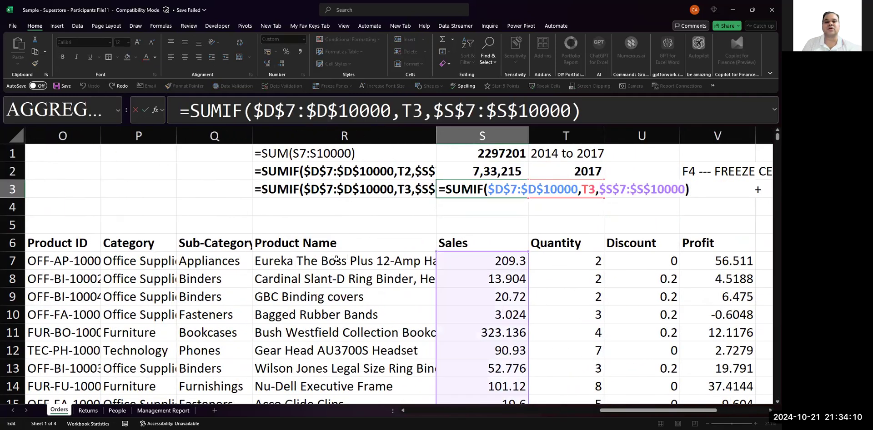
{"action": "key", "text": "Escape"}
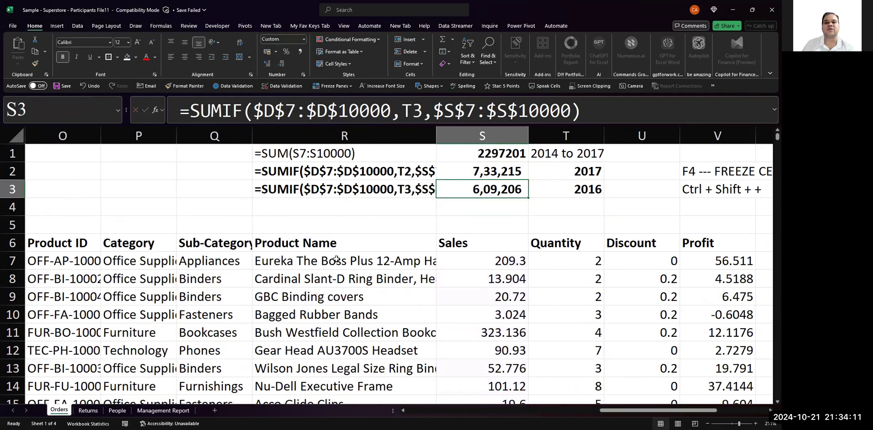
- Go to the Management Report sheet and check the reference in B14 under Current Year (2017) Sales
{"action": "left_click", "coordinate": [154, 412]}
{"action": "key", "text": "F2"}
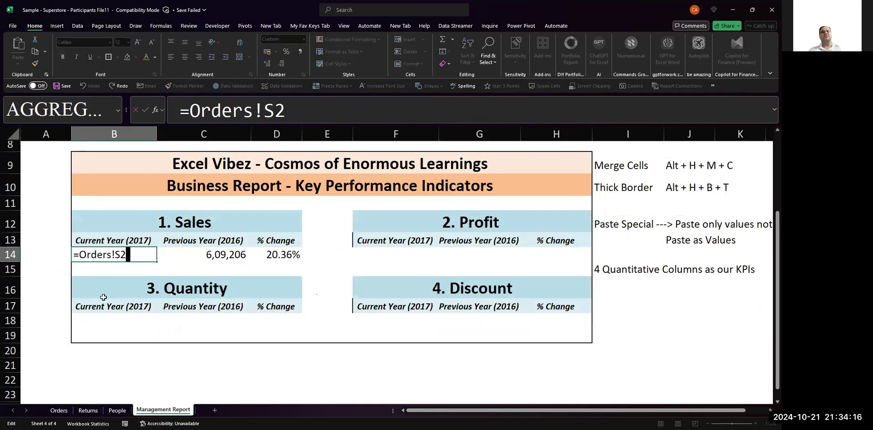
{"action": "key", "text": "Escape"}
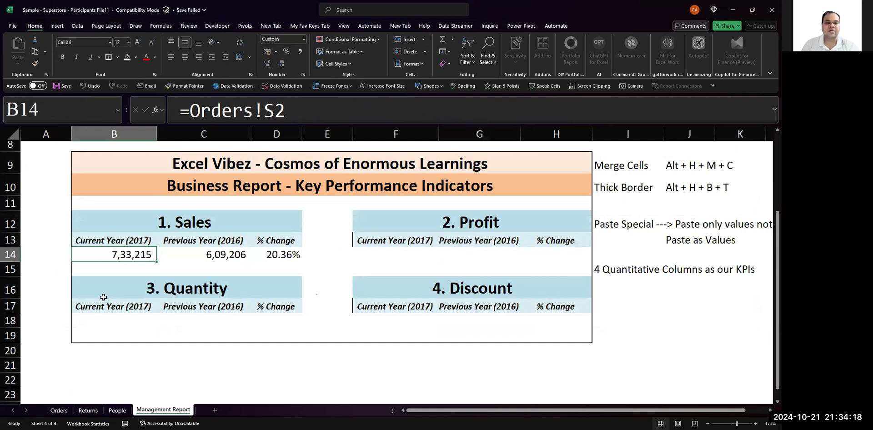
- Inspect the formulas behind Previous Year (2016) Sales in C14 and Sales % Change in D14
{"action": "key", "text": "Right"}
{"action": "key", "text": "F2"}
{"action": "key", "text": "Escape"}
{"action": "key", "text": "Right"}
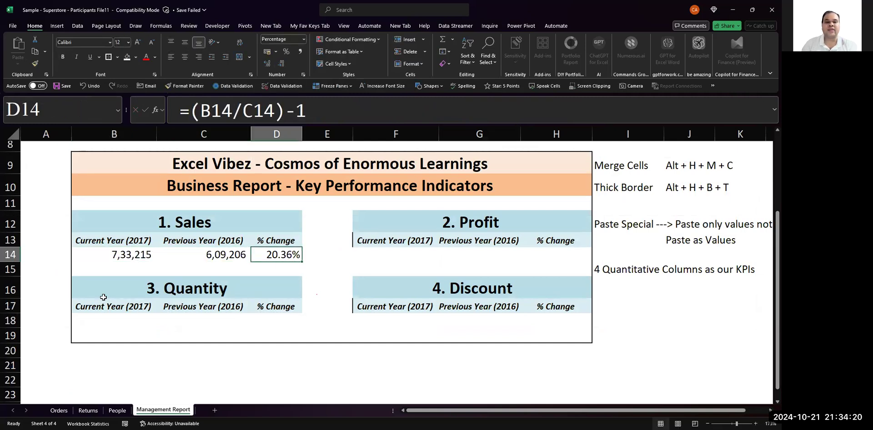
{"action": "key", "text": "F2"}
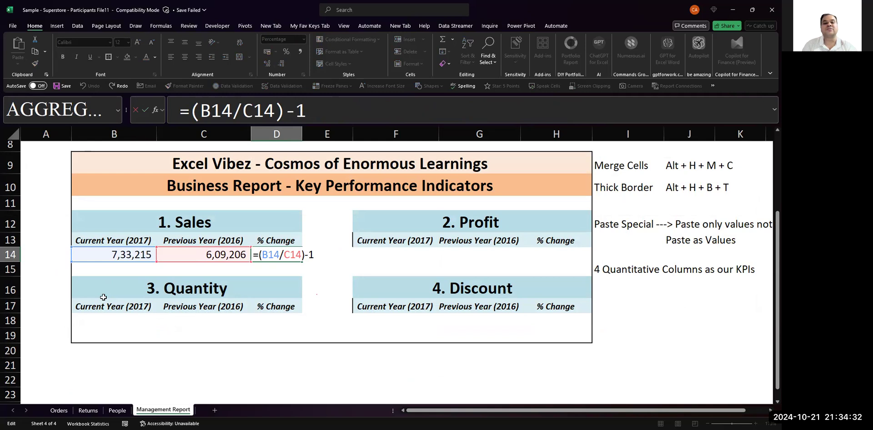
{"action": "key", "text": "ctrl+Return"}
- Add the note "Ctrl + Shift + 5 ---> Decimal to %" in cell I17 and left-align it
{"action": "key", "text": "Right"}
{"action": "key", "text": "Right"}
{"action": "key", "text": "Right"}
{"action": "key", "text": "Right"}
{"action": "key", "text": "Right"}
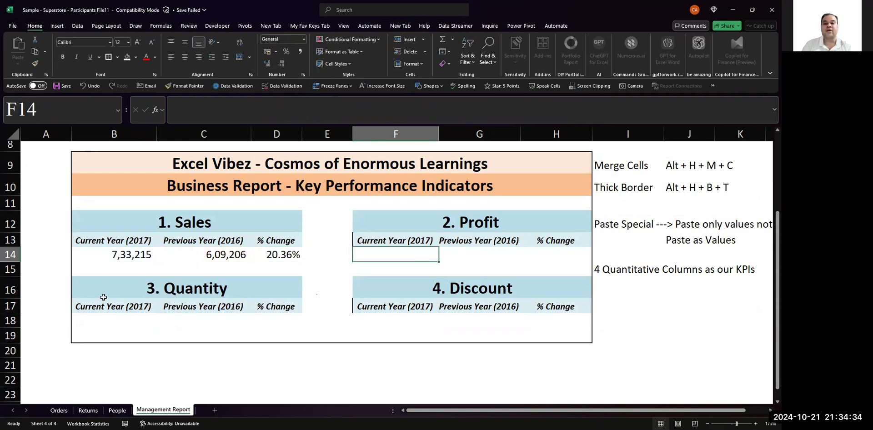
{"action": "key", "text": "Down"}
{"action": "key", "text": "Down"}
{"action": "key", "text": "Down"}
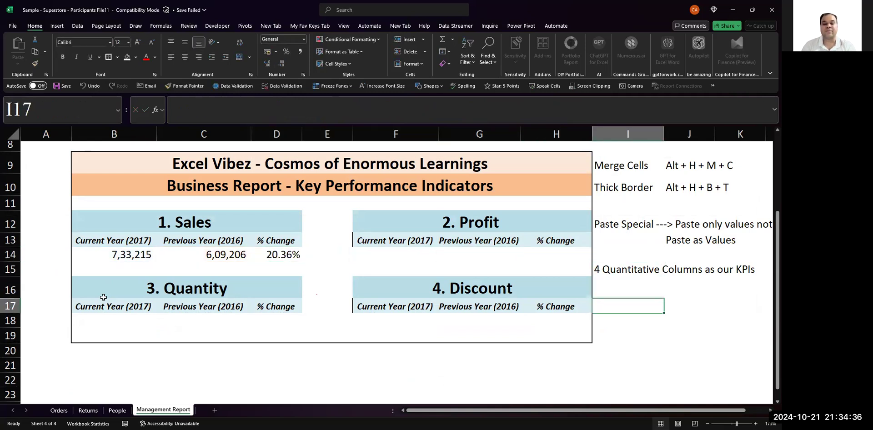
{"action": "type", "text": "Ctrl + S"}
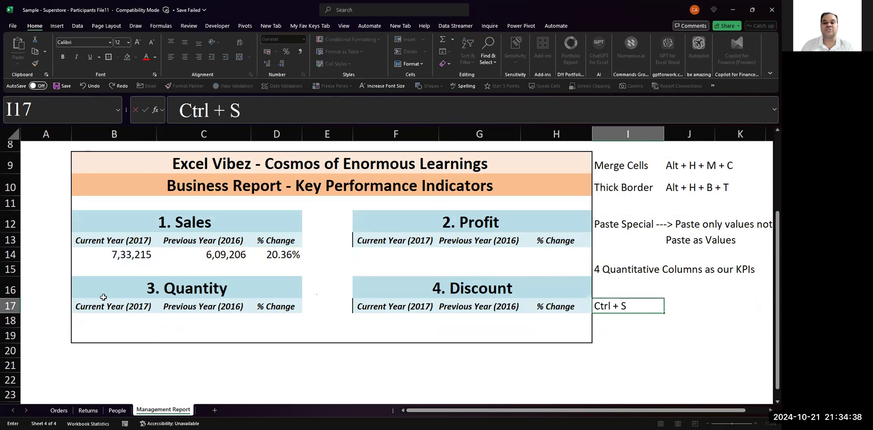
{"action": "type", "text": "hift + 5 ---> Decimal to %"}
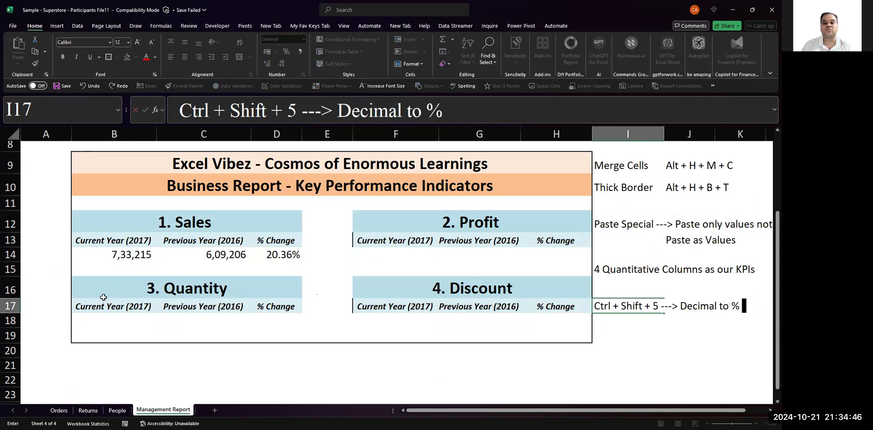
{"action": "key", "text": "Return"}
{"action": "key", "text": "Up"}
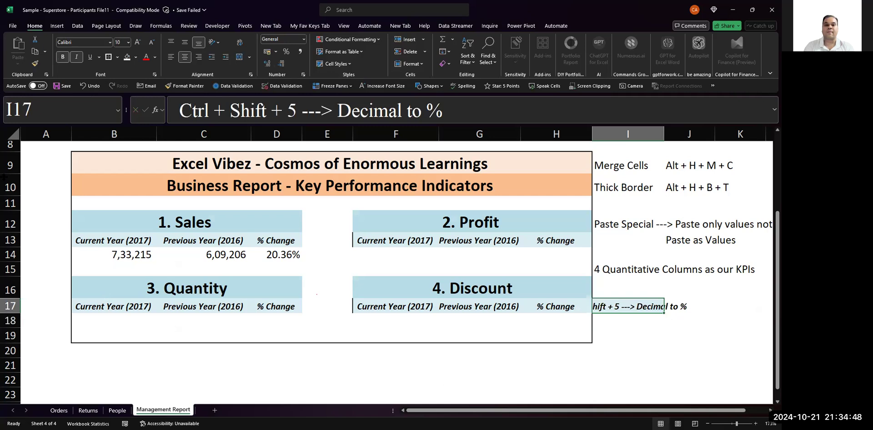
{"action": "left_click", "coordinate": [170, 57]}
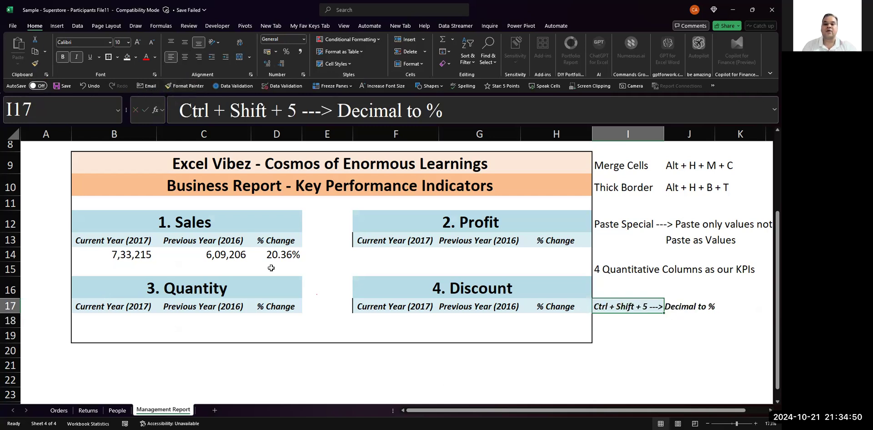
- Save the workbook in its current file format, continuing past the Compatibility Checker
{"action": "key", "text": "ctrl+s"}
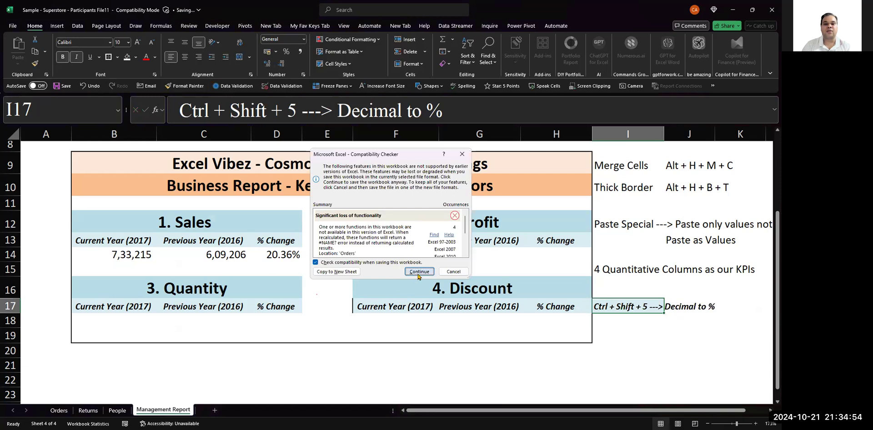
{"action": "left_click", "coordinate": [418, 272]}
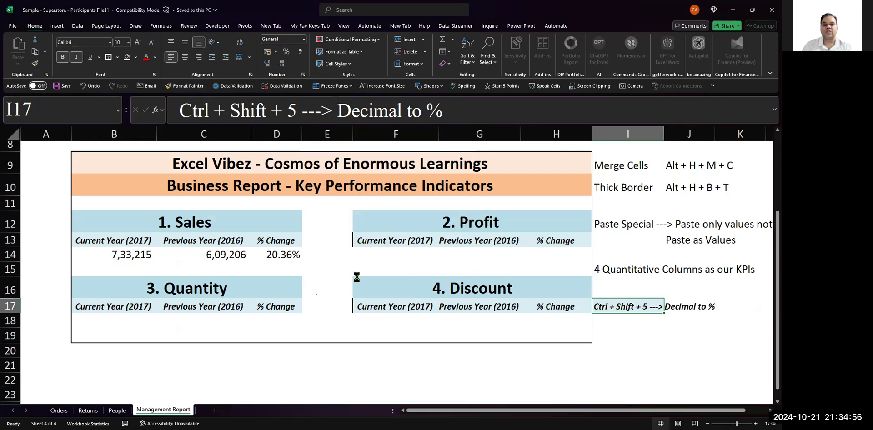
{"action": "left_click", "coordinate": [376, 337]}
{"action": "left_click", "coordinate": [117, 251]}
{"action": "key", "text": "Right"}
{"action": "key", "text": "Right"}
{"action": "key", "text": "Right"}
{"action": "key", "text": "Right"}
{"action": "key", "text": "Right"}
{"action": "key", "text": "Right"}
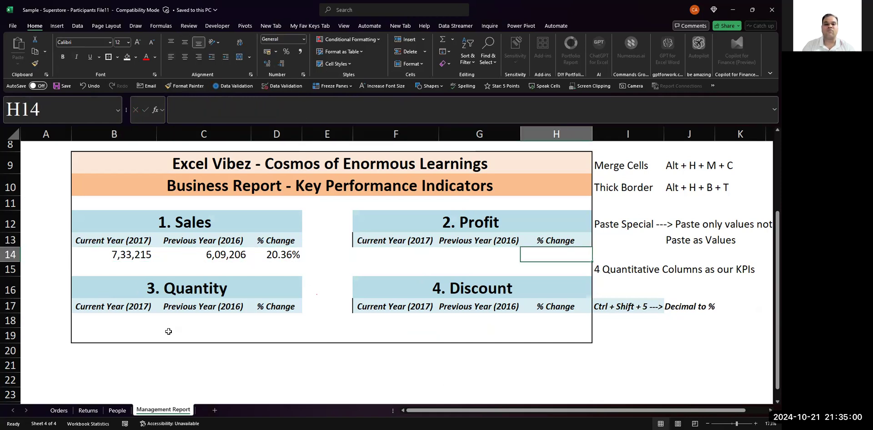
{"action": "key", "text": "Down"}
{"action": "key", "text": "Down"}
{"action": "key", "text": "Down"}
{"action": "key", "text": "Down"}
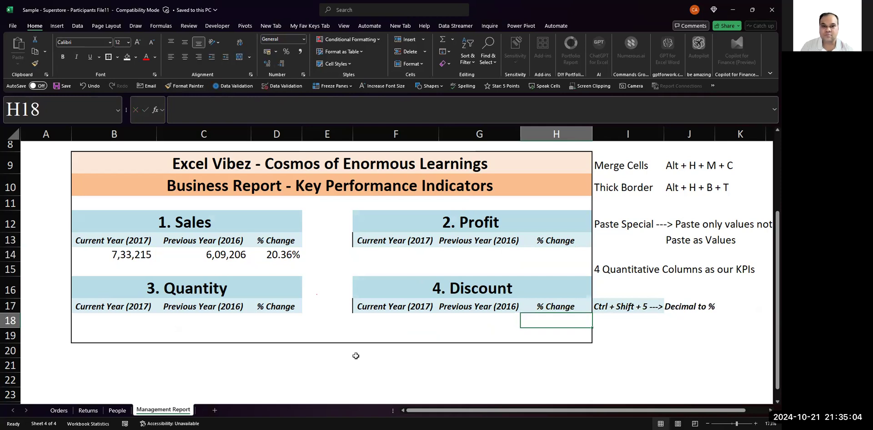
{"action": "key", "text": "alt+Tab"}
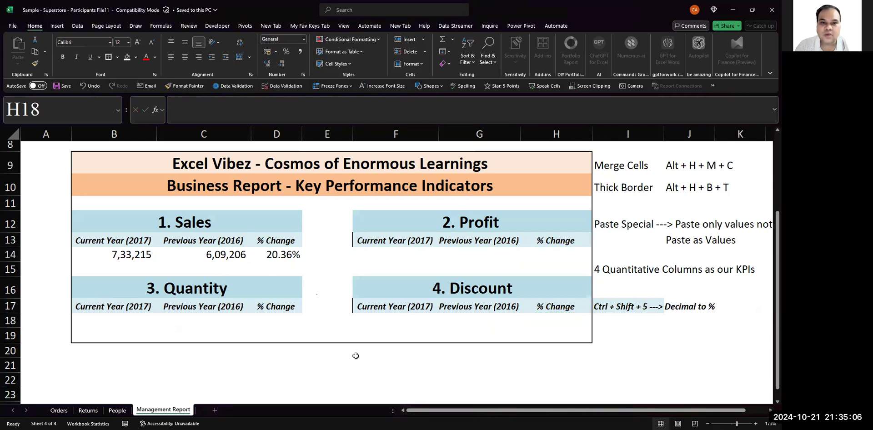